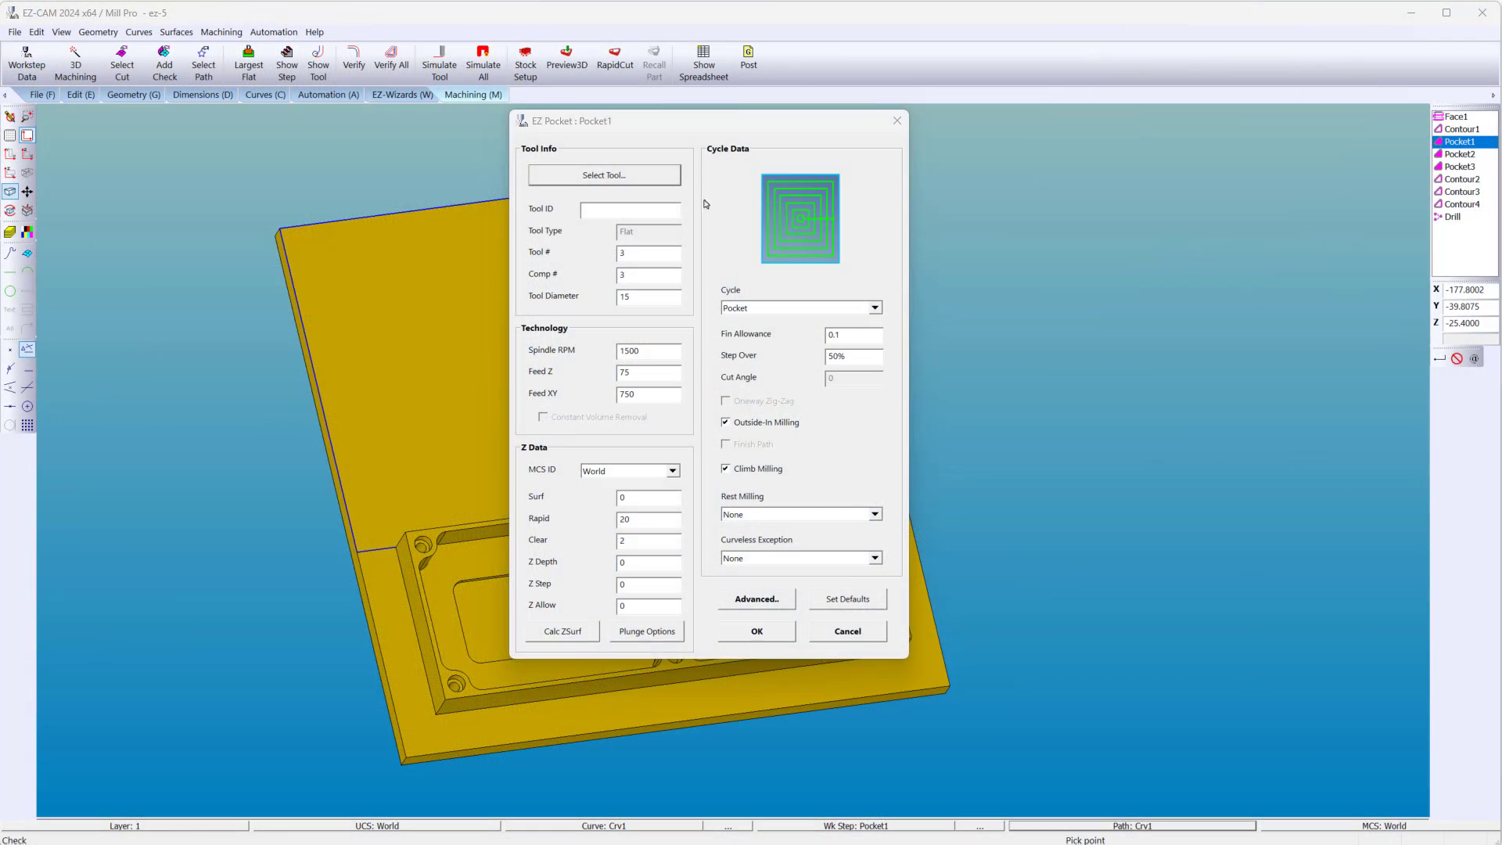
Drag Pocket1's EZ Pocket dialog to the left so the whole plate is visible.
left_click_drag(703, 122, 310, 119)
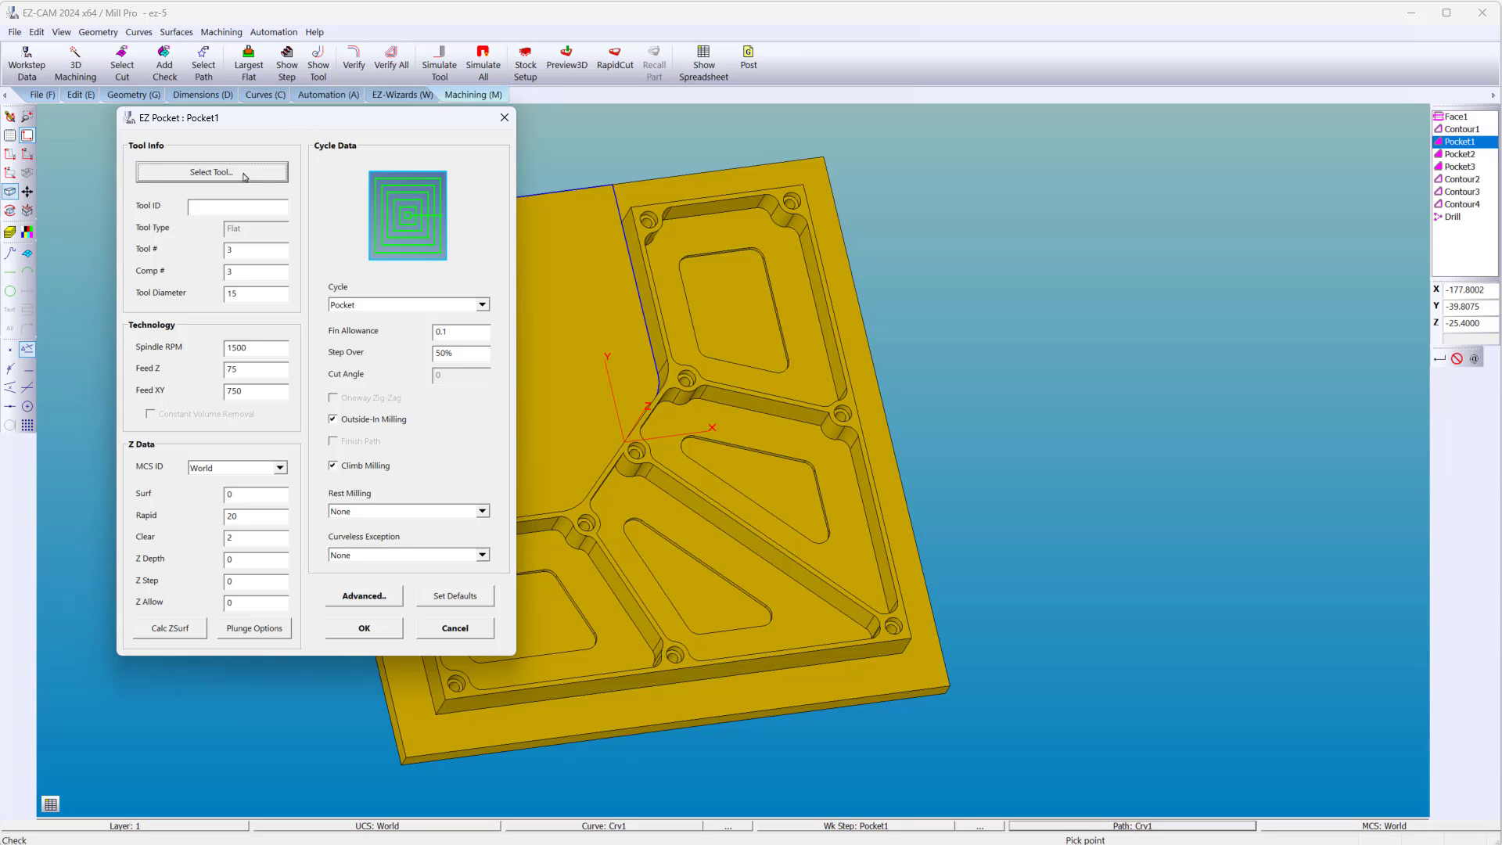
Open Pocket1's advanced tool options beside the pocket settings, keeping Flat as the tool type.
left_click(211, 171)
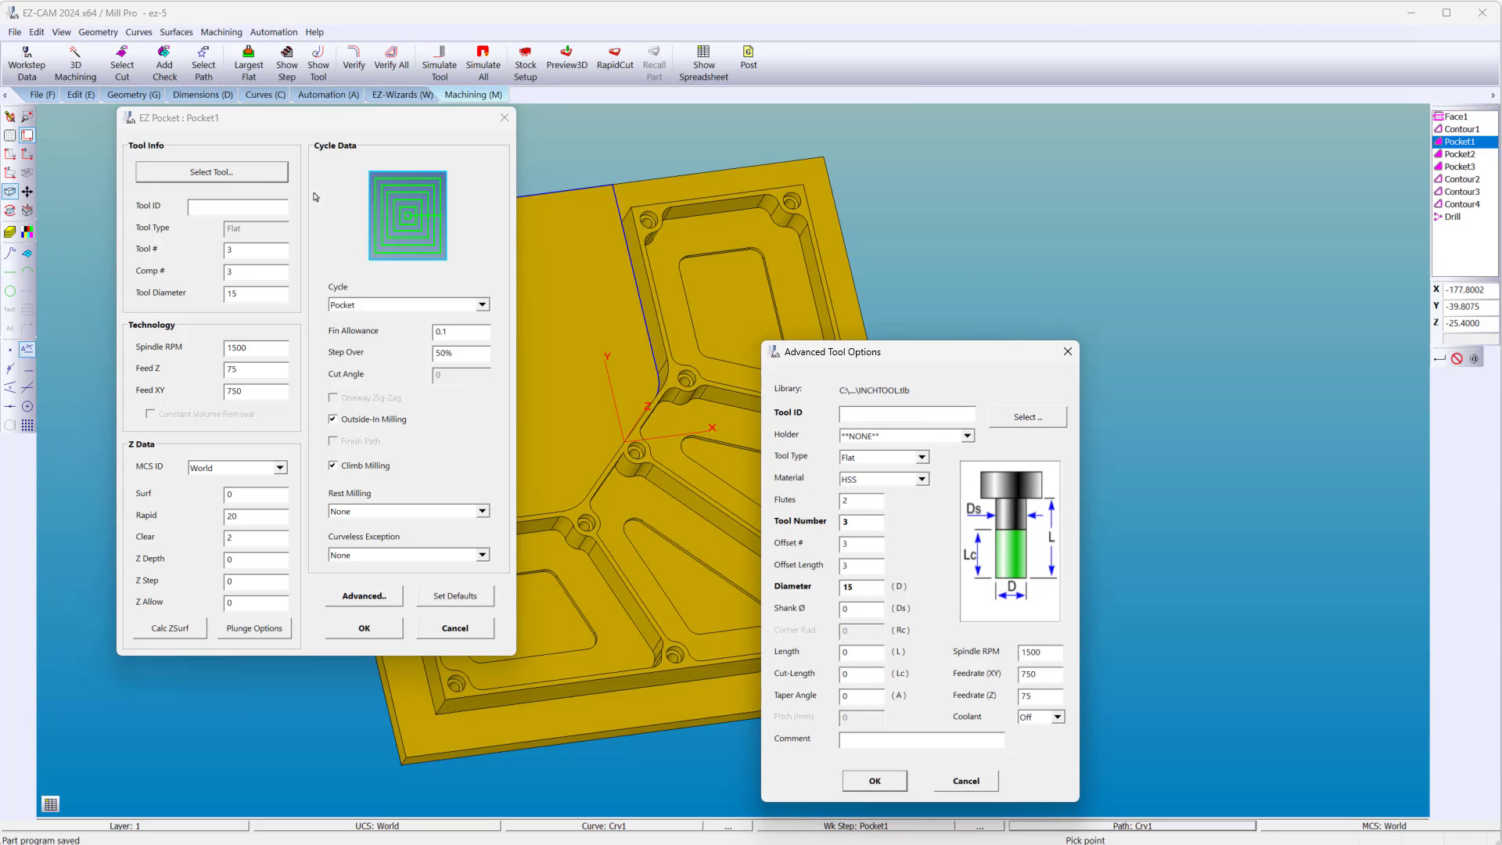
left_click_drag(893, 352, 686, 143)
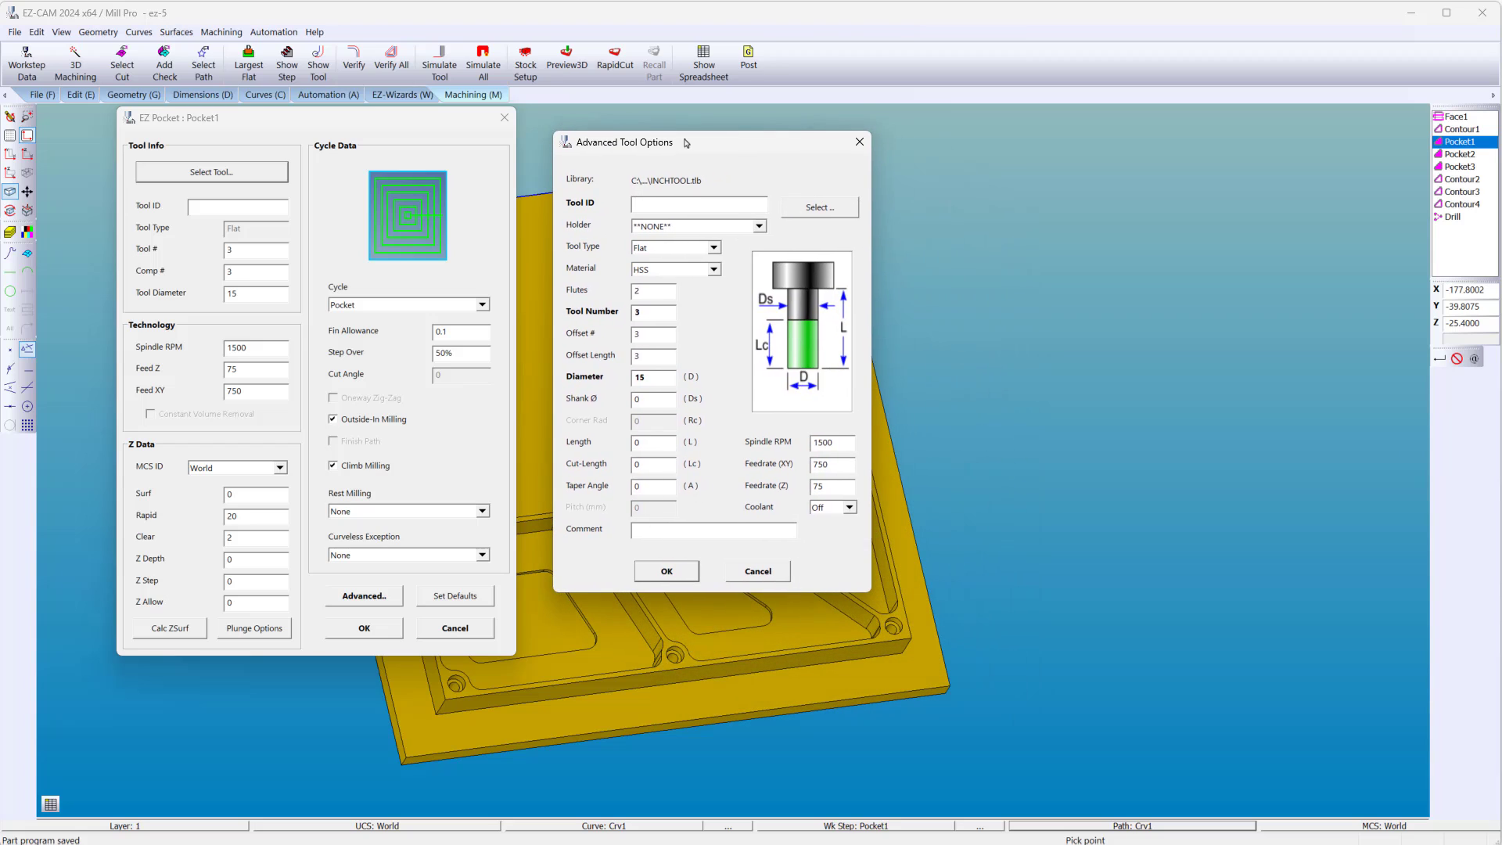
left_click(713, 248)
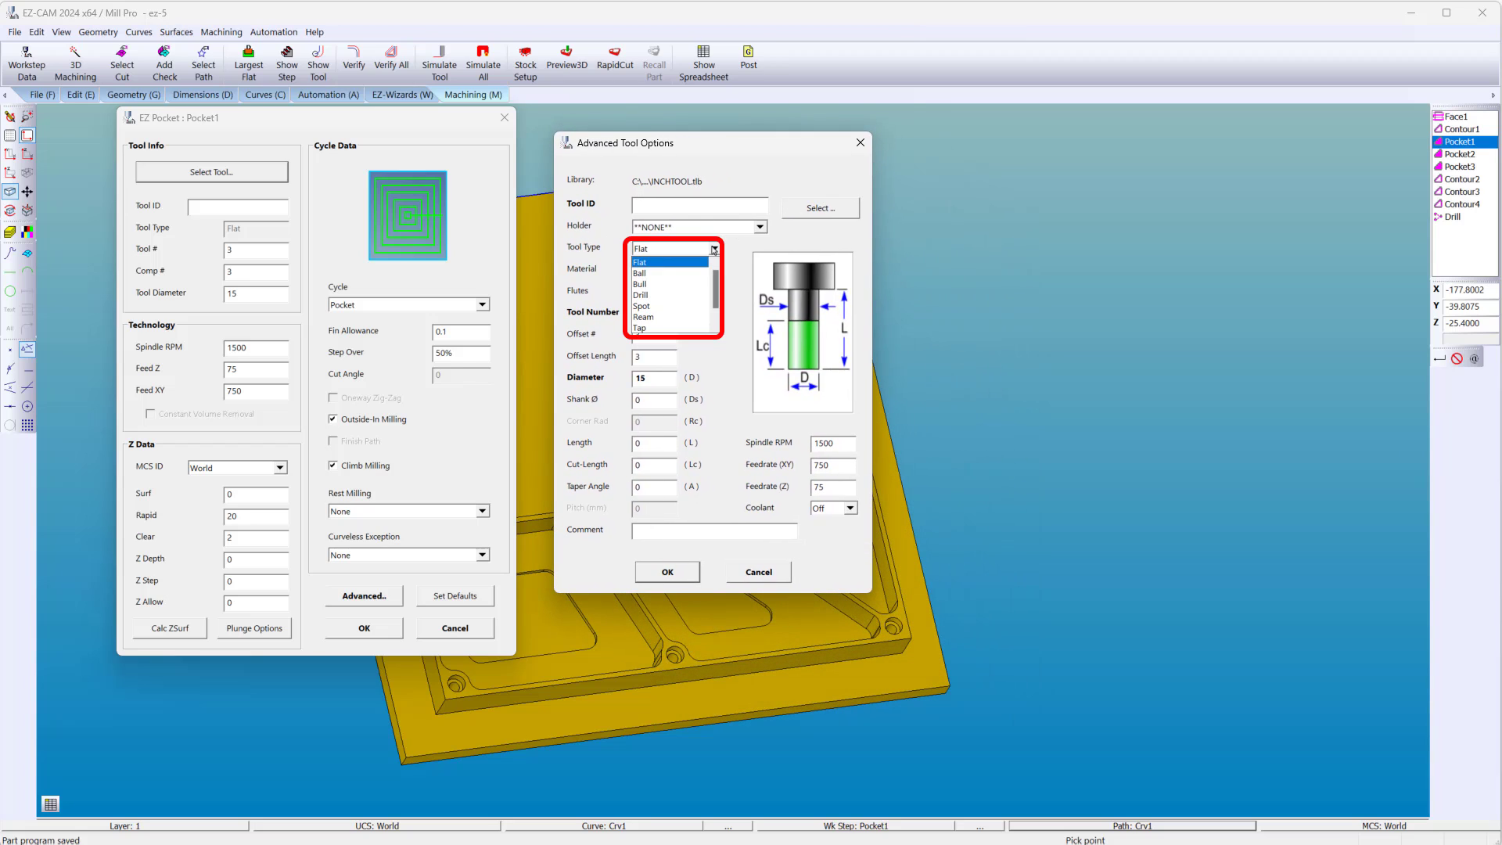
left_click(714, 249)
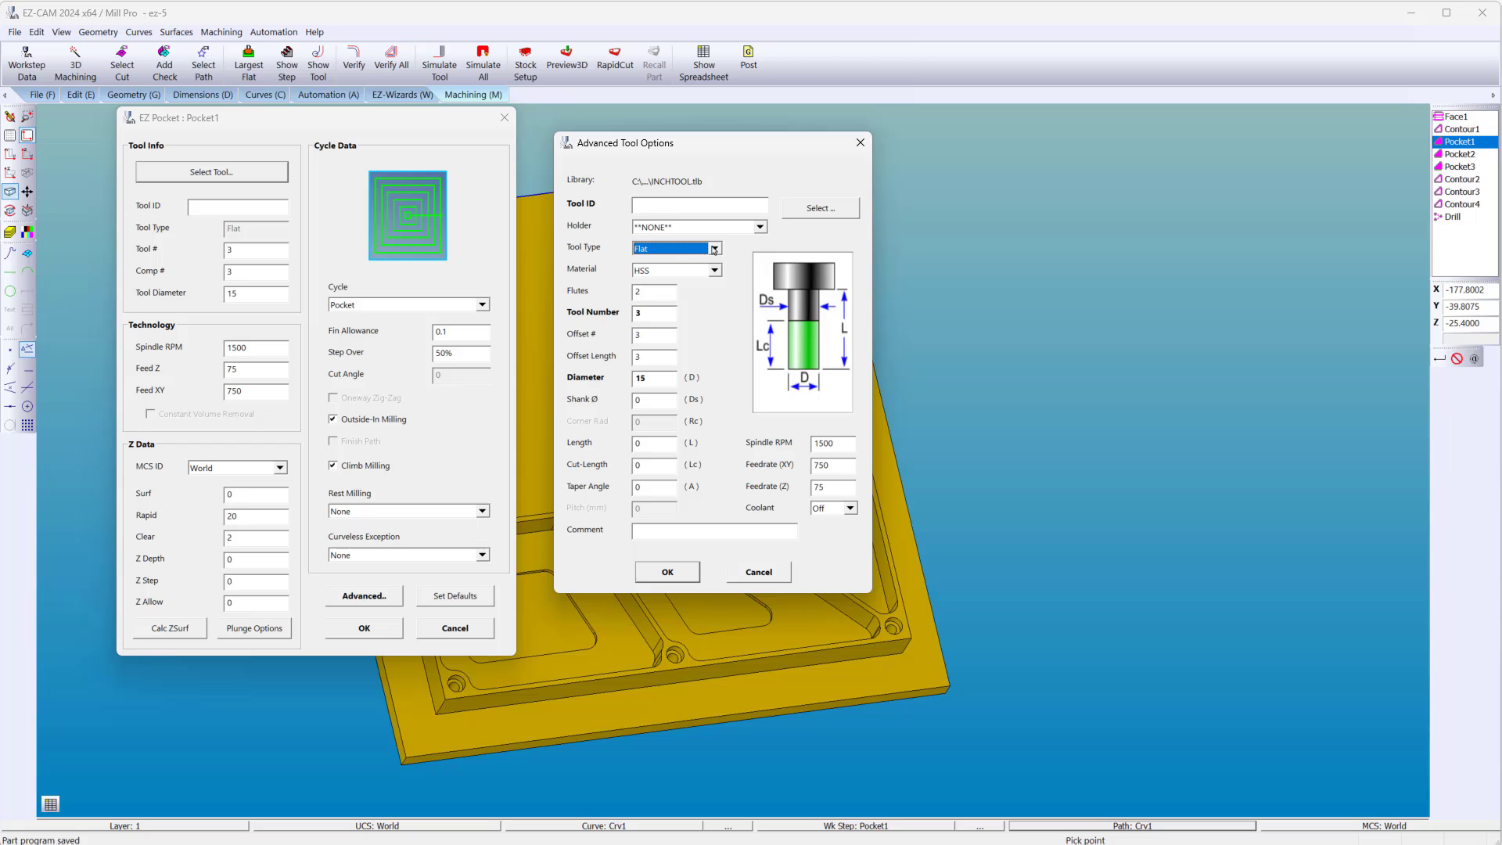
Browse the tool library filtered to Flat tools, then close it.
left_click(804, 214)
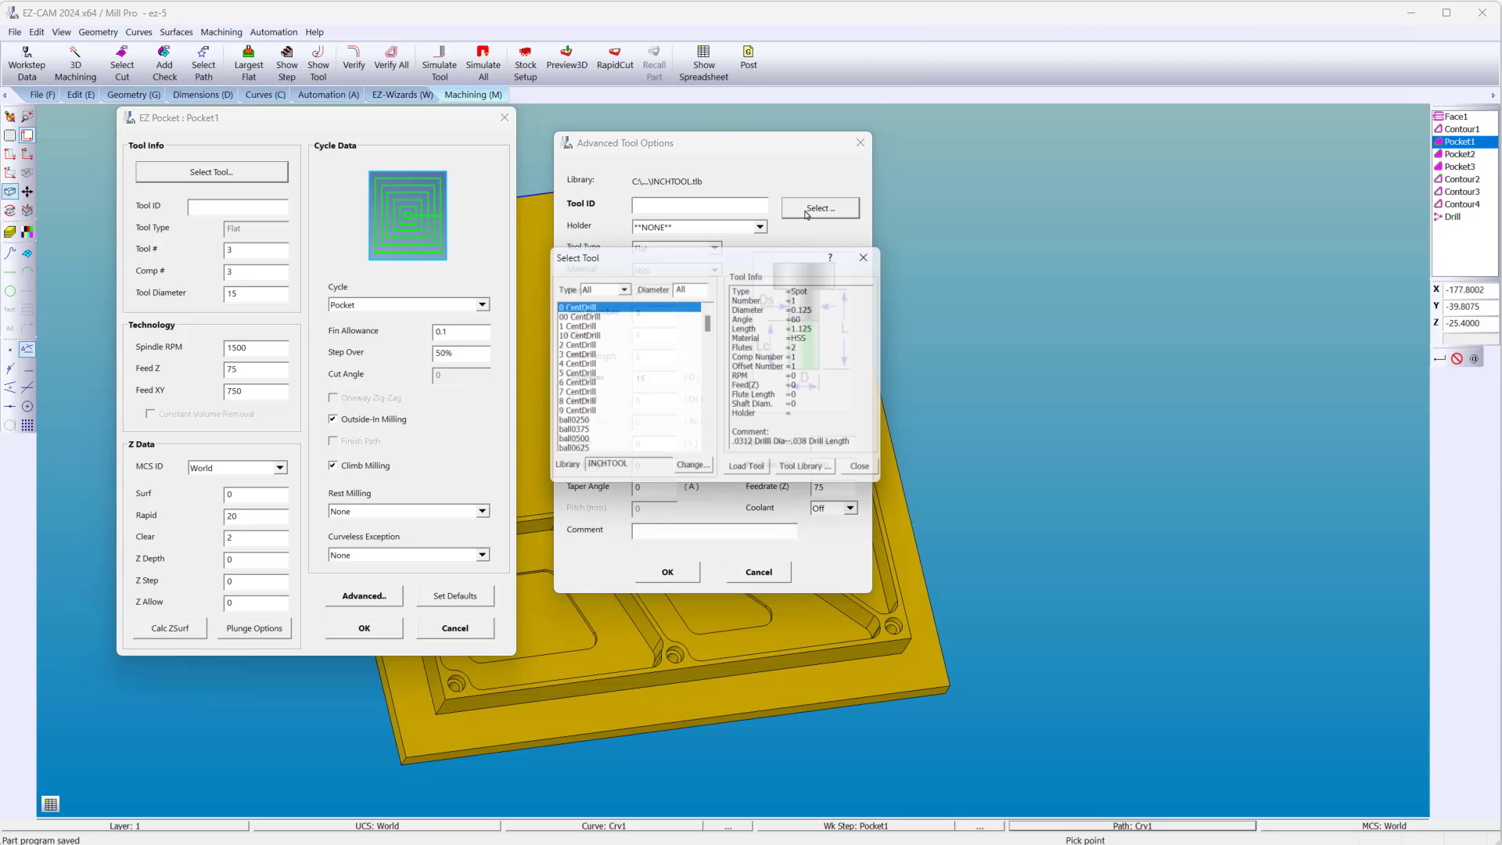
left_click_drag(720, 248, 1056, 144)
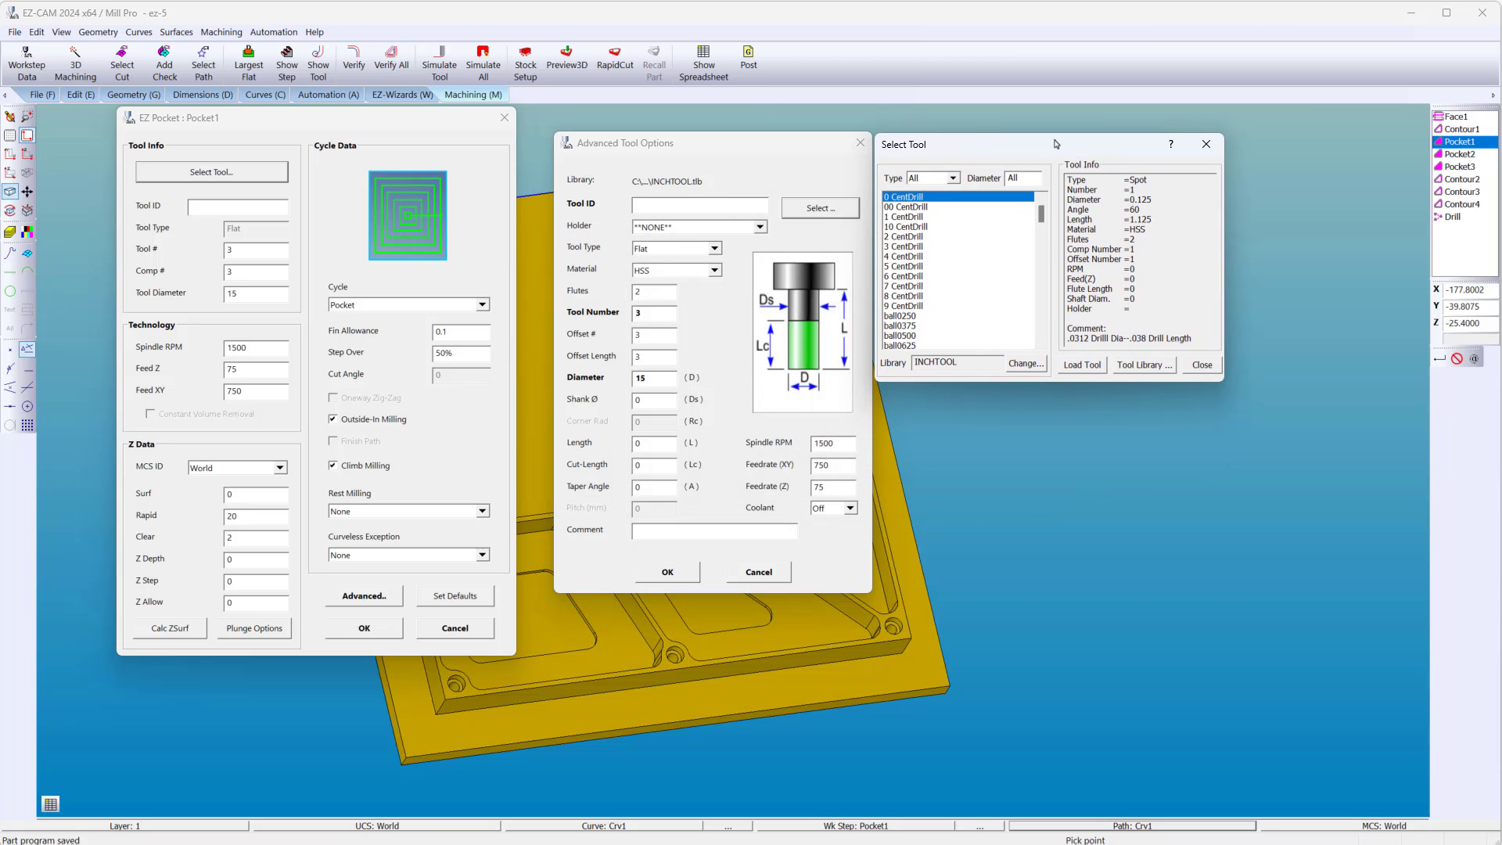
left_click(952, 179)
left_click(954, 194)
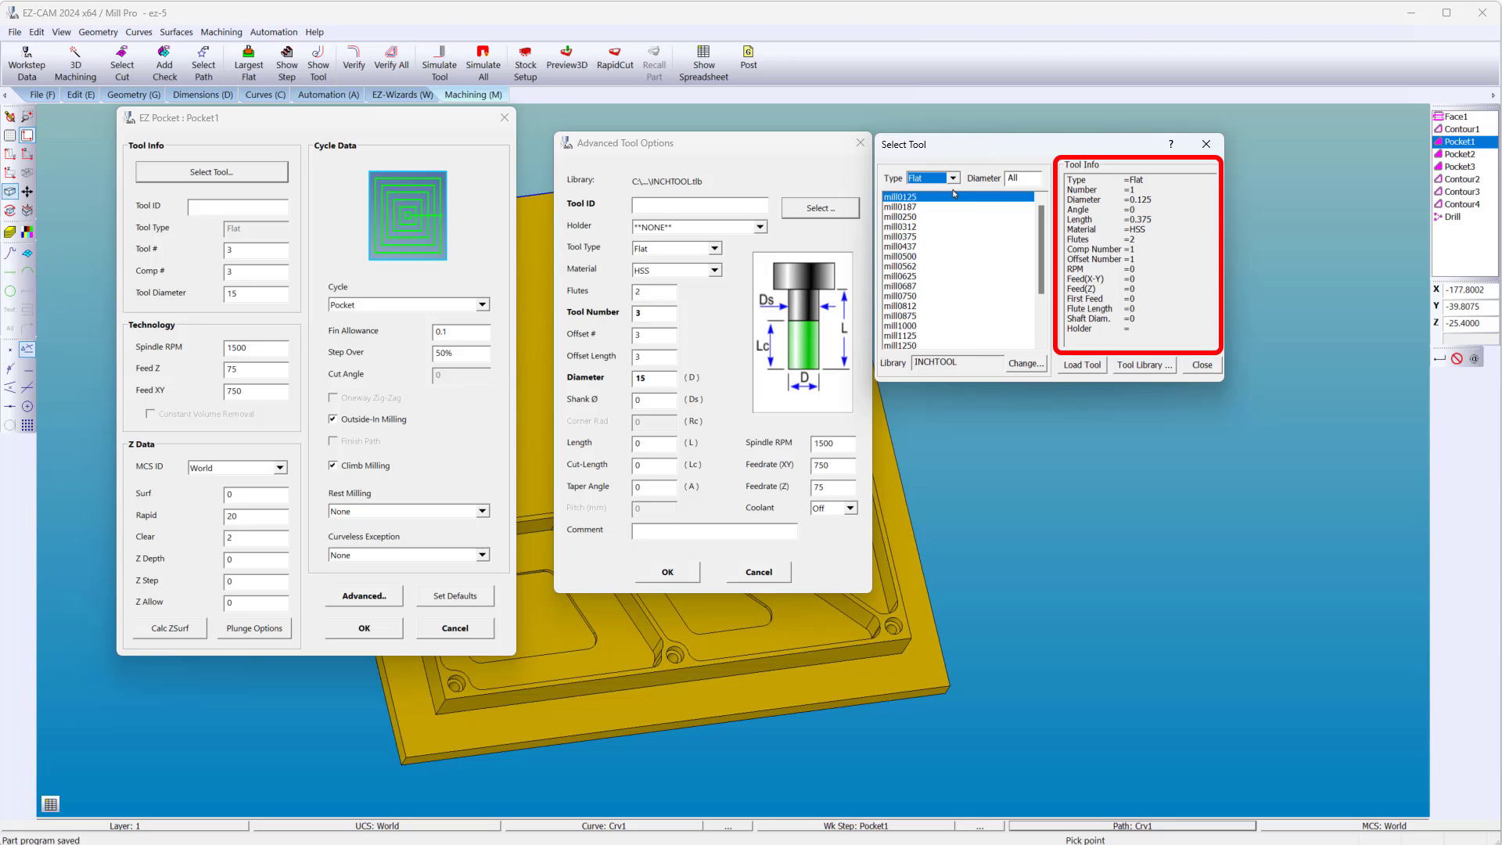
left_click(1210, 363)
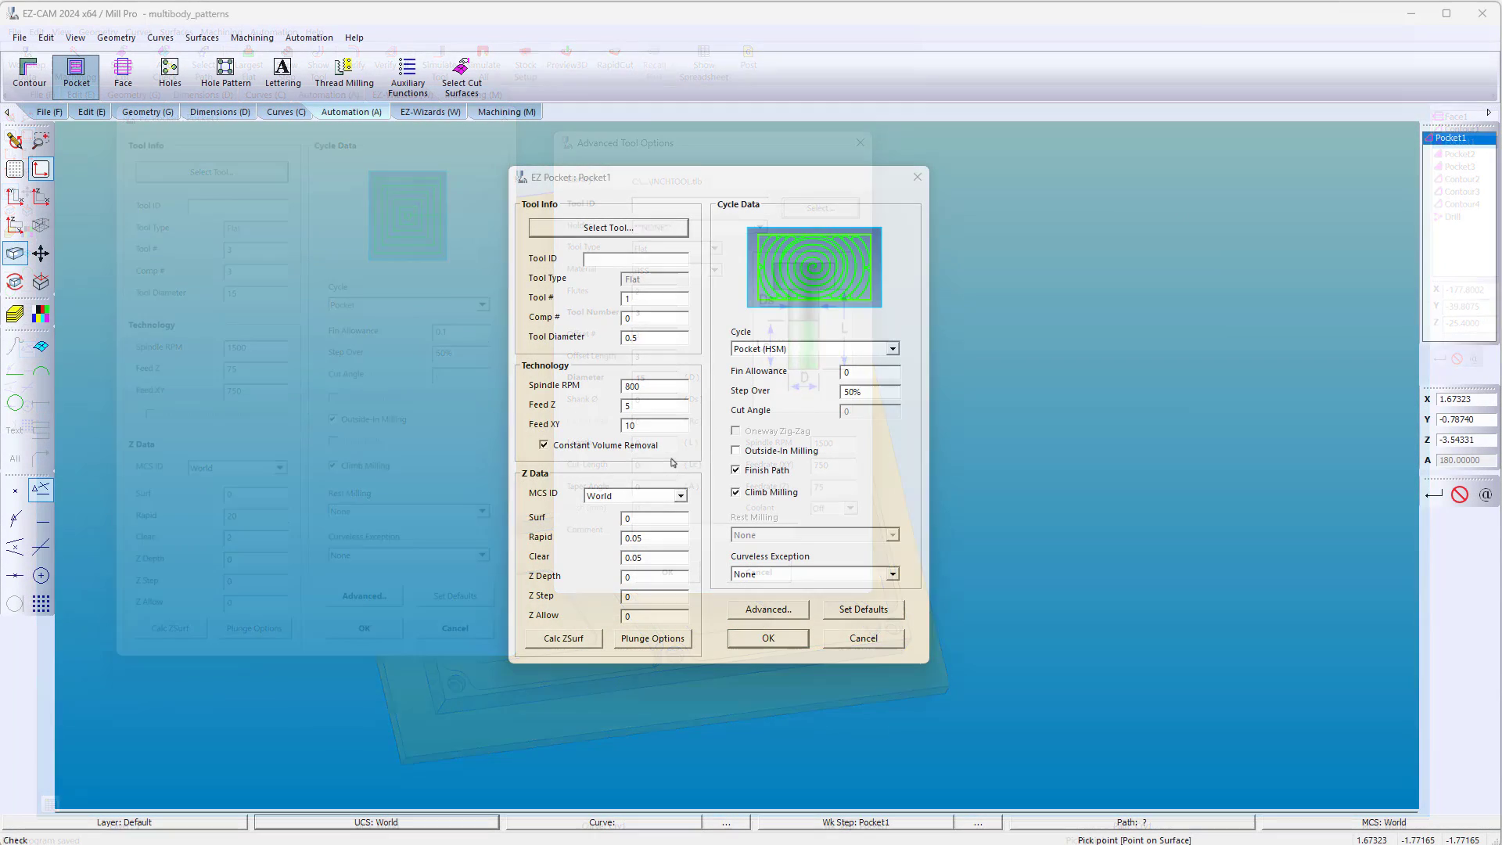
Keep Pocket1 on the World coordinate system, accept the dialog, and switch the working UCS to Bottom.
left_click(680, 498)
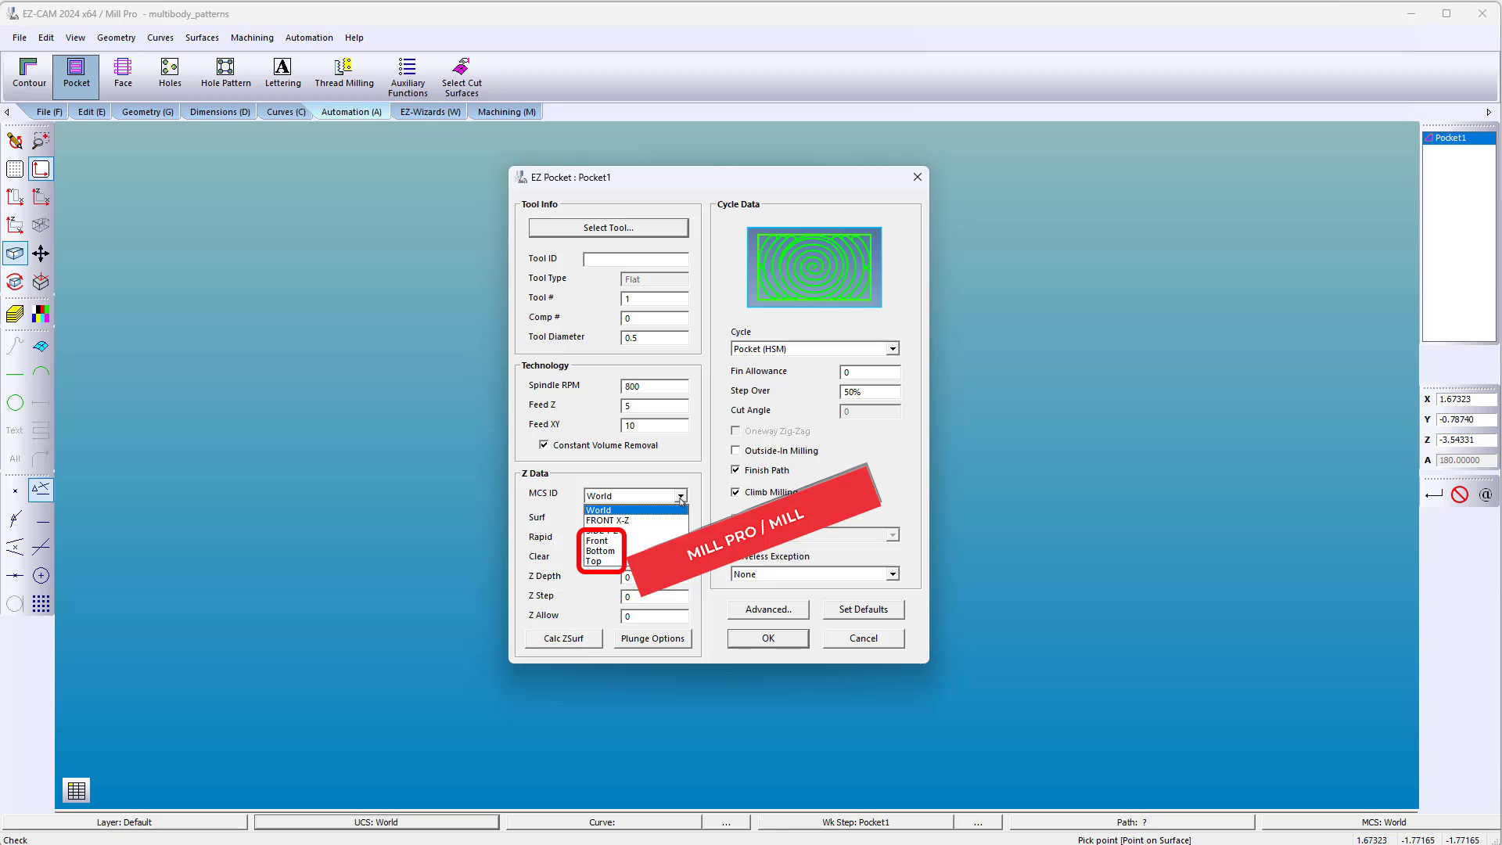
left_click(687, 511)
left_click(751, 643)
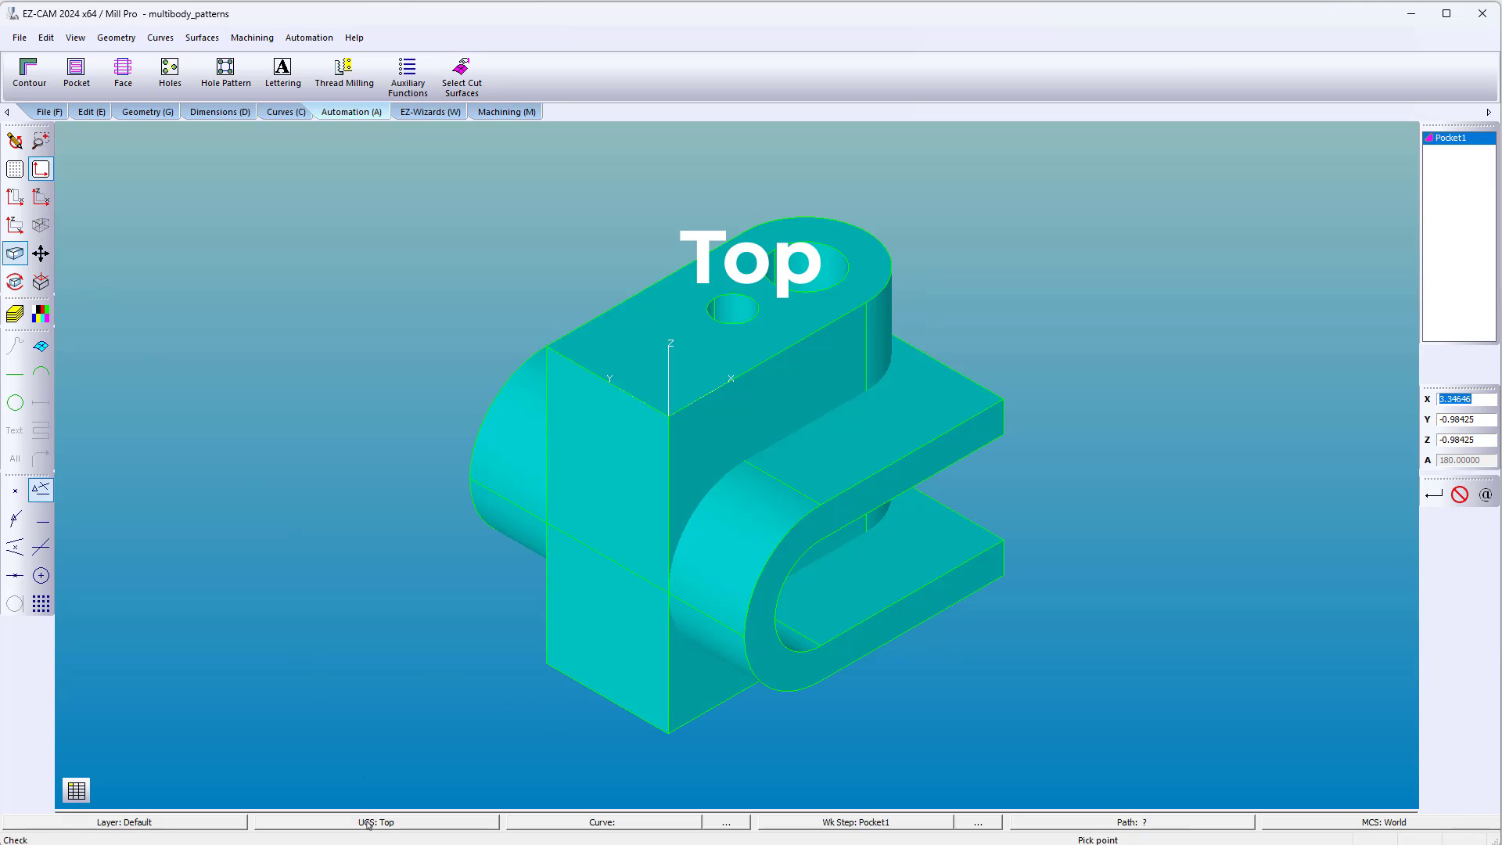
left_click(367, 823)
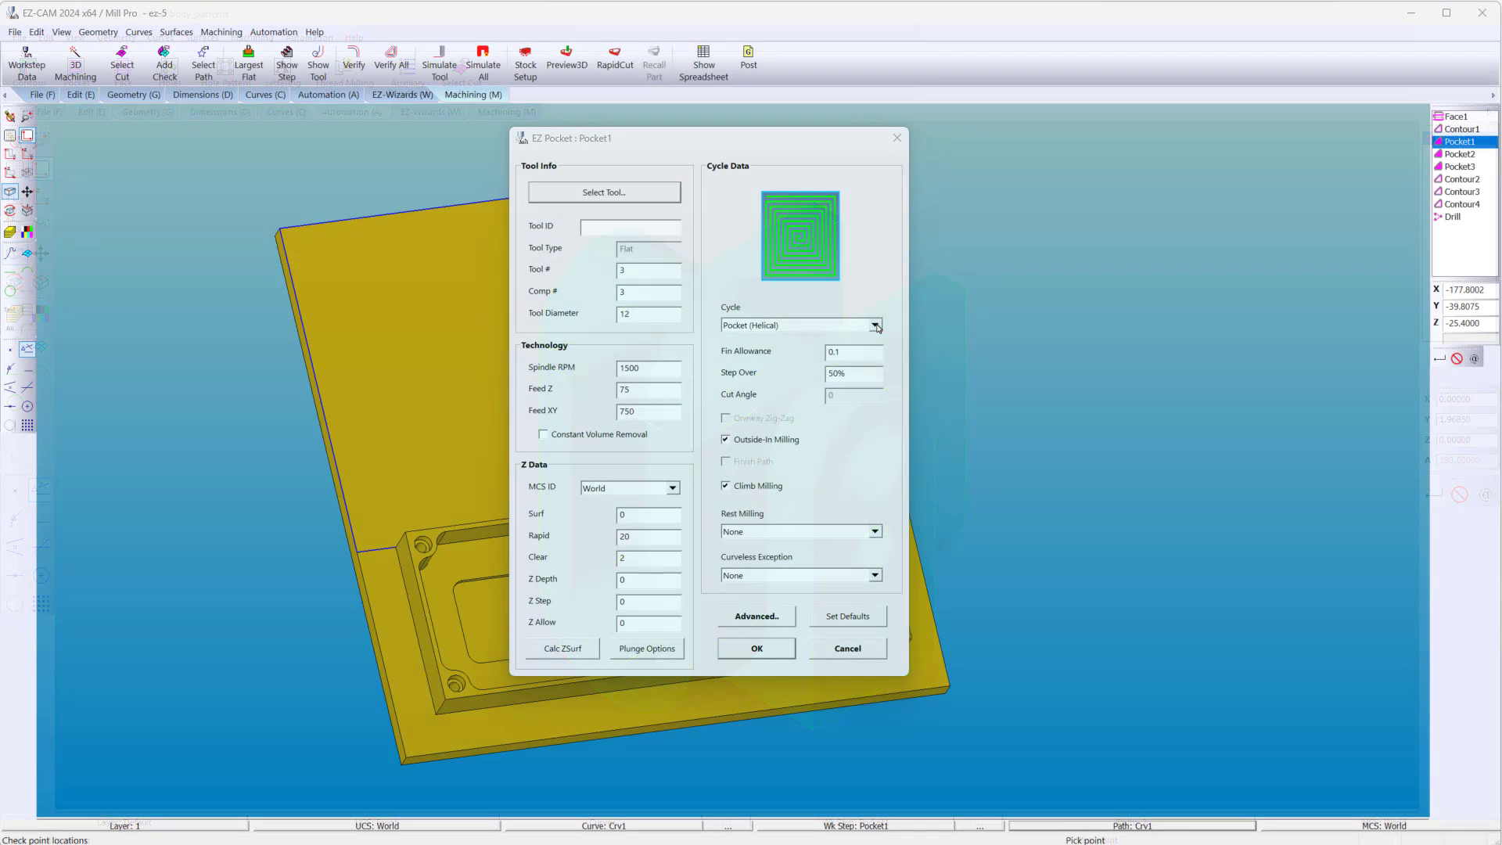
Switch Pocket1's cycle to Pocket, then settle on the spiral Pocket (HSM) cycle.
left_click(874, 325)
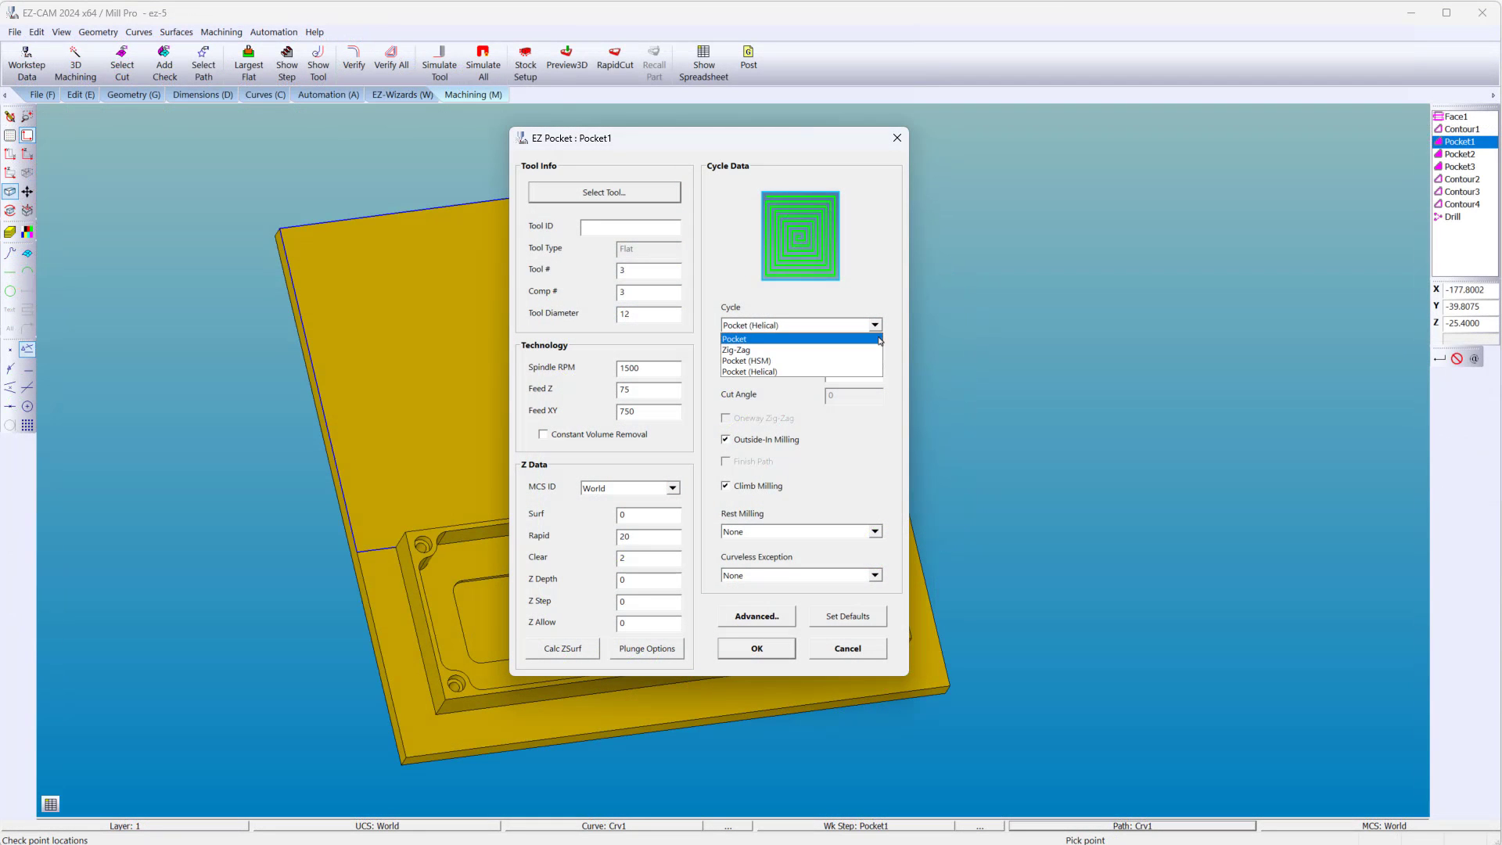
left_click(801, 338)
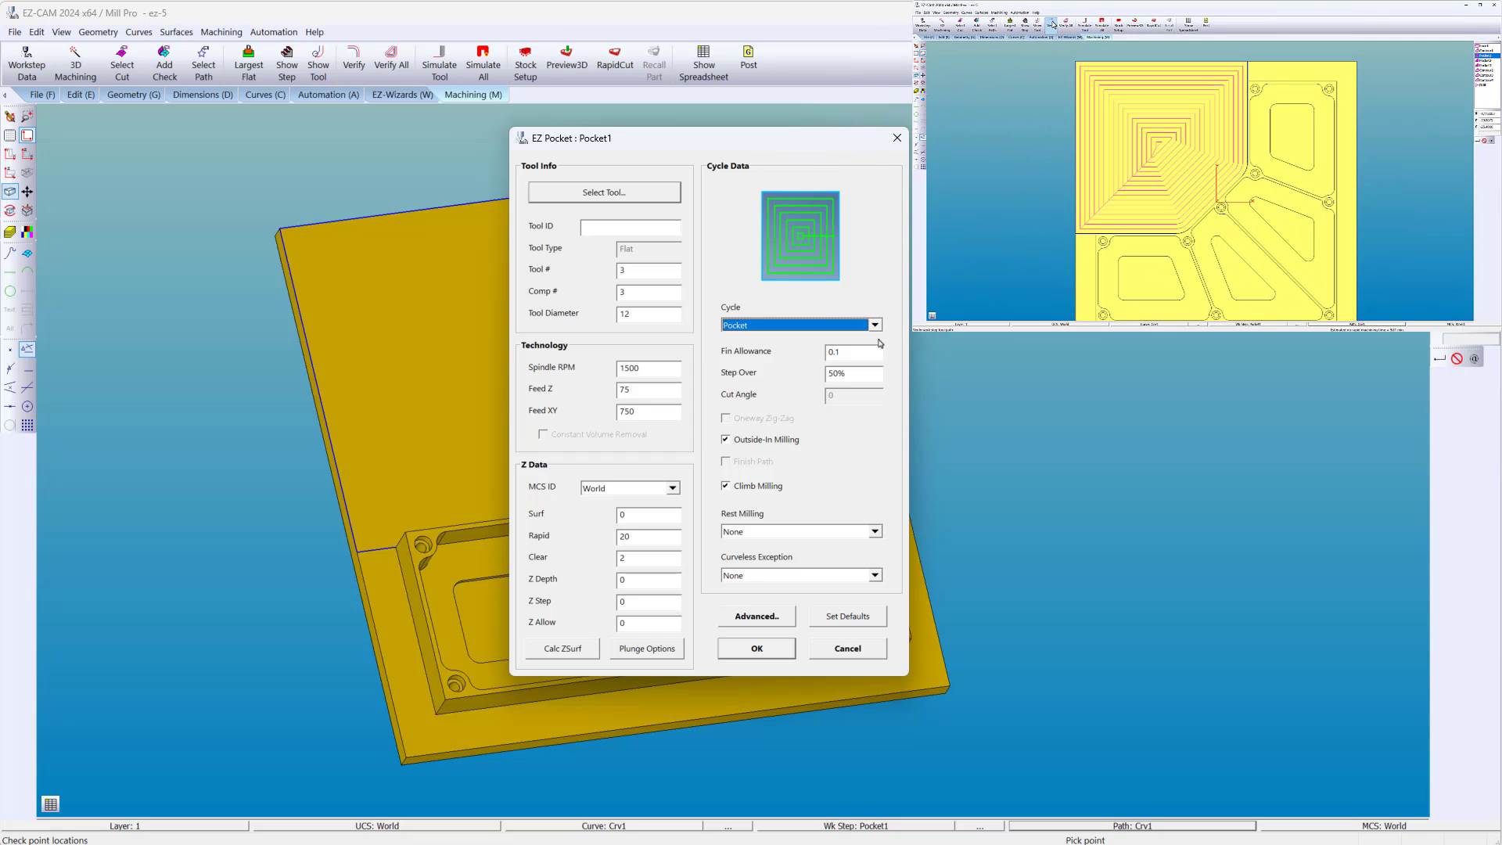
scroll(877, 328, "down", 1)
left_click(875, 325)
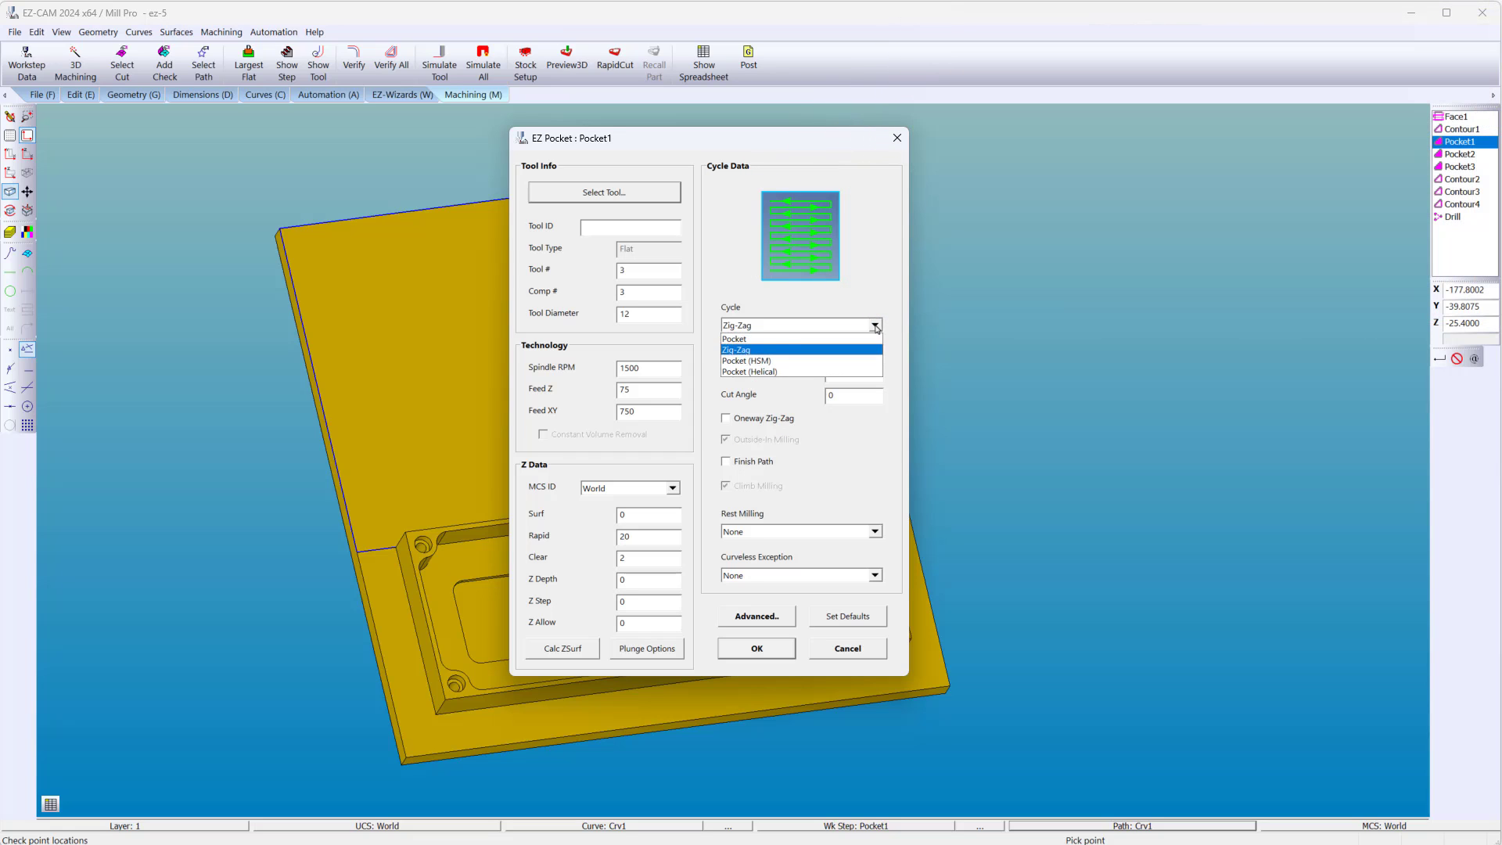
left_click(872, 361)
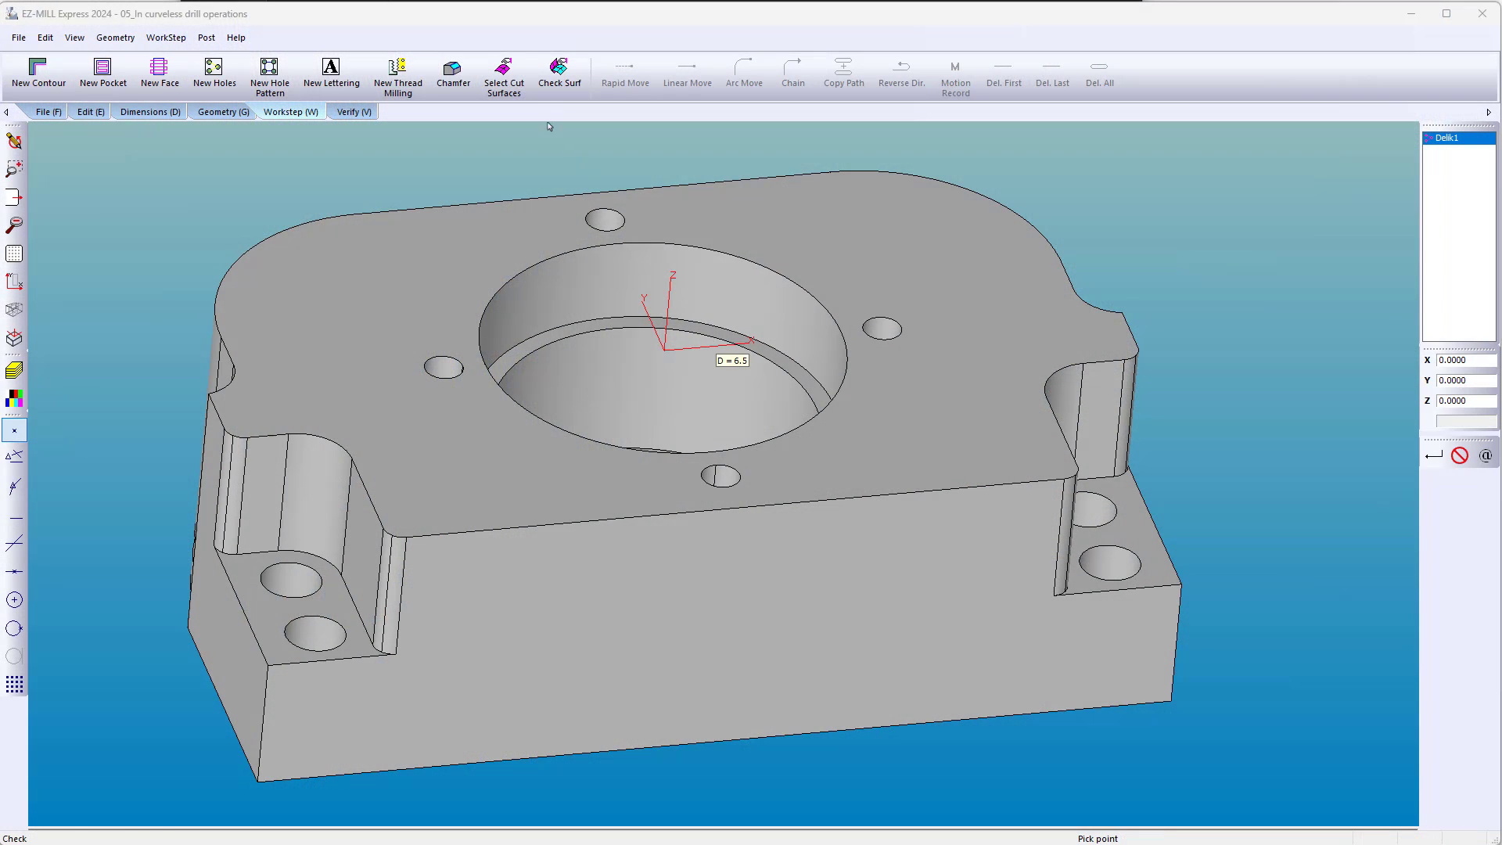
Select the 6.5 mm ledge holes as Delik1's cut surfaces.
left_click(518, 86)
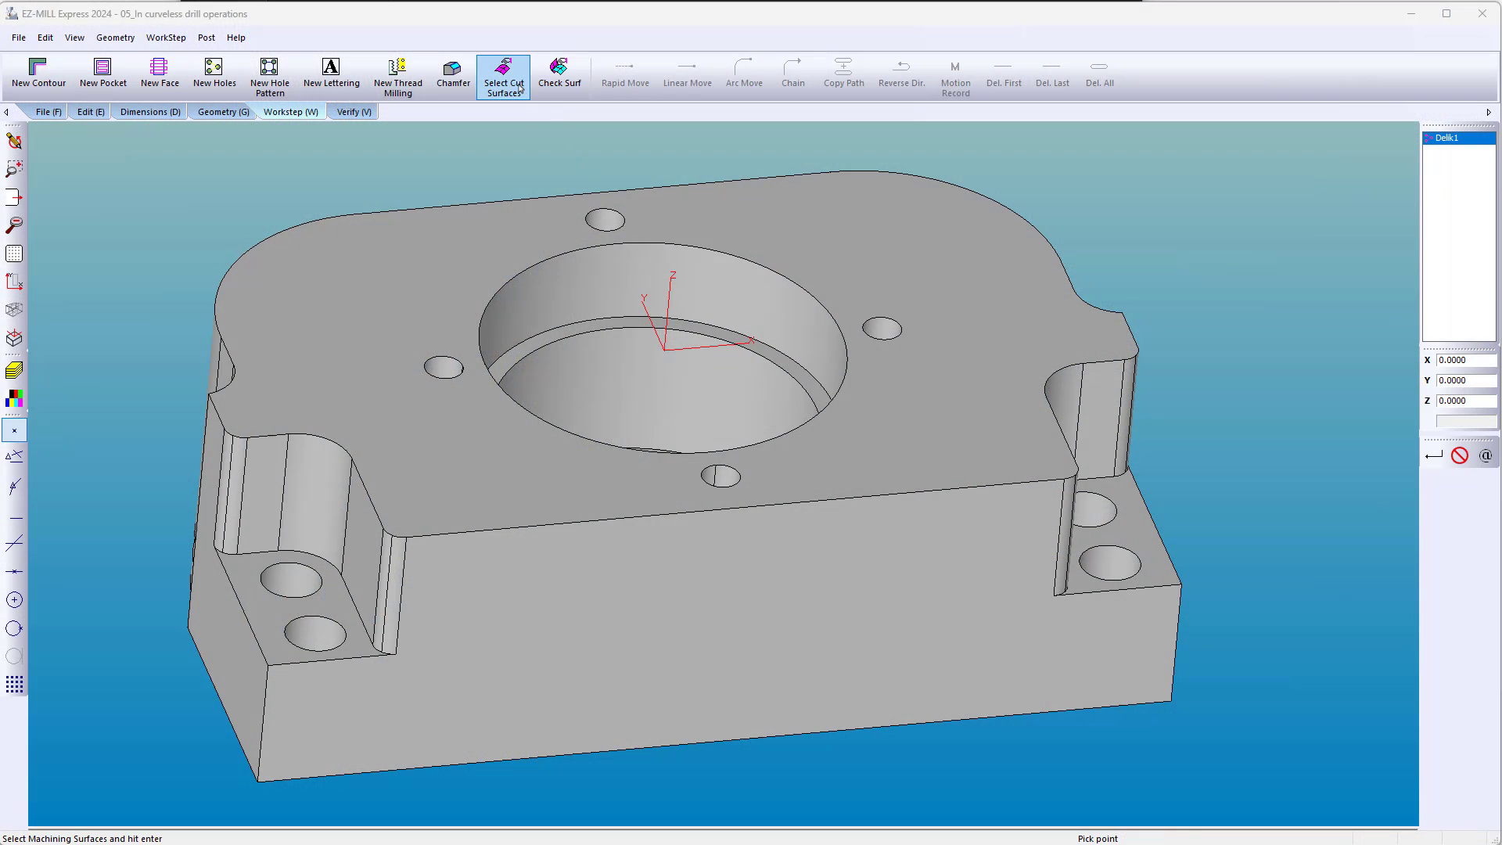
left_click(294, 578)
key("Return")
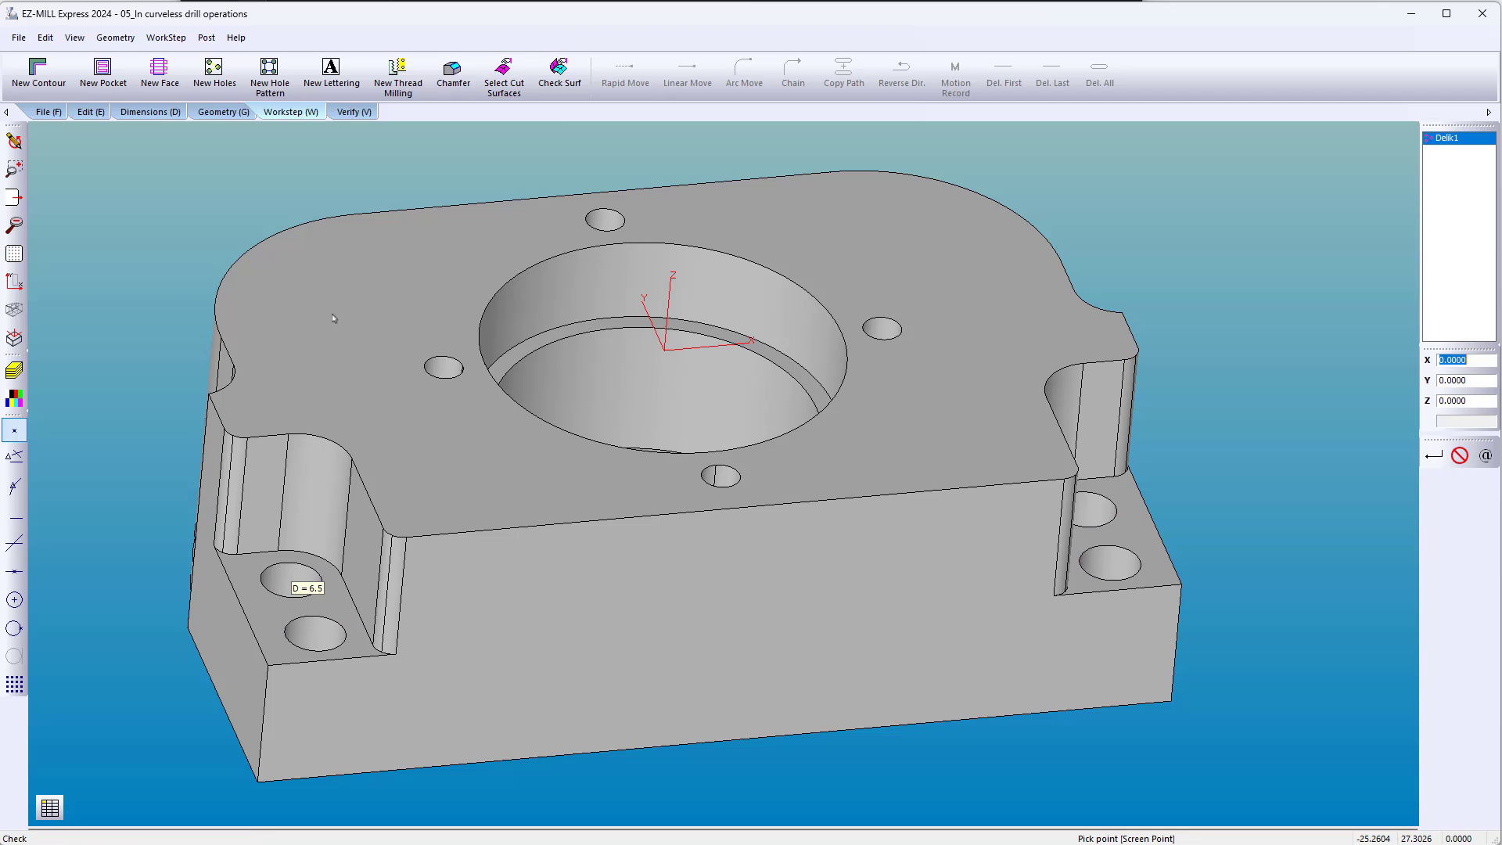
Verify the Delik1 drilling toolpath and review its settings without changes.
left_click(354, 112)
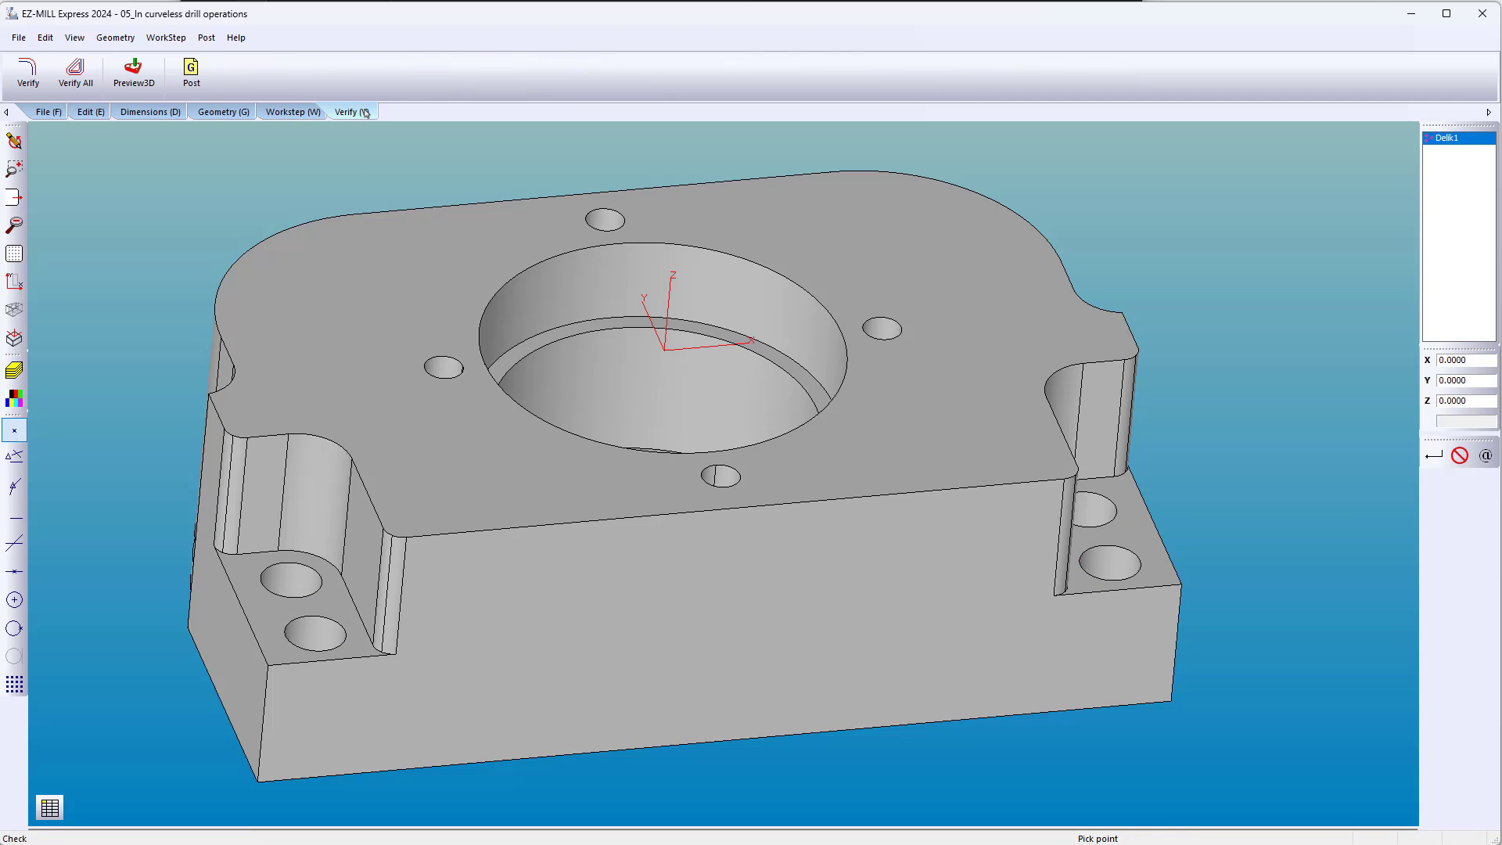
left_click(36, 71)
mouse_move(360, 516)
middle_mouse_down()
mouse_move(382, 514)
mouse_move(377, 358)
mouse_move(356, 503)
middle_mouse_up()
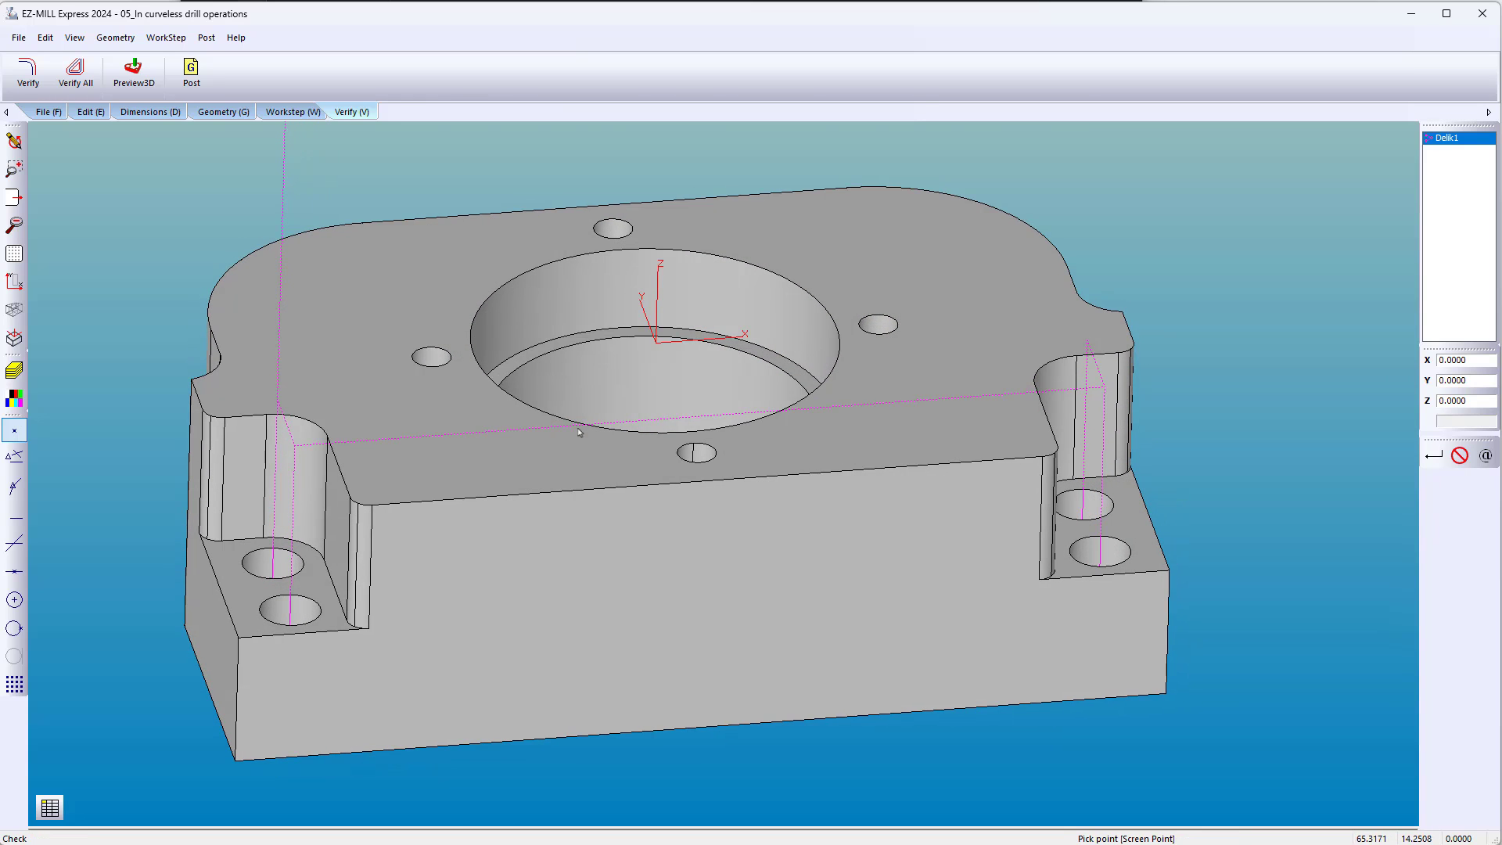
double_click(1443, 138)
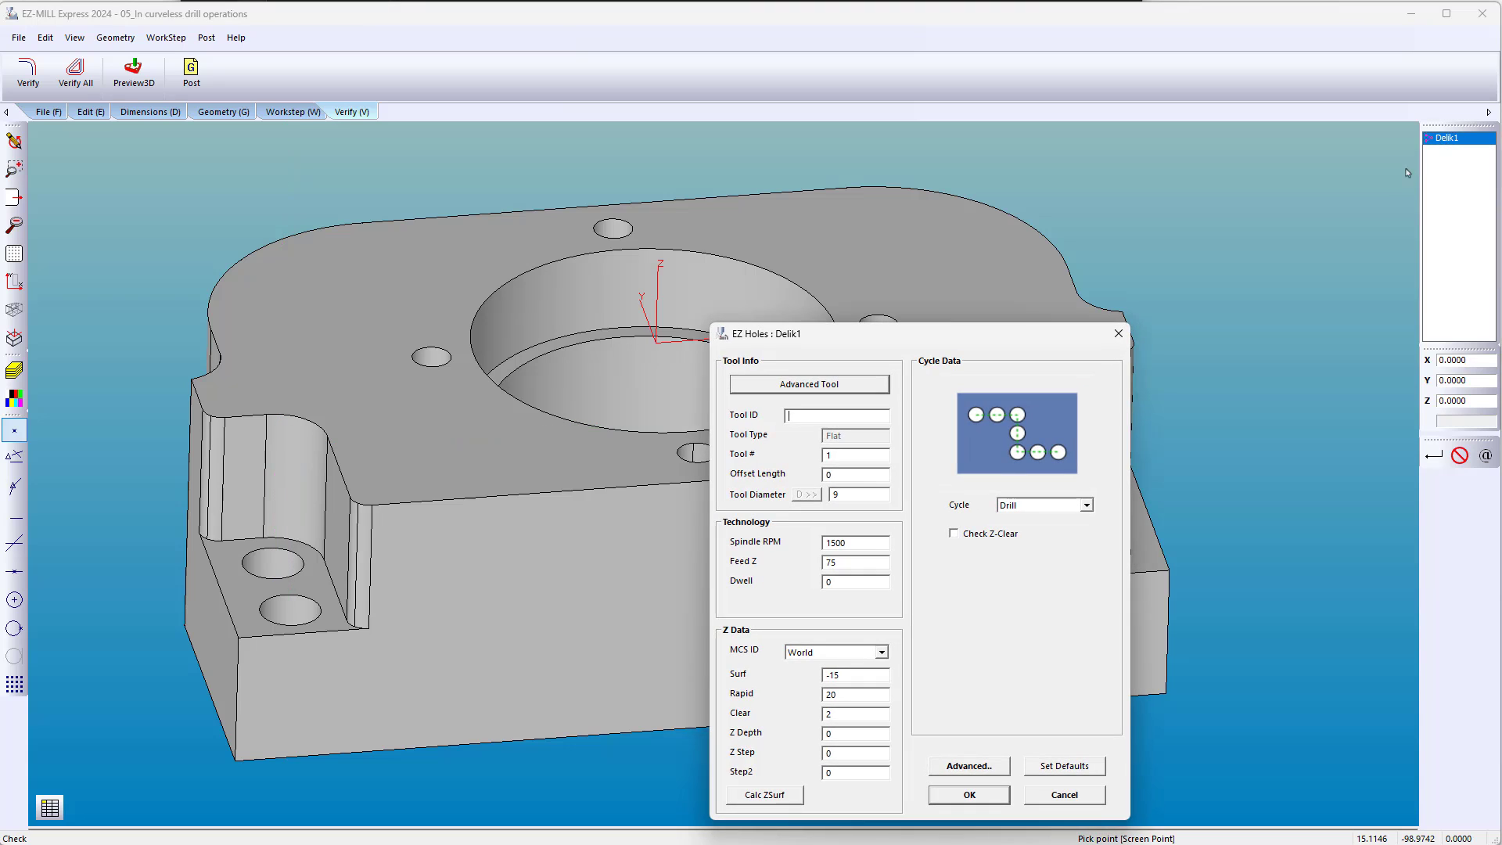
left_click(969, 795)
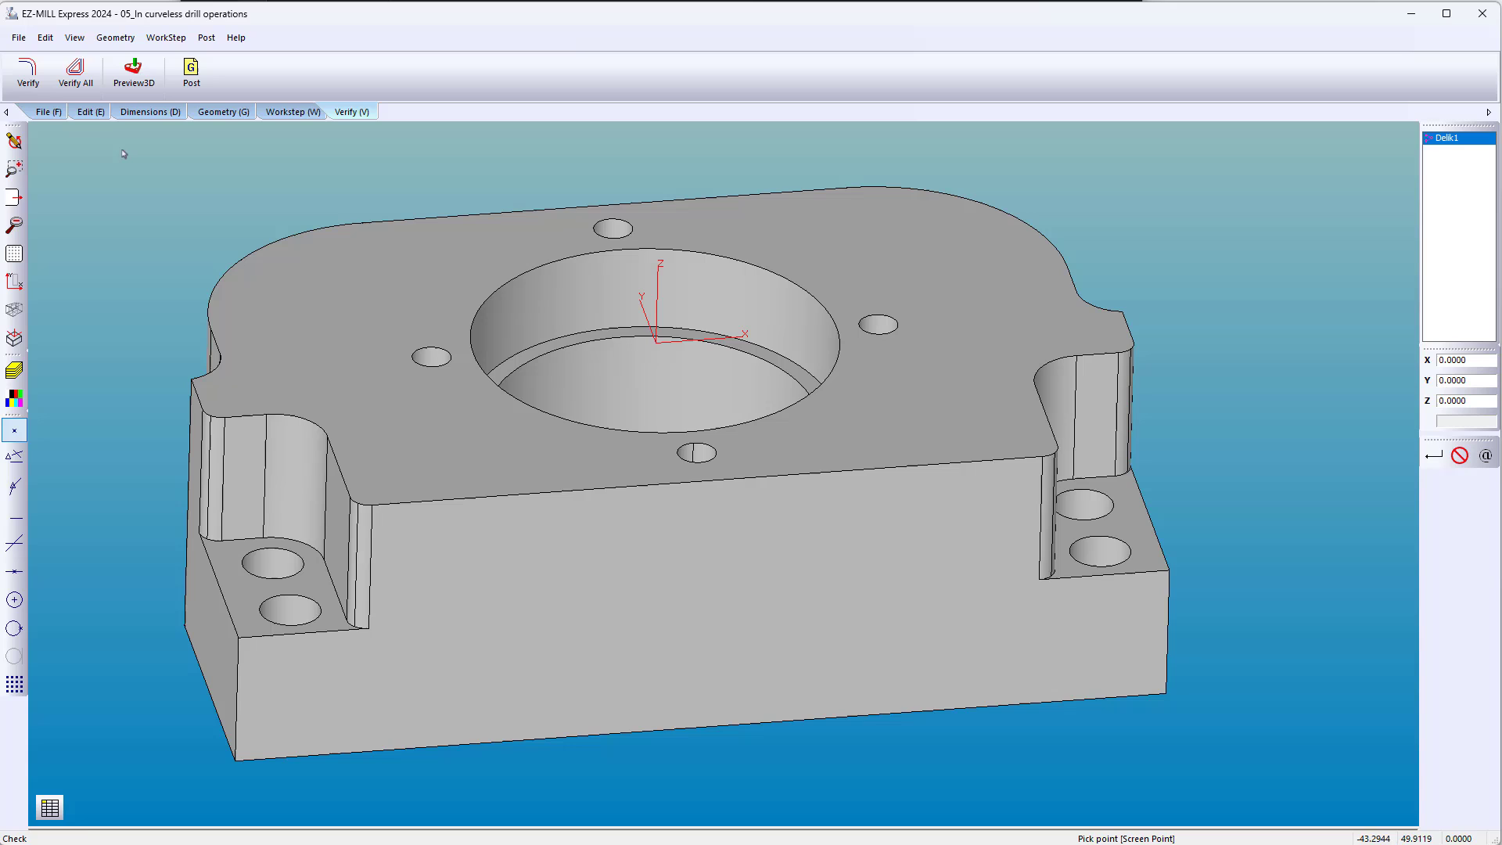
Set Delik1's tool diameter to 6.5 to match the holes.
left_click(27, 76)
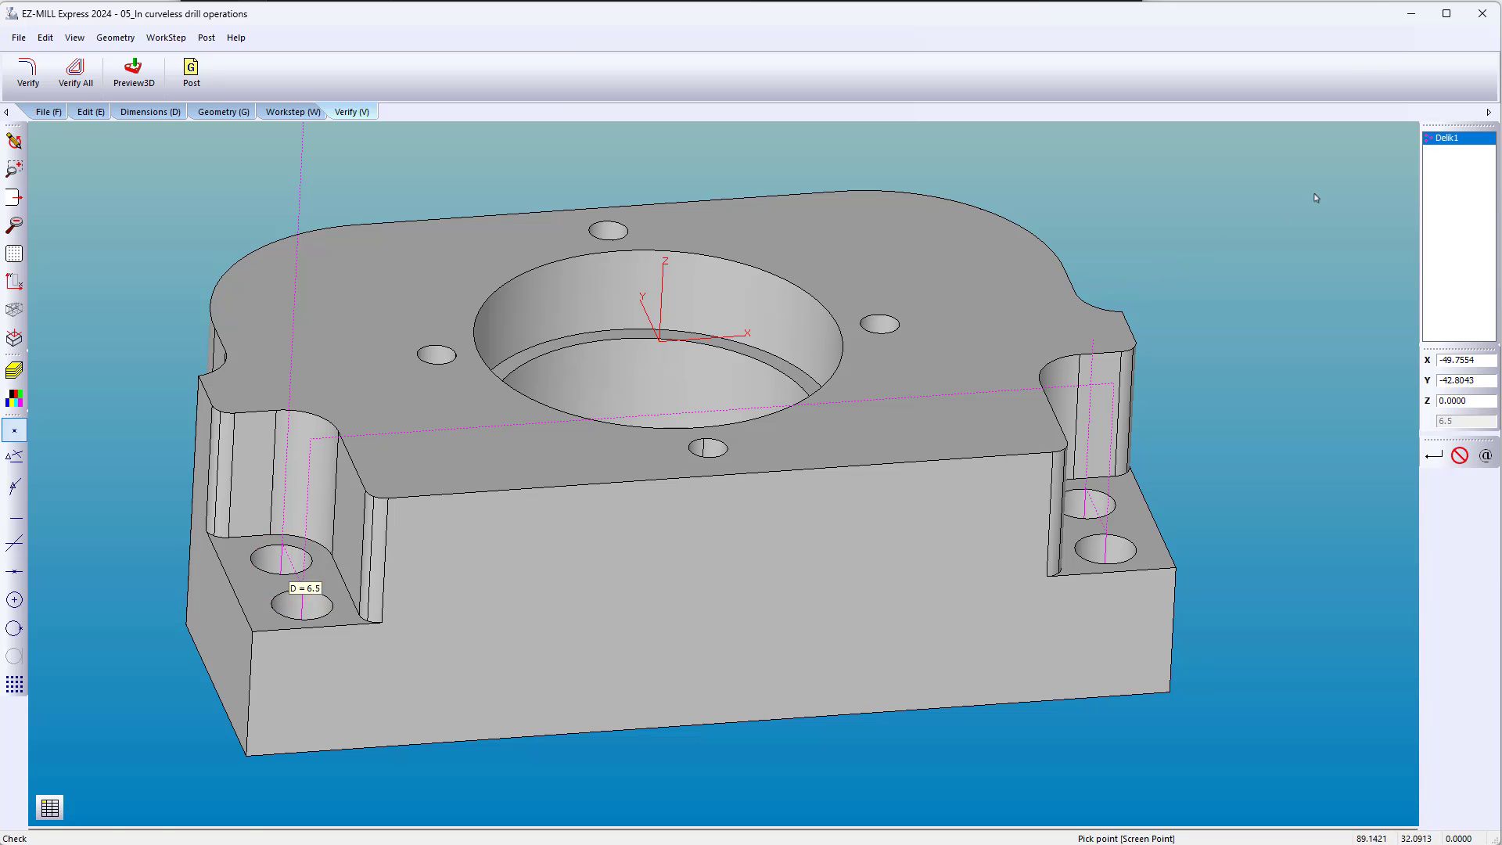
double_click(1427, 138)
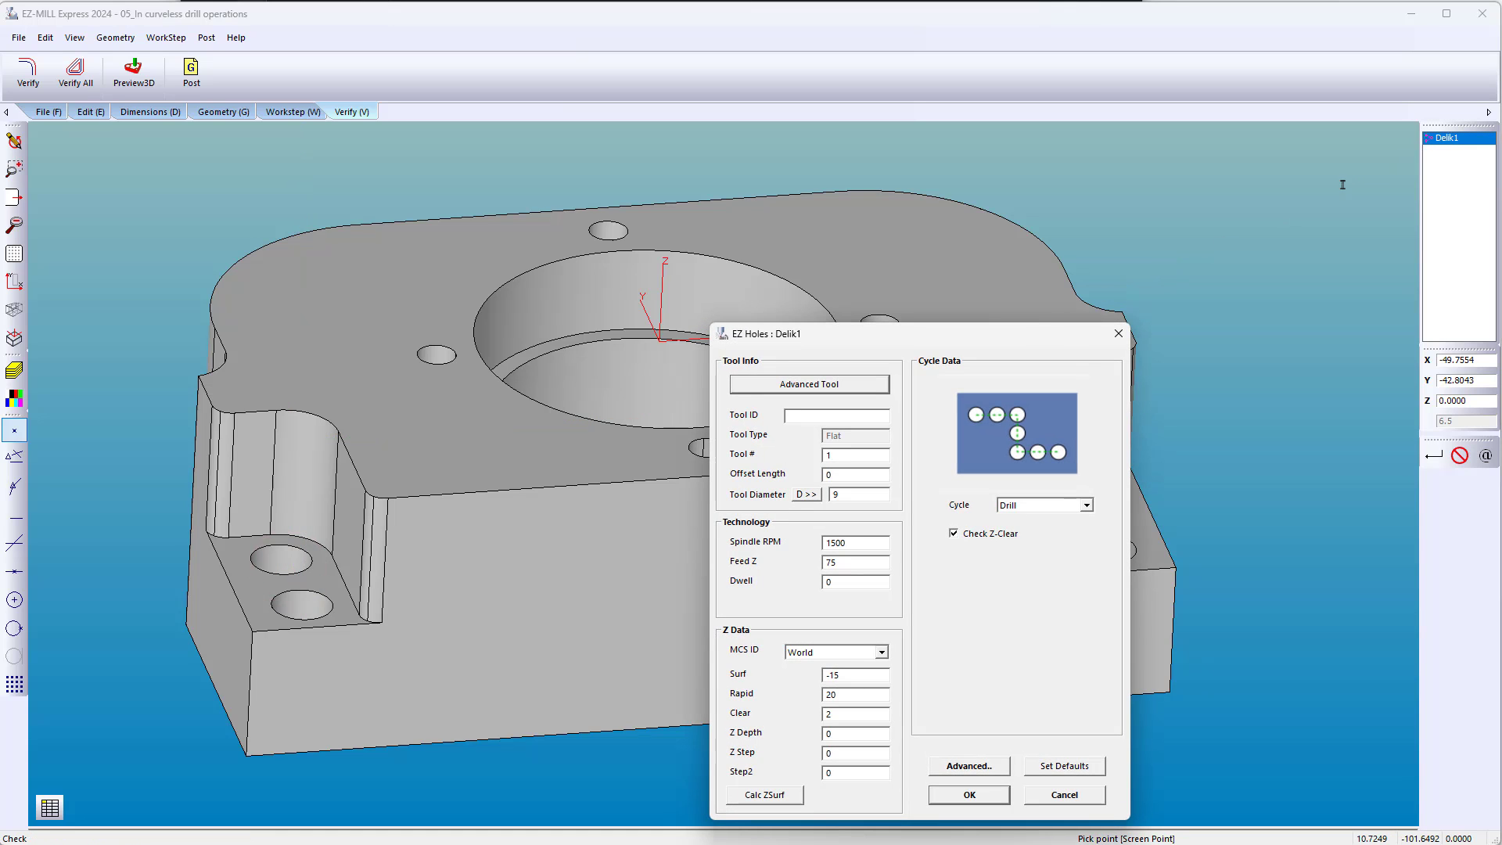
left_click(806, 495)
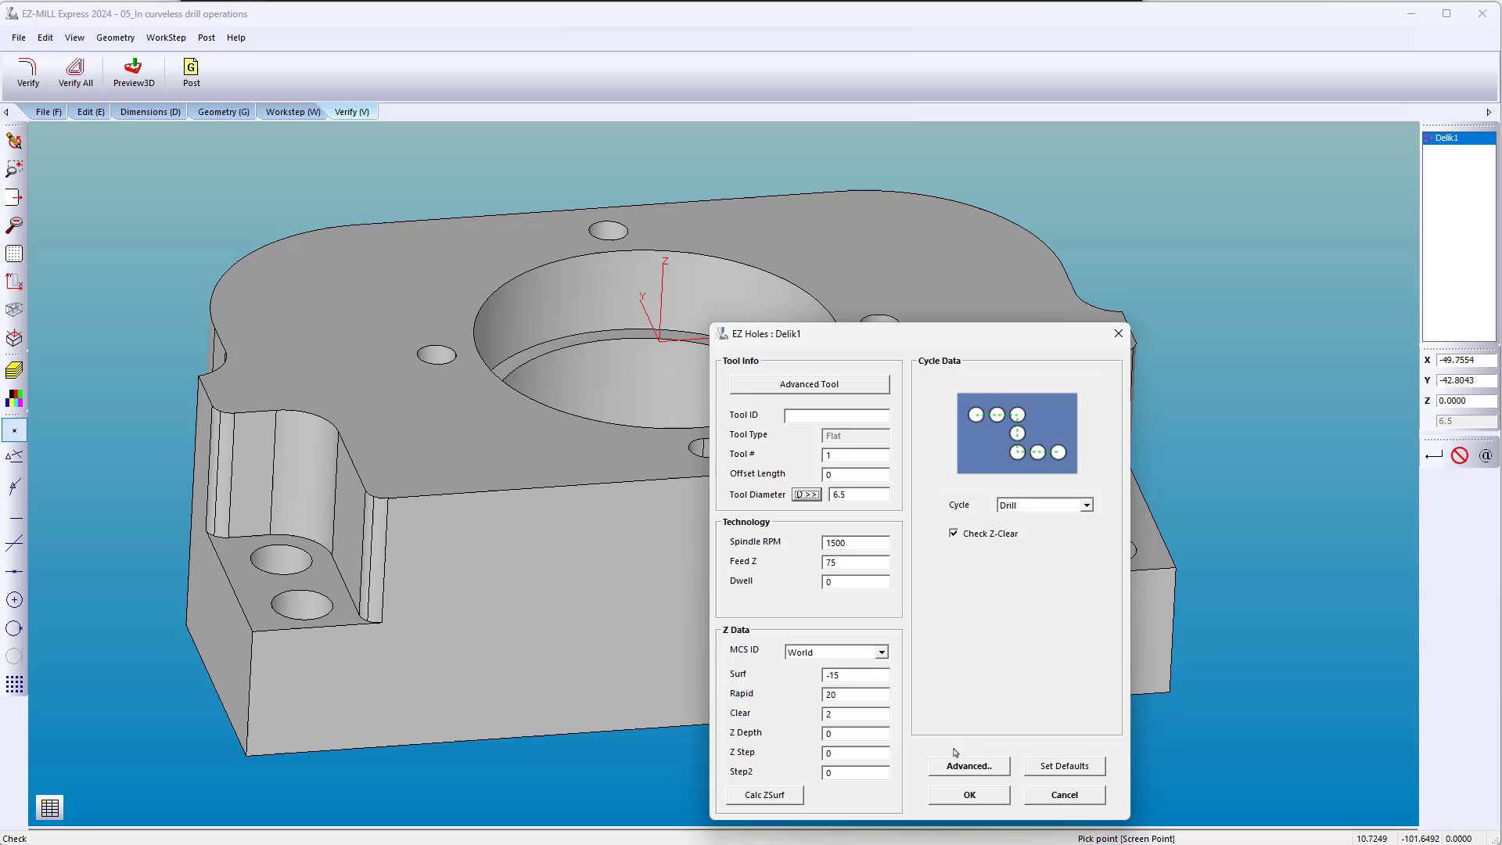
left_click(969, 794)
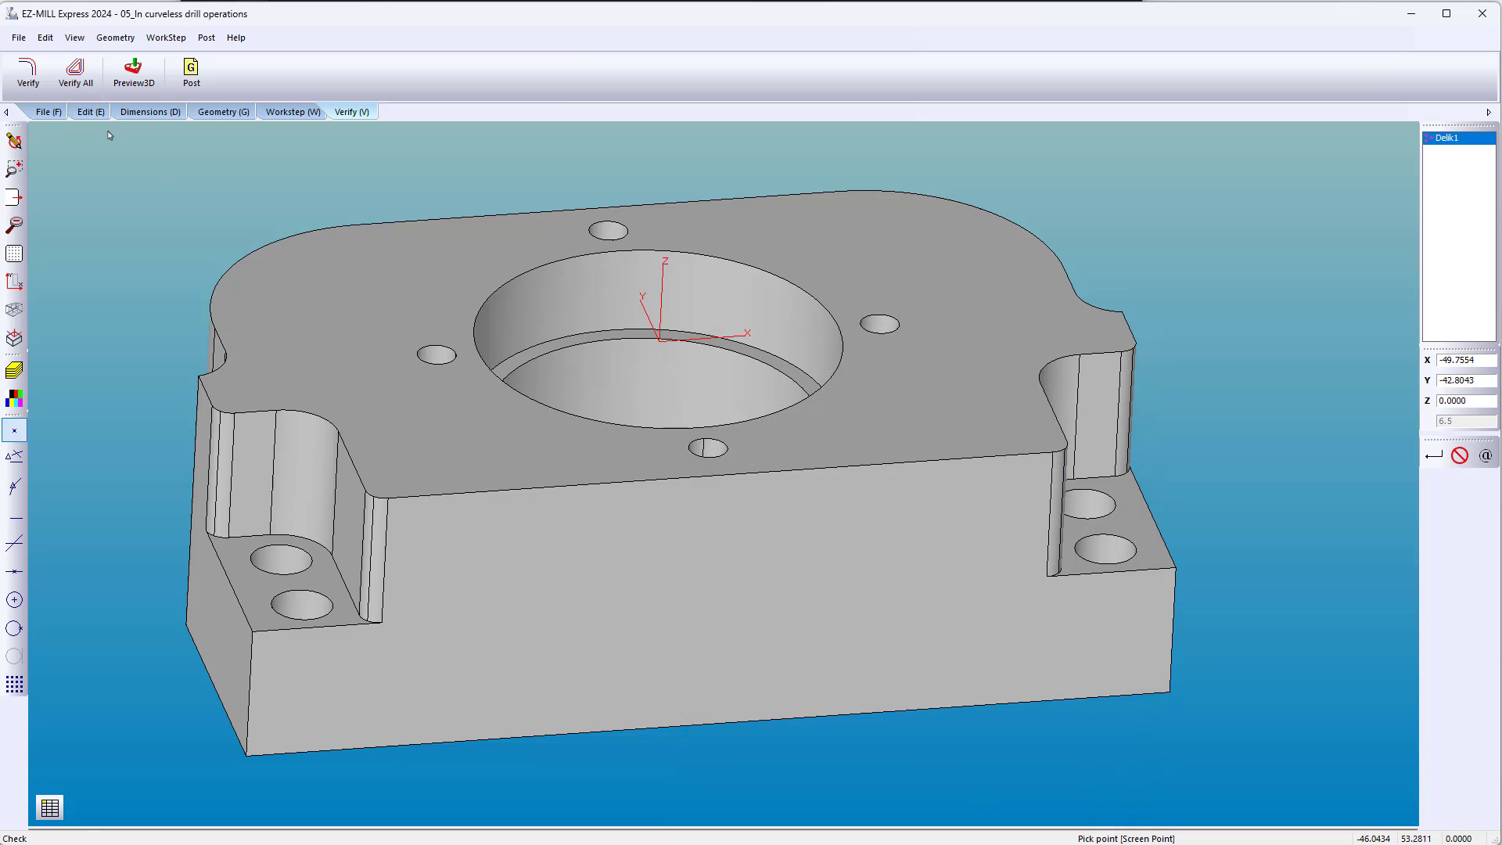
Verify the updated drill toolpath and post all work steps to G-code.
left_click(32, 79)
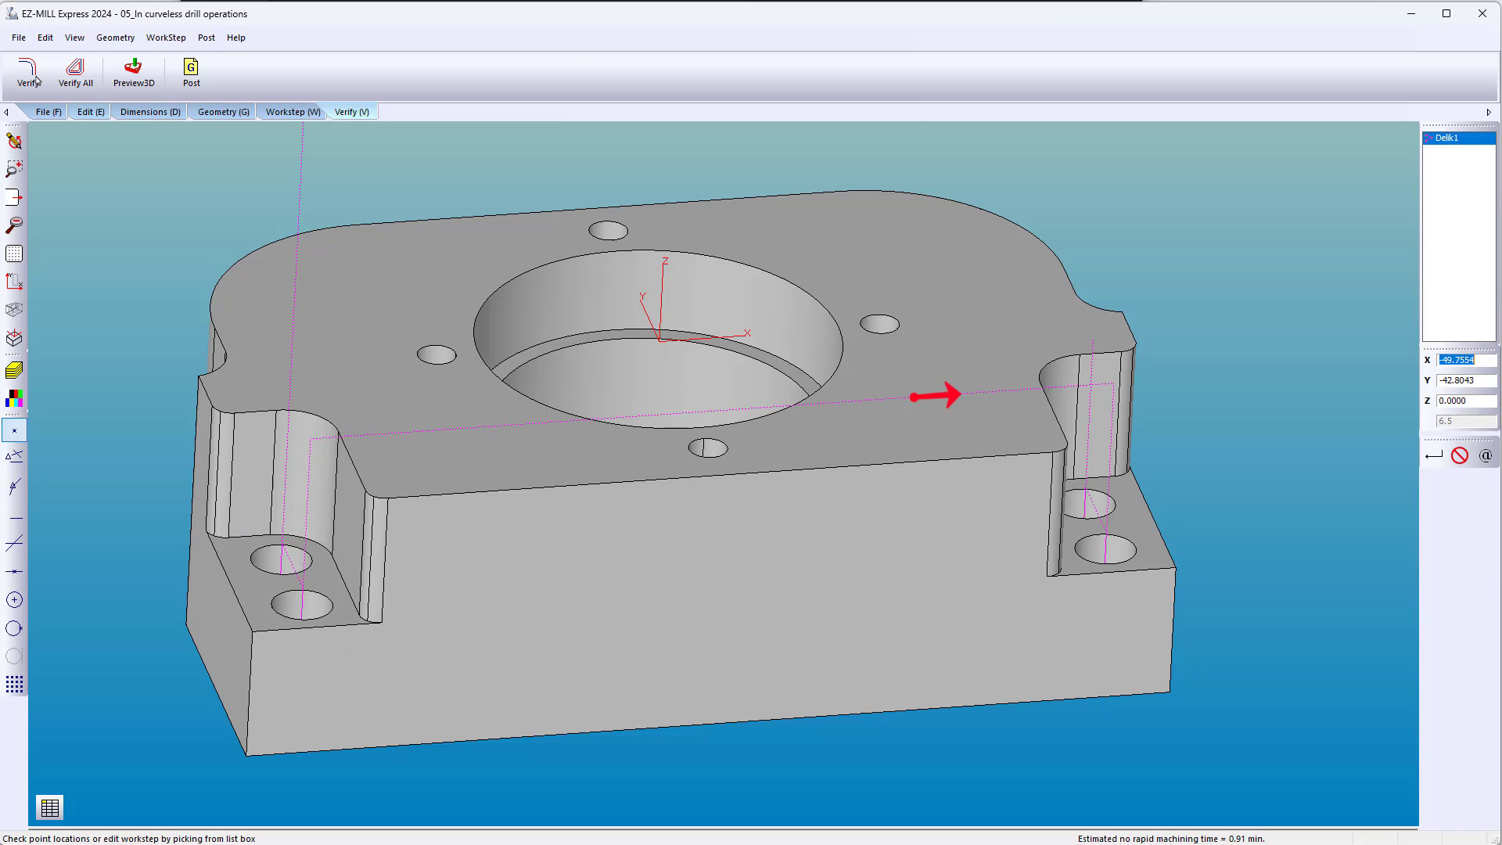
left_click(178, 79)
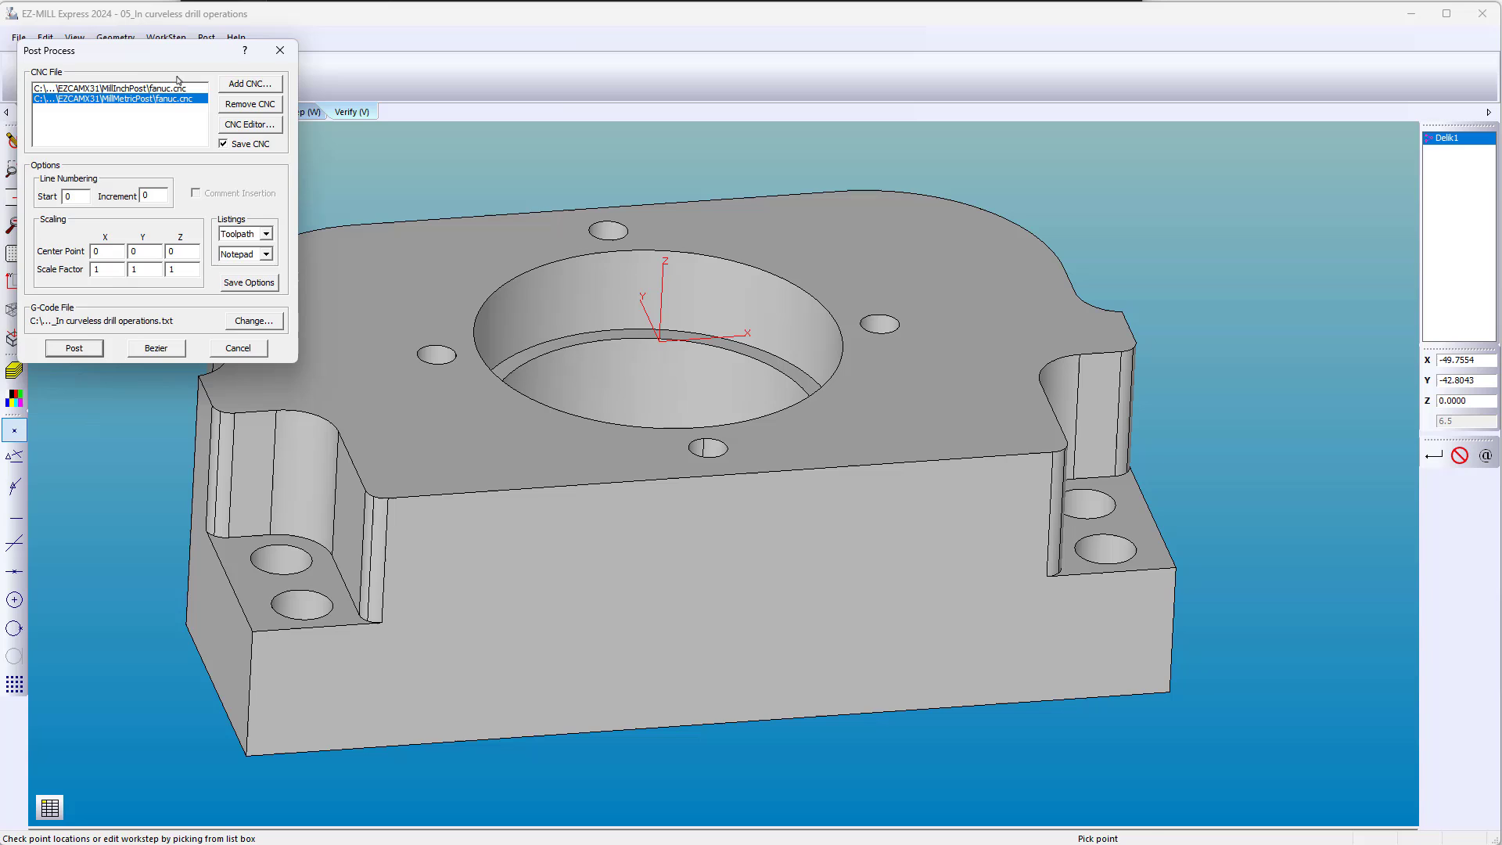
key("Return")
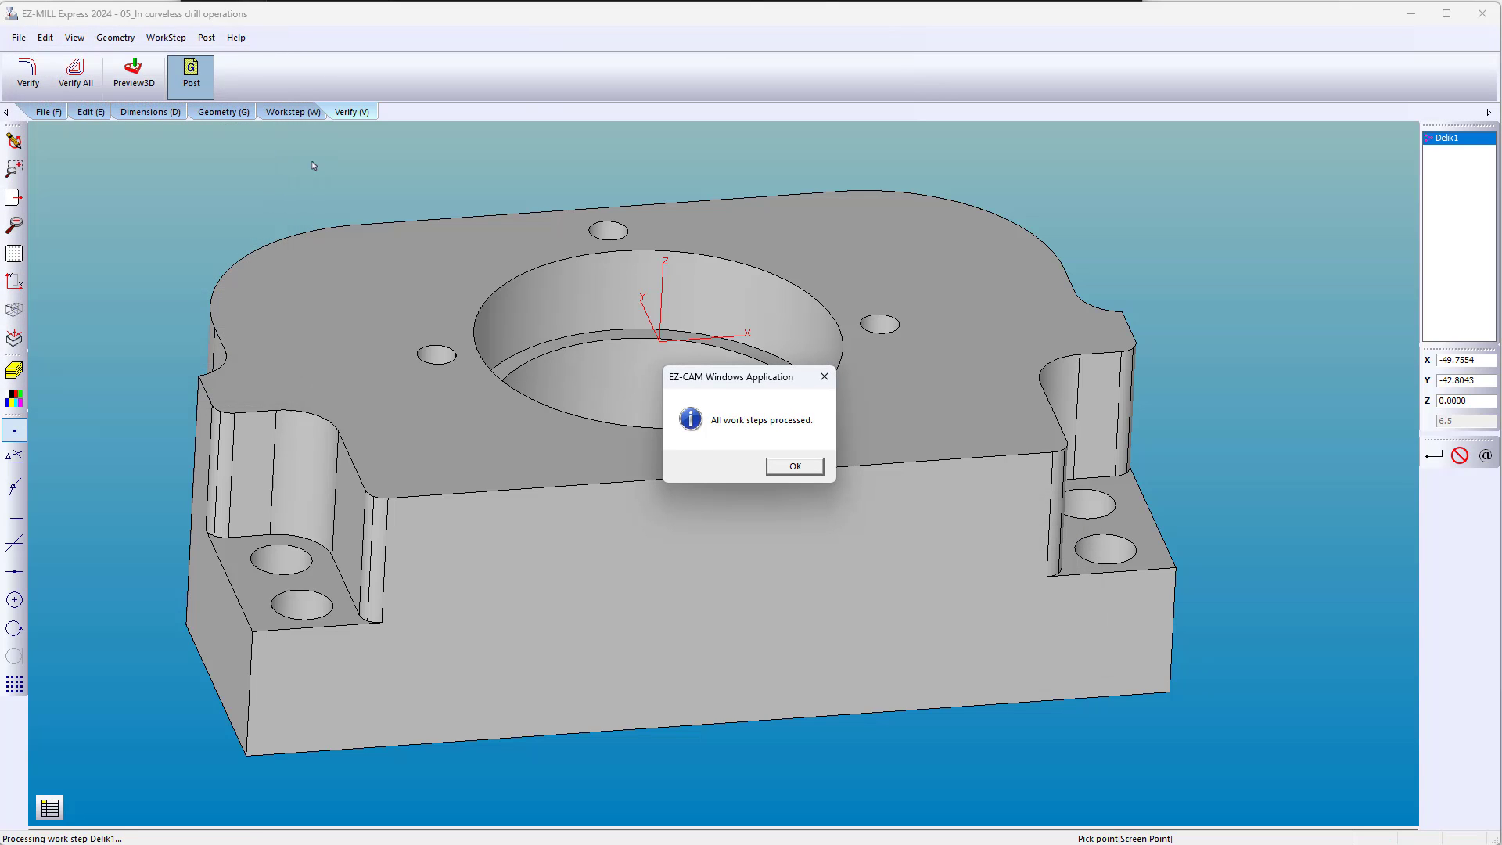
Set Pocket4's cut surface to the pocket floor and preview the recalculated toolpath.
left_click(796, 467)
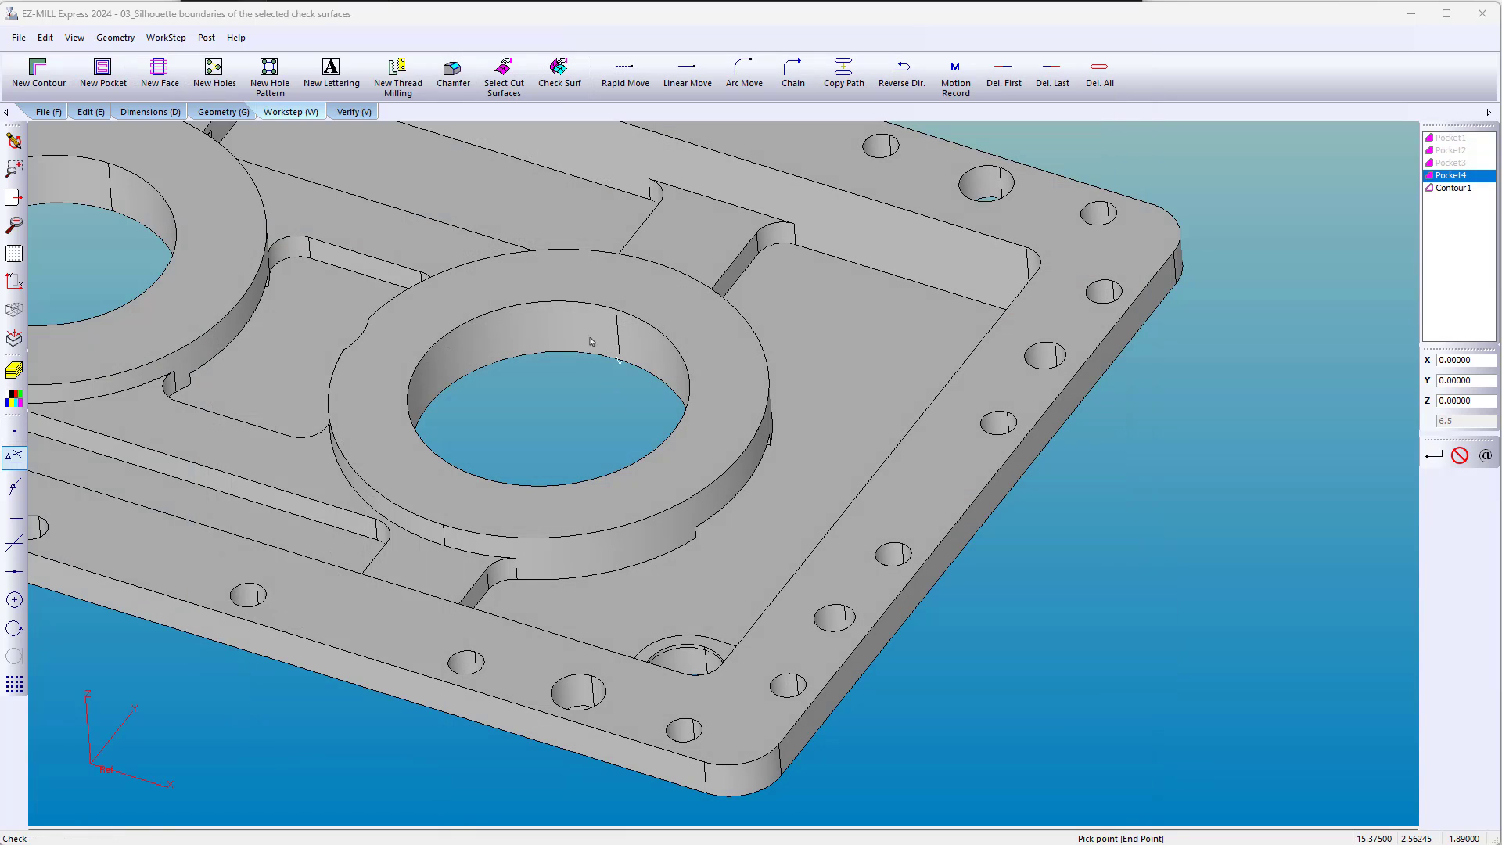
left_click(504, 76)
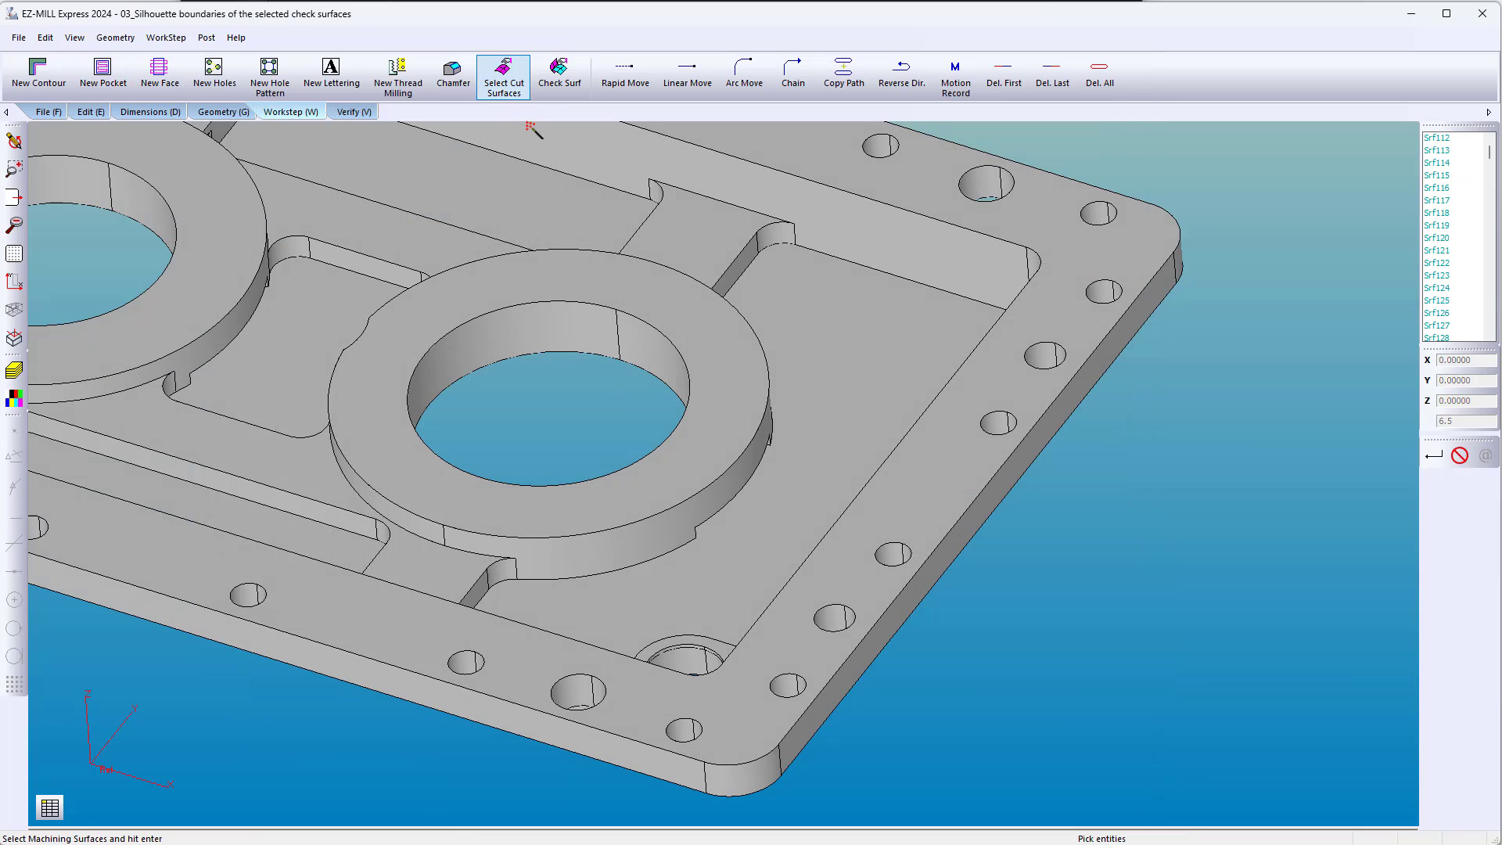
left_click(769, 484)
mouse_move(771, 485)
middle_mouse_down()
mouse_move(746, 384)
mouse_move(765, 508)
middle_mouse_up()
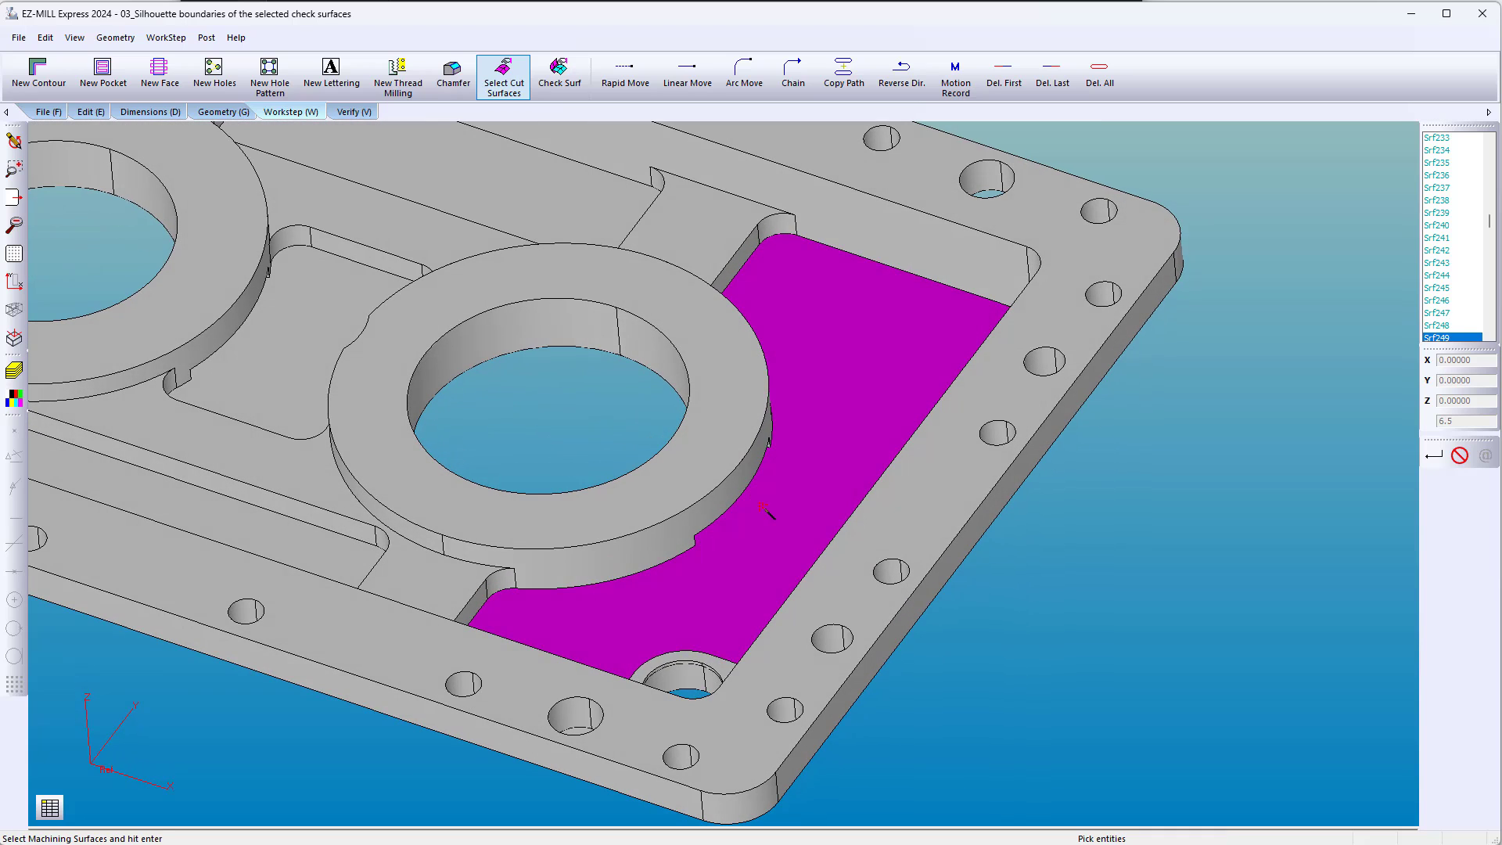
key("Return")
left_click(352, 112)
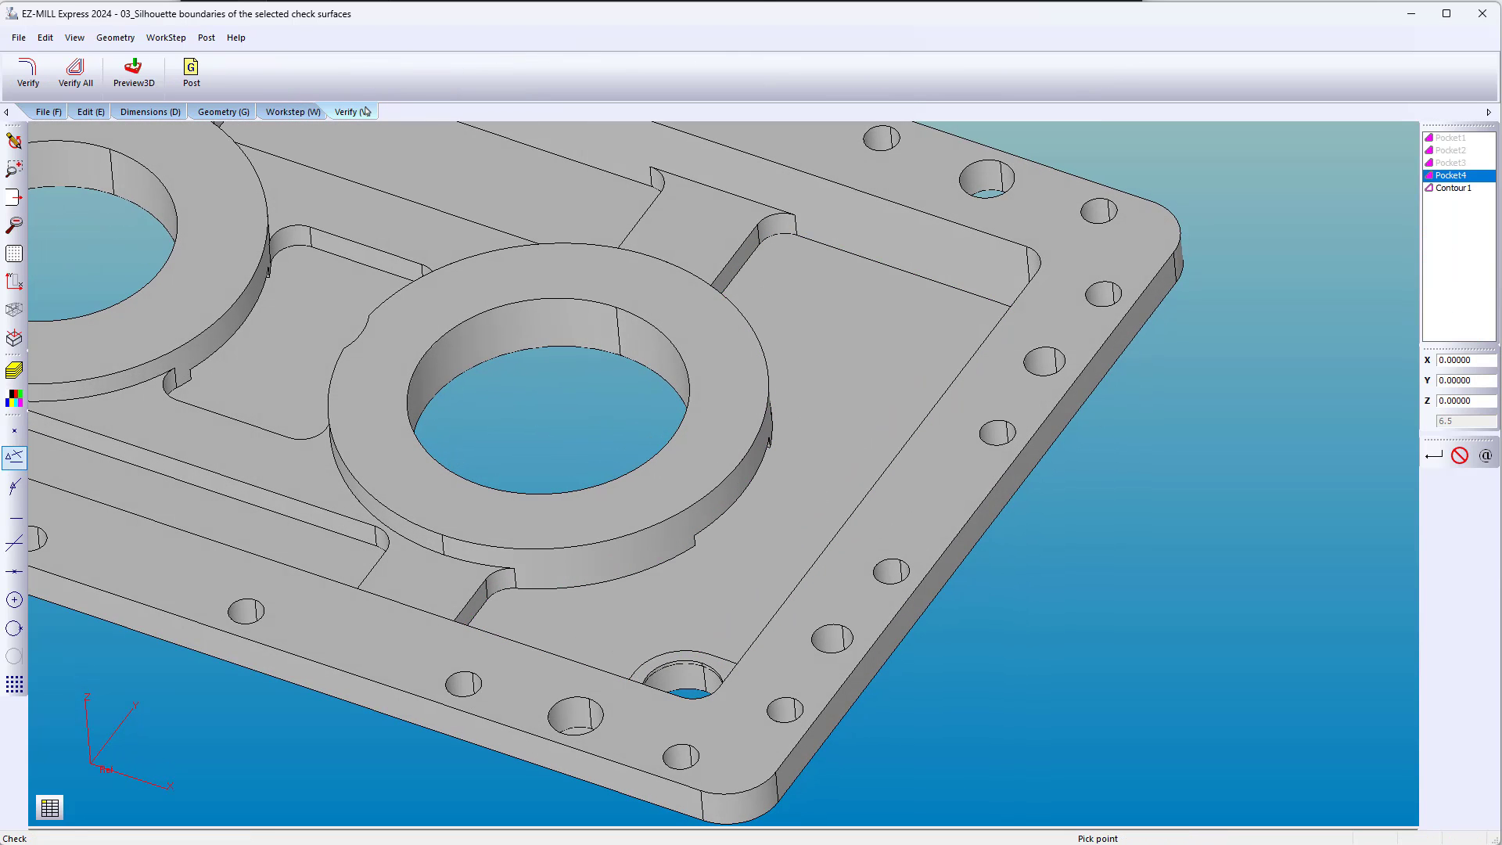
left_click(76, 76)
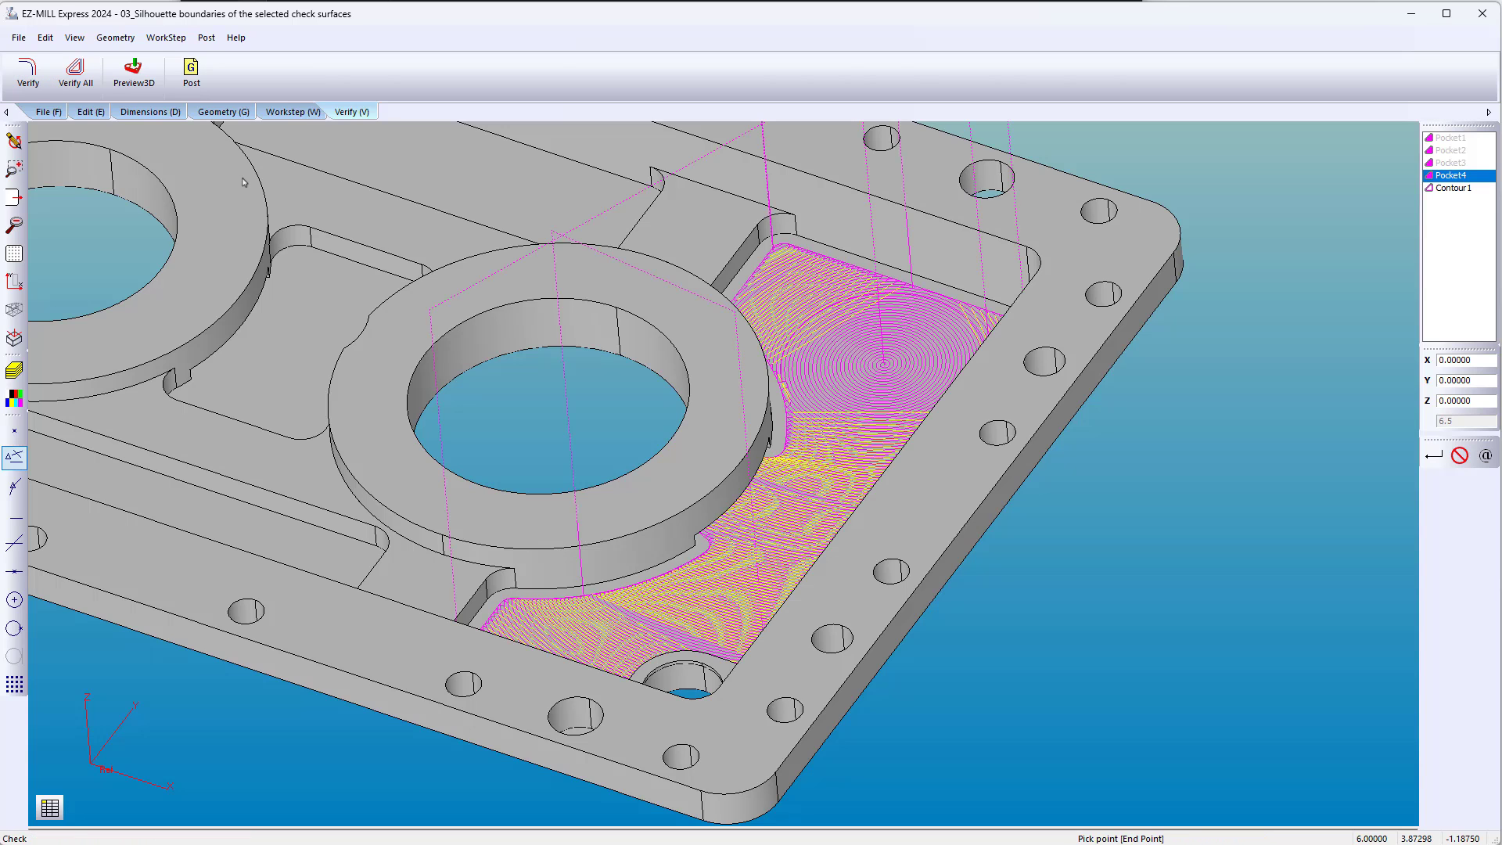
Add the ring's top face as Pocket4's check surface and verify the toolpath.
left_click(293, 112)
left_click(561, 77)
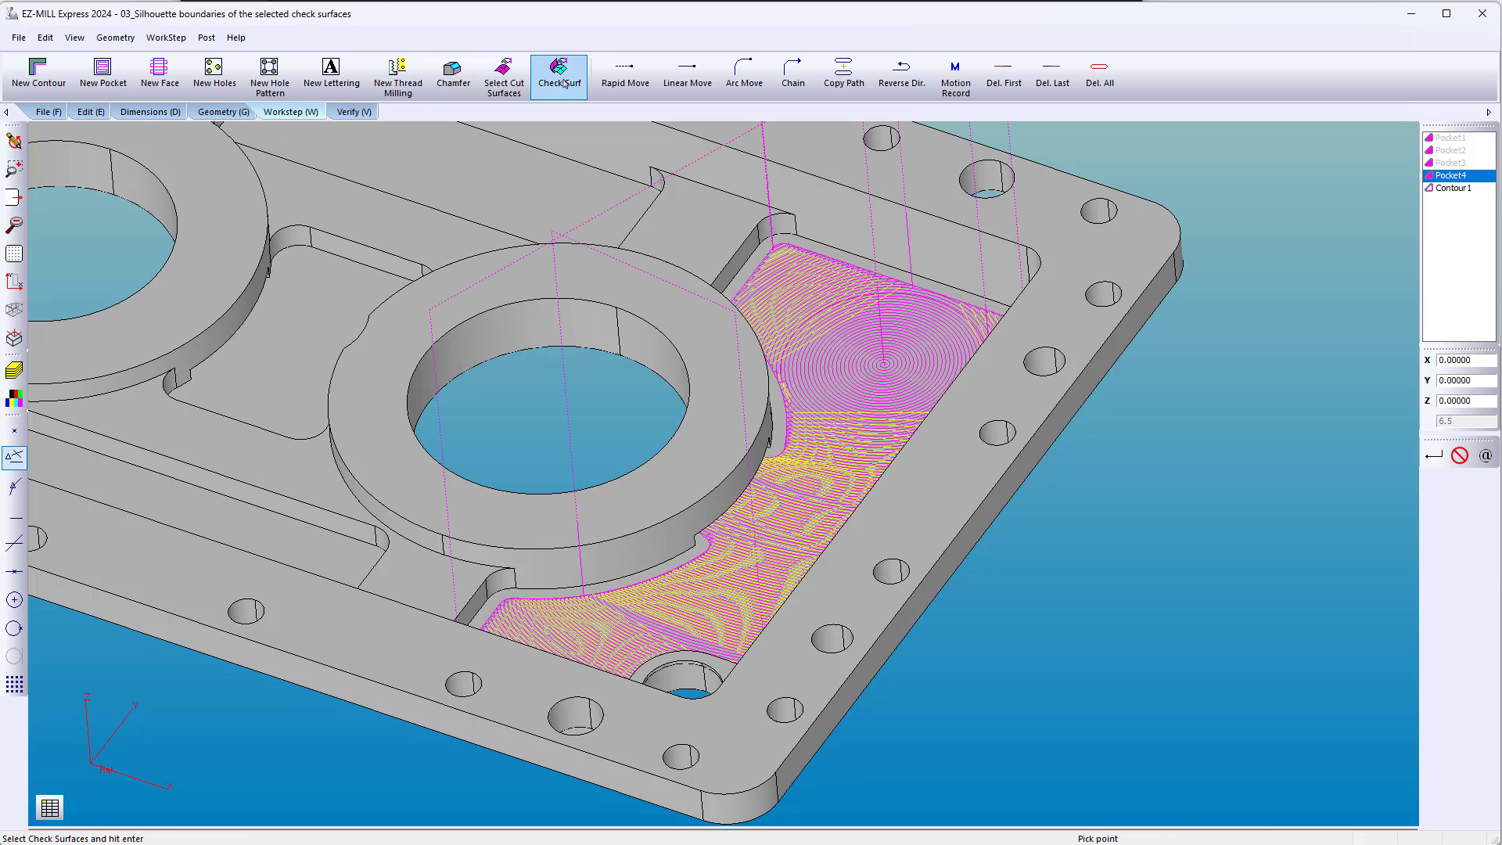
left_click(719, 347)
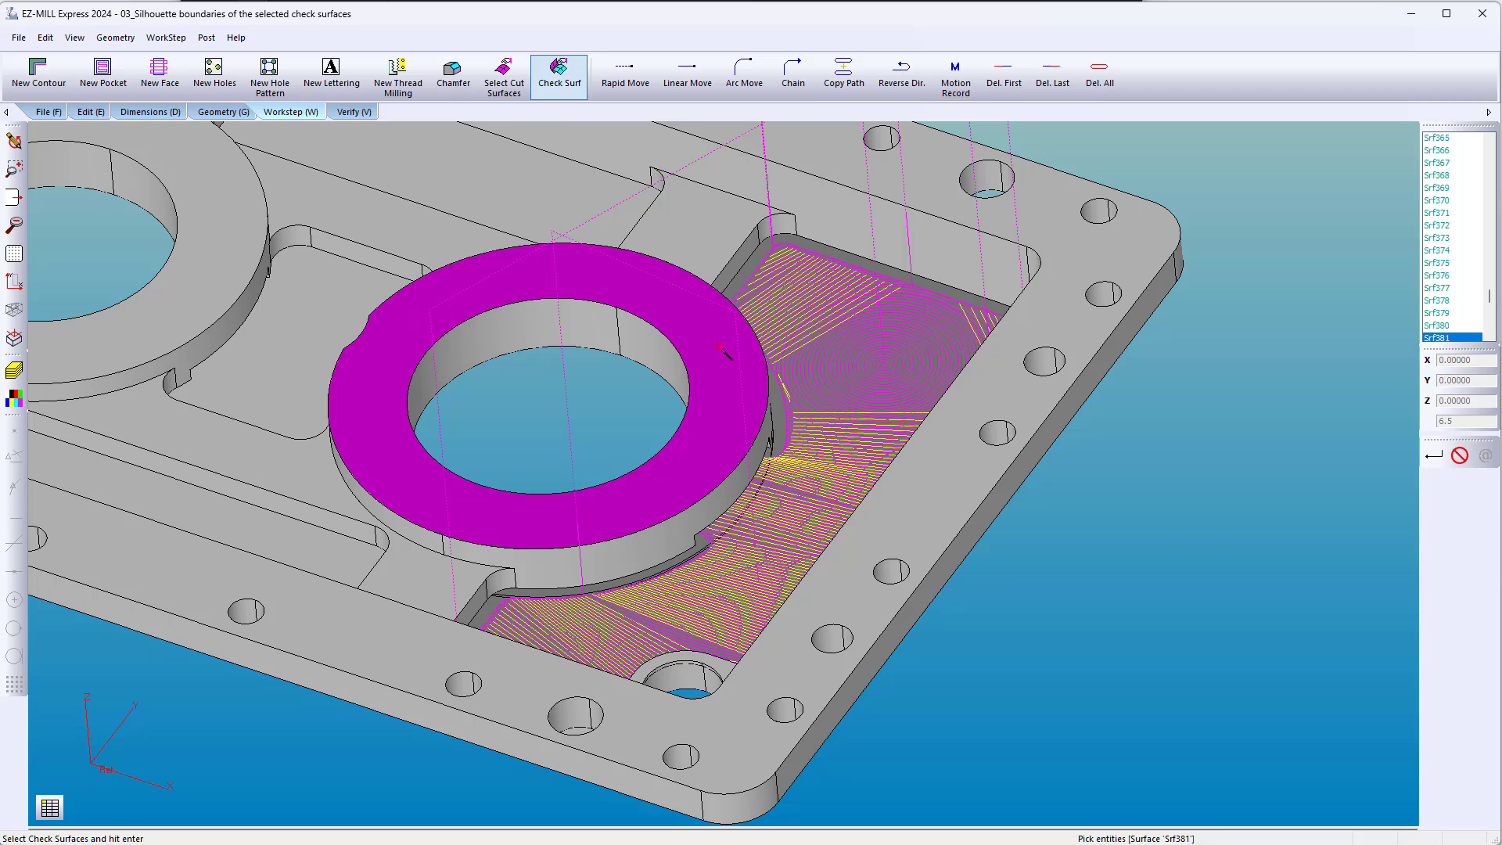
key("Return")
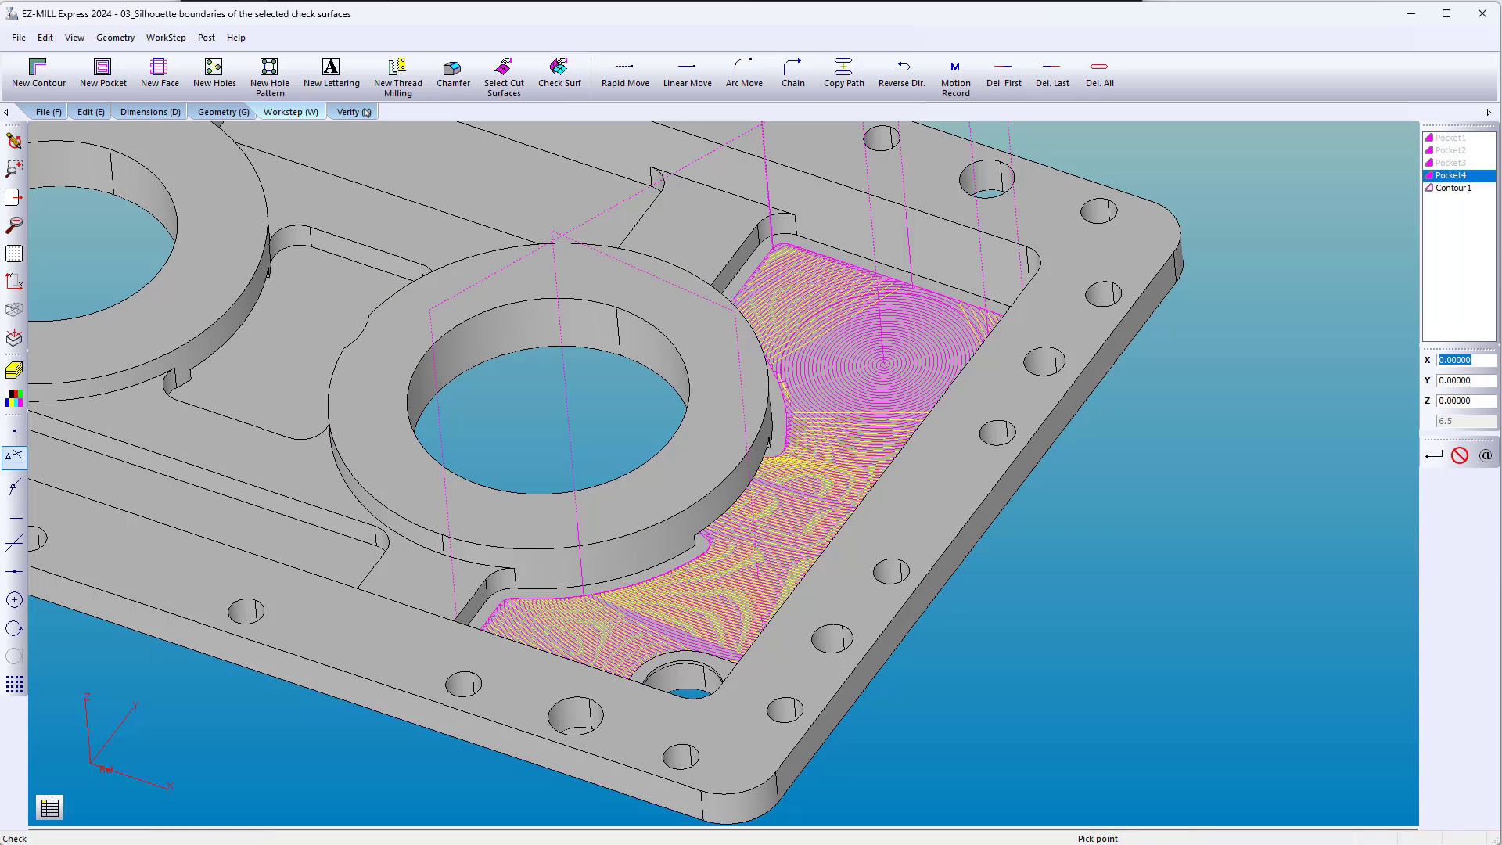
left_click(354, 112)
left_click(30, 75)
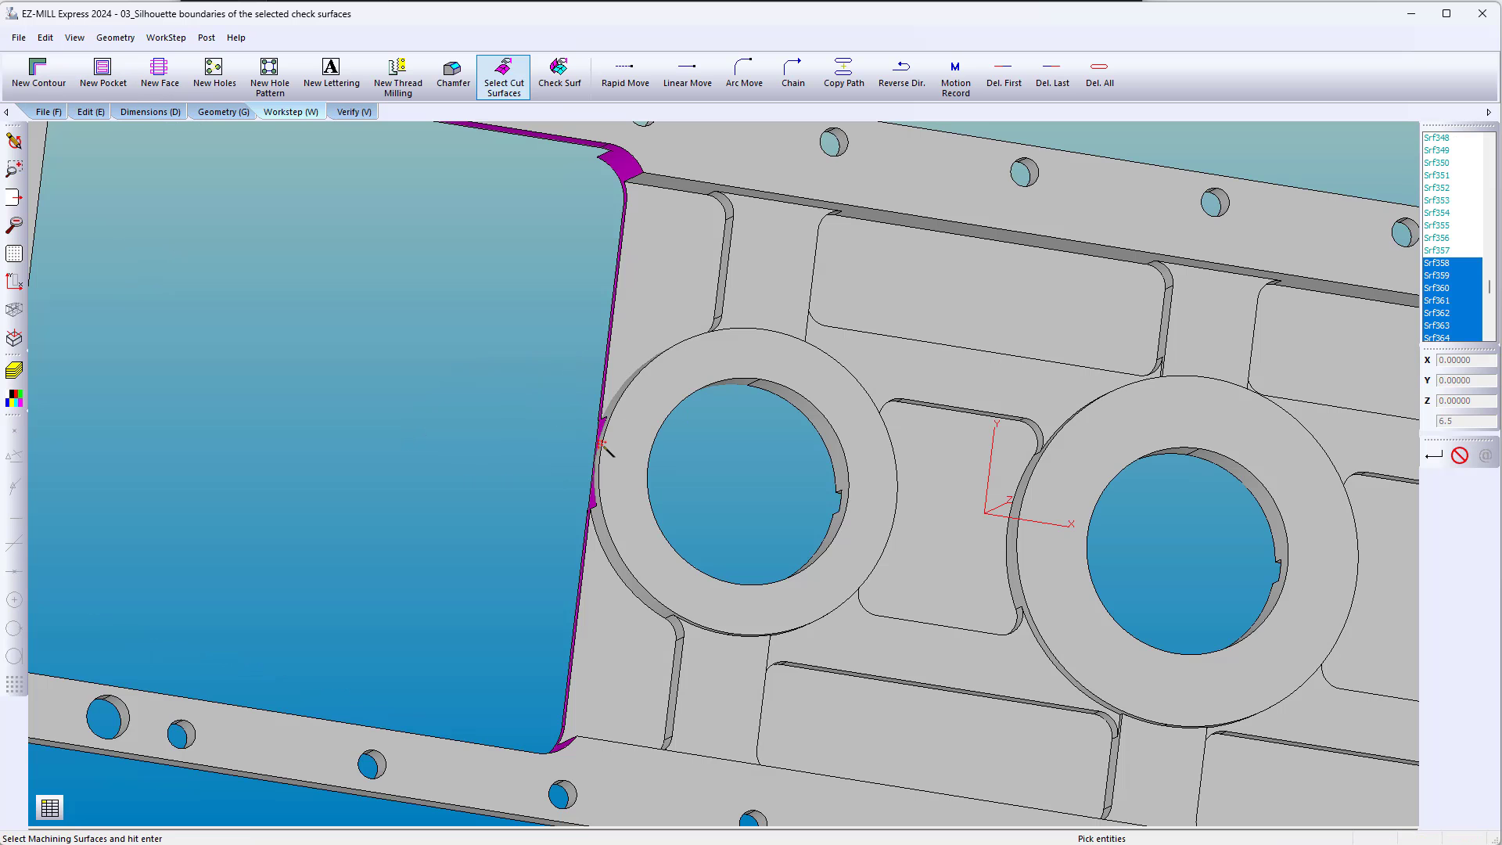
Show the Contour1 toolpath, viewing the part from the top.
left_click_drag(610, 452, 704, 467)
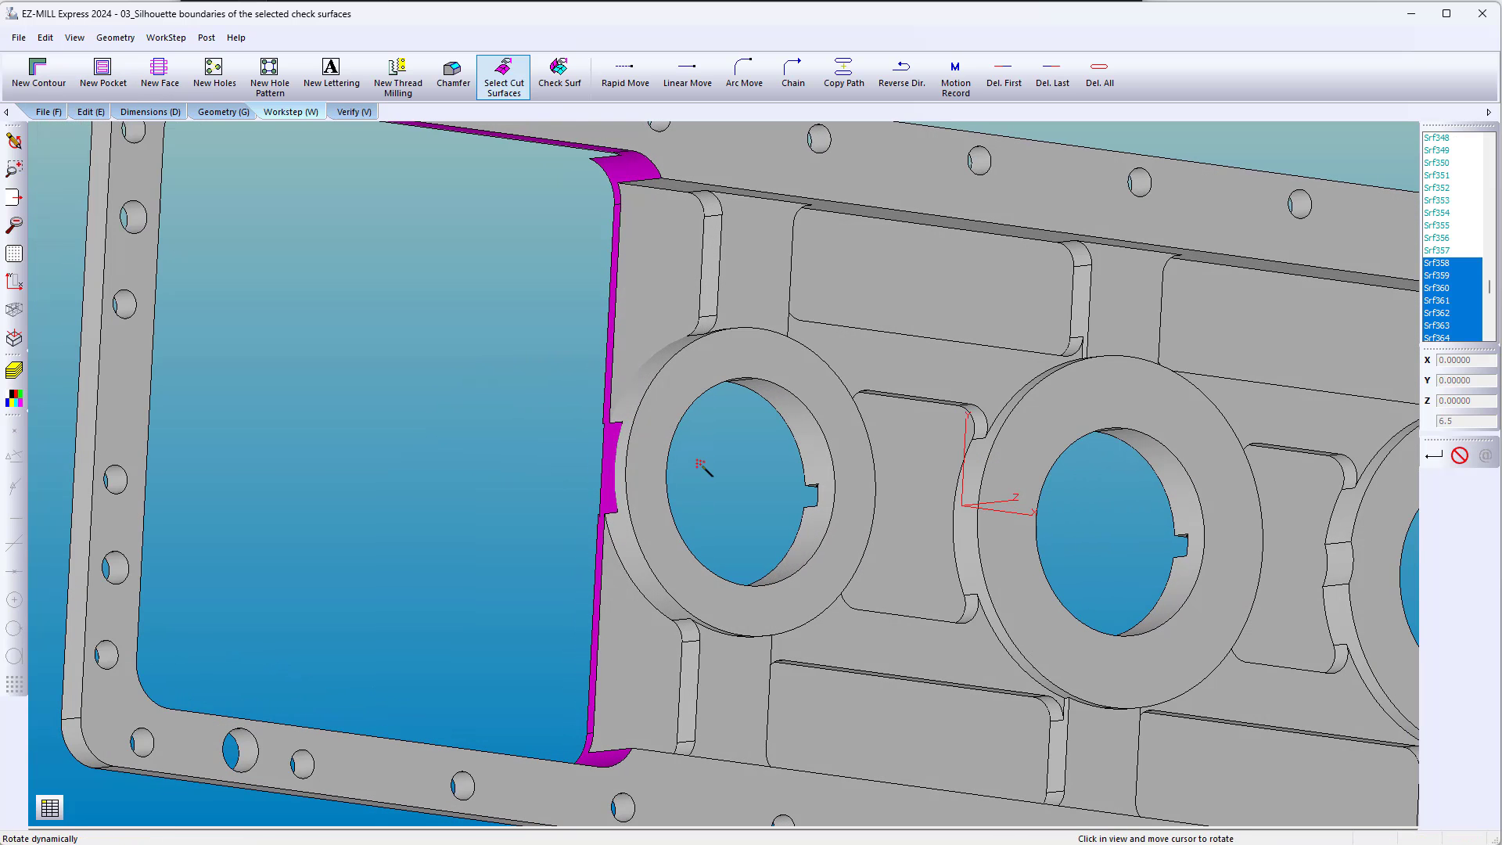
left_click(354, 113)
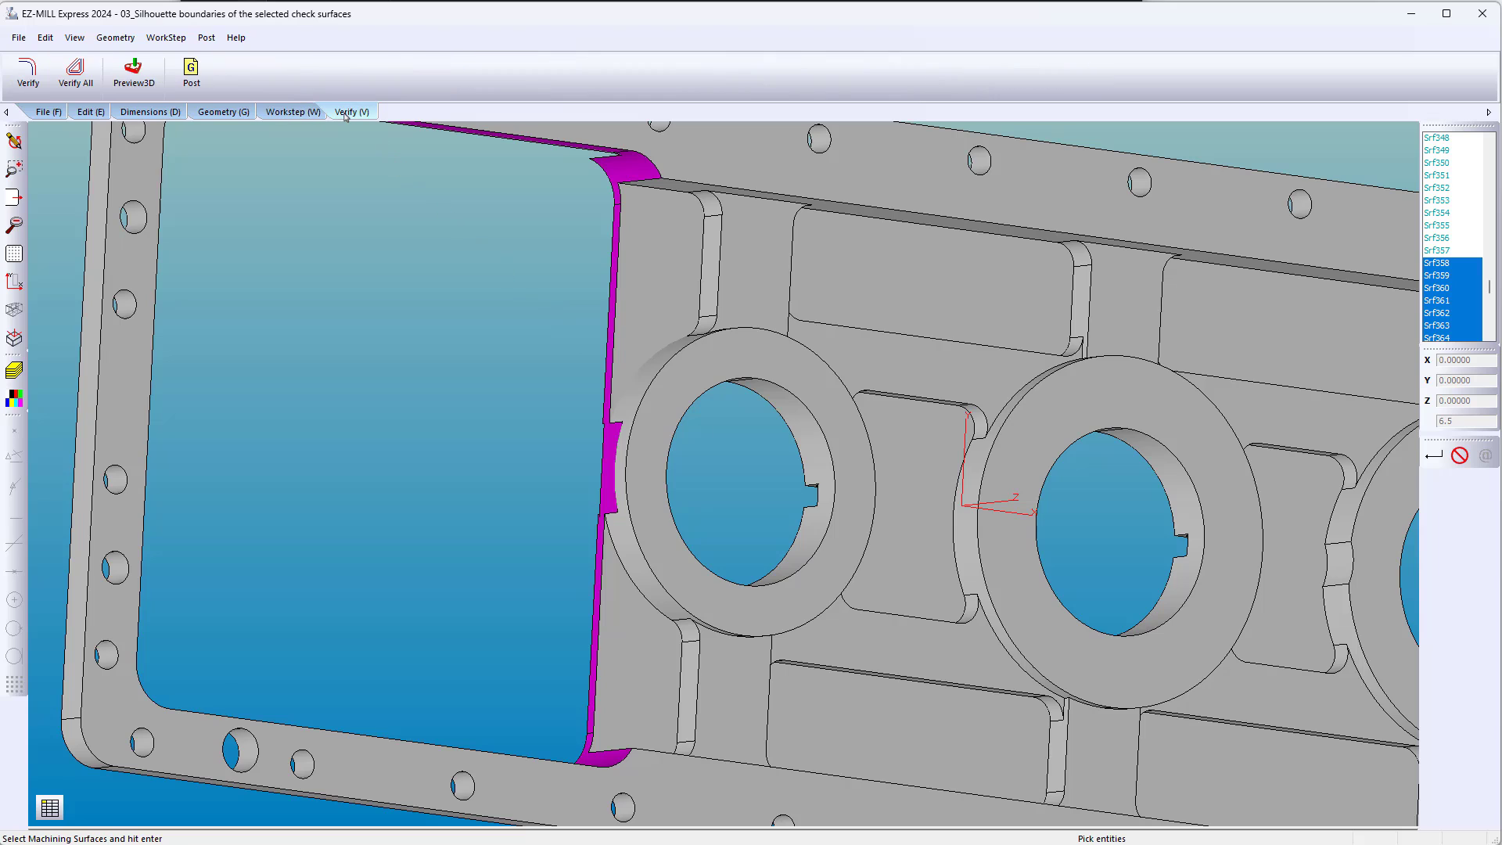
left_click(31, 75)
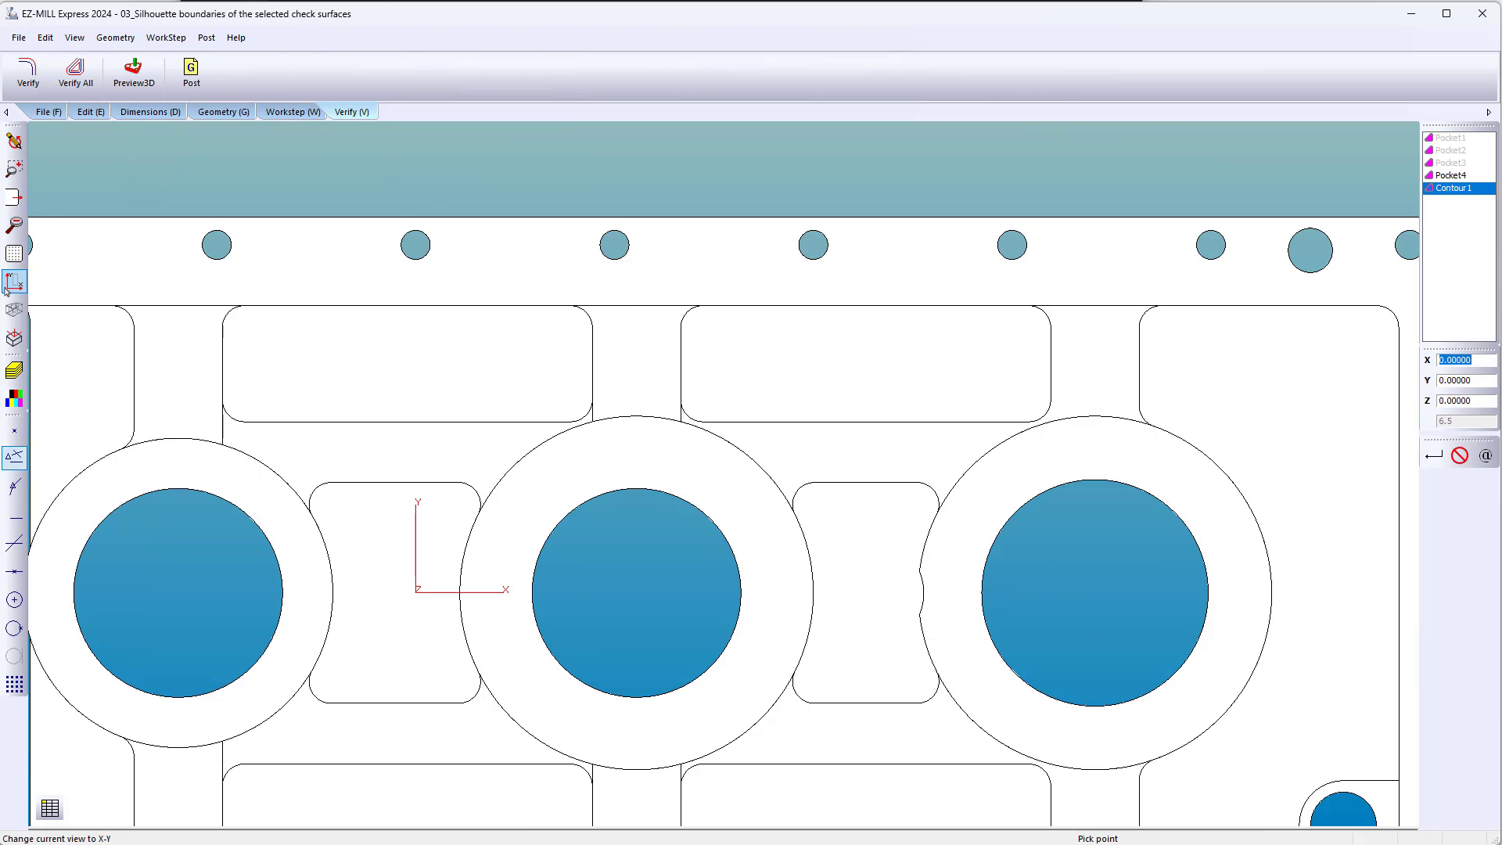
left_click(14, 281)
left_click(34, 74)
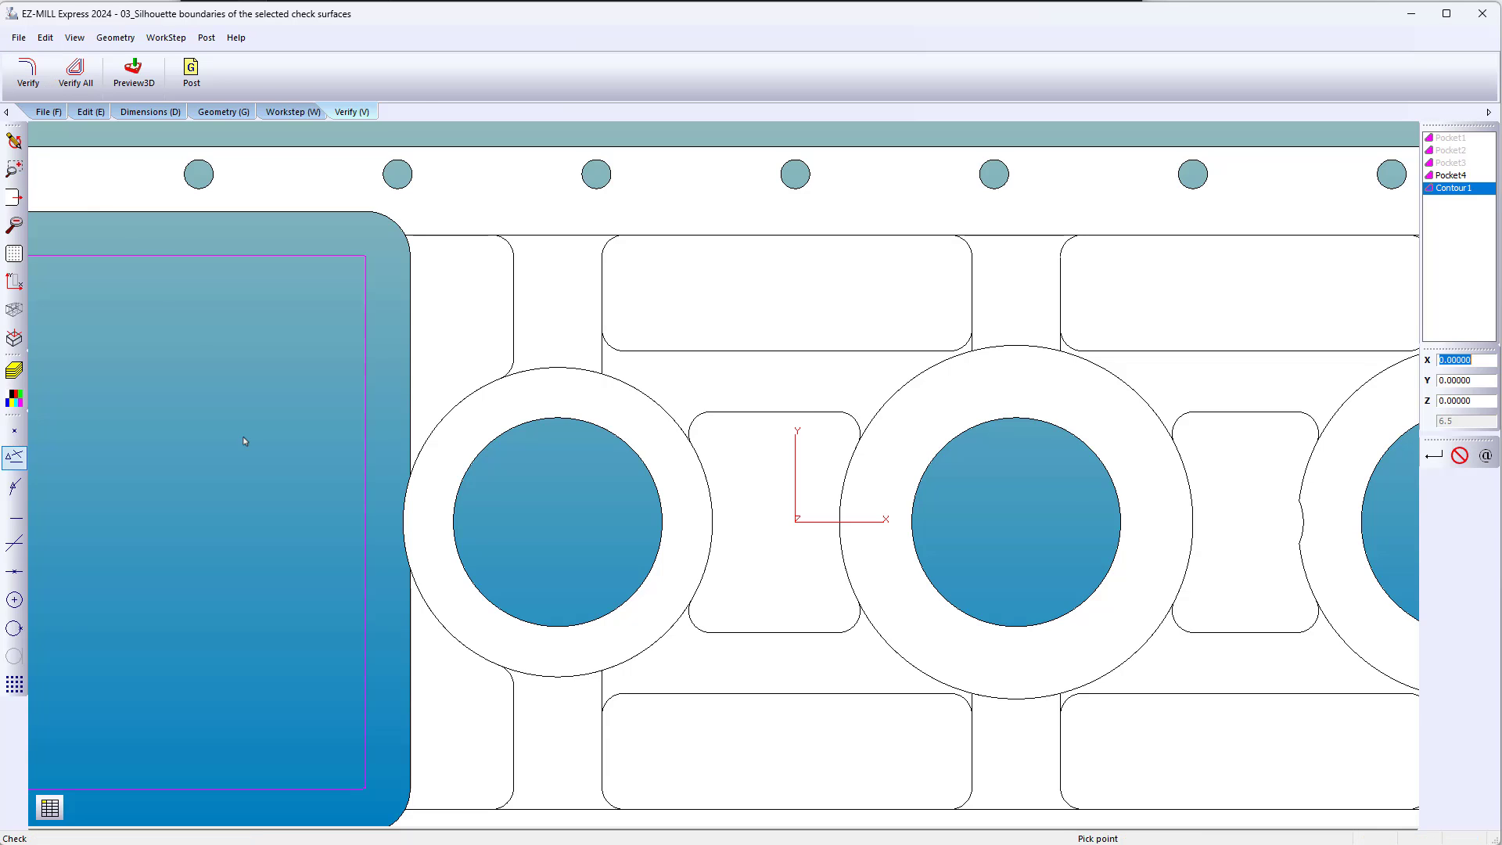
scroll(274, 489, "up", 3)
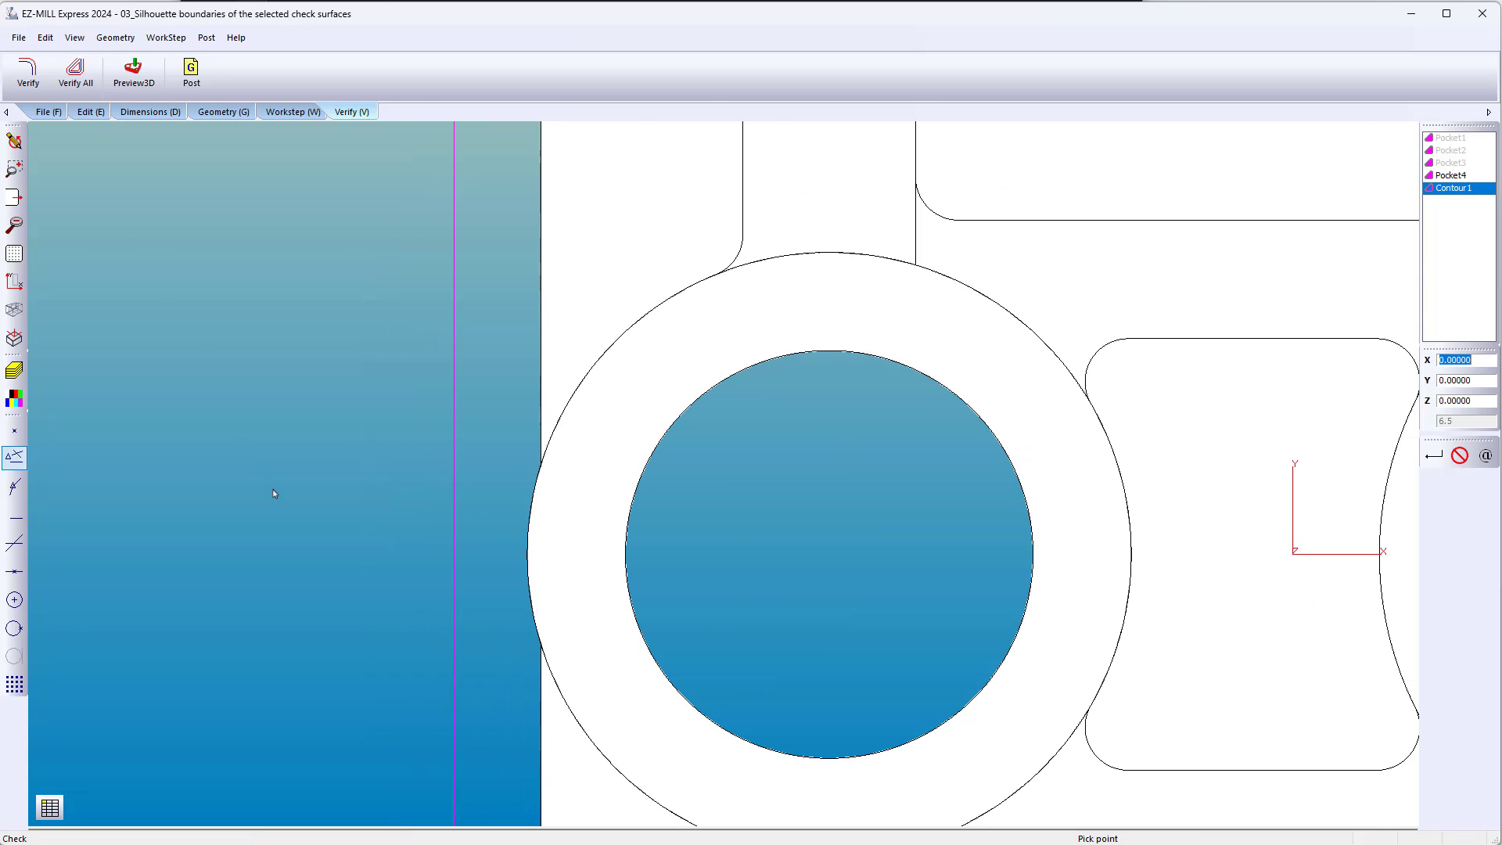
Add the ring surface as Contour1's check surface and verify the path bends around it.
left_click(289, 111)
left_click(559, 75)
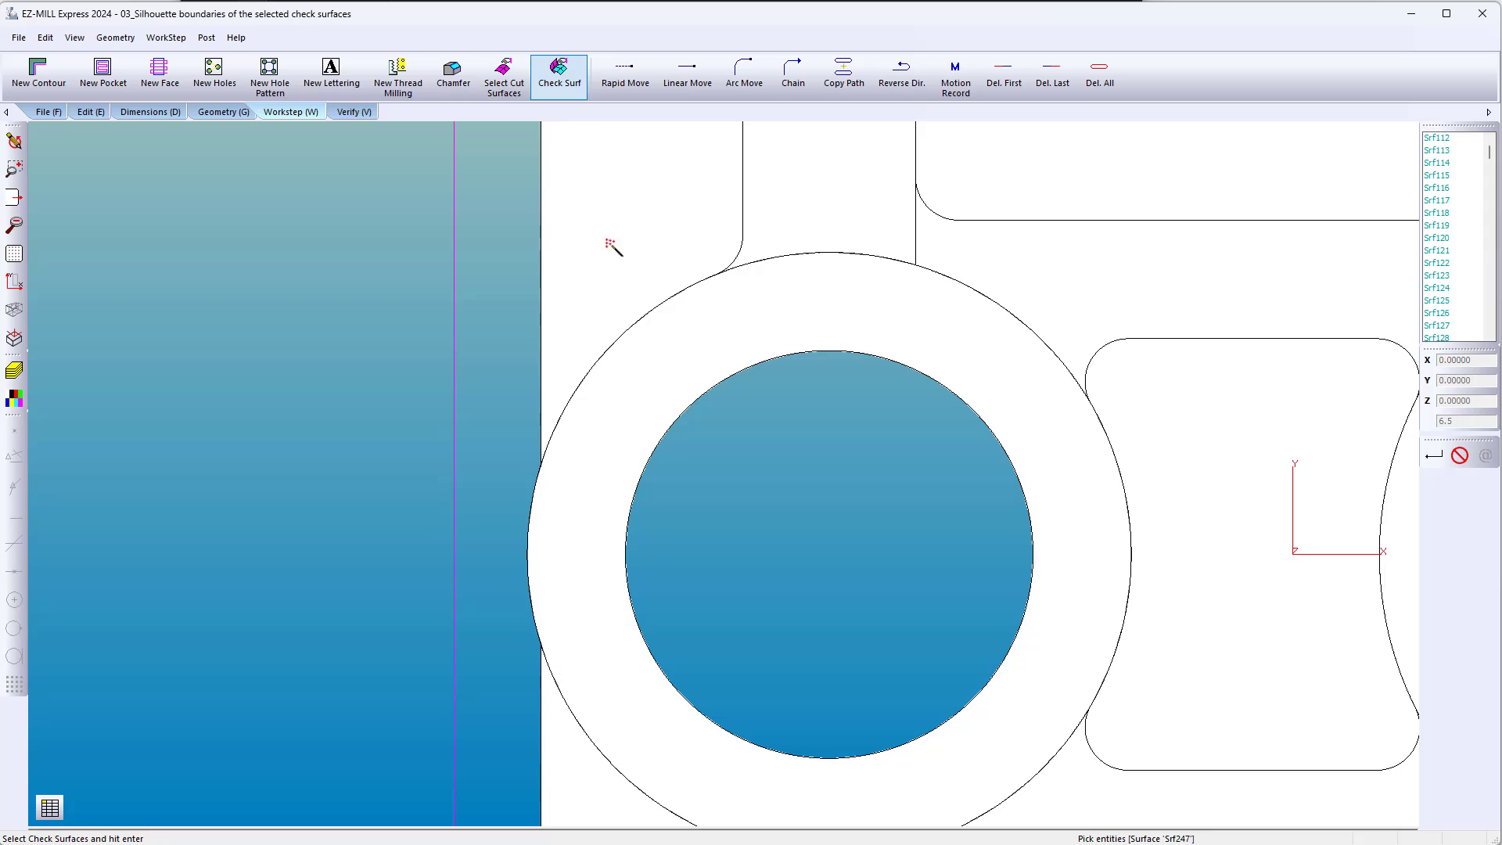
left_click(637, 378)
key("Return")
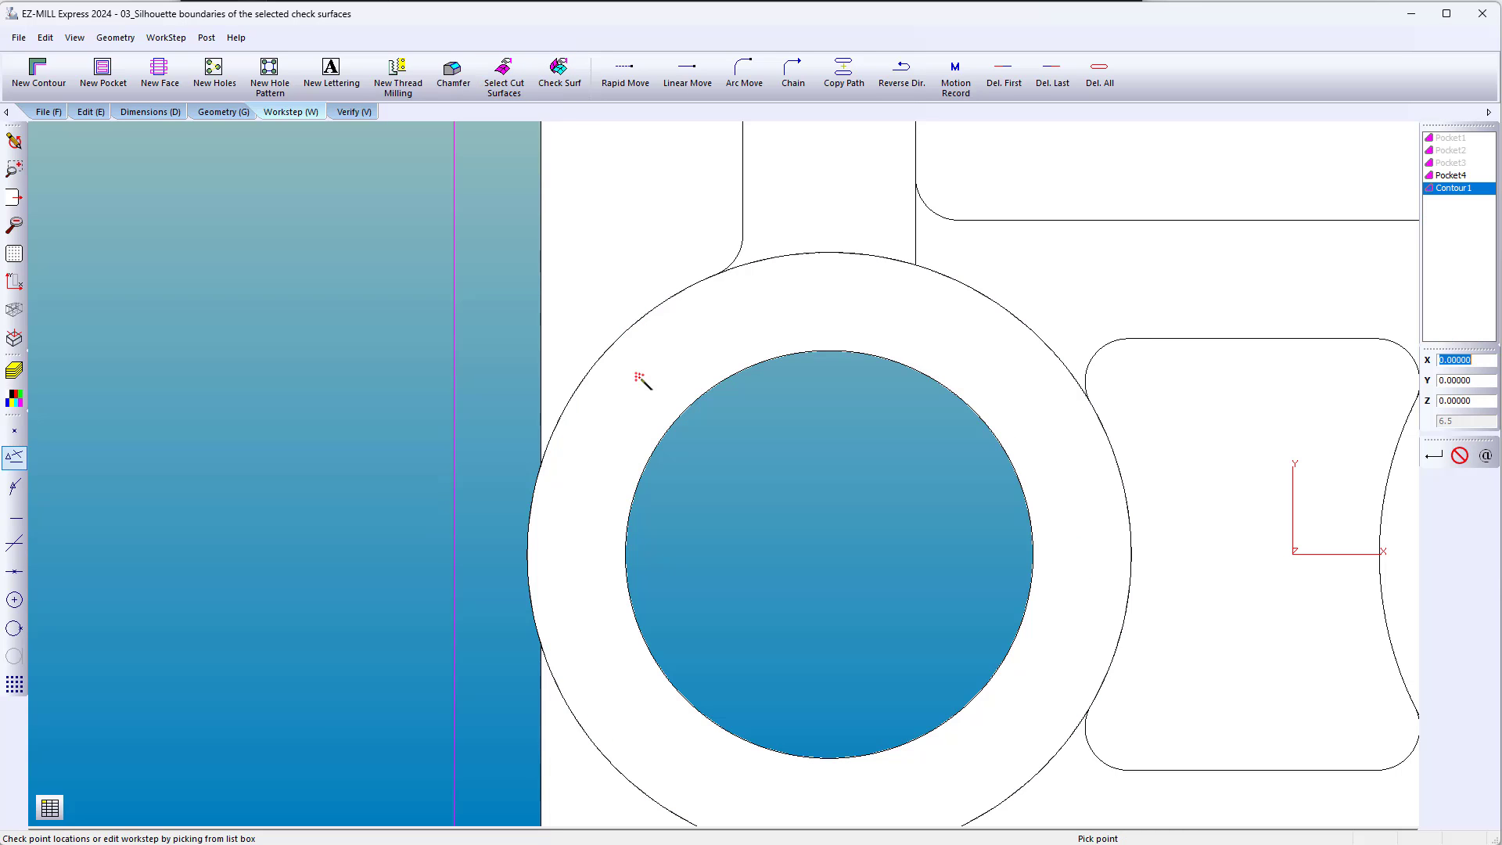
left_click(363, 112)
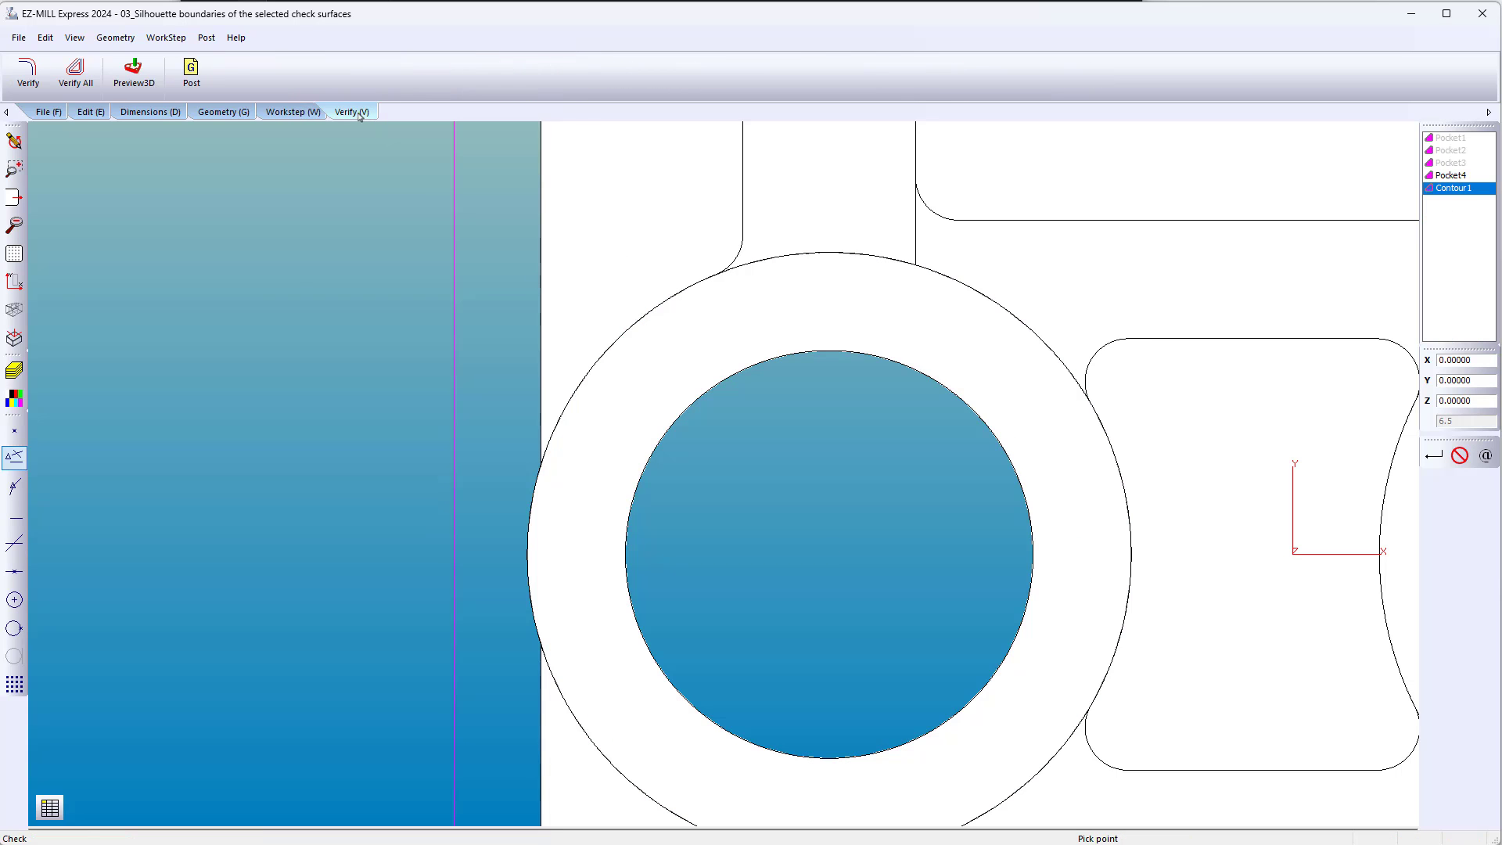
left_click(28, 70)
scroll(393, 577, "up", 3)
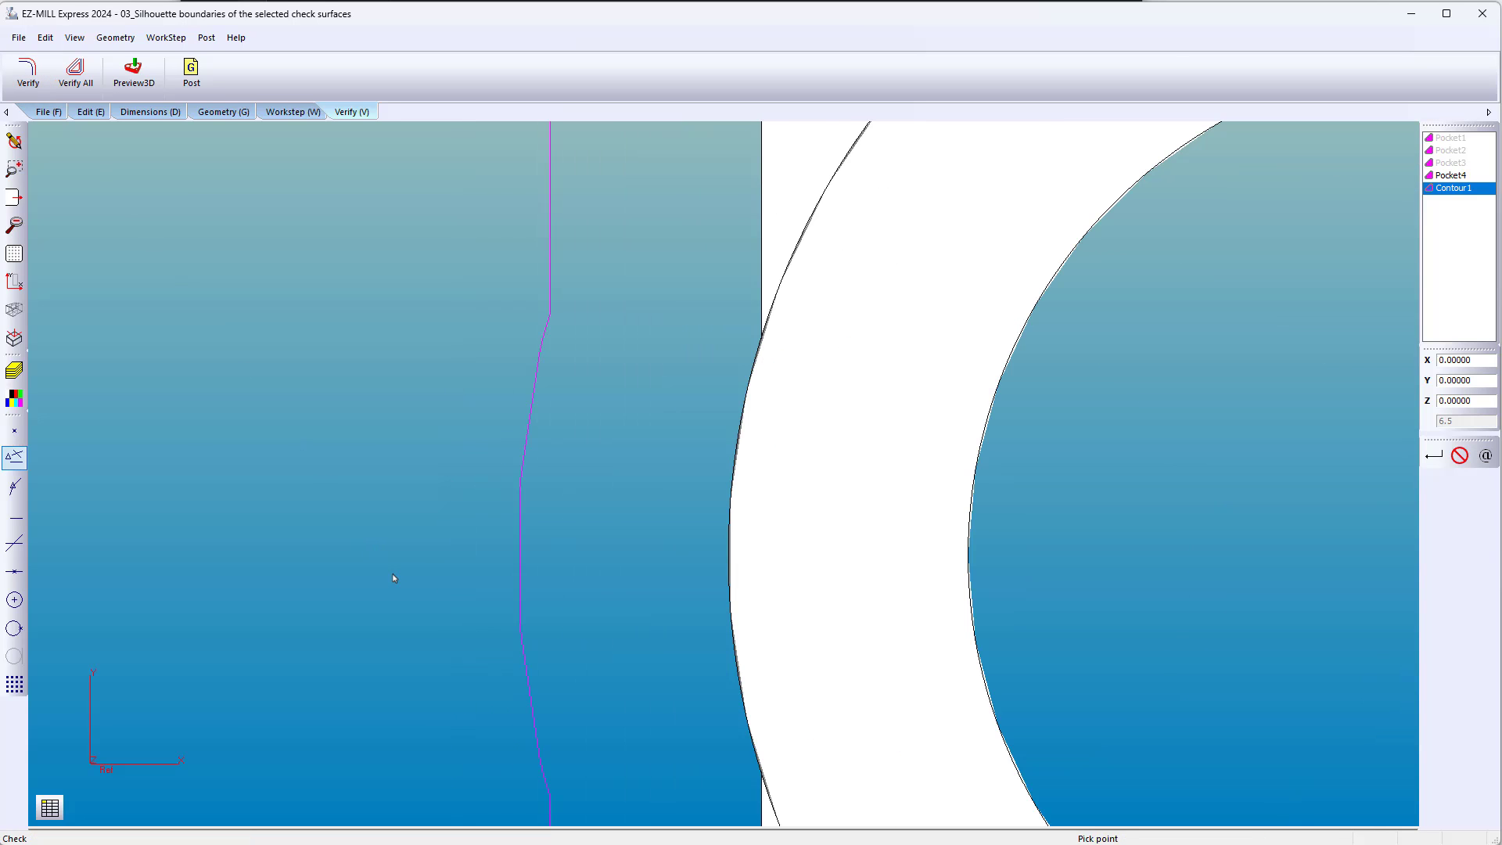
scroll(393, 578, "down", 1)
scroll(393, 577, "down", 3)
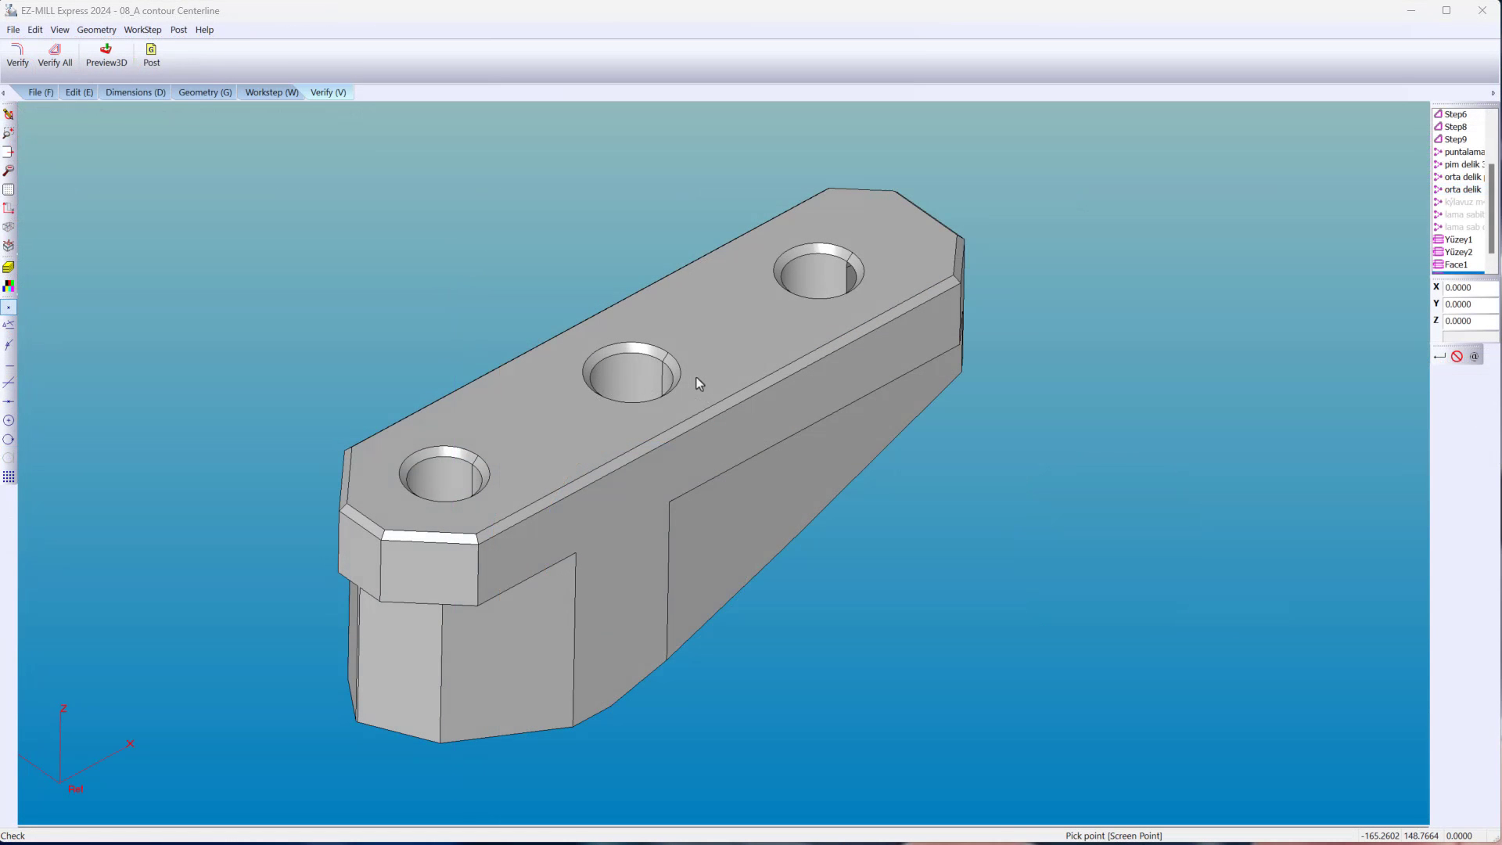
Create a Face3 step with a Zig-Zag cycle on the link's top face and preview it.
left_click(267, 94)
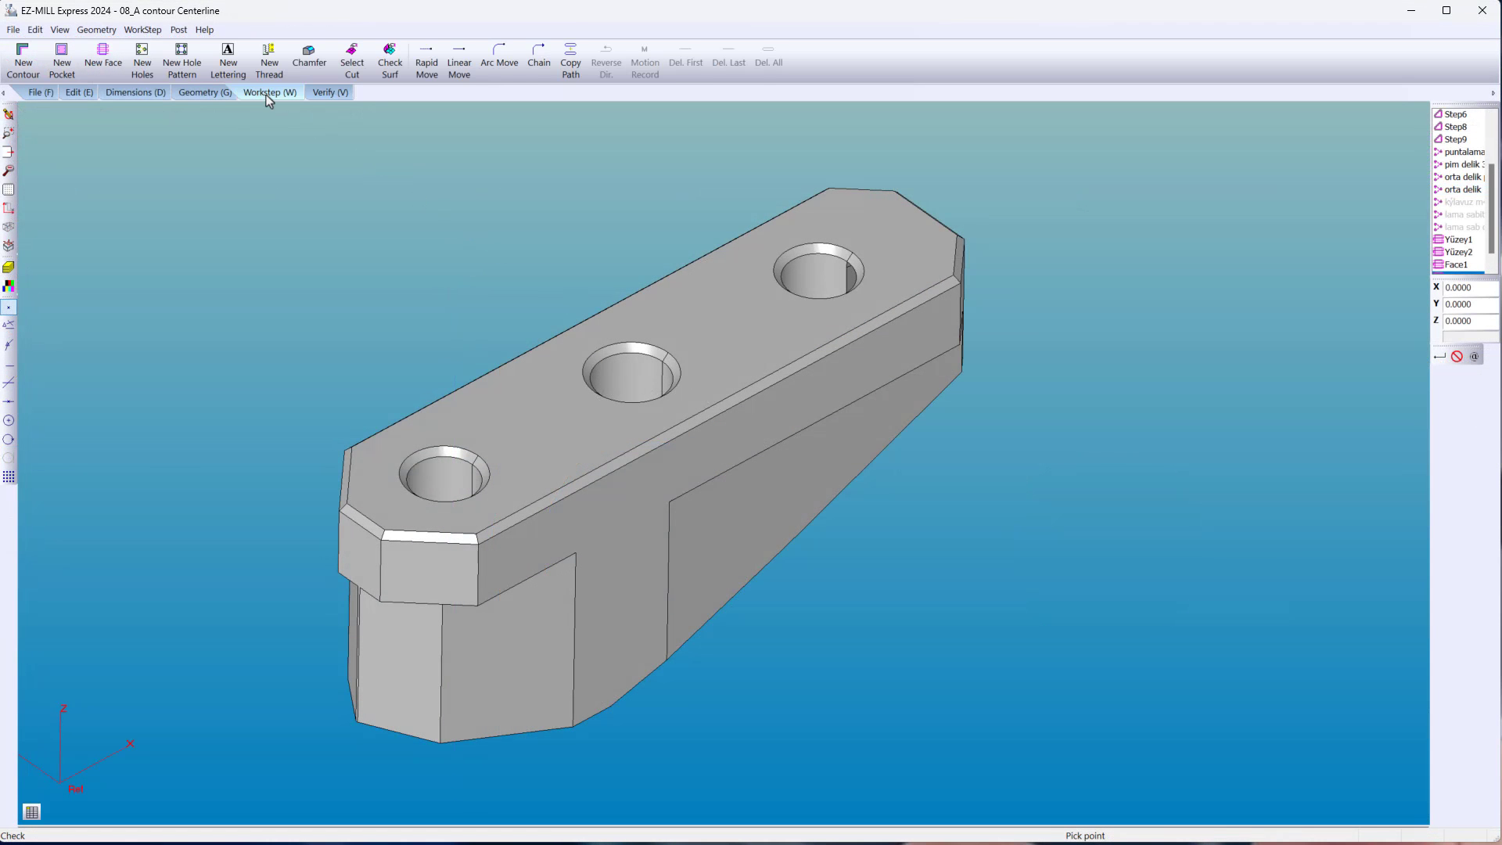
left_click(108, 65)
left_click(224, 142)
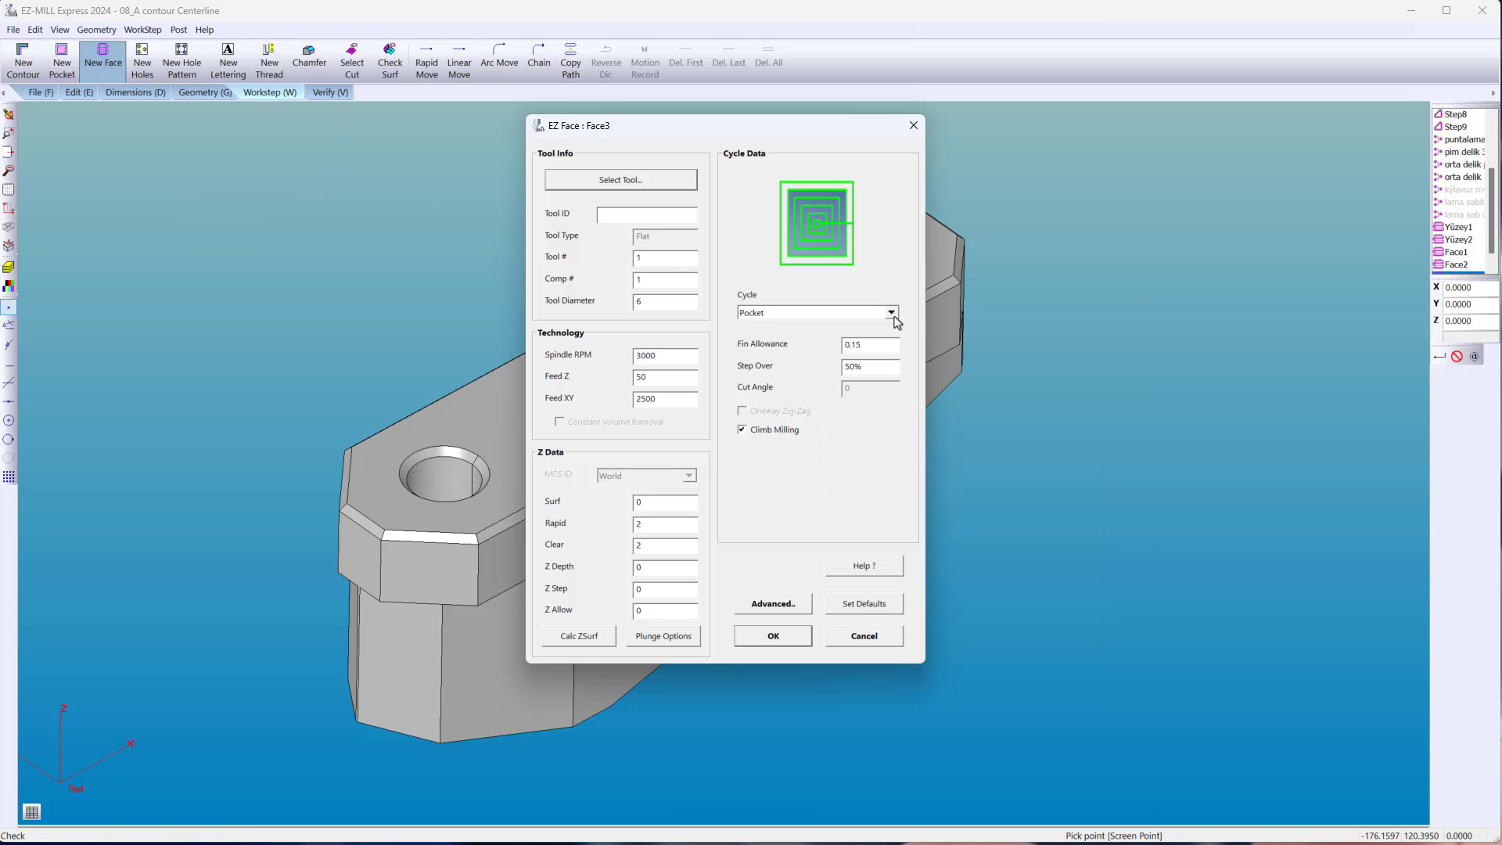
left_click(892, 312)
left_click(889, 336)
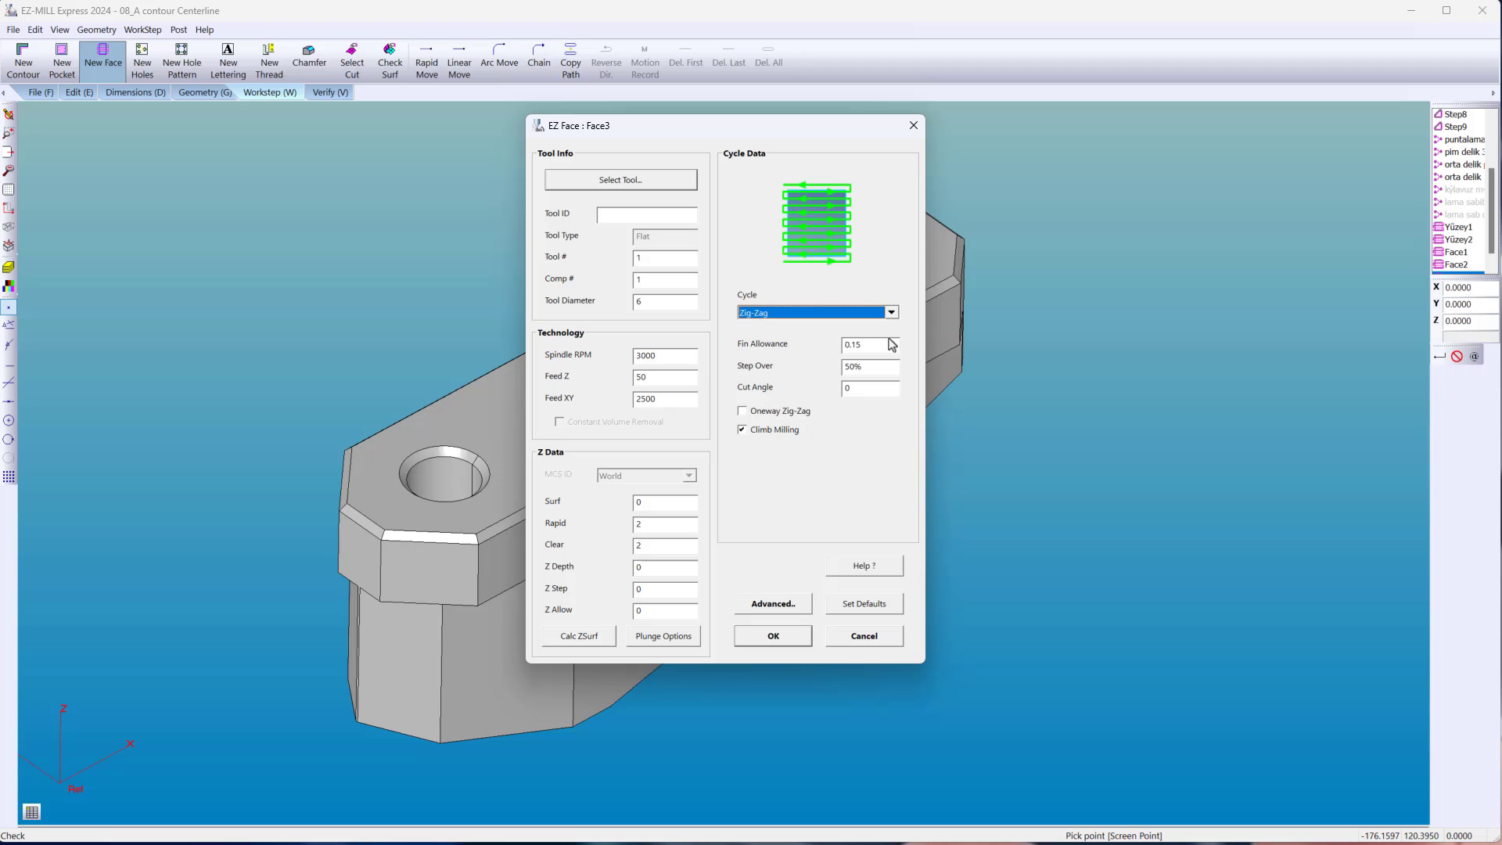
left_click(772, 636)
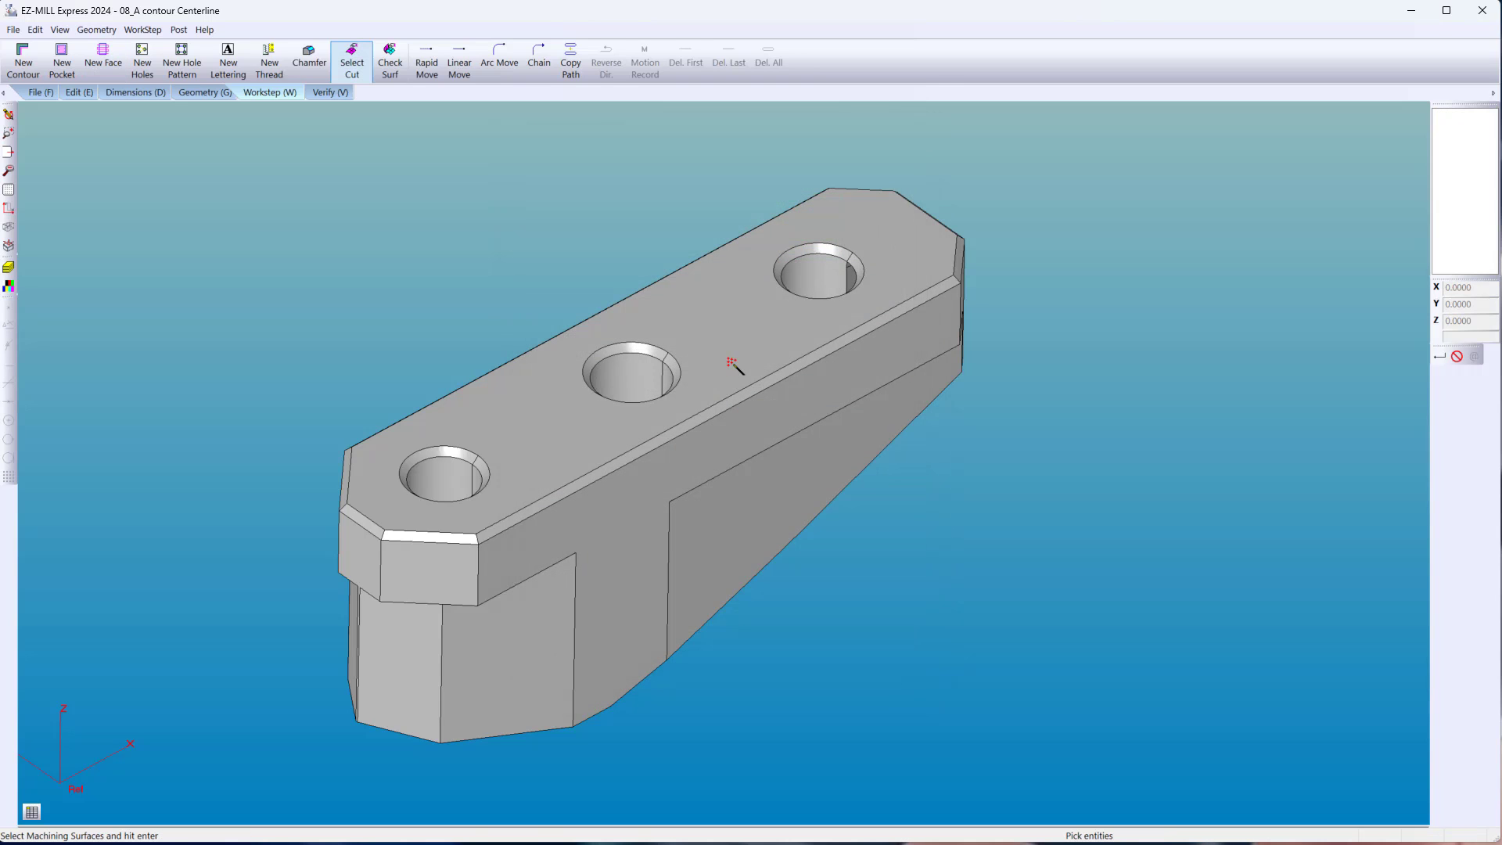
left_click(729, 361)
key("Return")
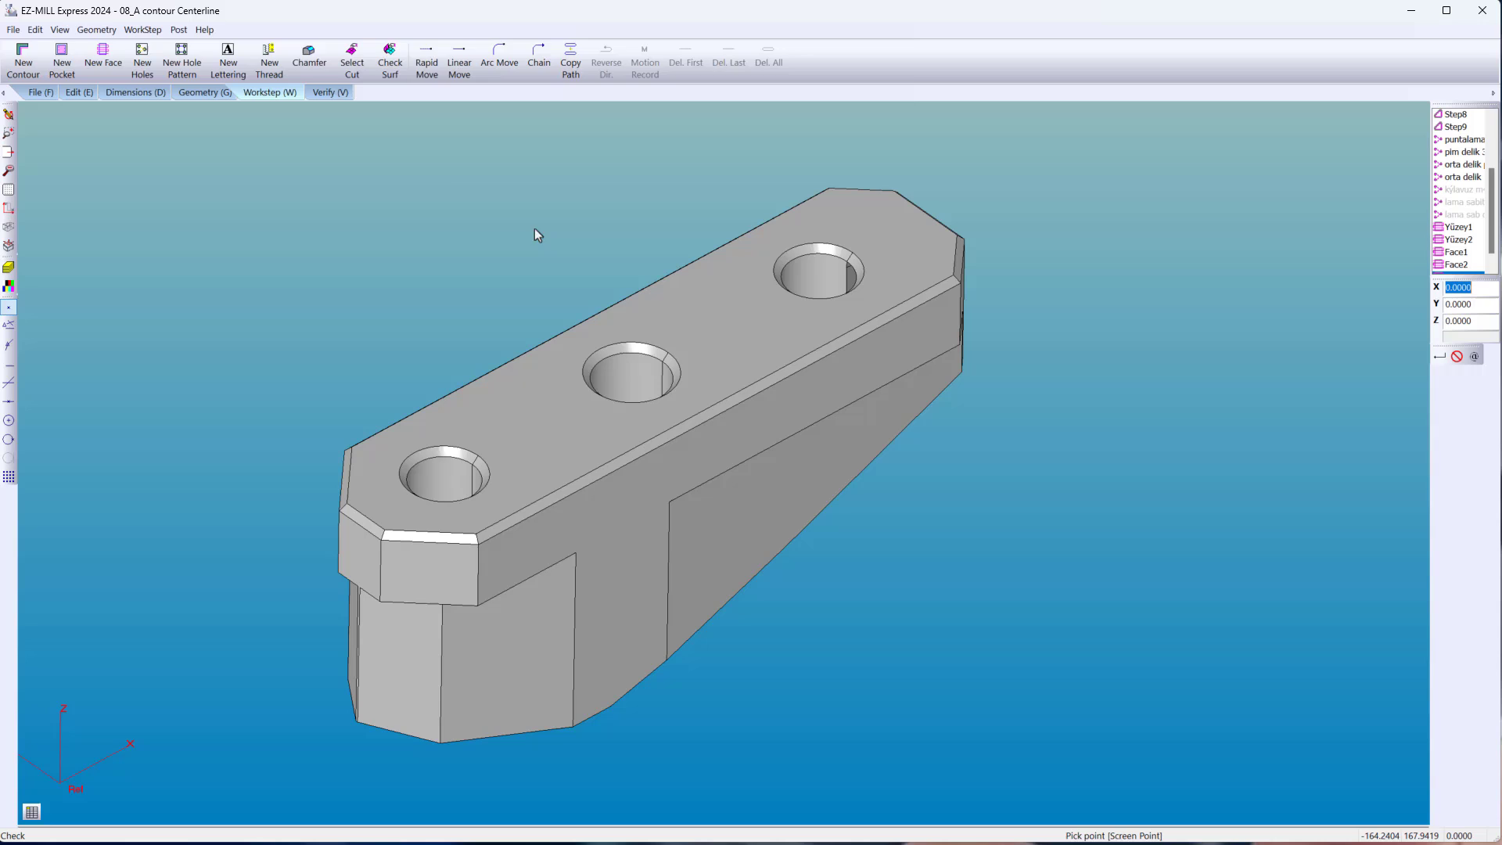
left_click(329, 92)
left_click(24, 61)
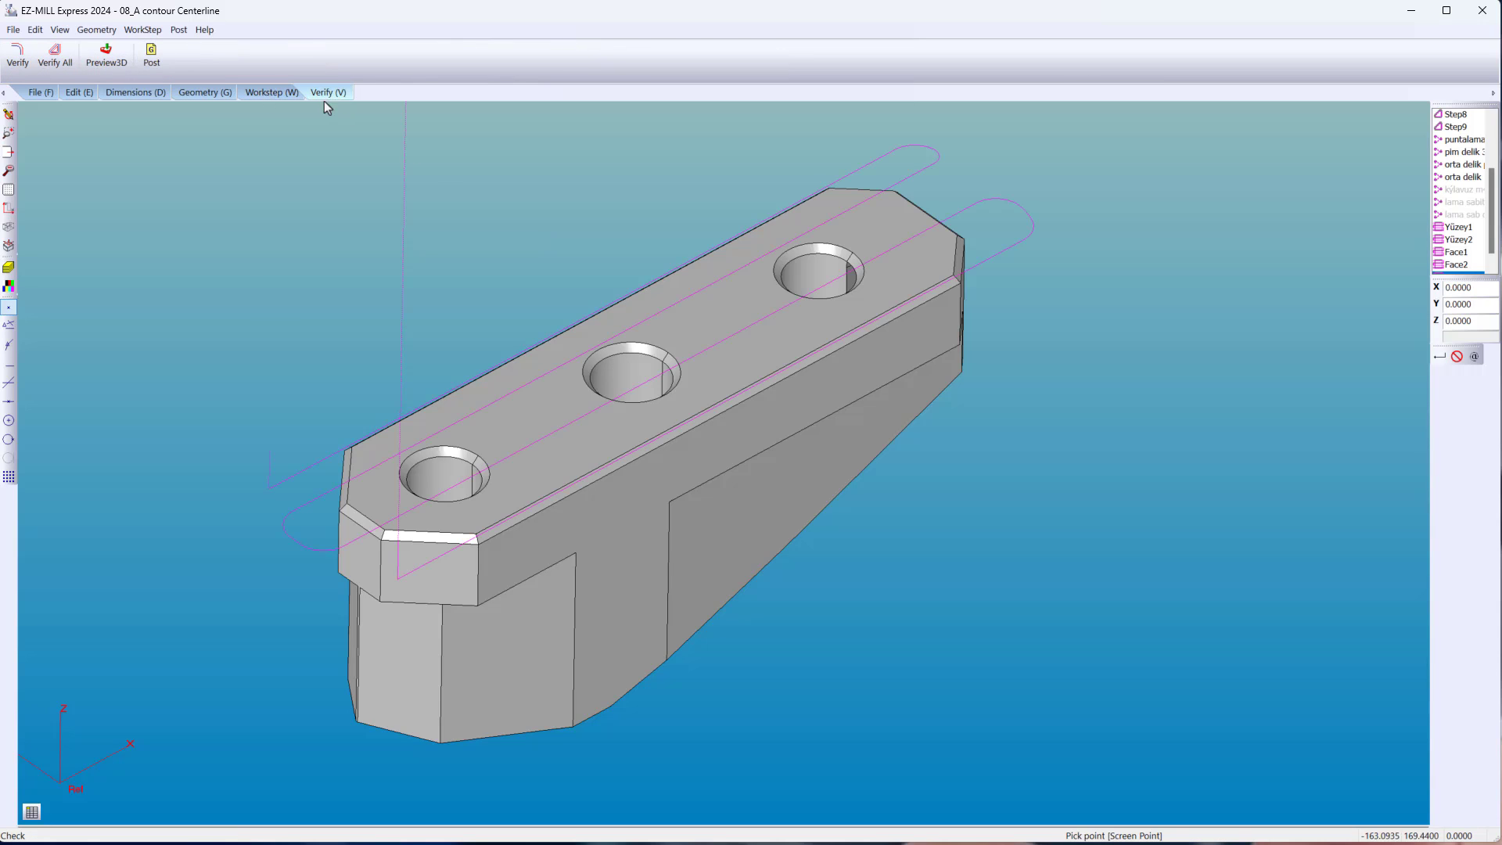
Change Face3's cycle to Contour (Centerline) and verify the single centerline path.
left_click(1453, 270)
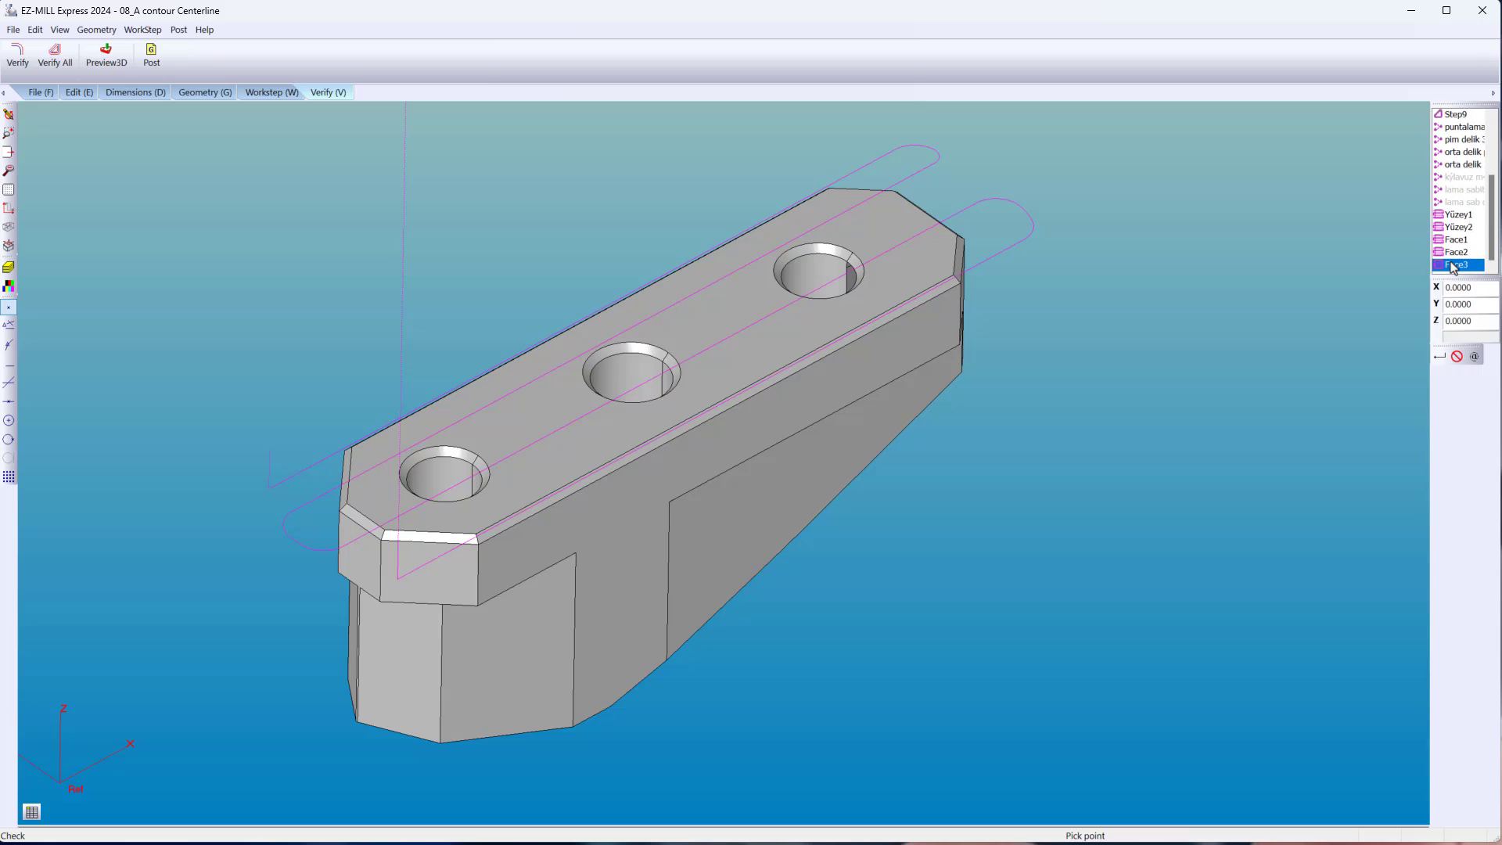
double_click(1453, 268)
left_click_drag(953, 309, 827, 135)
left_click(960, 320)
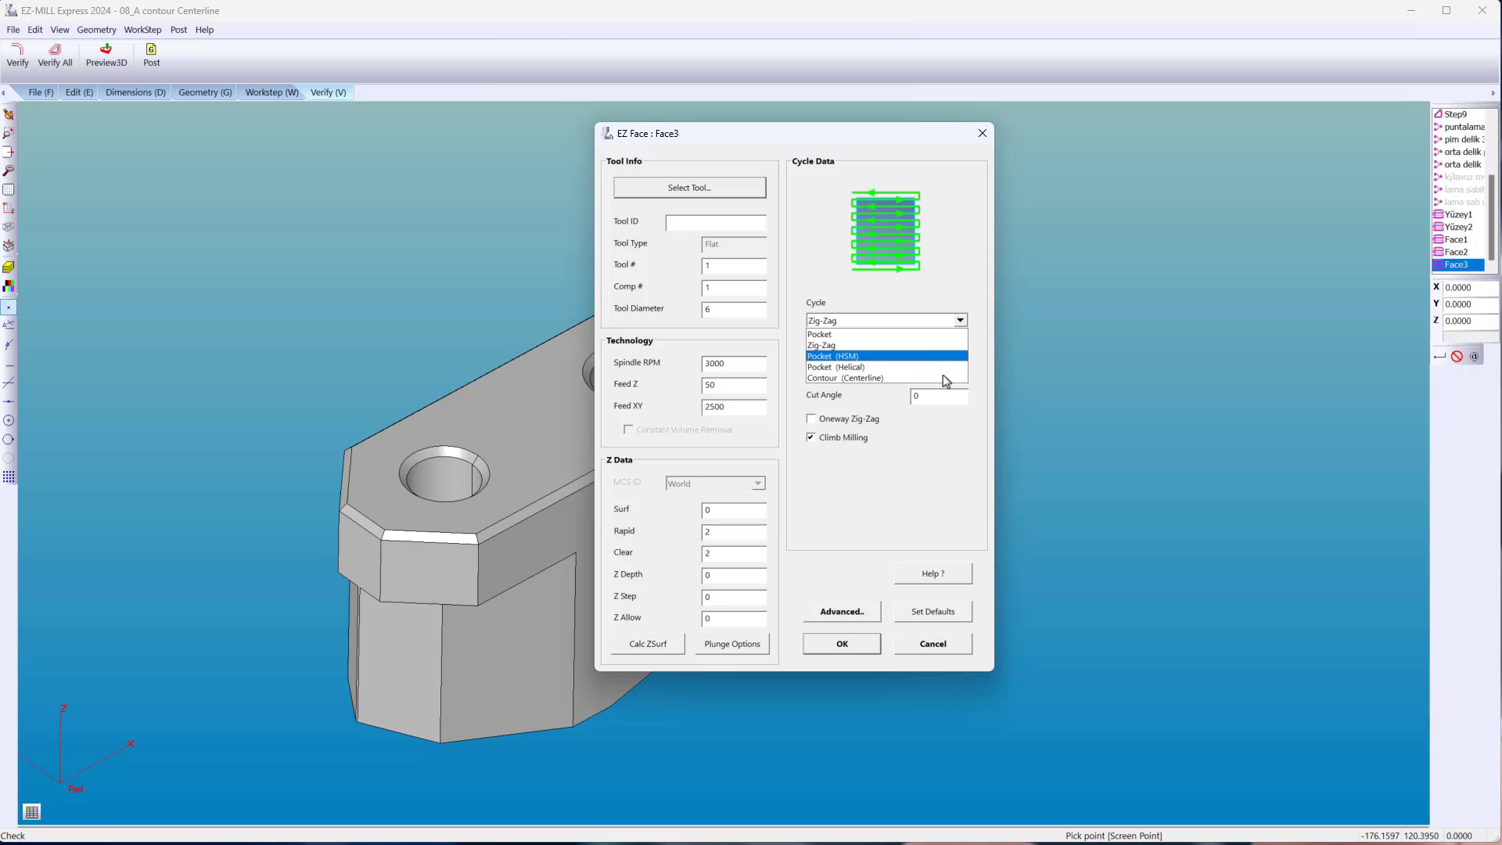
left_click(944, 378)
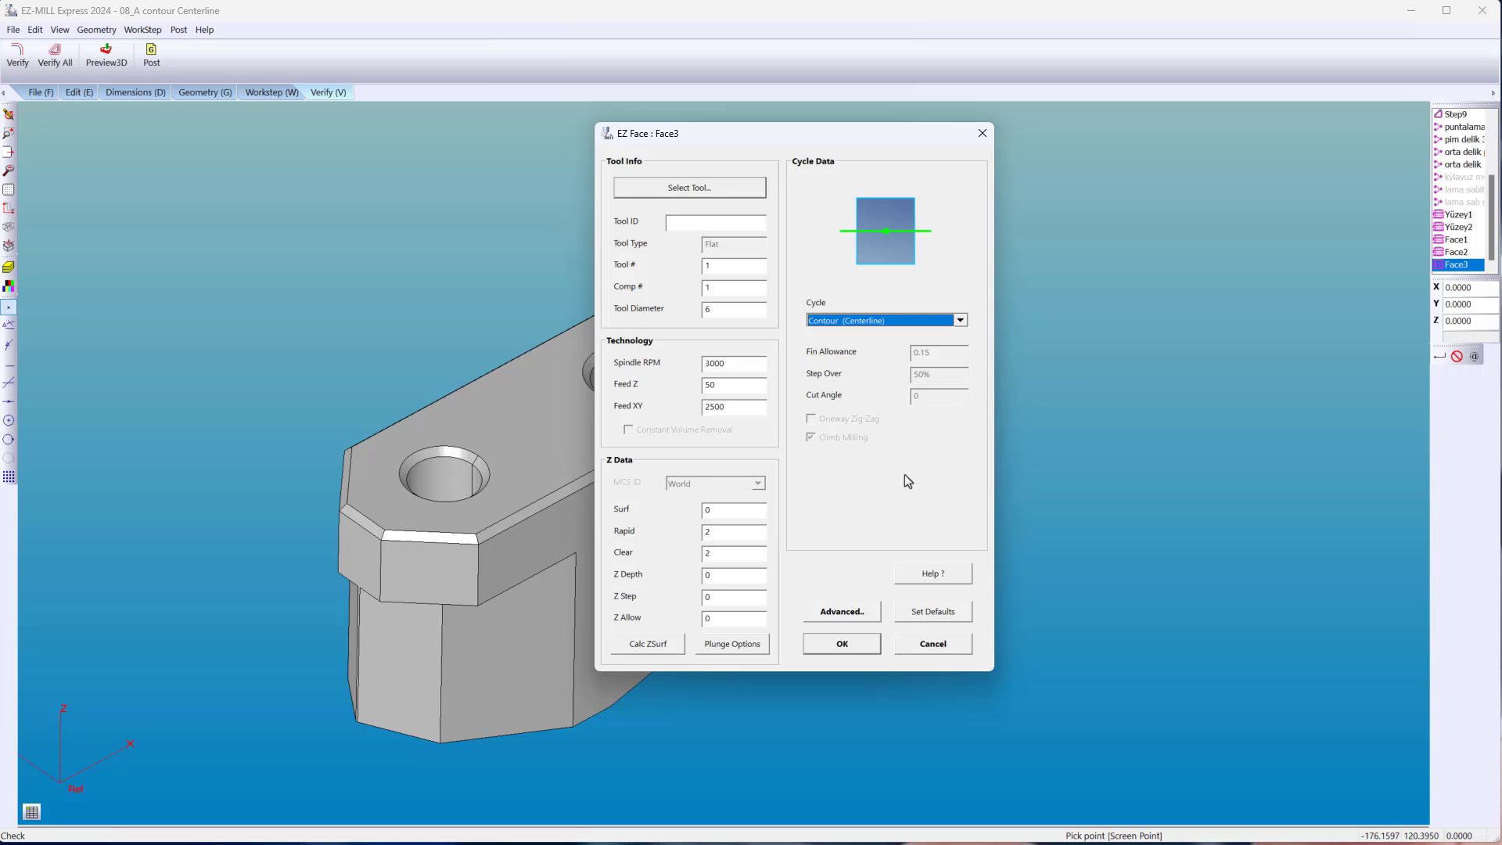
left_click(843, 644)
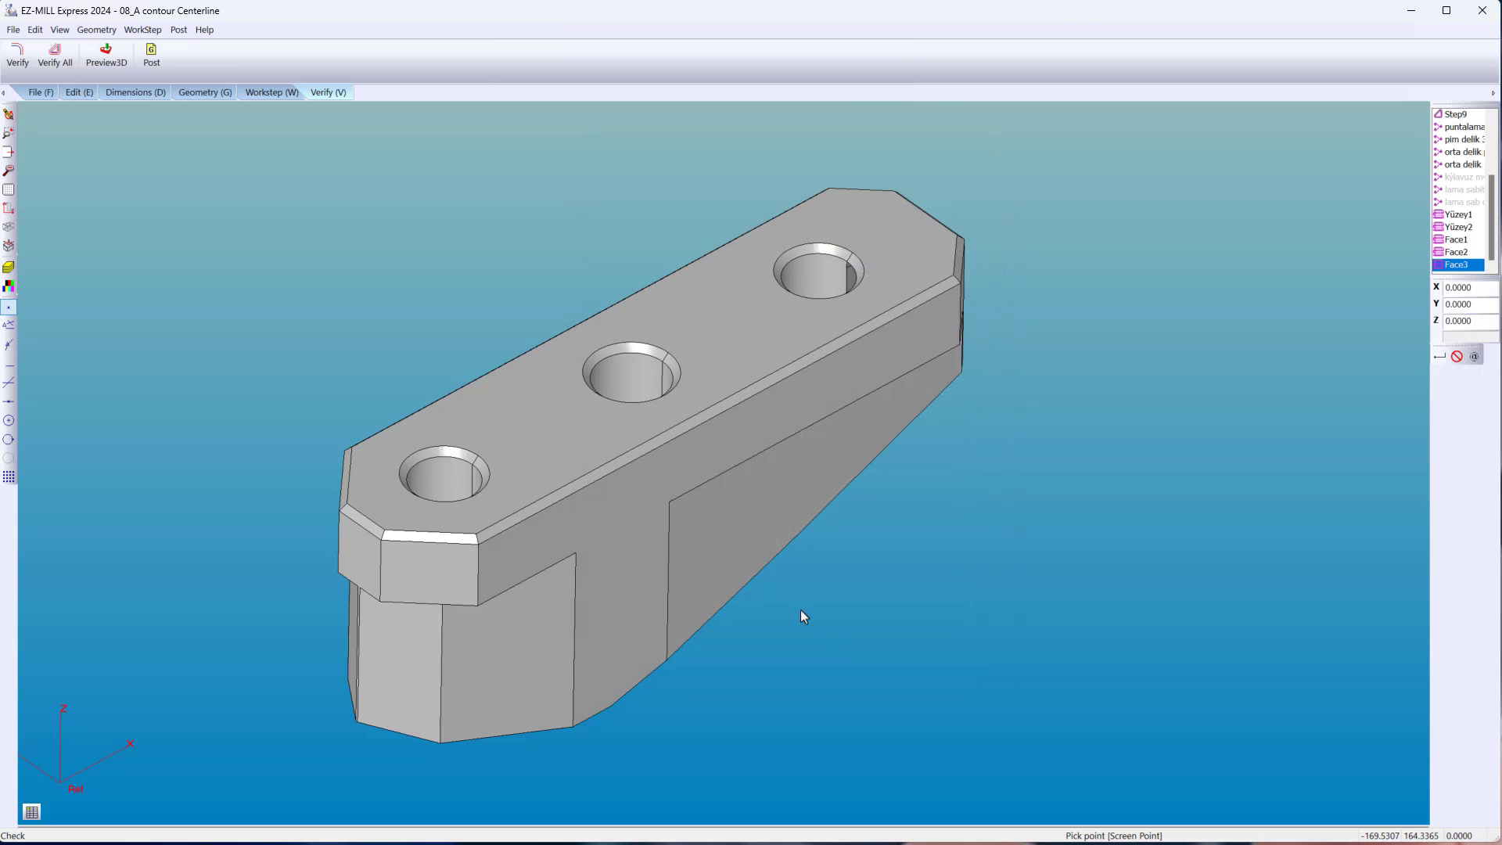
left_click(25, 61)
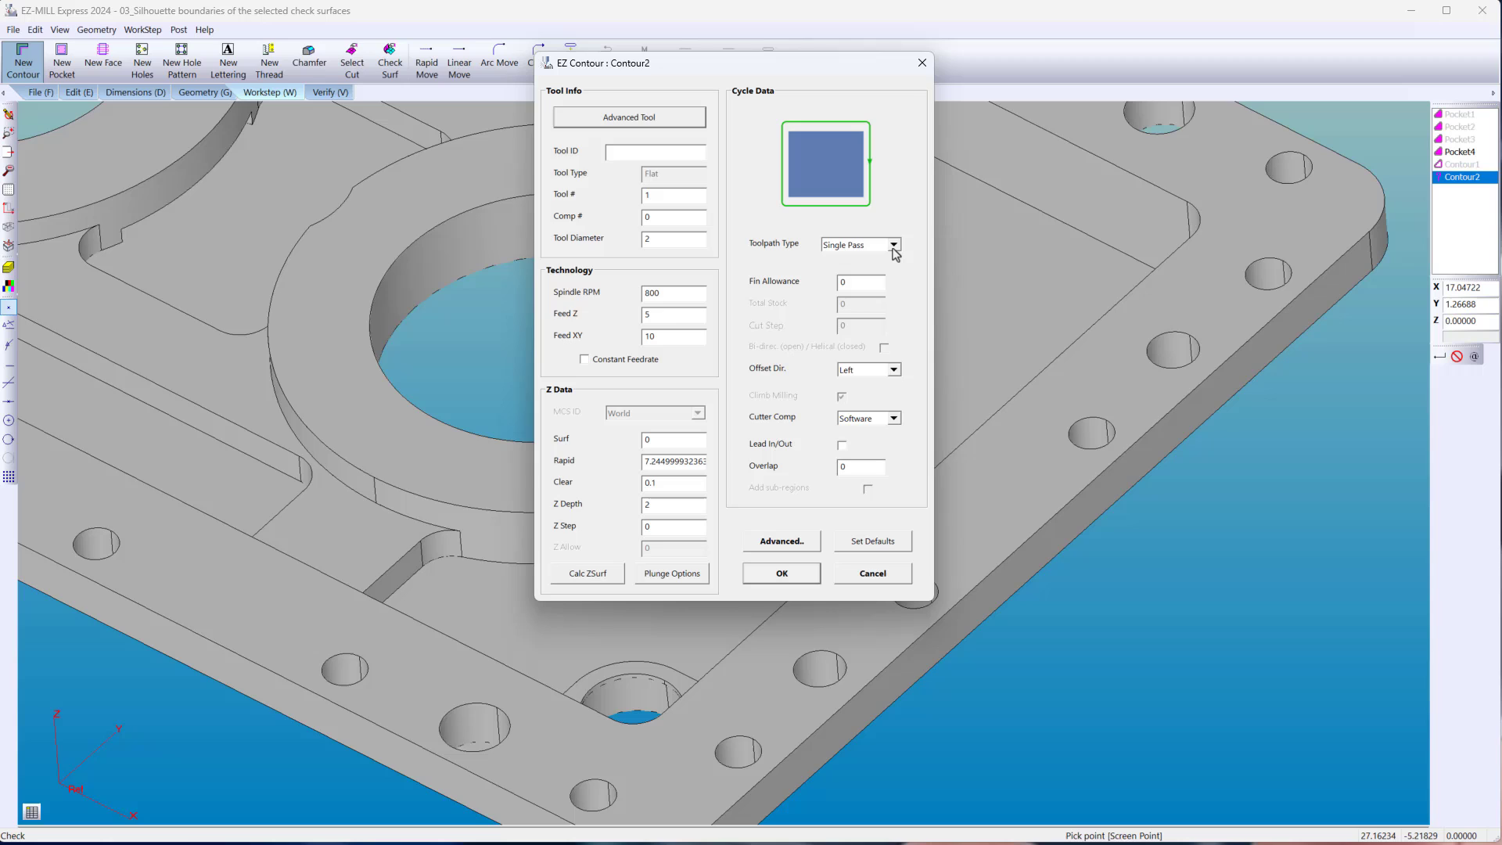
Add a Multiple Pass contour on the large bore's inner wall and preview it.
left_click(893, 245)
left_click(892, 270)
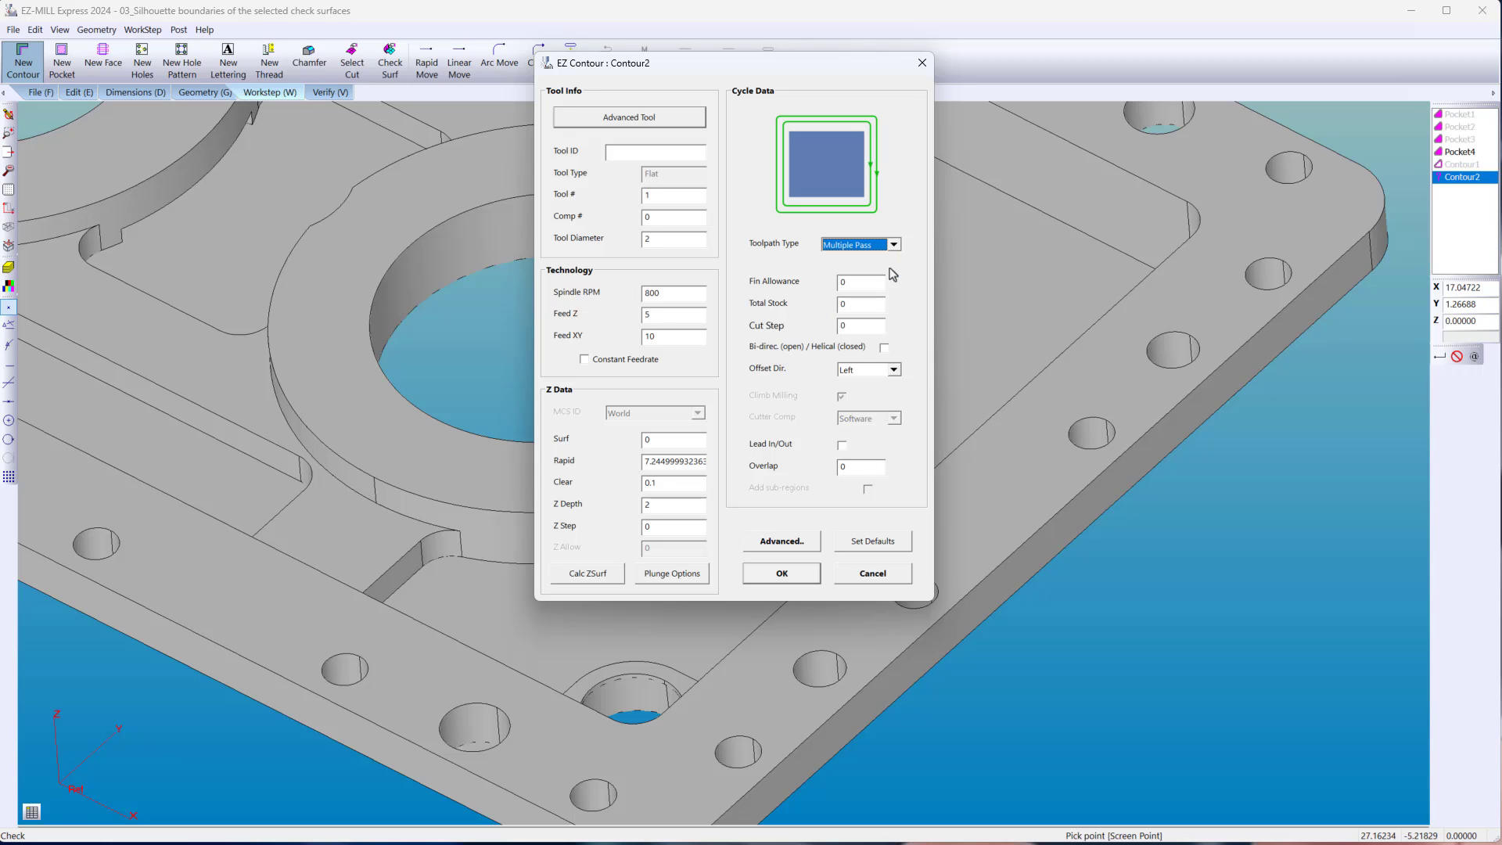
left_click(872, 309)
left_click(781, 573)
left_click(679, 273)
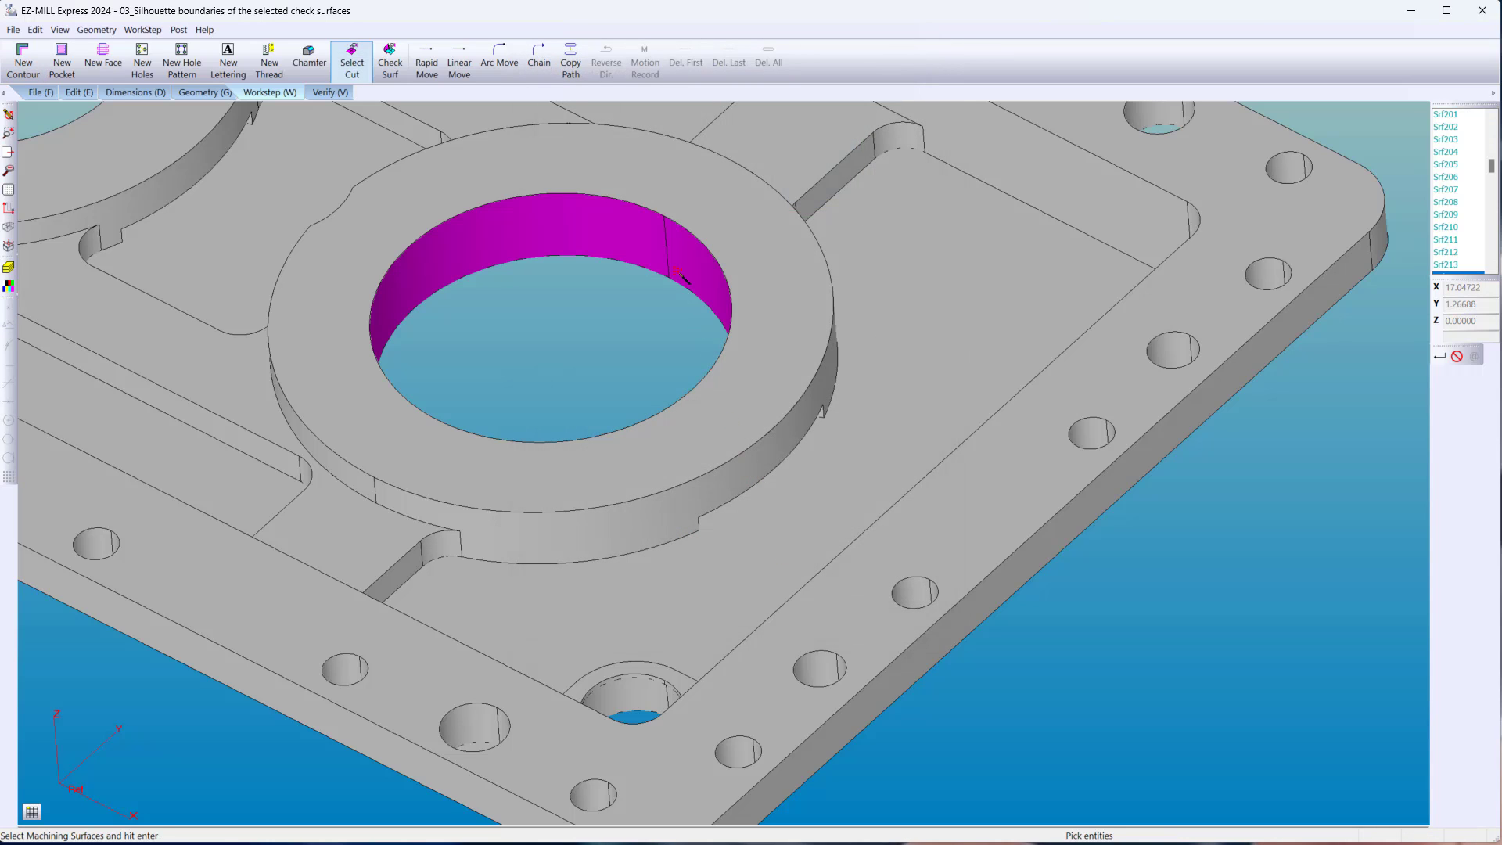
key("Return")
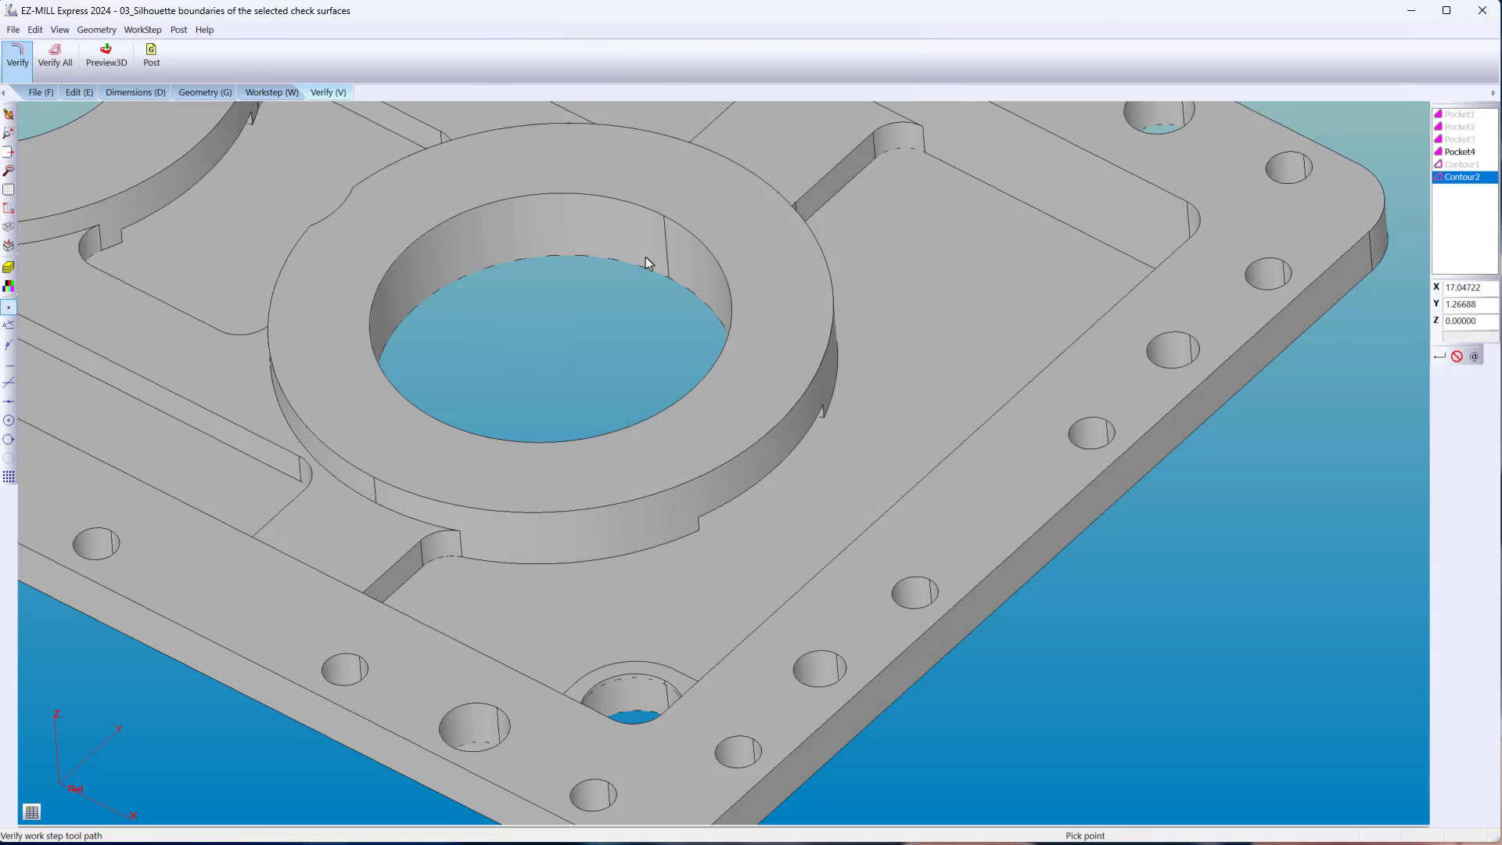
left_click(16, 65)
middle_click_drag(496, 376, 756, 313)
Revise Contour2 to 0.5 total stock in 0.1 cut steps and re-verify the bore toolpath.
double_click(756, 313)
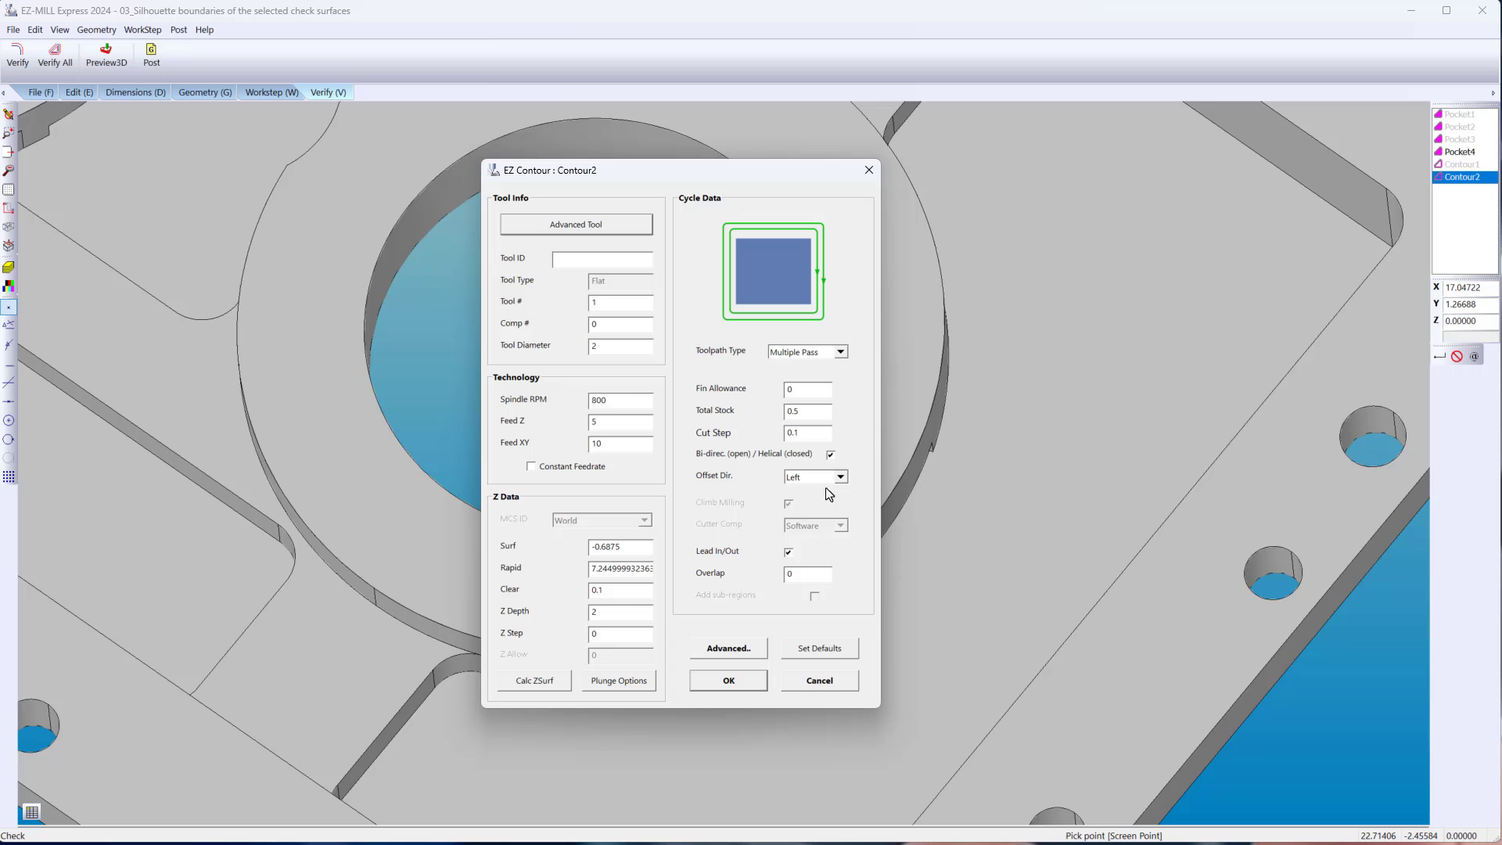
left_click(749, 679)
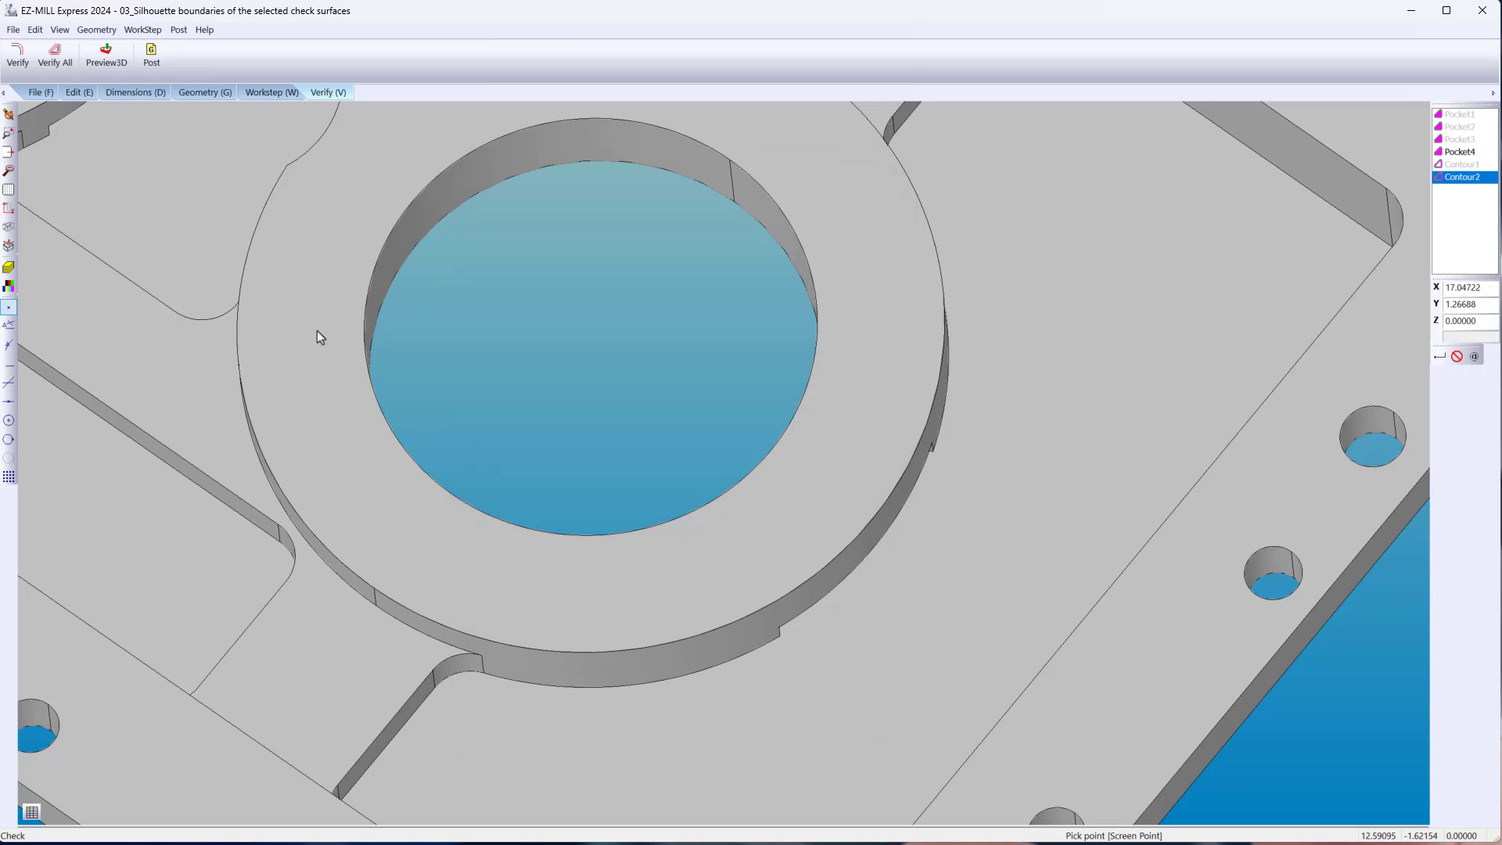
left_click(11, 77)
scroll(682, 440, "up", 2)
scroll(682, 440, "up", 5)
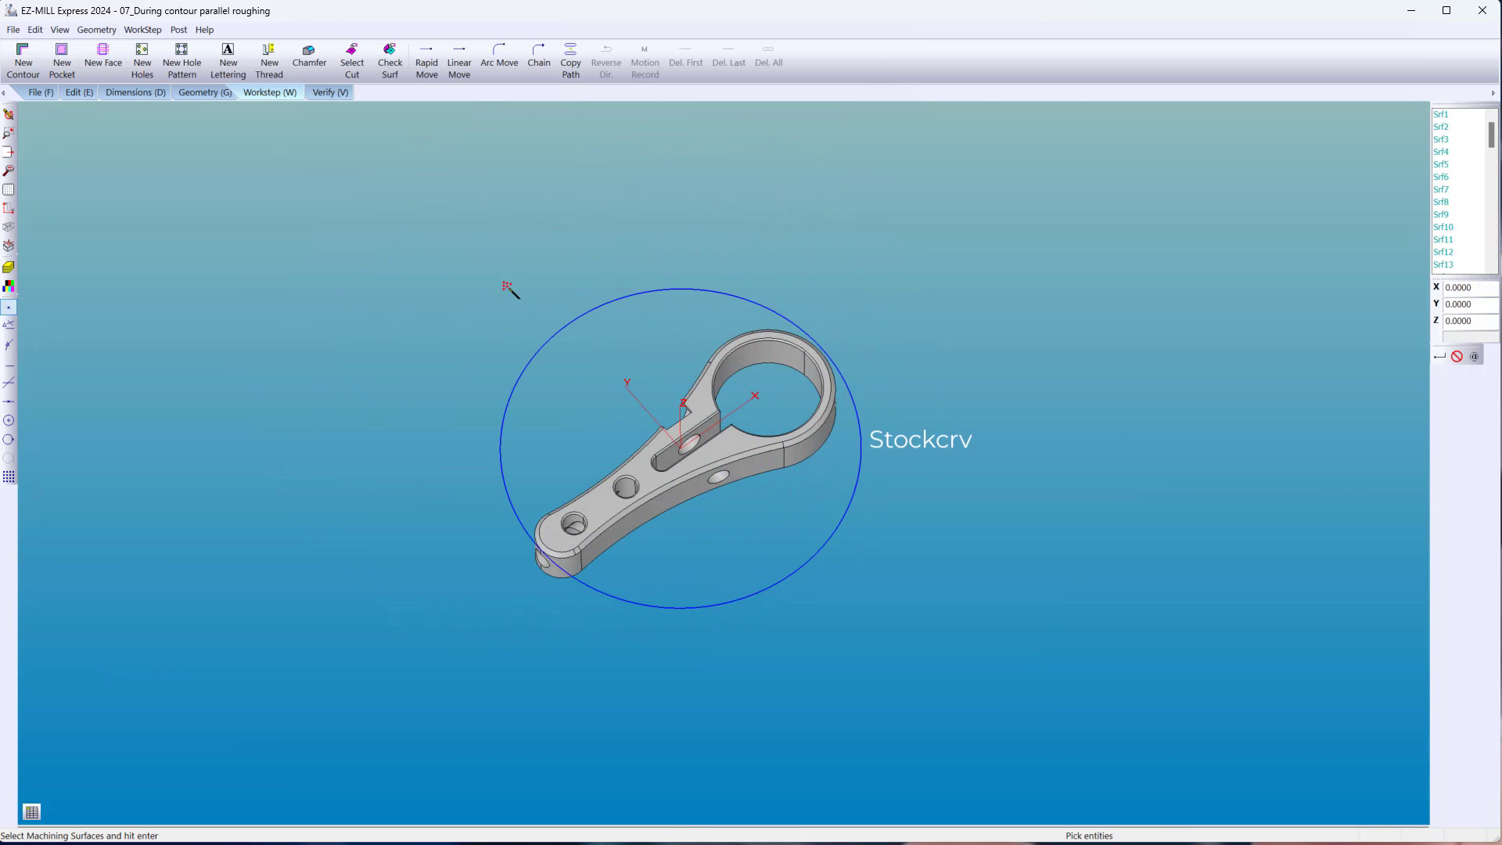
Window-select the link arm's surfaces as a multi-pass contour and verify its toolpath.
left_click_drag(506, 296, 912, 671)
key("Return")
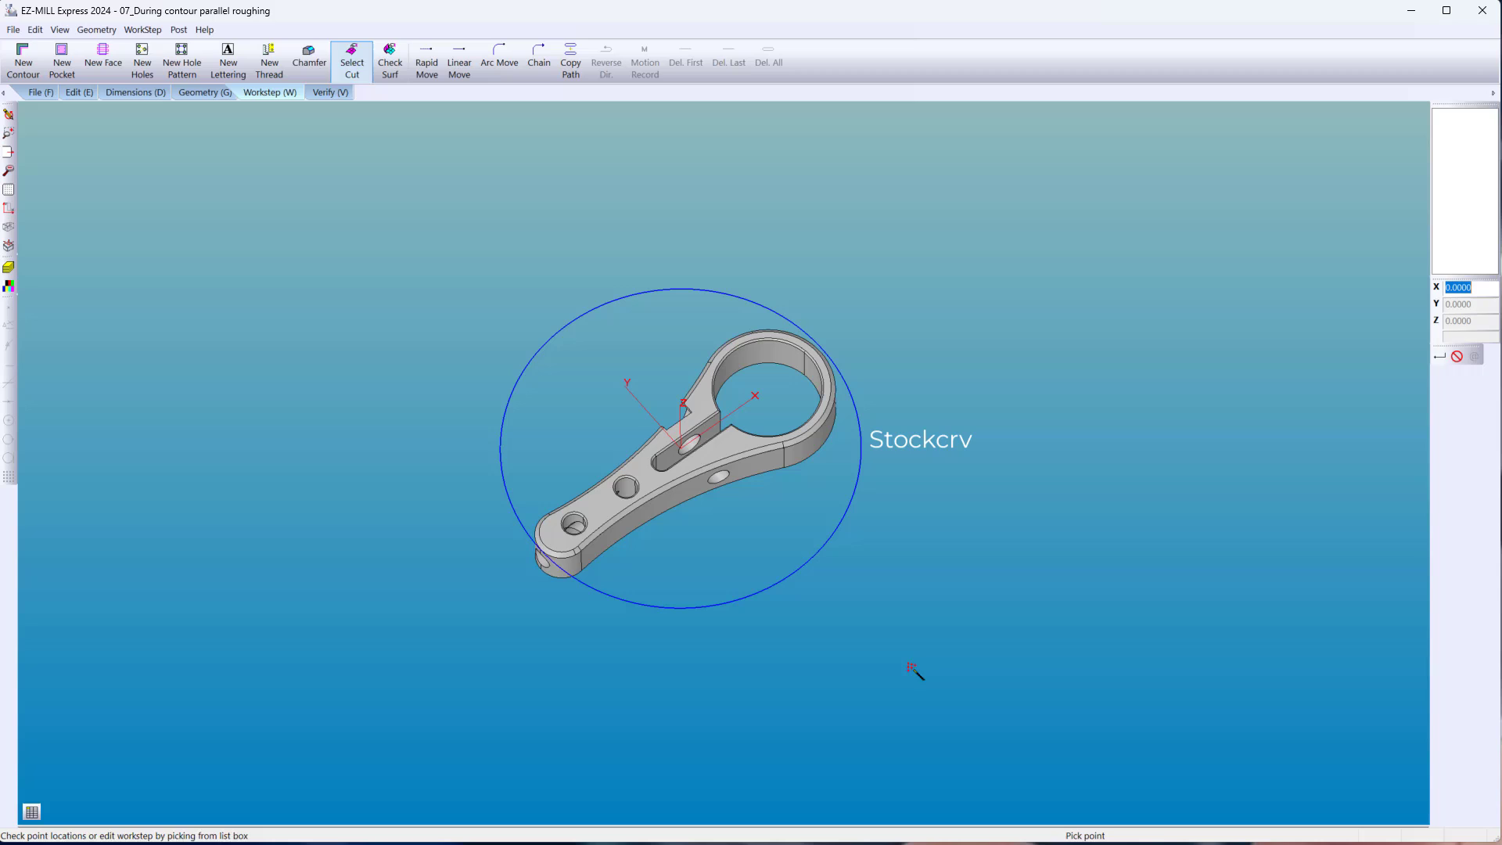
left_click(330, 92)
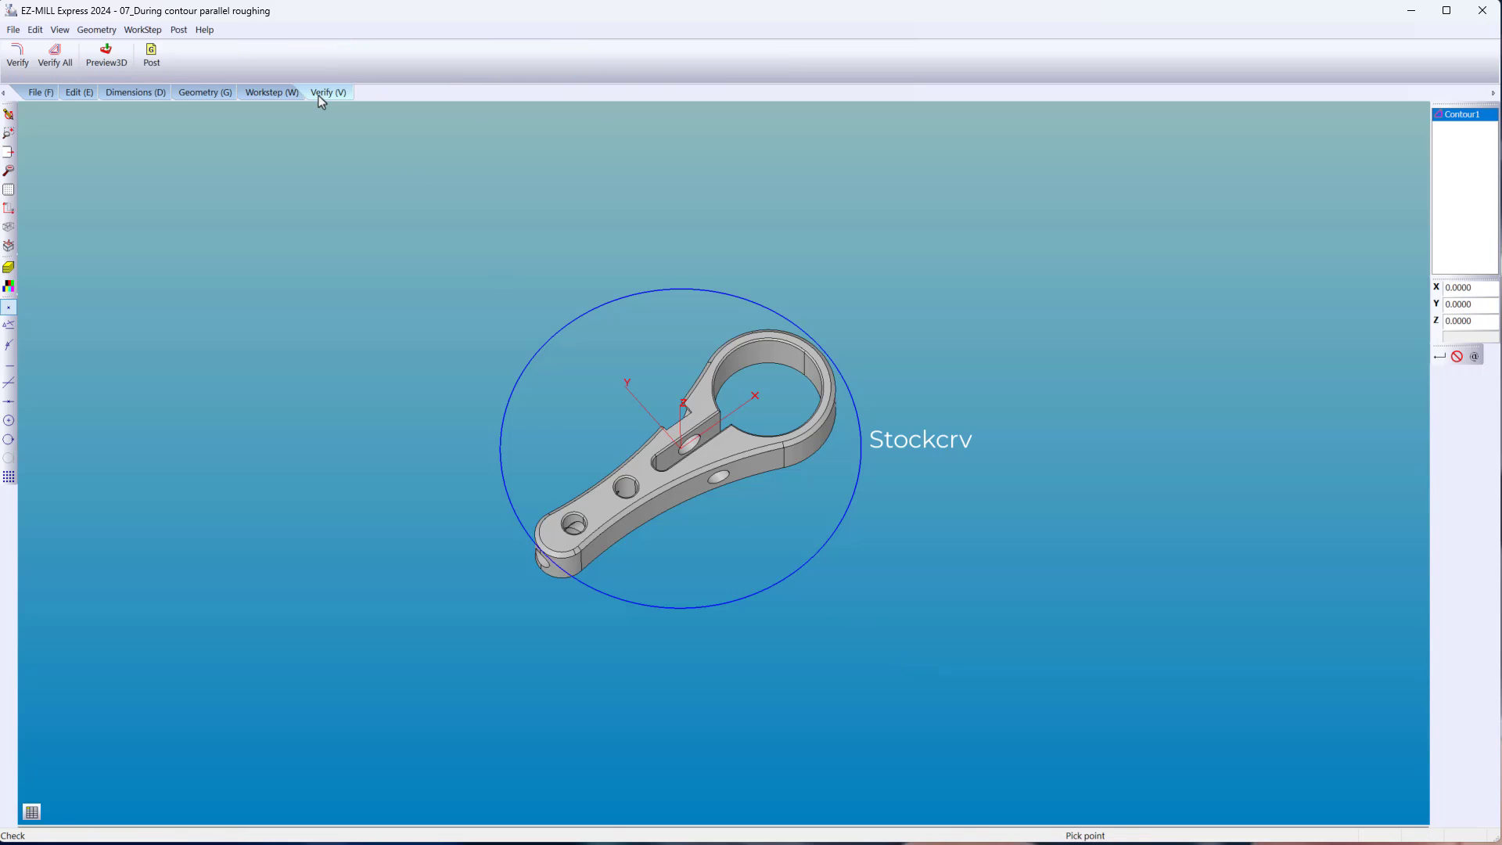
left_click(18, 56)
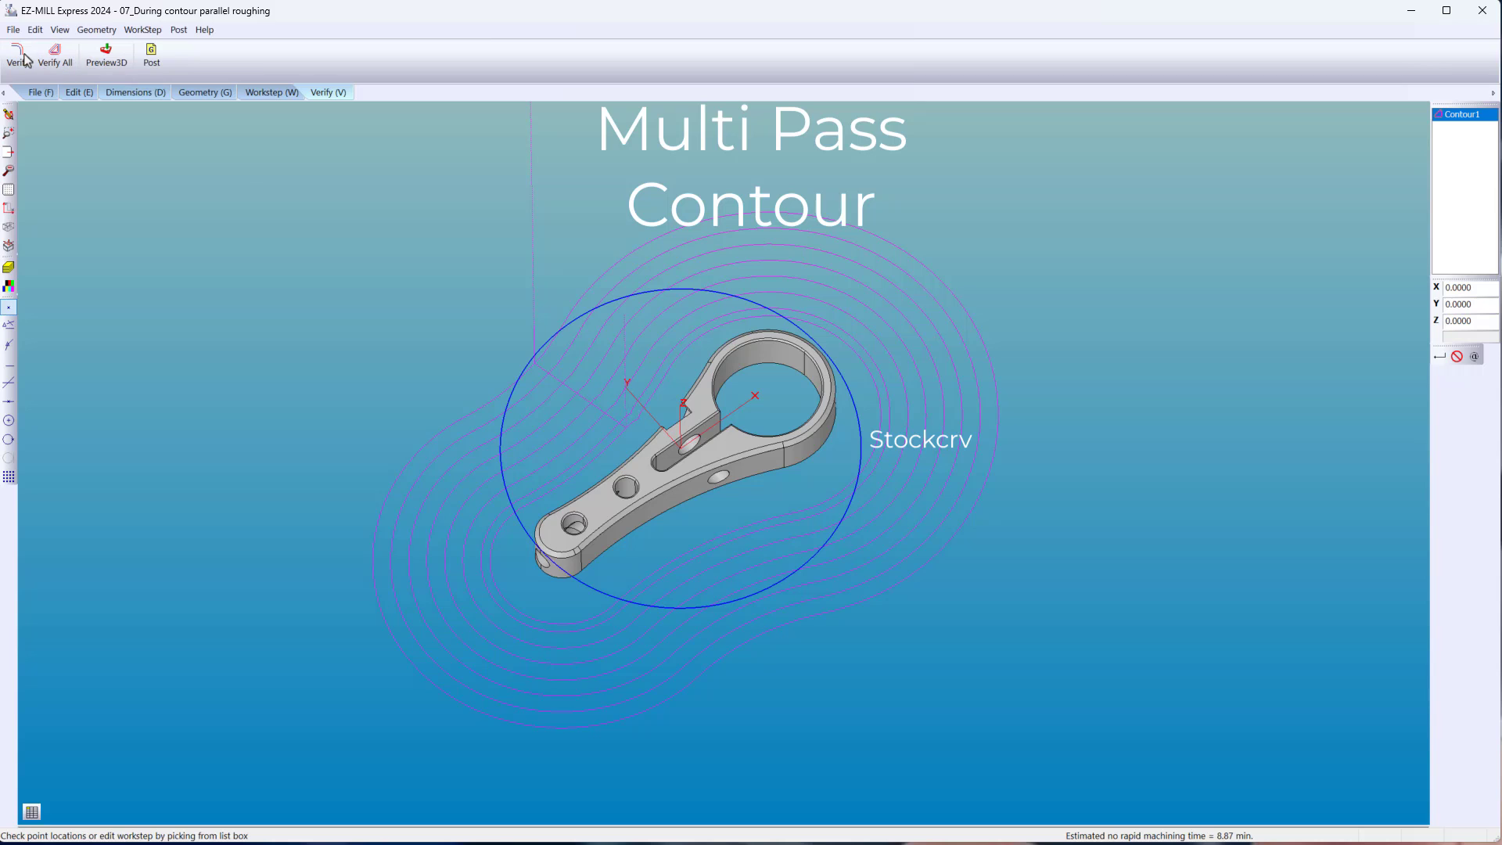
Limit the contour passes to the Stockcrv circle boundary curve.
left_click(141, 29)
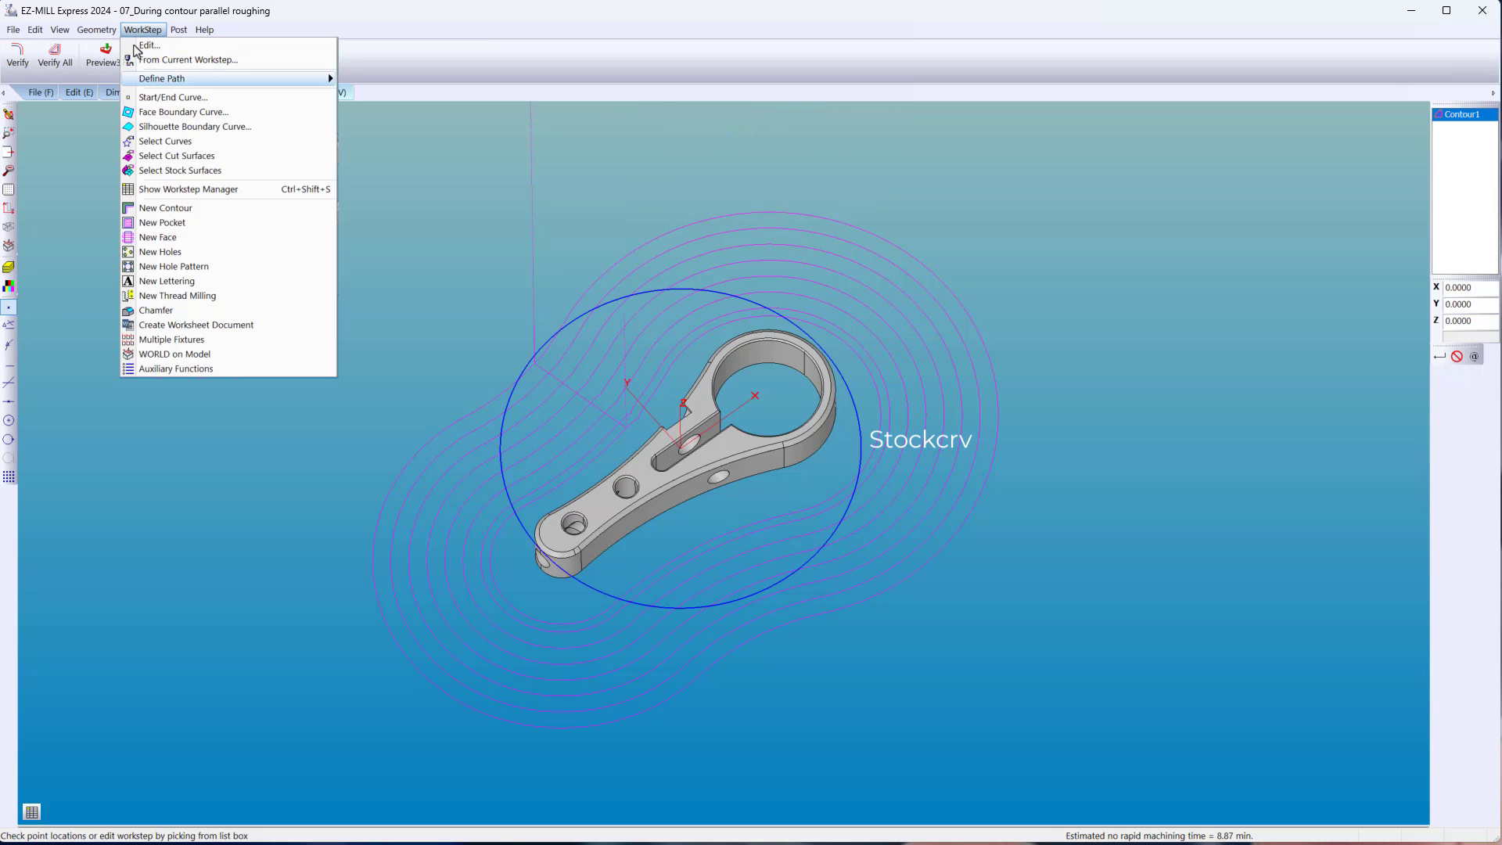
left_click(130, 142)
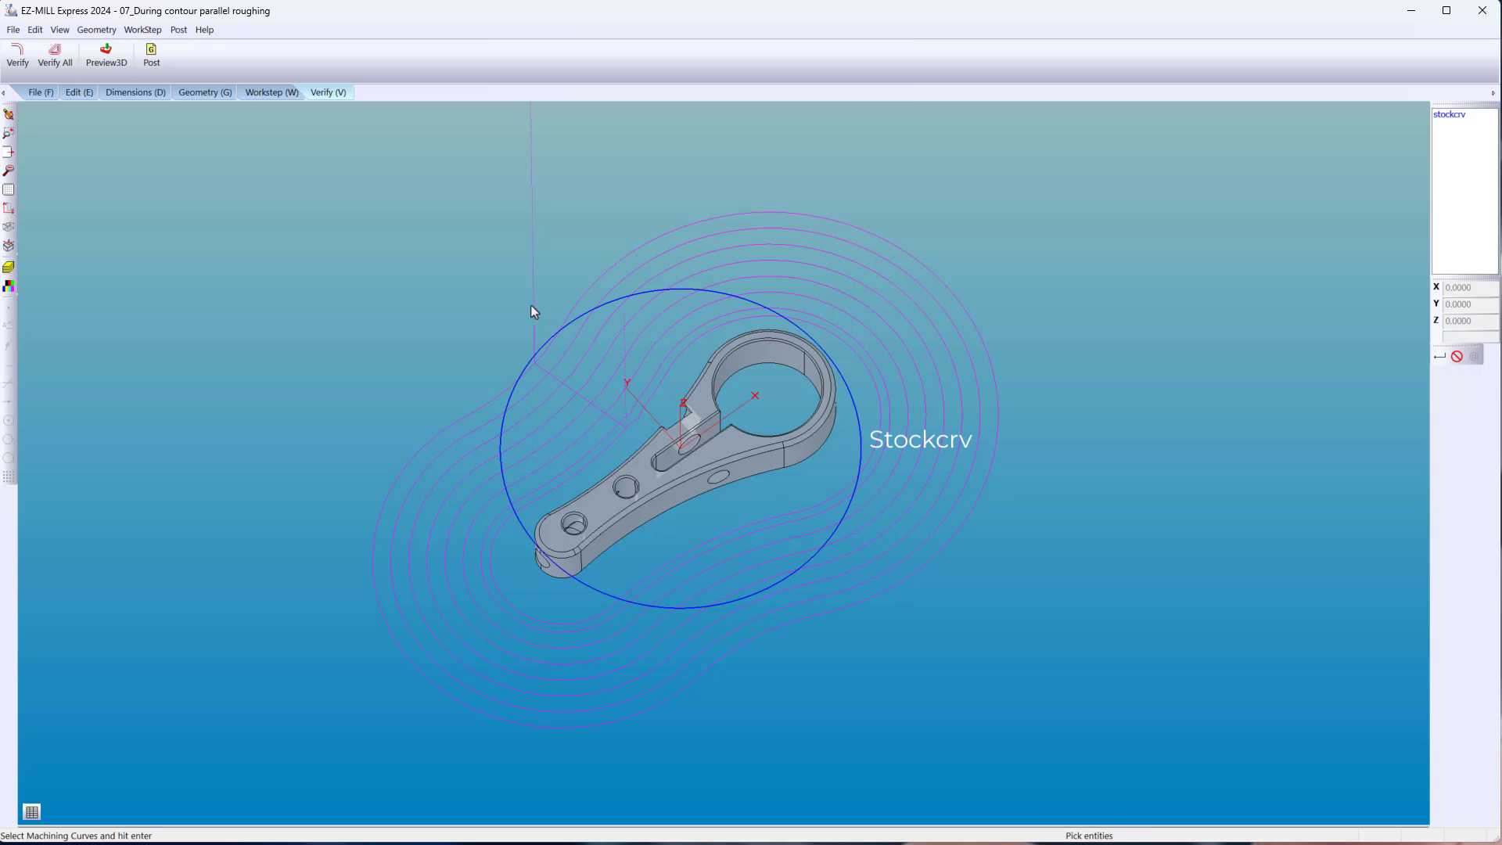
left_click(576, 325)
key("Return")
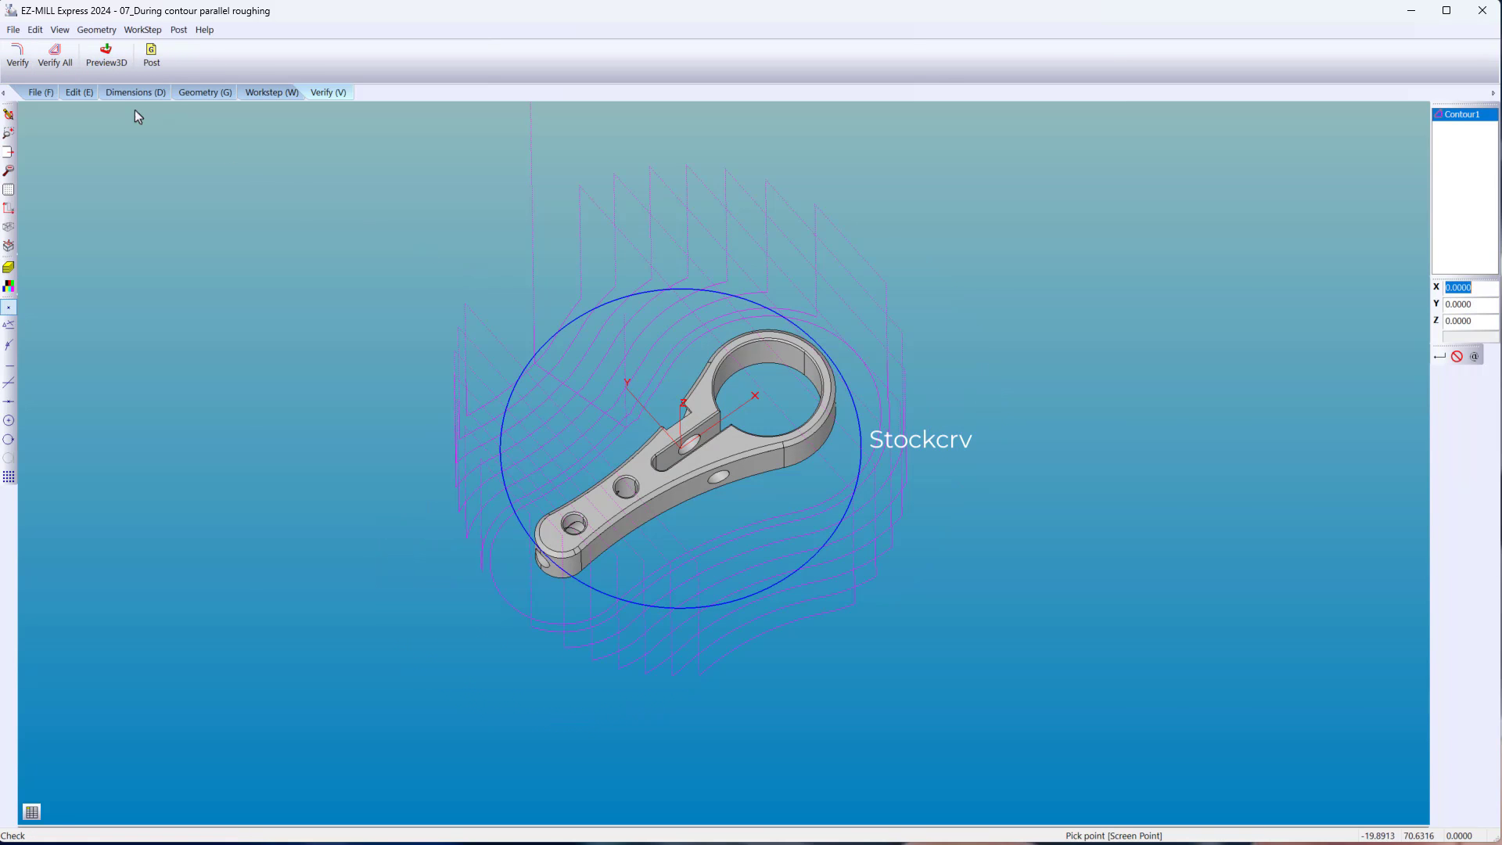
middle_click_drag(692, 461, 711, 295)
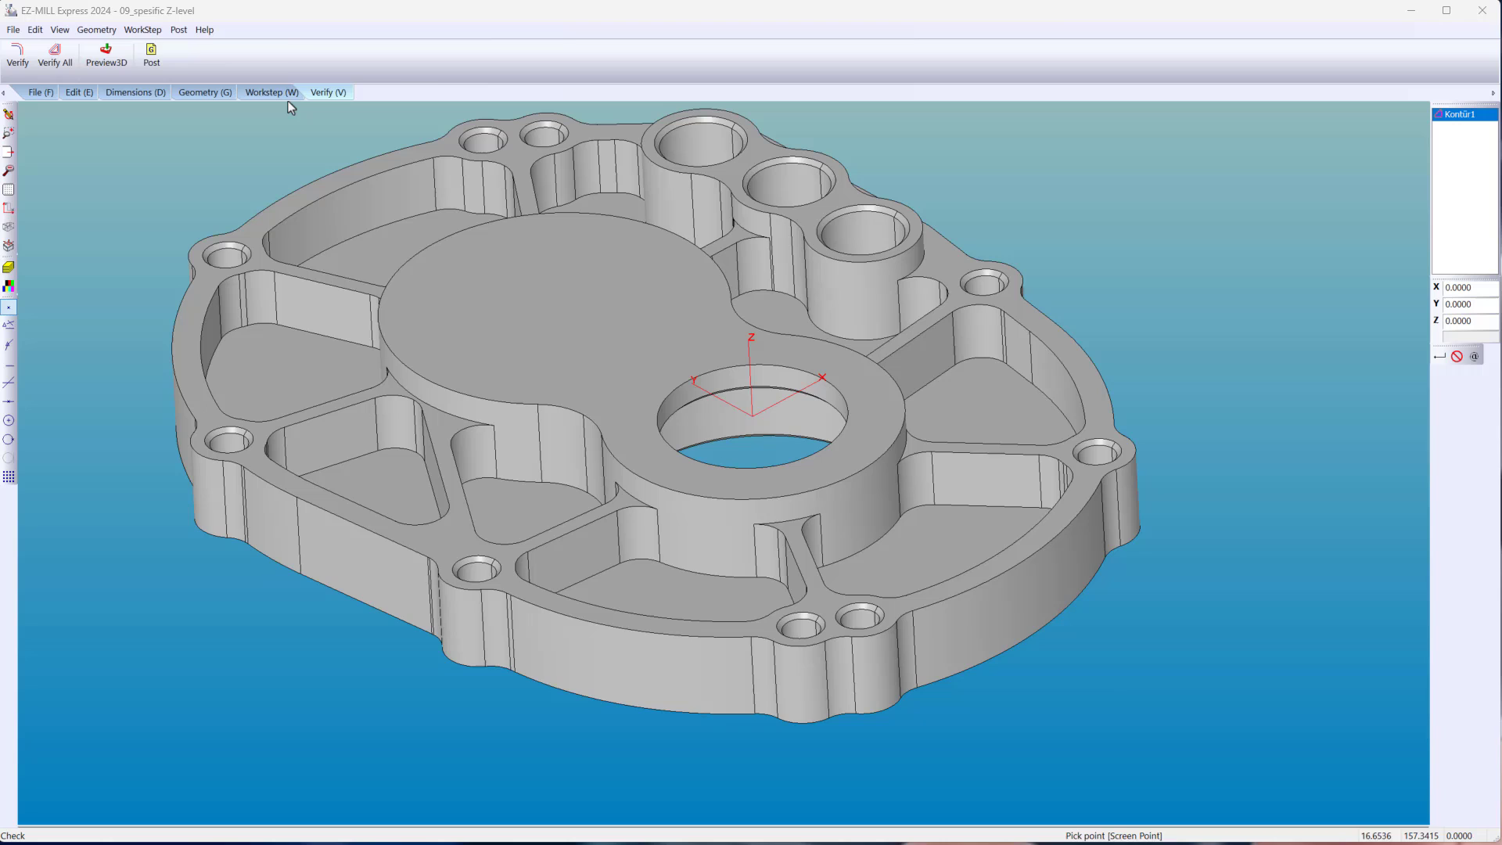
Contour the central boss walls and verify the toolpath.
left_click(286, 96)
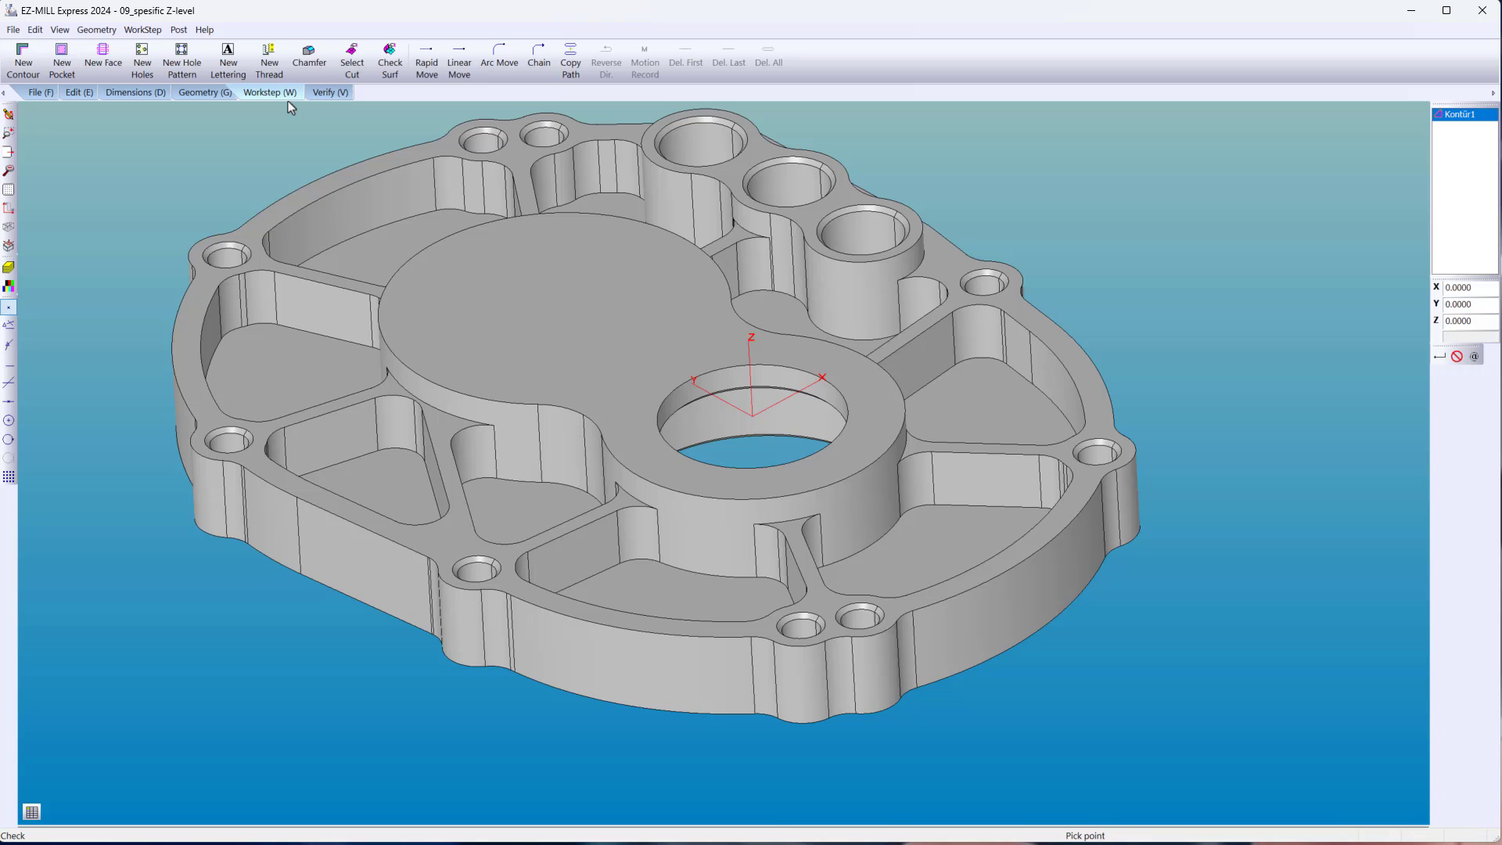
left_click(858, 526)
key("Return")
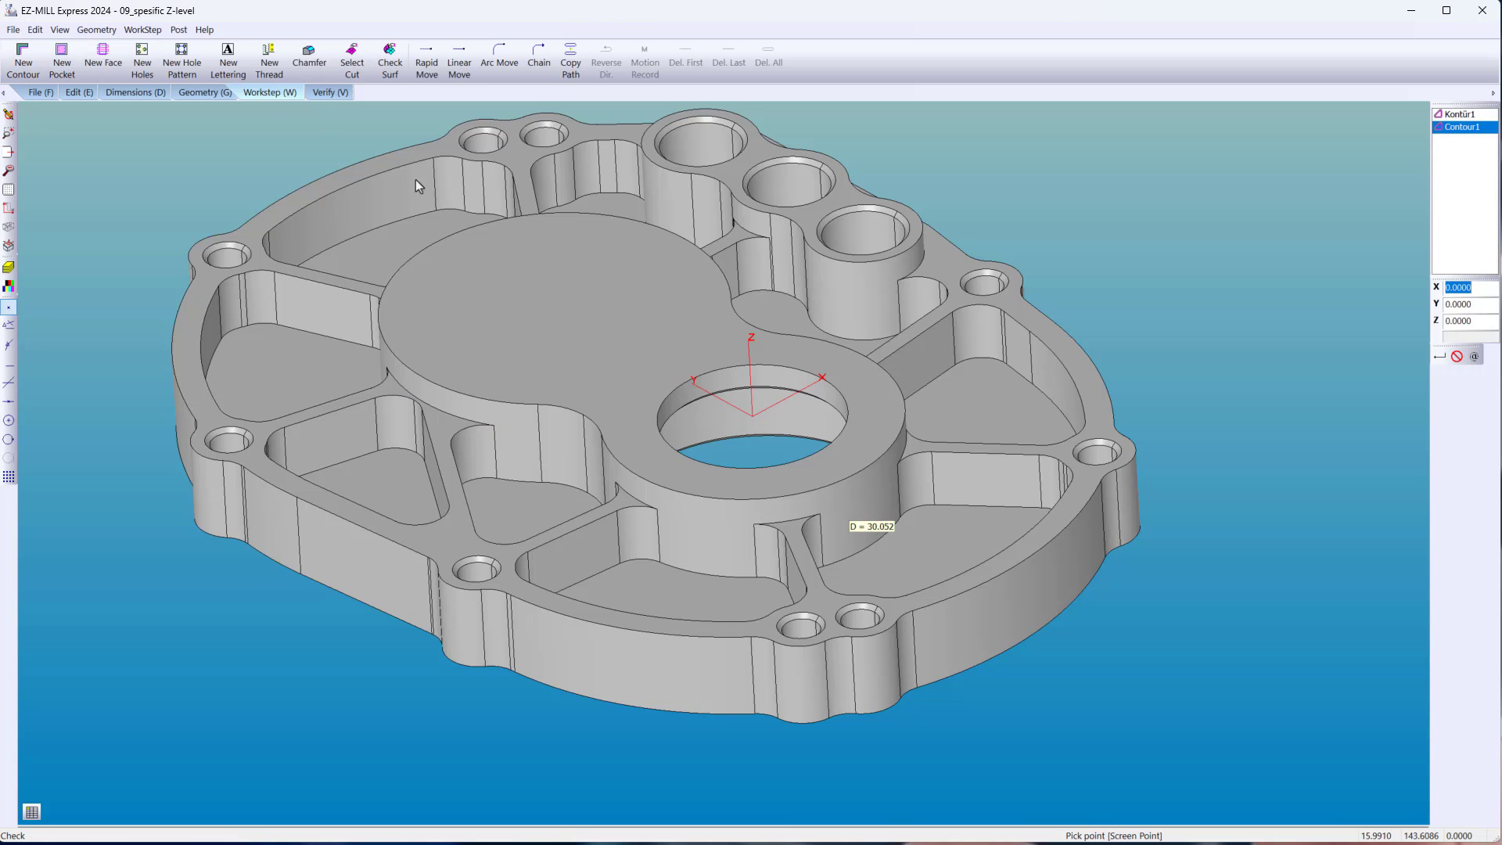
left_click(316, 92)
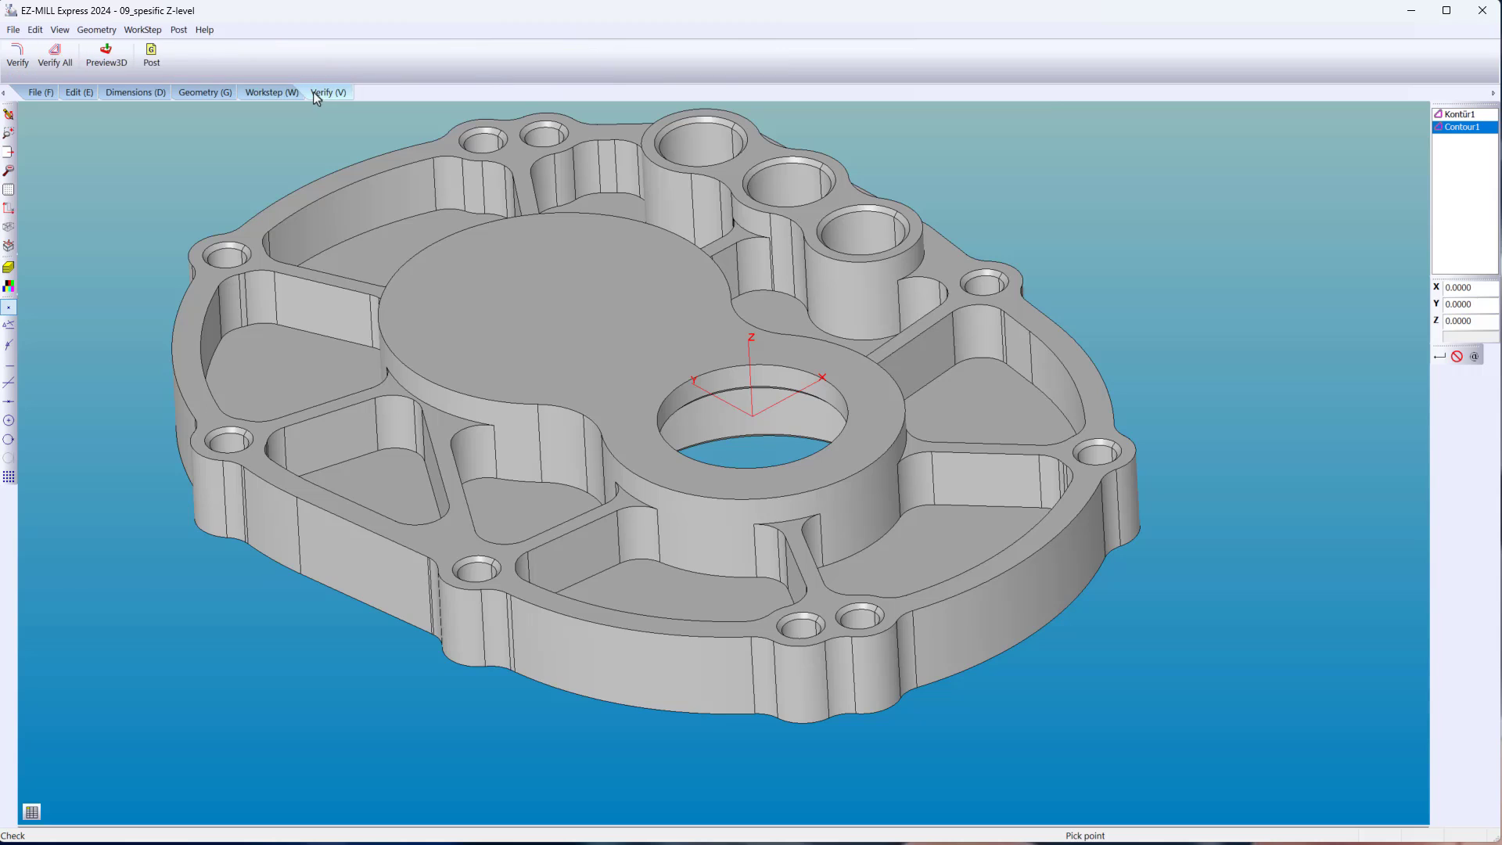
left_click(26, 58)
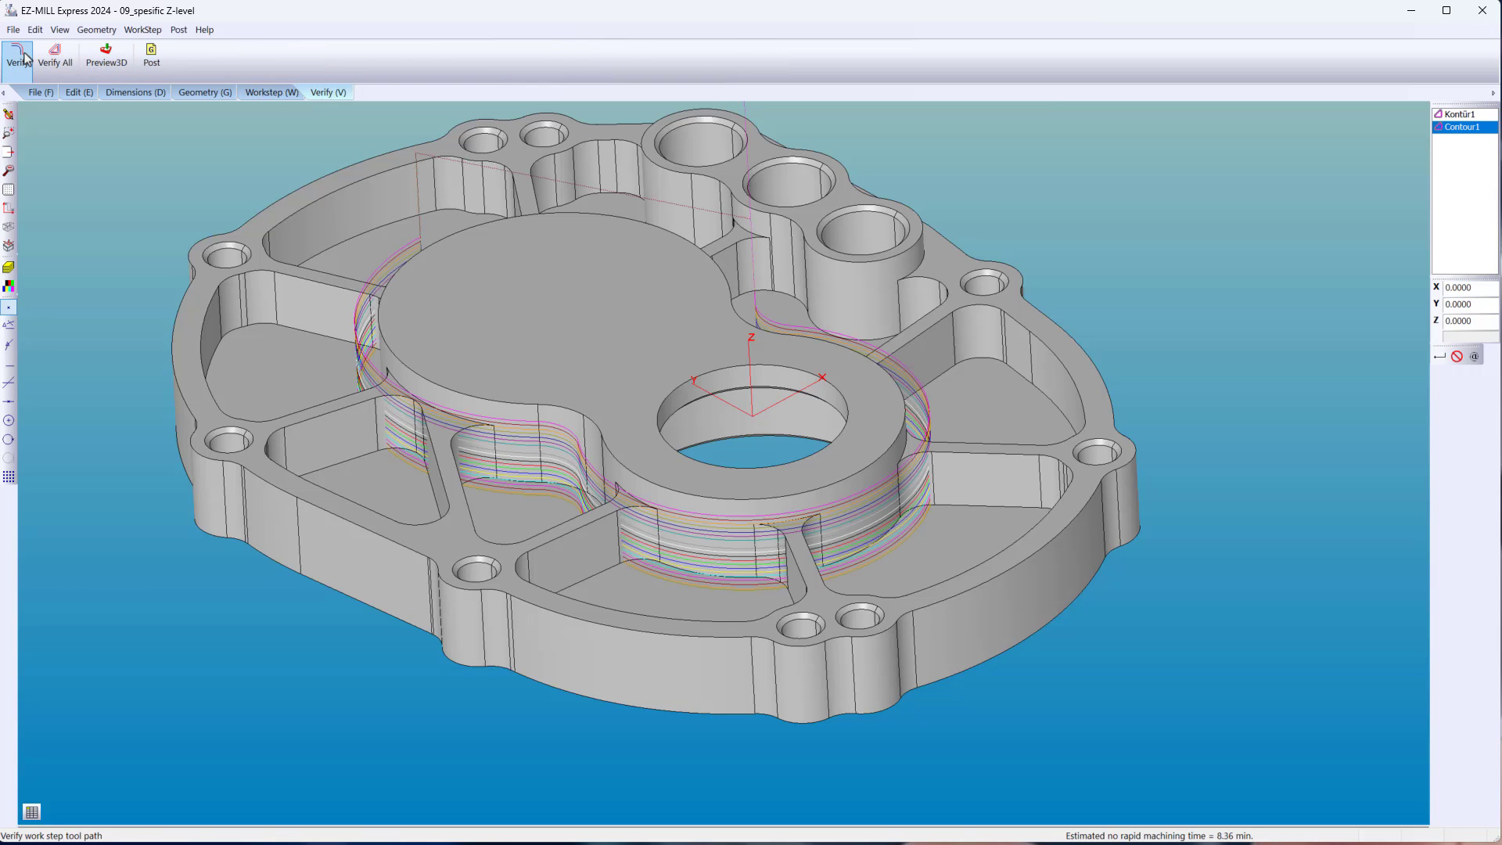
Add the top web face to the cut surfaces, then re-verify the level-limited passes.
left_click(265, 93)
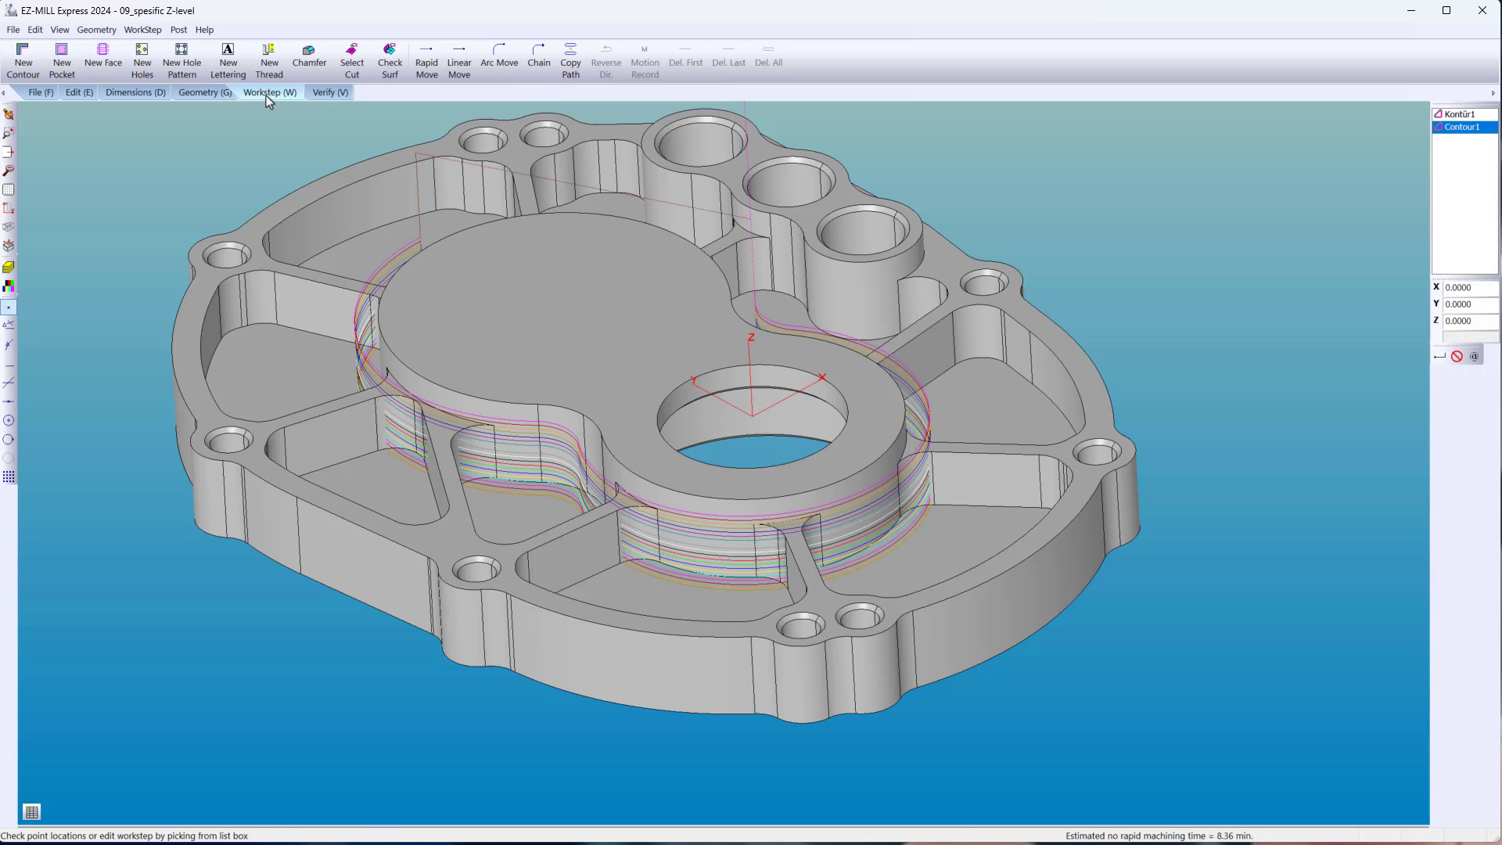
left_click(351, 64)
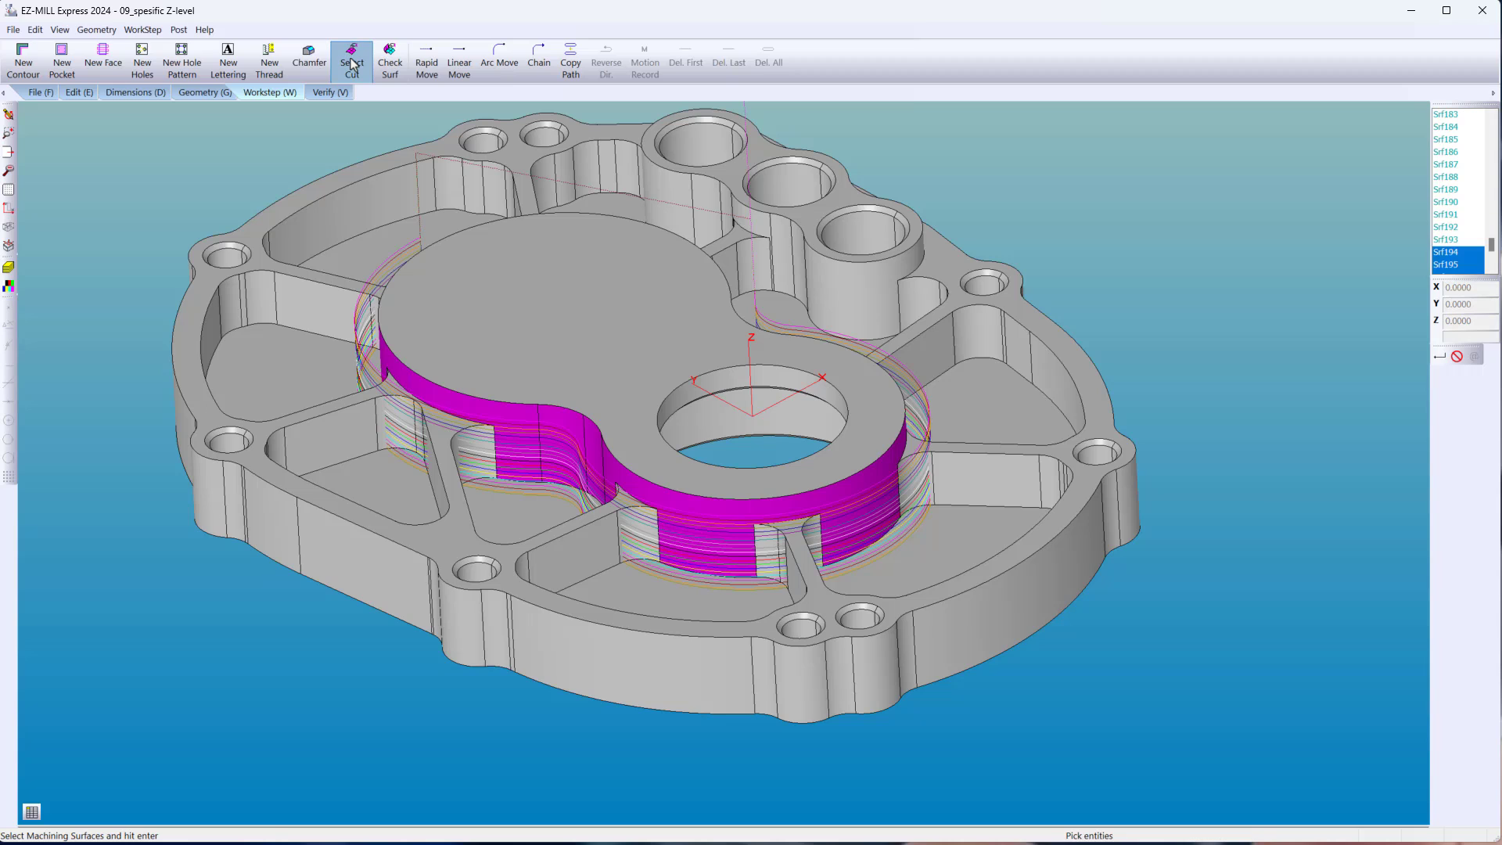
left_click(314, 285)
key("Return")
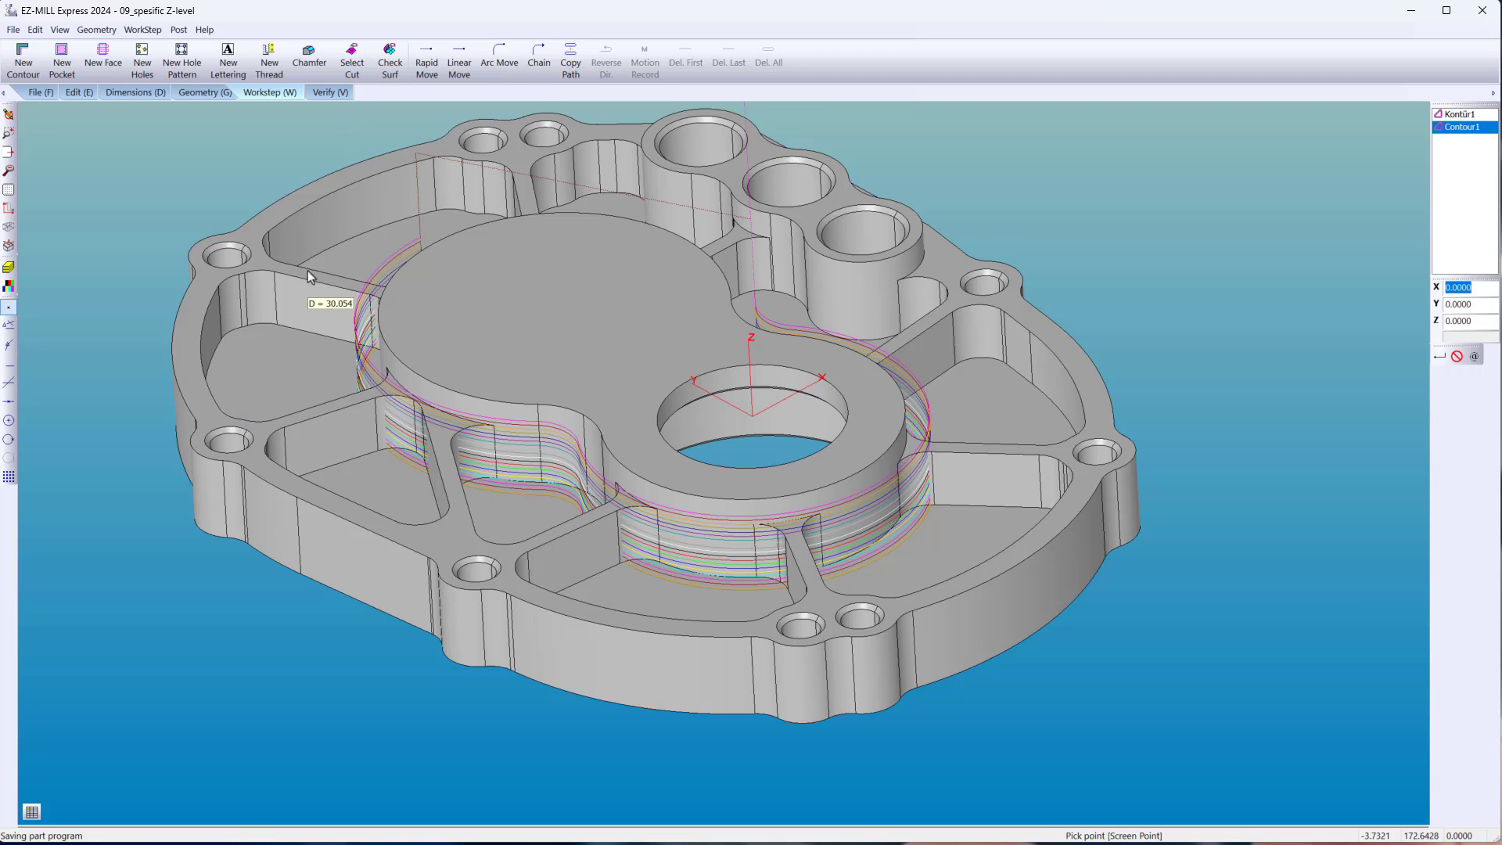
left_click(315, 94)
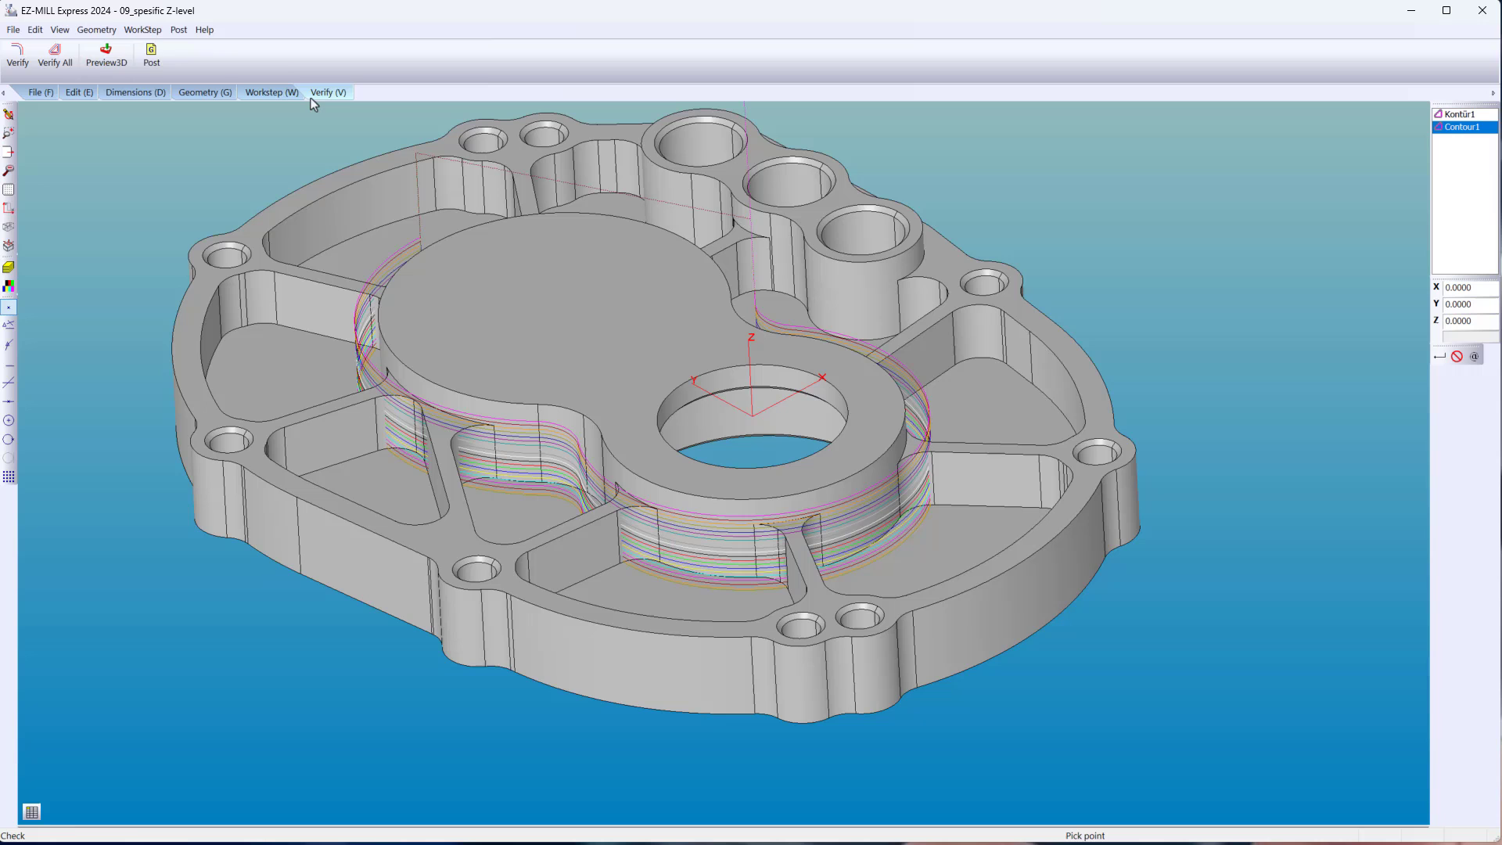
left_click(19, 59)
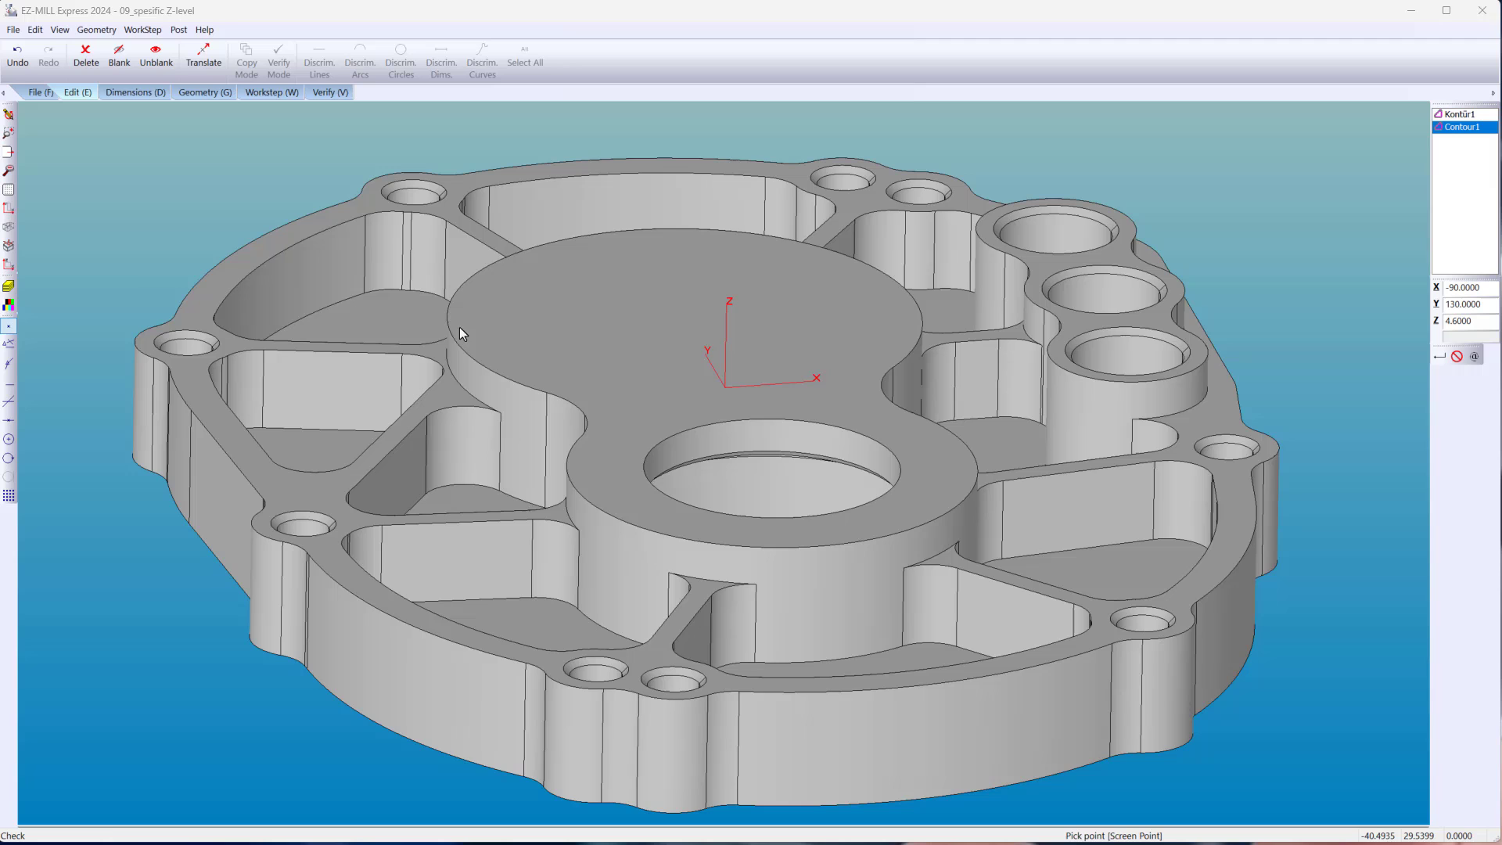
From the X-Z view, create a stock surface with World on Stock enabled.
left_click(9, 266)
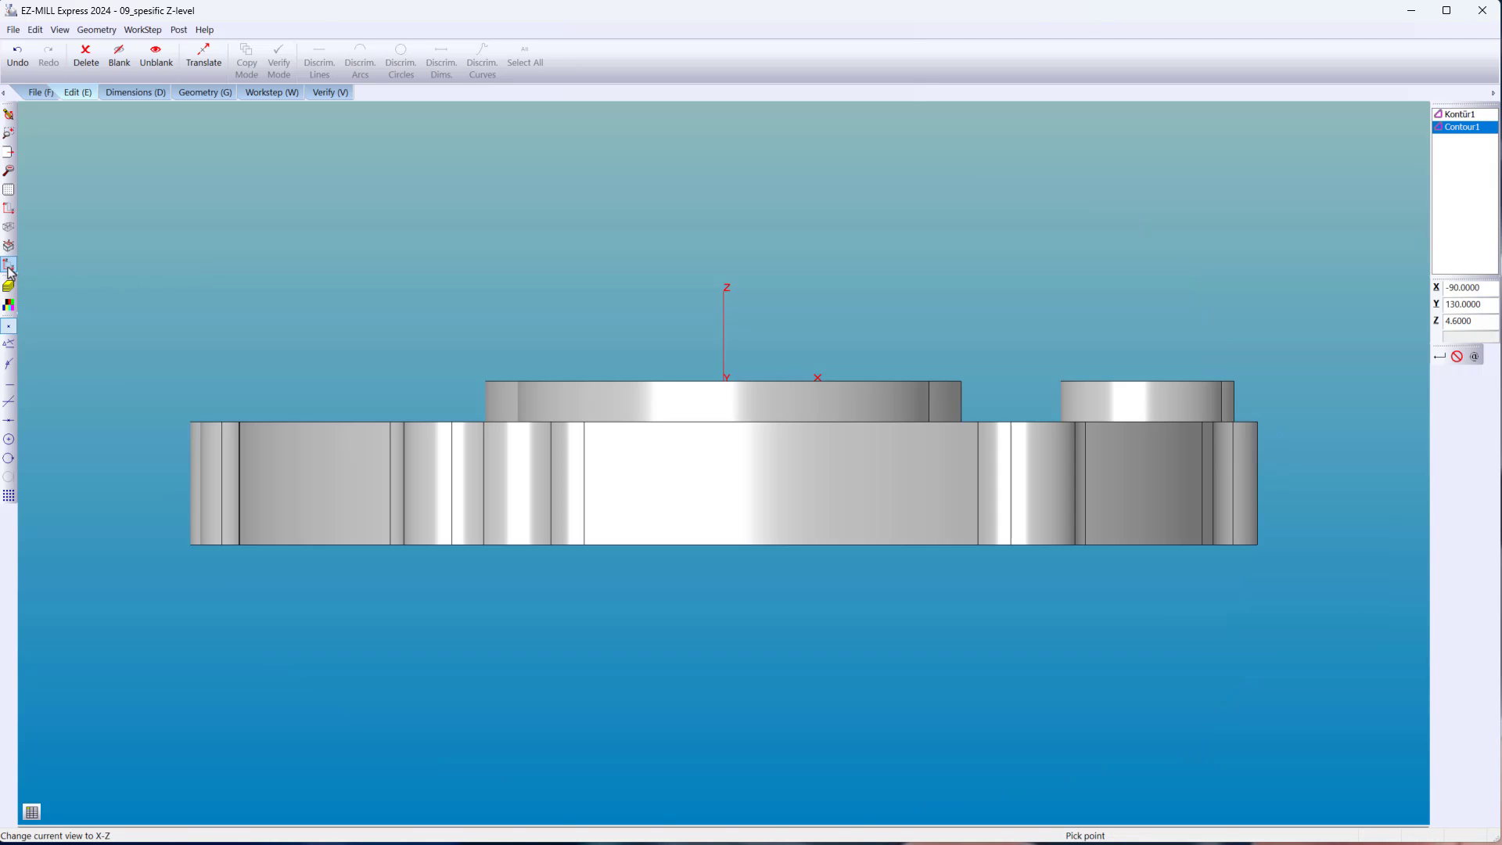
left_click(8, 245)
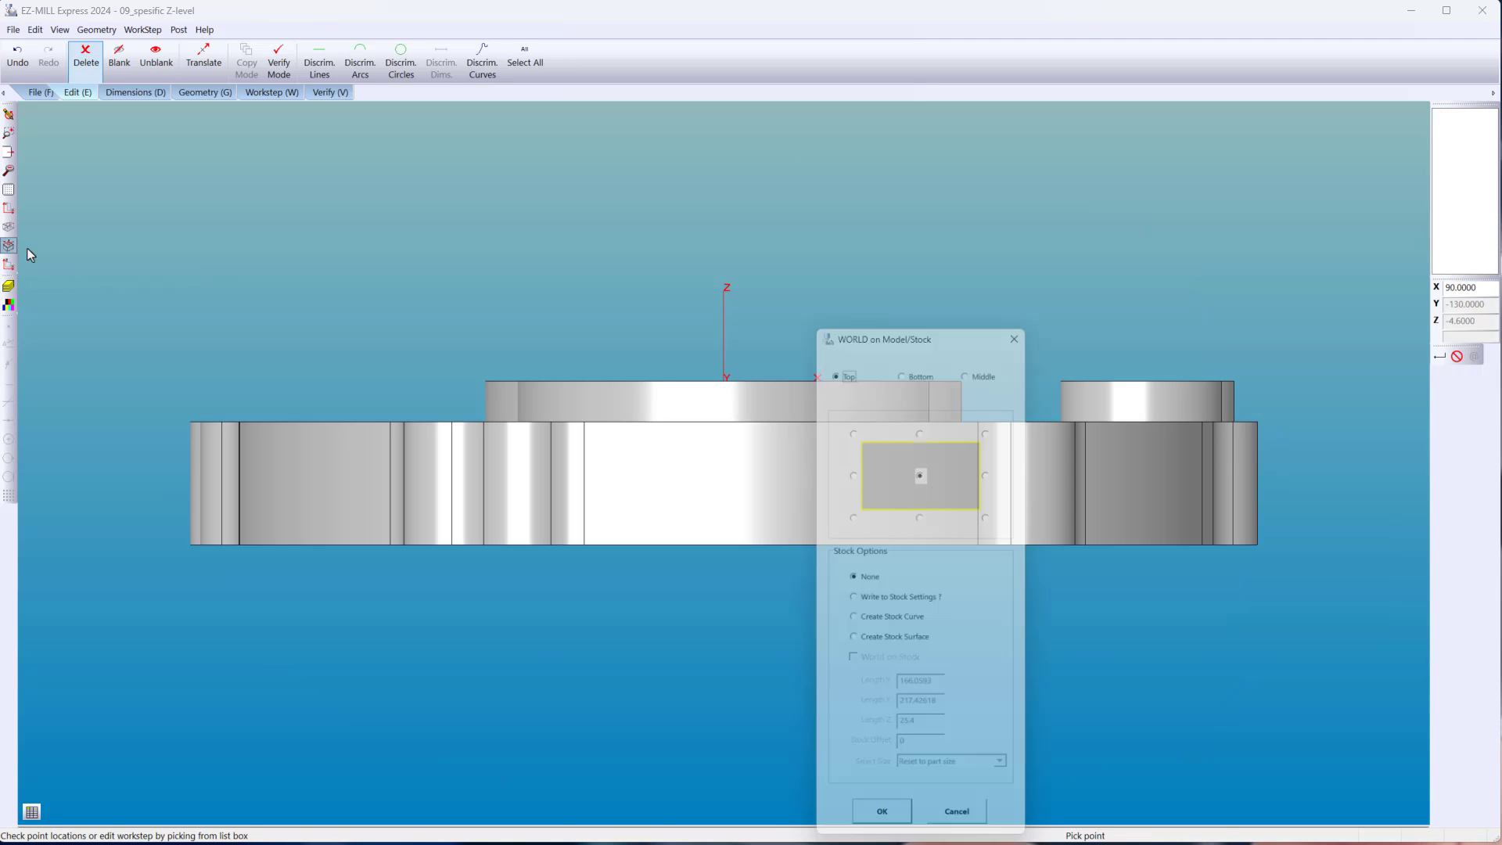
left_click_drag(930, 322, 797, 162)
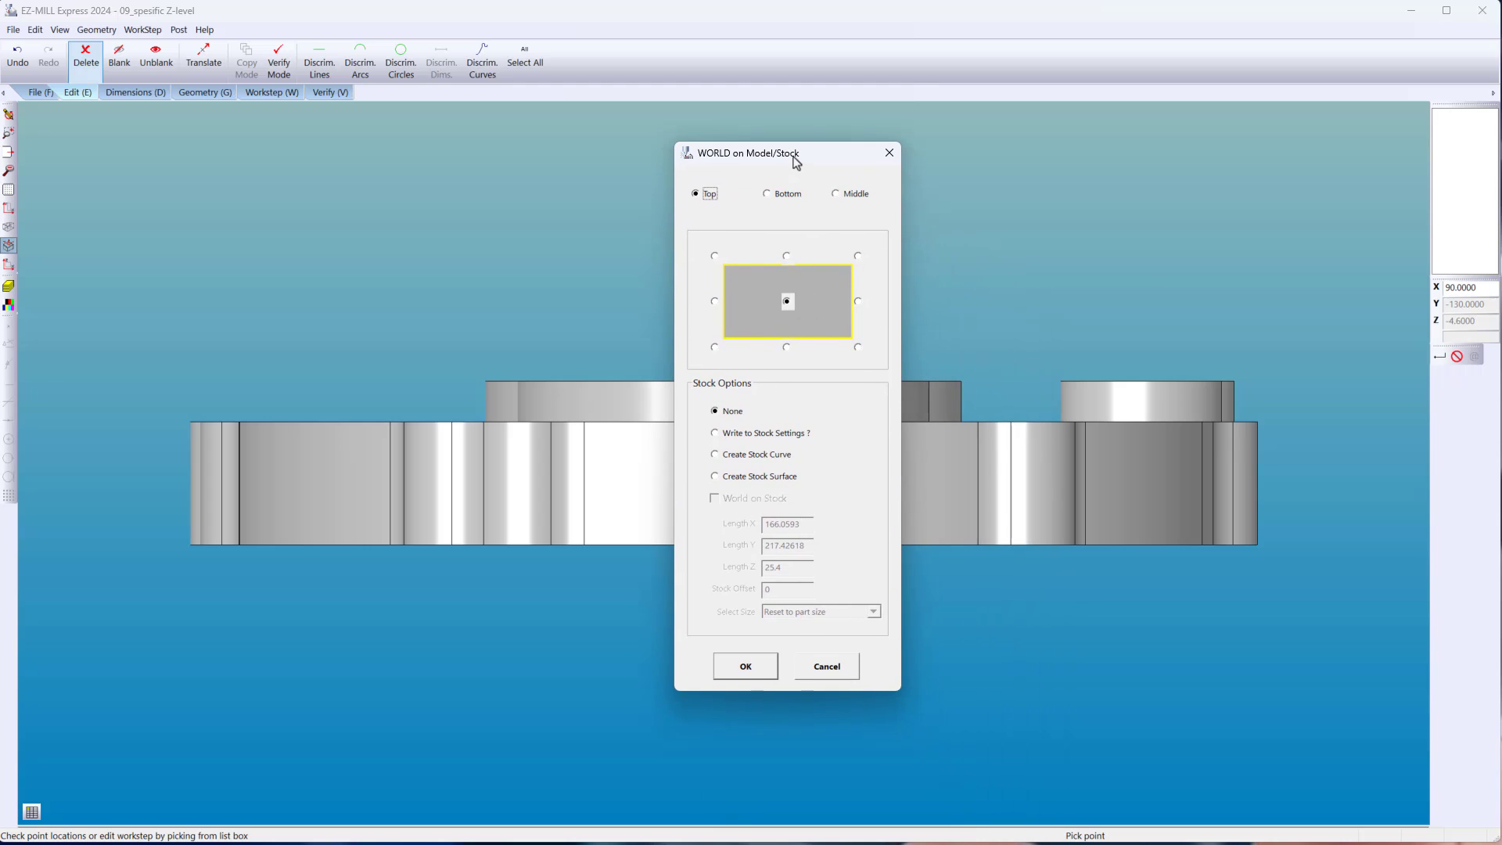
left_click(716, 476)
left_click(716, 501)
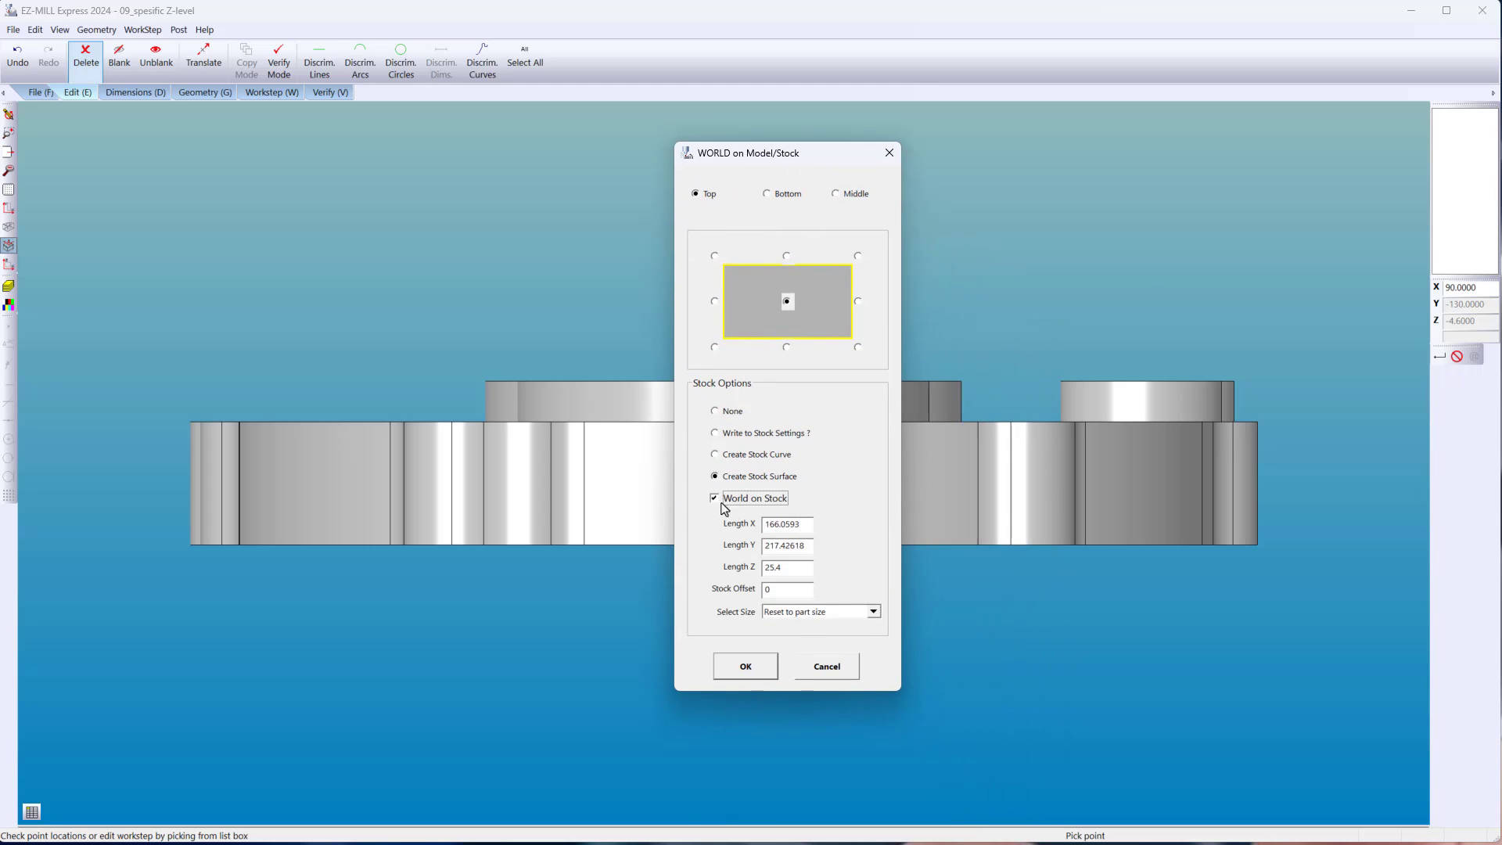
left_click(794, 569)
left_click(747, 662)
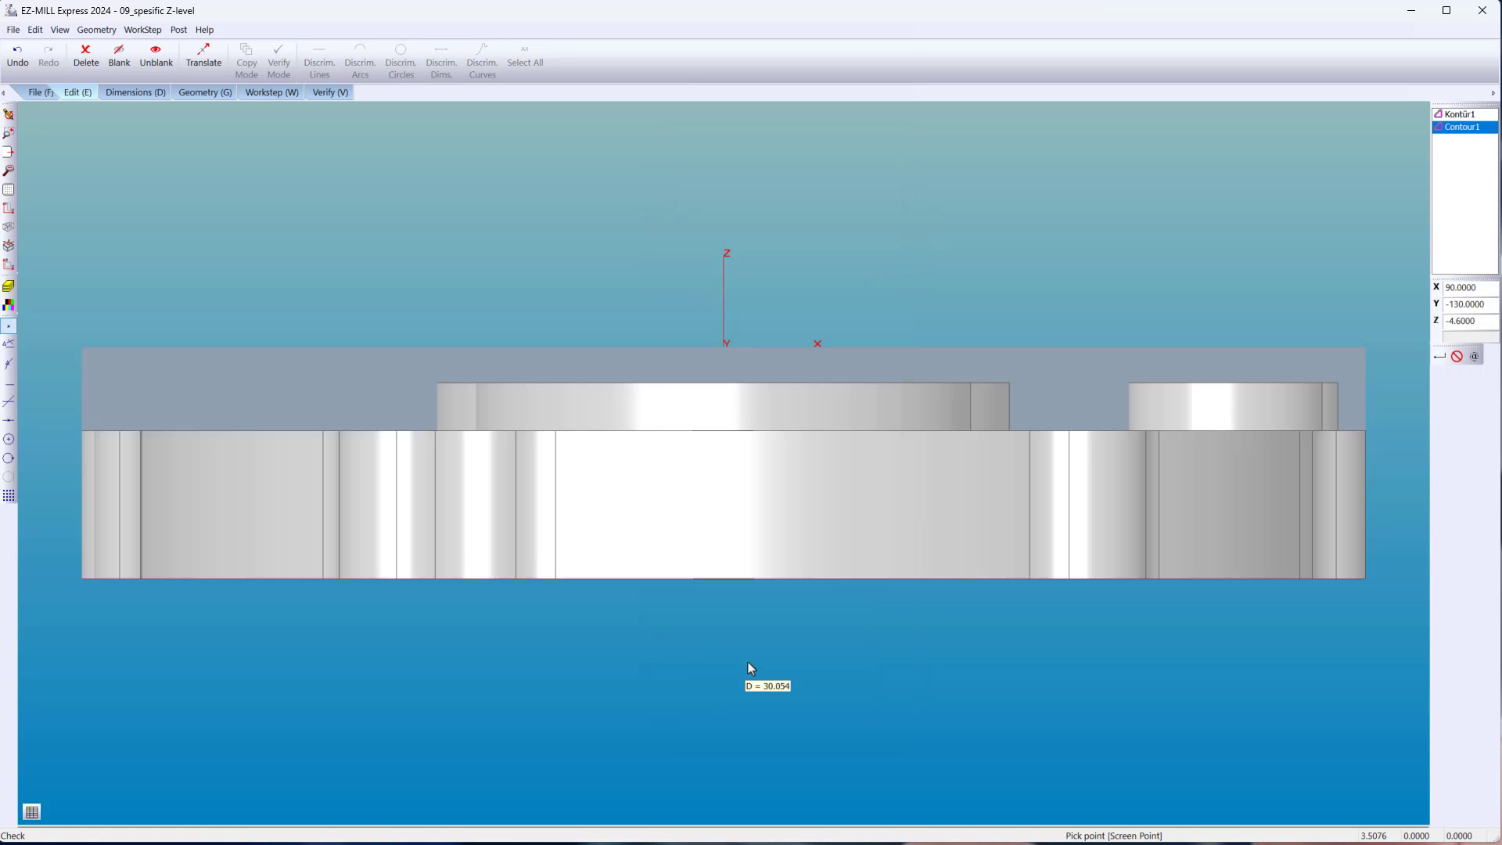
middle_click_drag(738, 420, 757, 352)
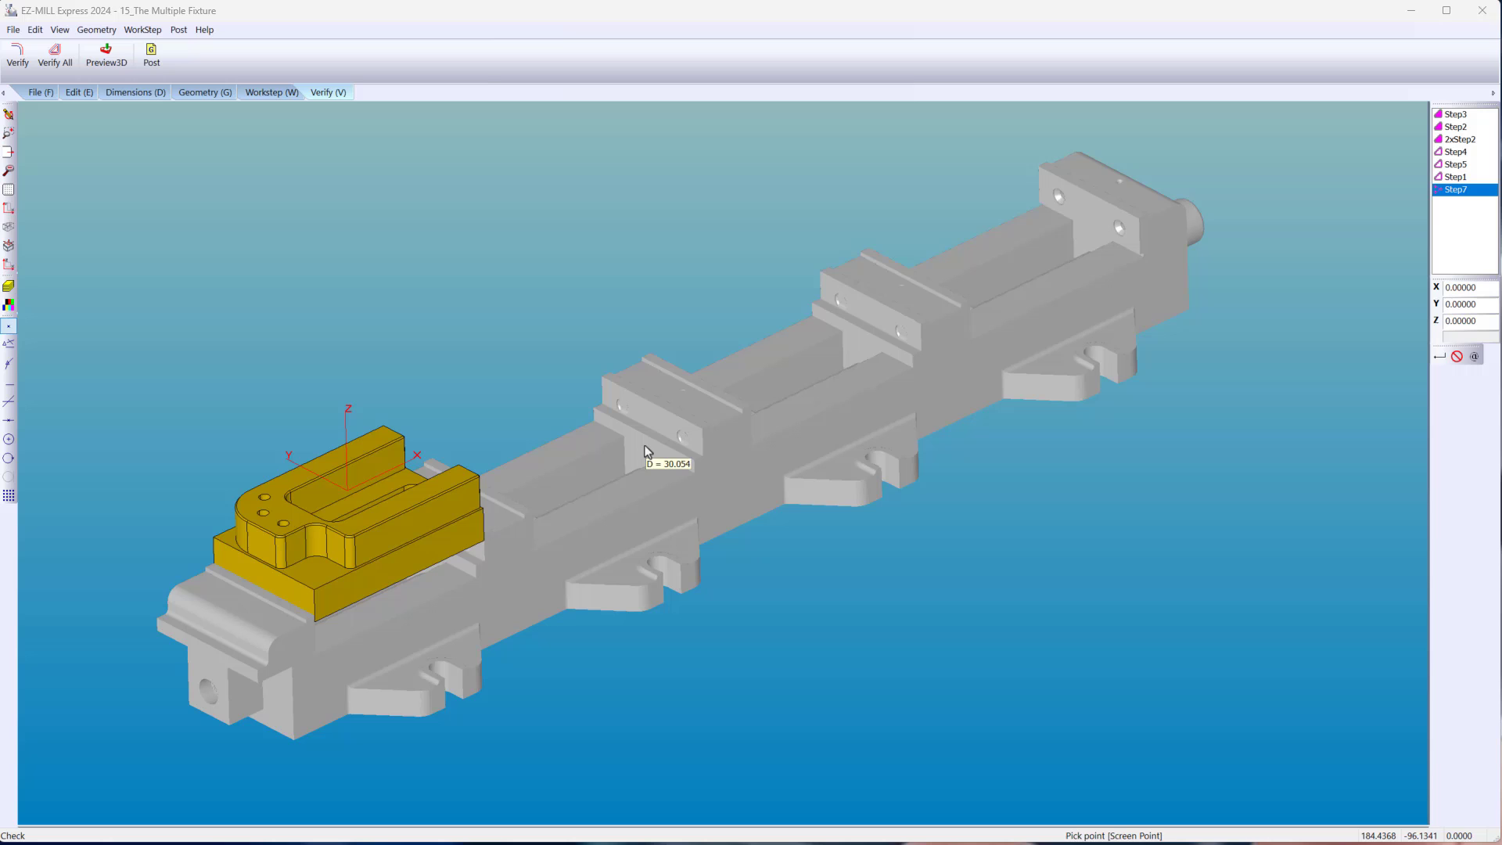
Verify all worksteps, then apply 3 transformation copies shifted X 200 to every workstep.
key("F5")
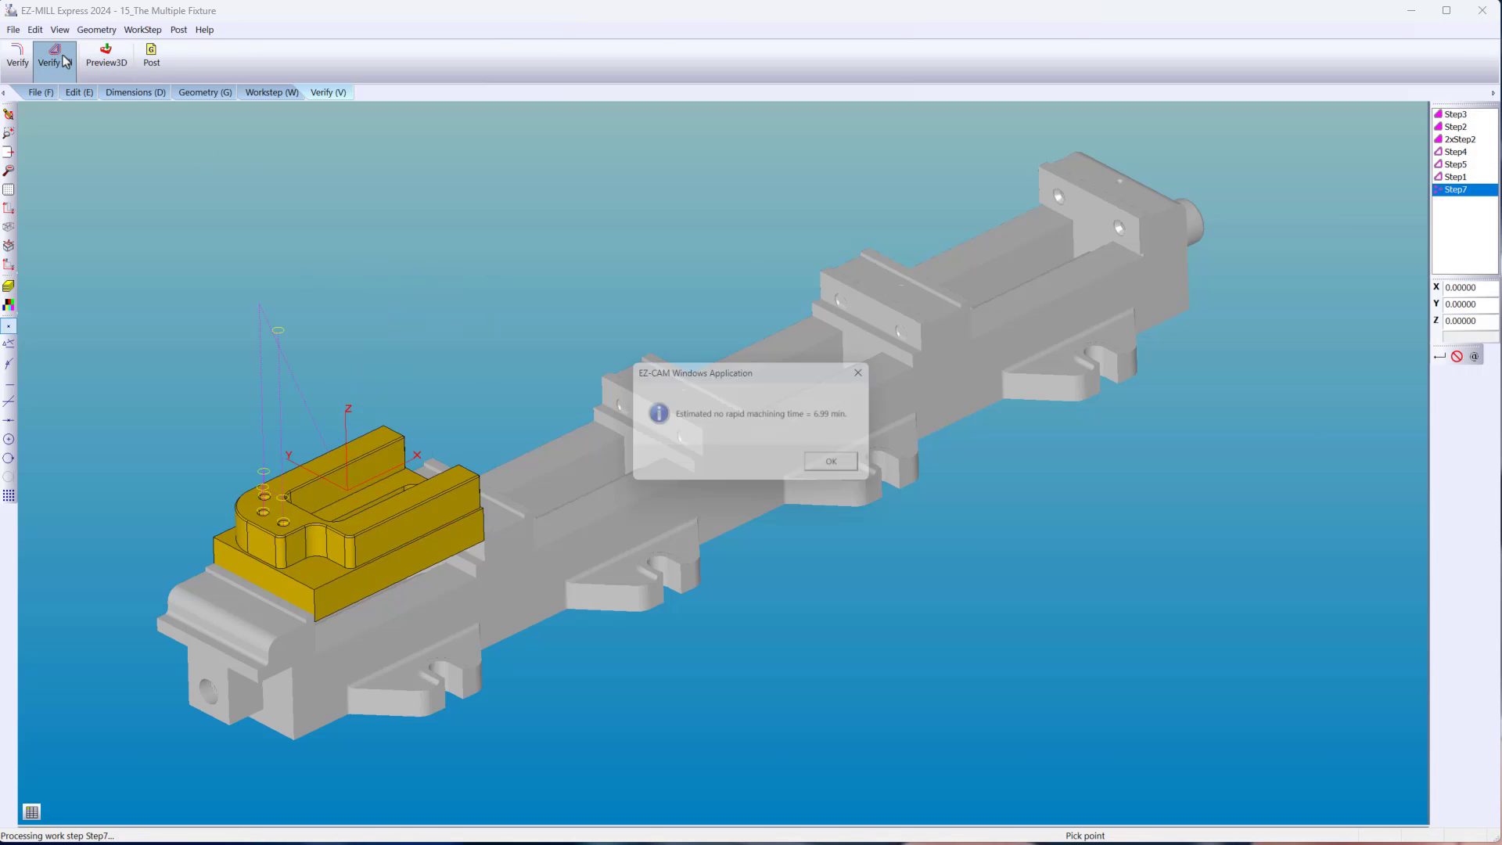
left_click(837, 463)
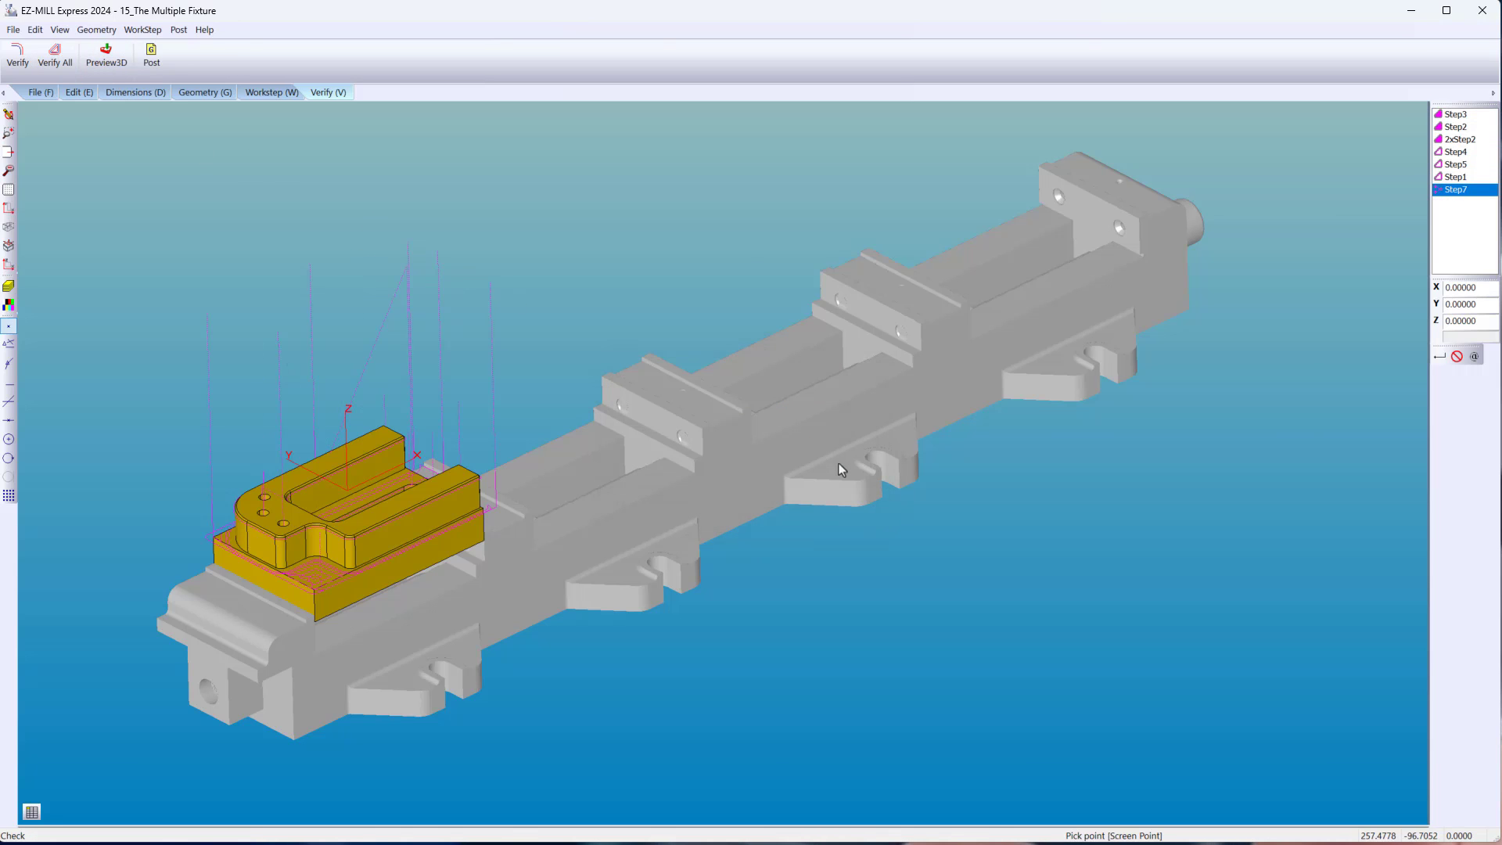
left_click(143, 30)
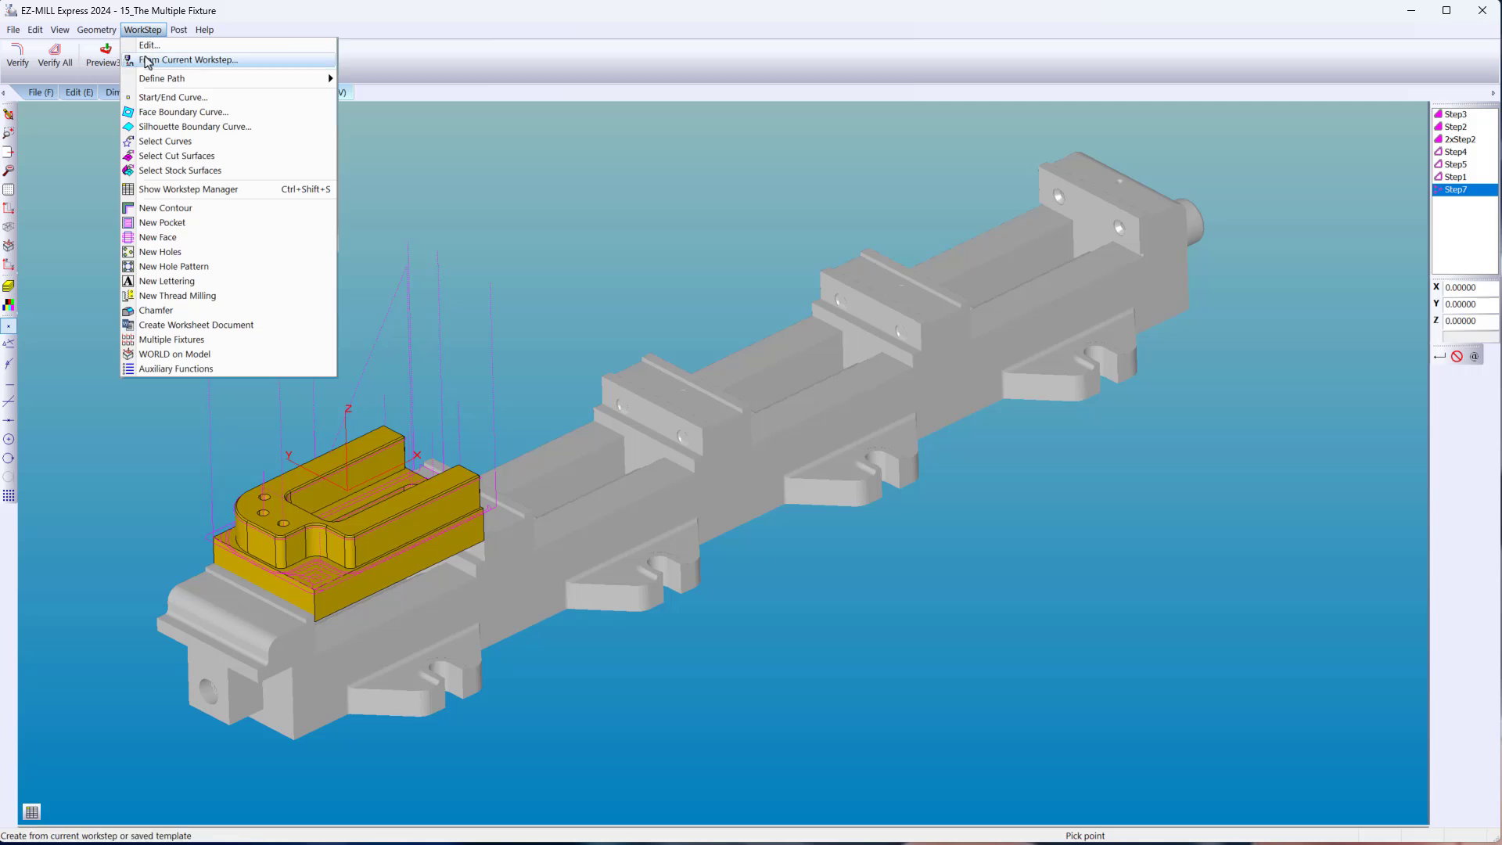
left_click(139, 342)
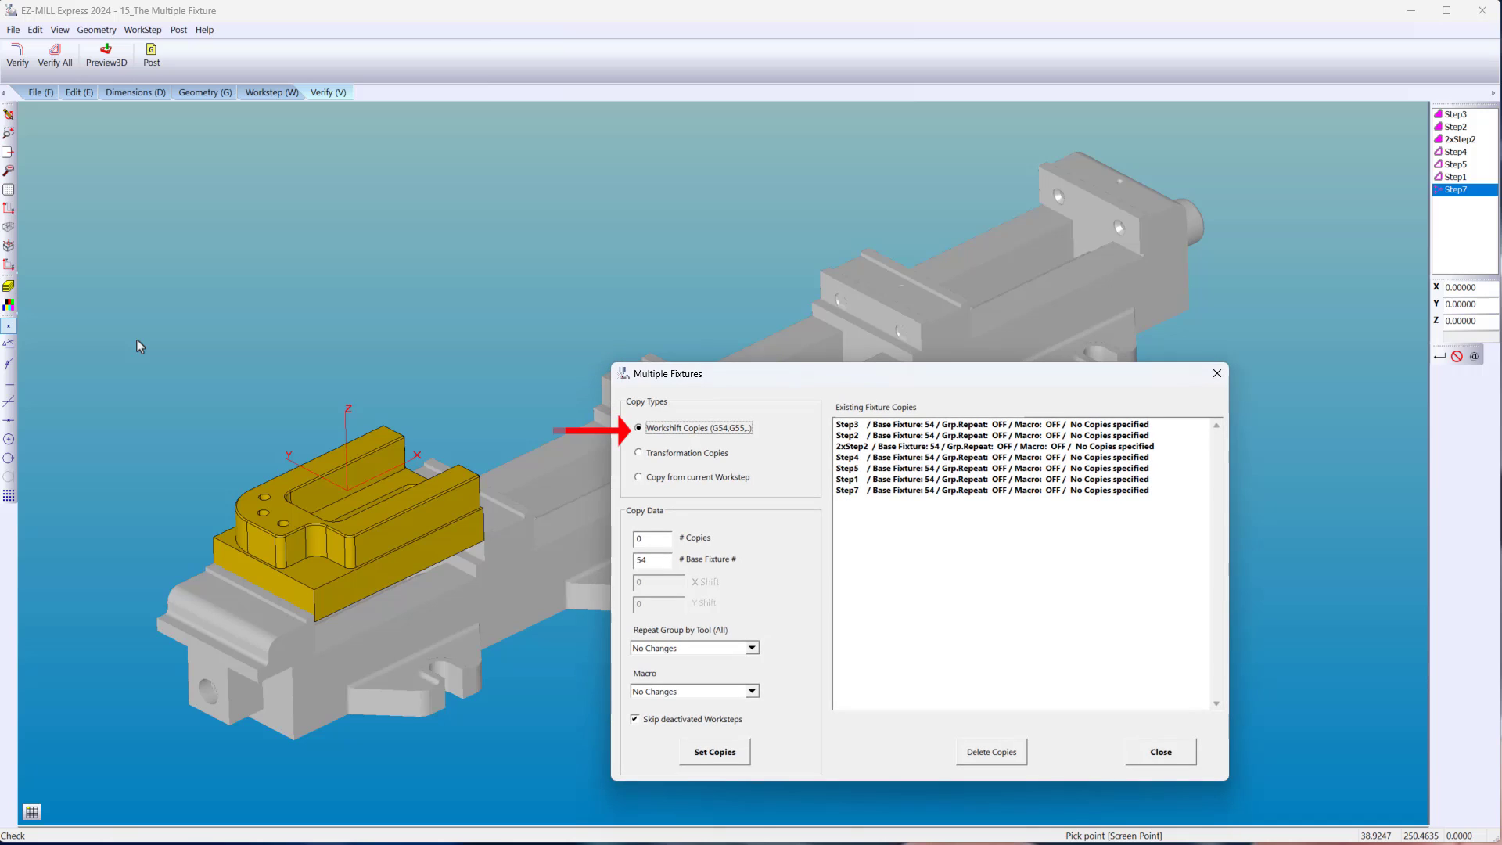
left_click(639, 452)
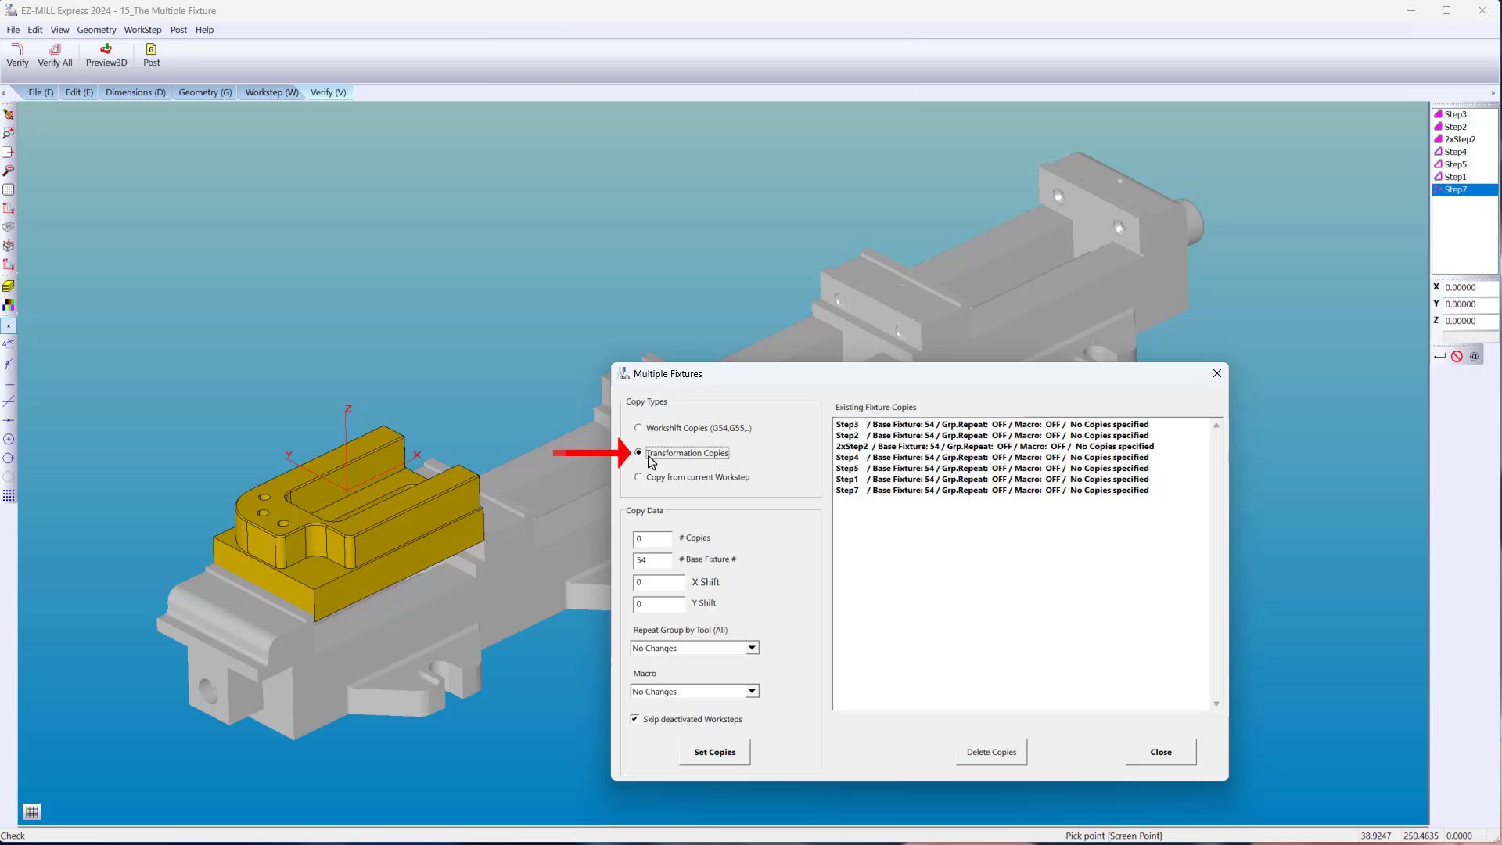
left_click(660, 538)
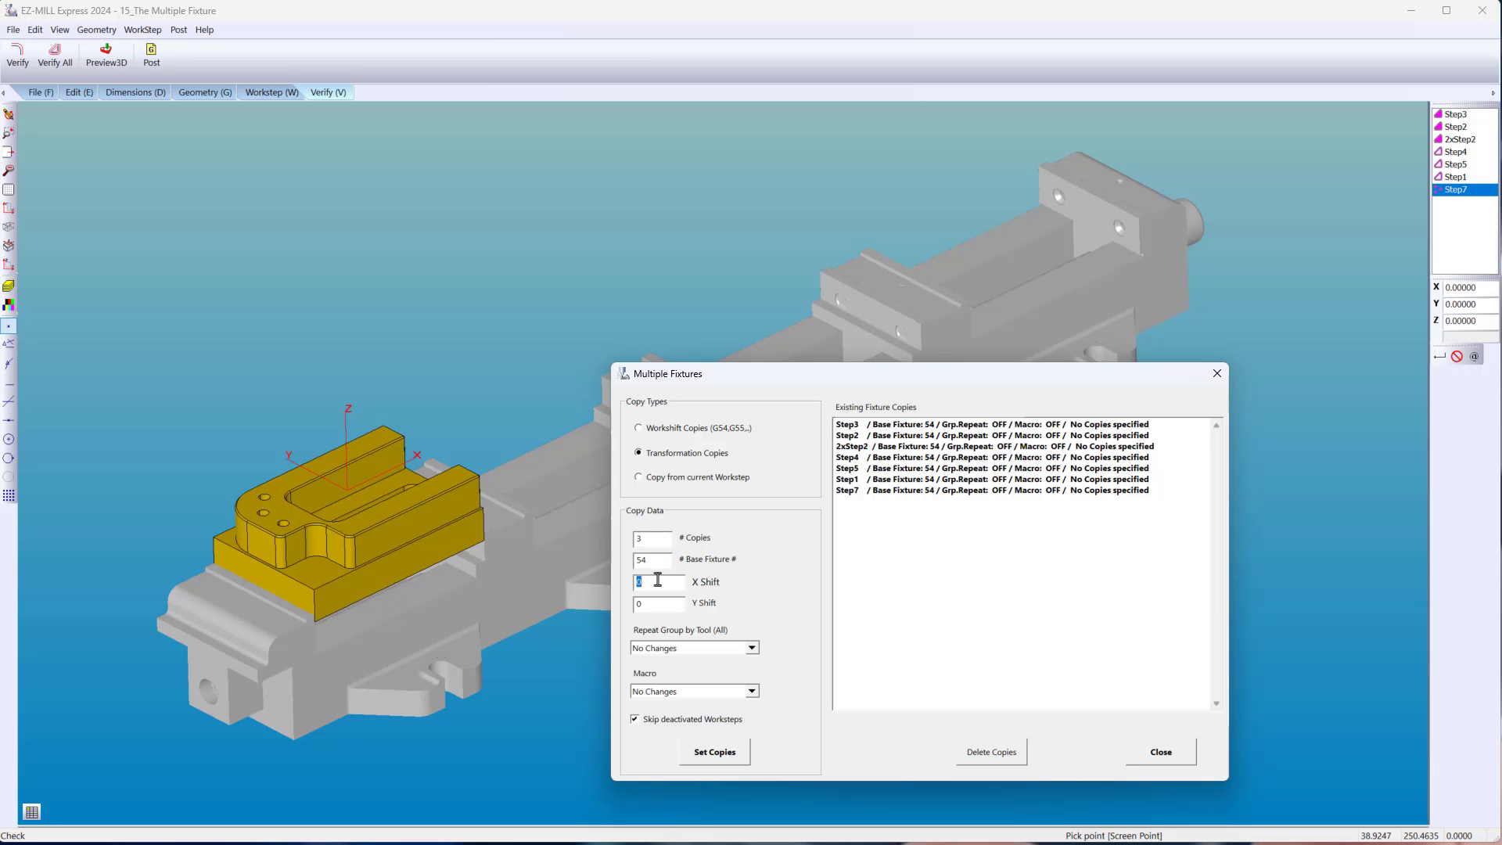
type("200")
left_click(698, 711)
left_click(715, 753)
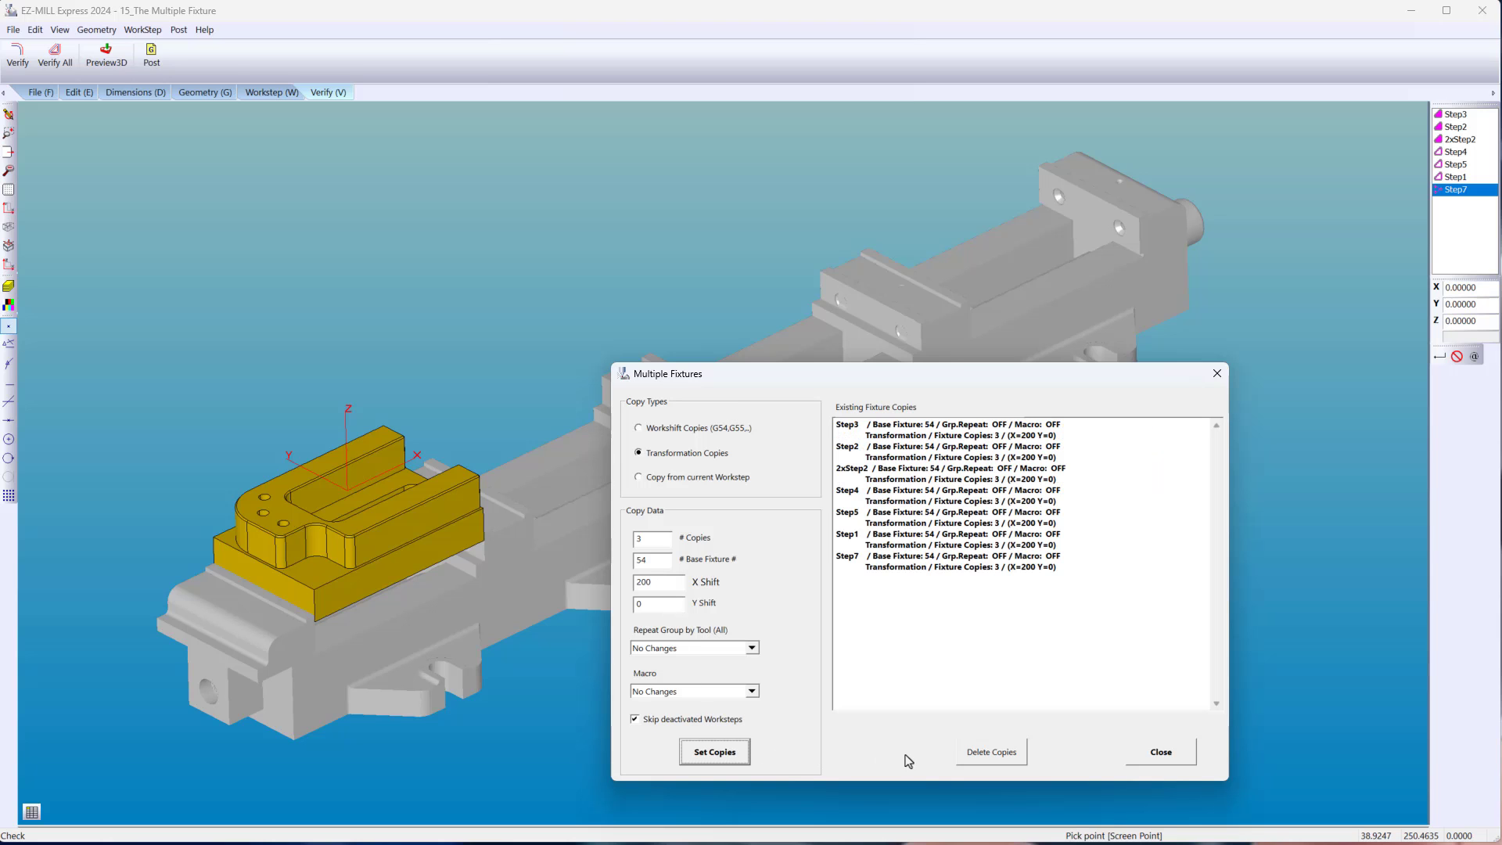
Verify all worksteps across the multi-vise fixture and dismiss the 27.95 min estimate.
left_click(1155, 755)
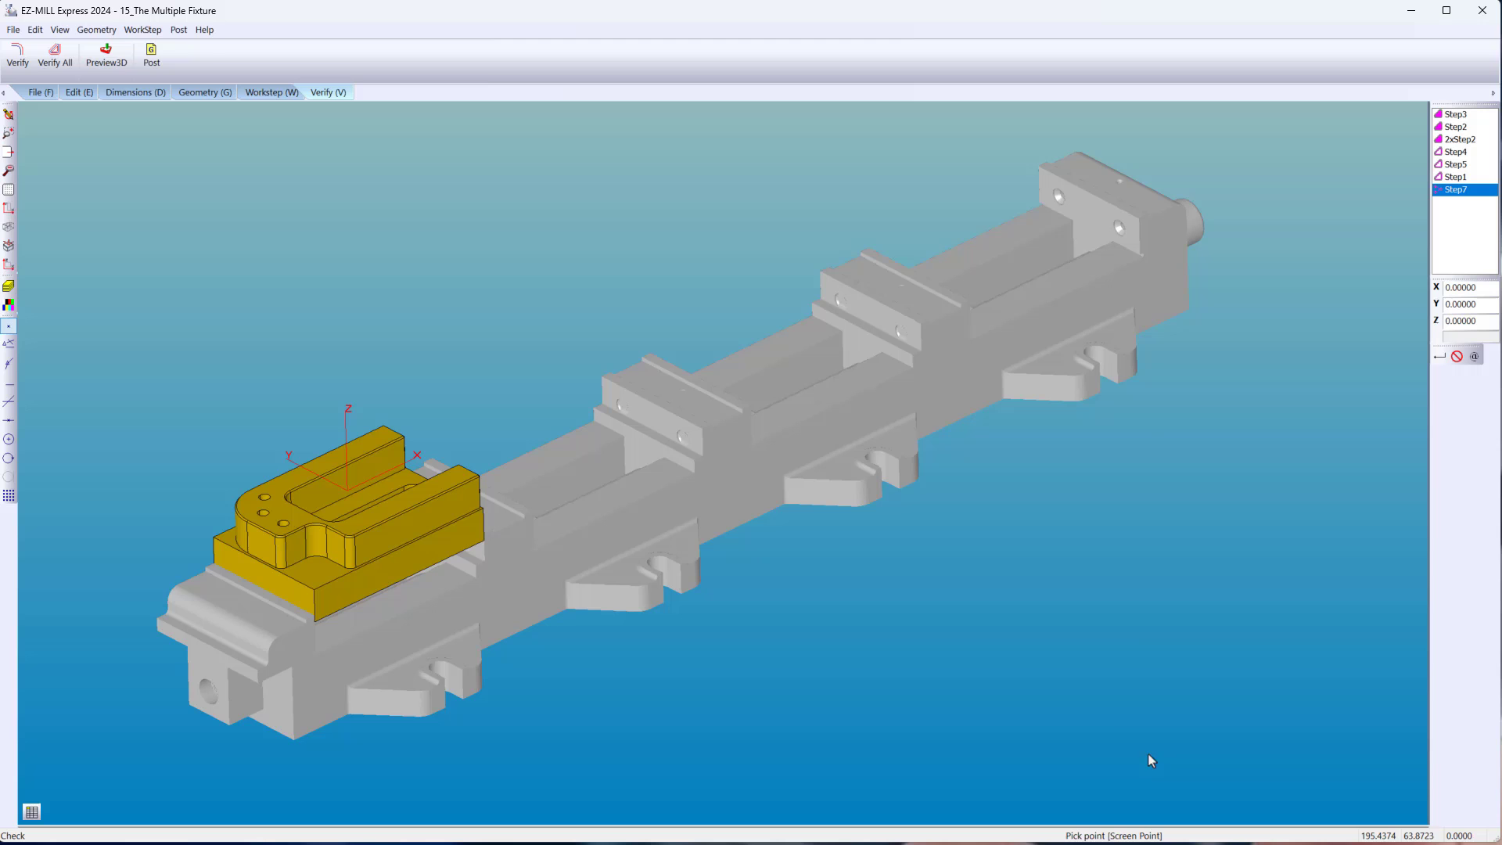
left_click(70, 57)
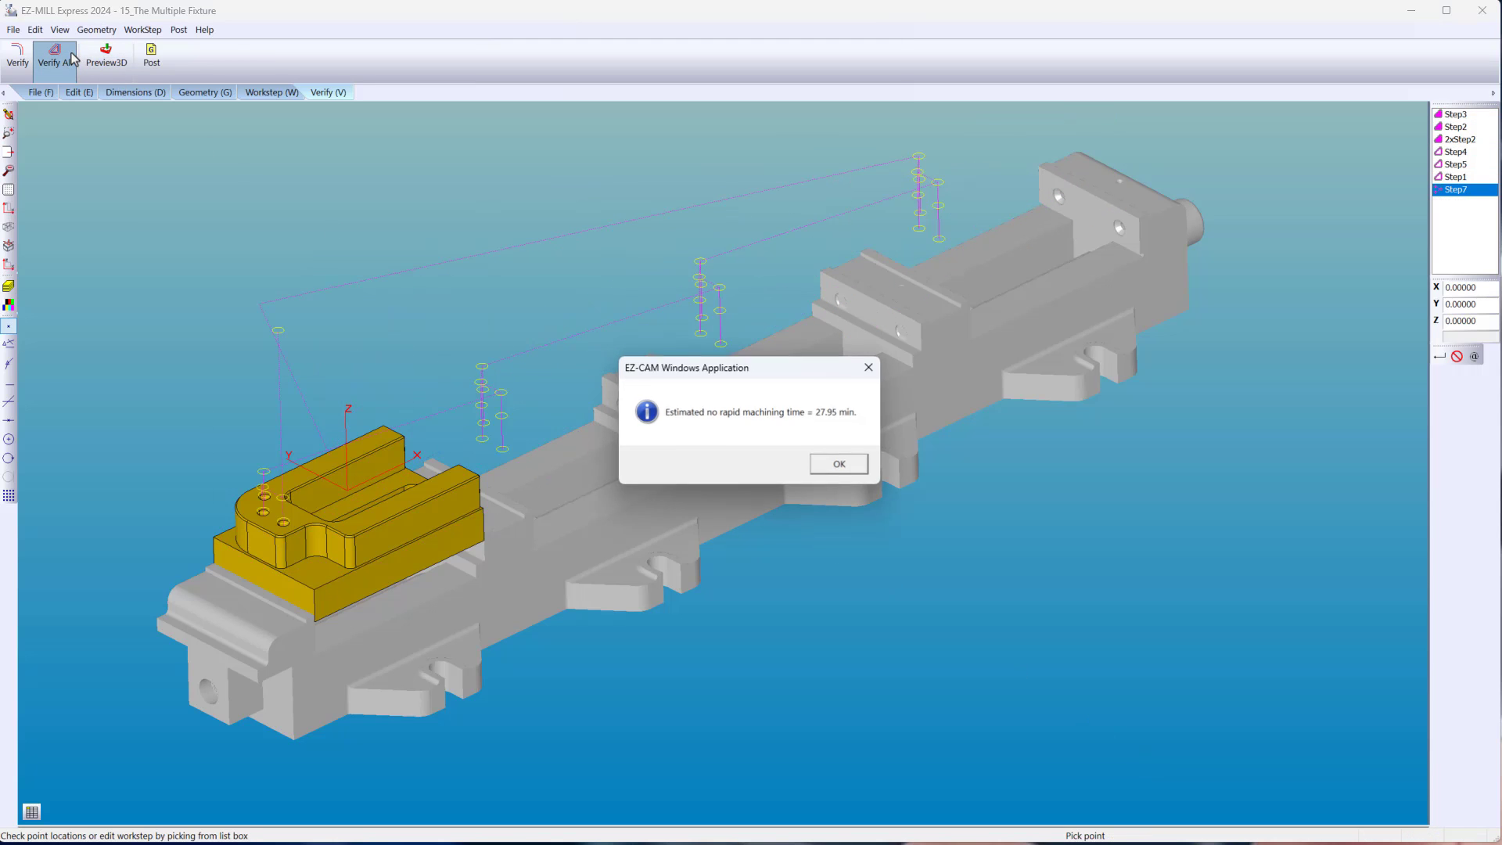
left_click(838, 468)
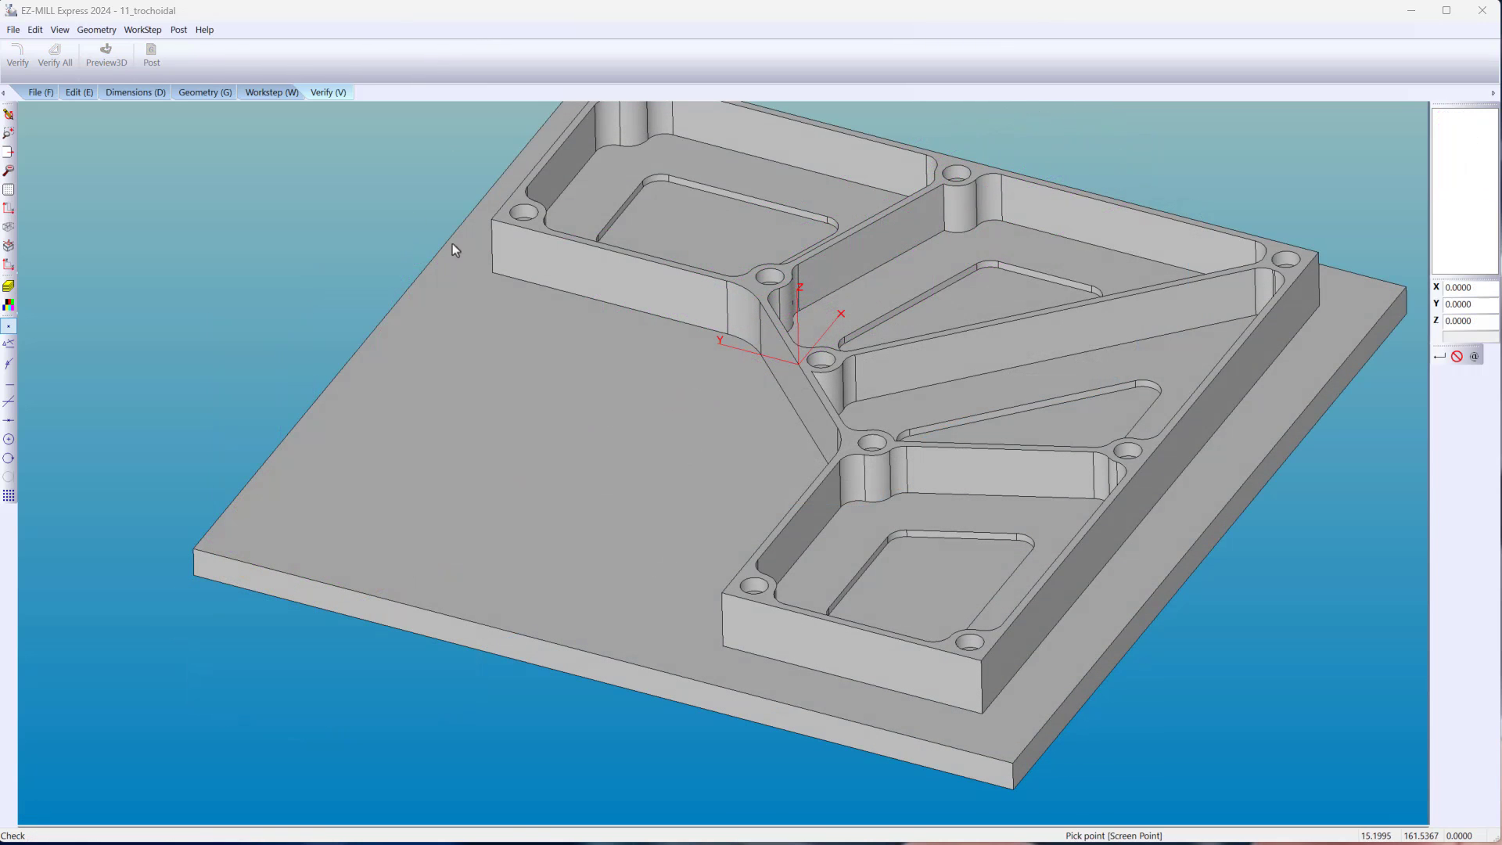
Keep Aluminum as the simulation stock material in Stock Setup and confirm.
left_click(178, 30)
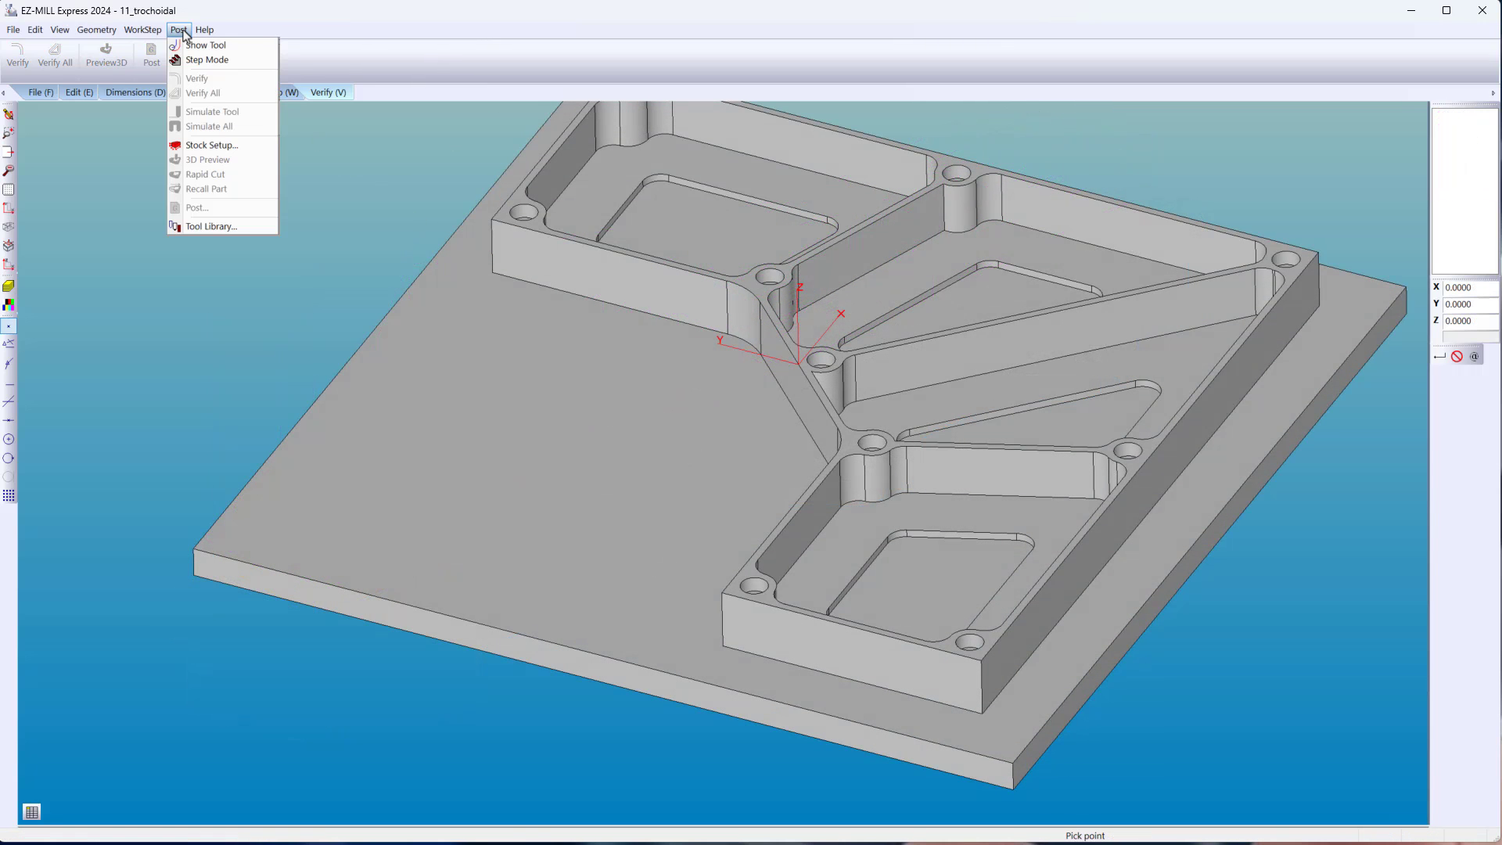
left_click(205, 145)
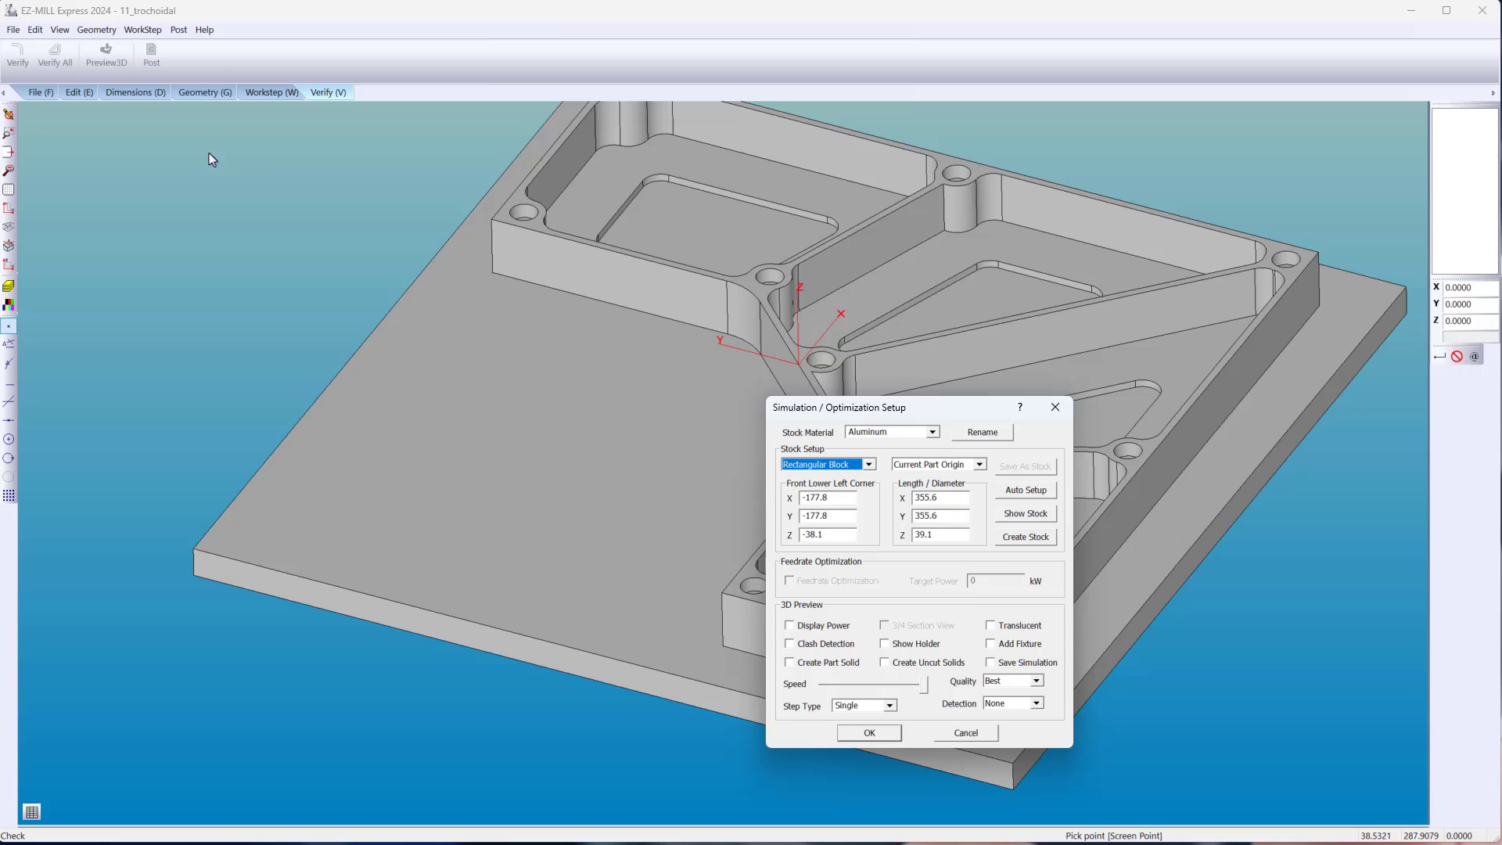
left_click(933, 432)
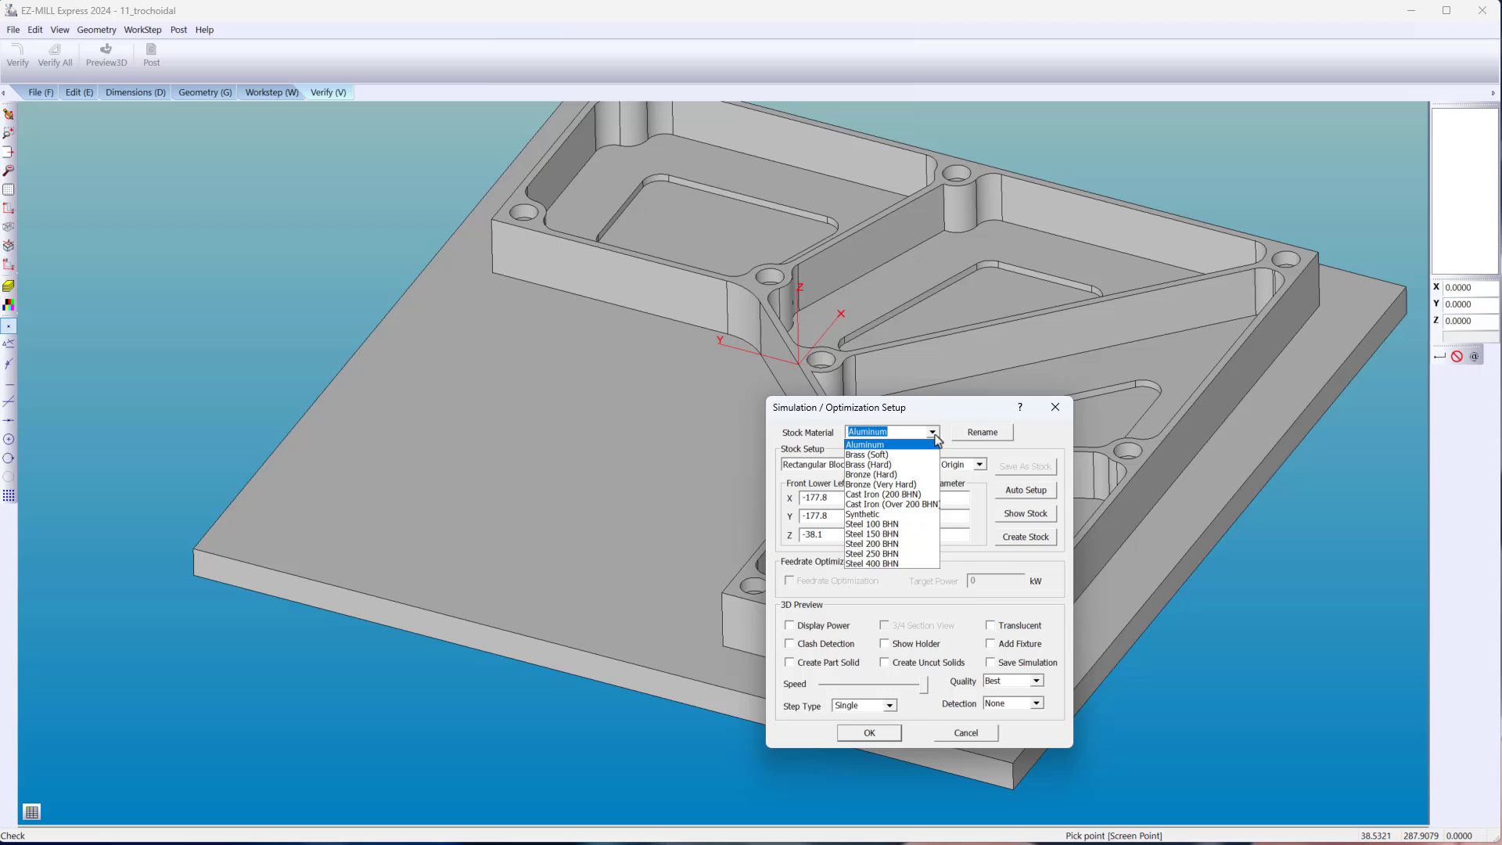
left_click(936, 438)
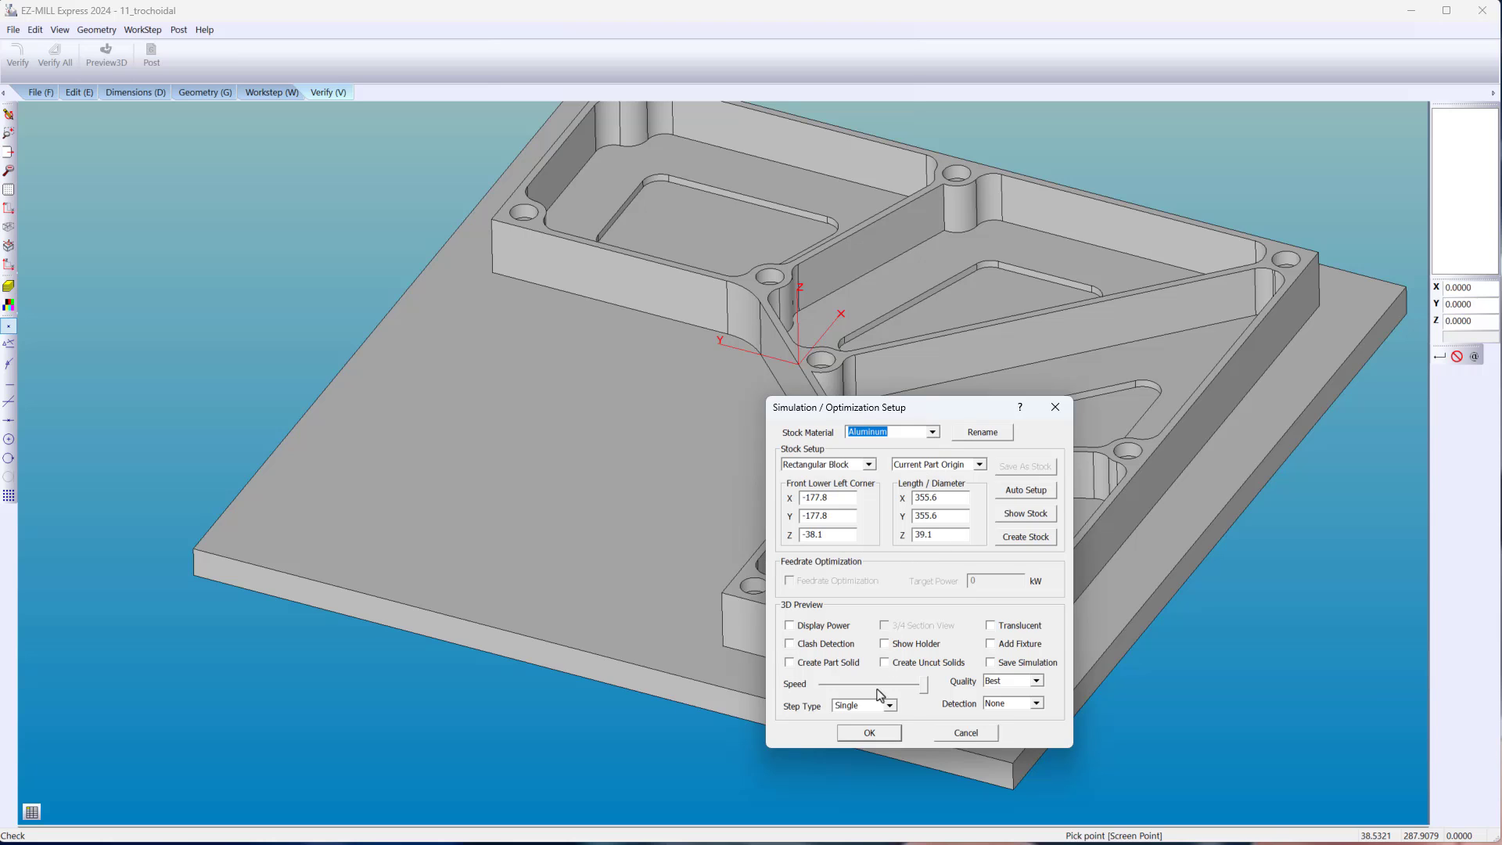
left_click(869, 732)
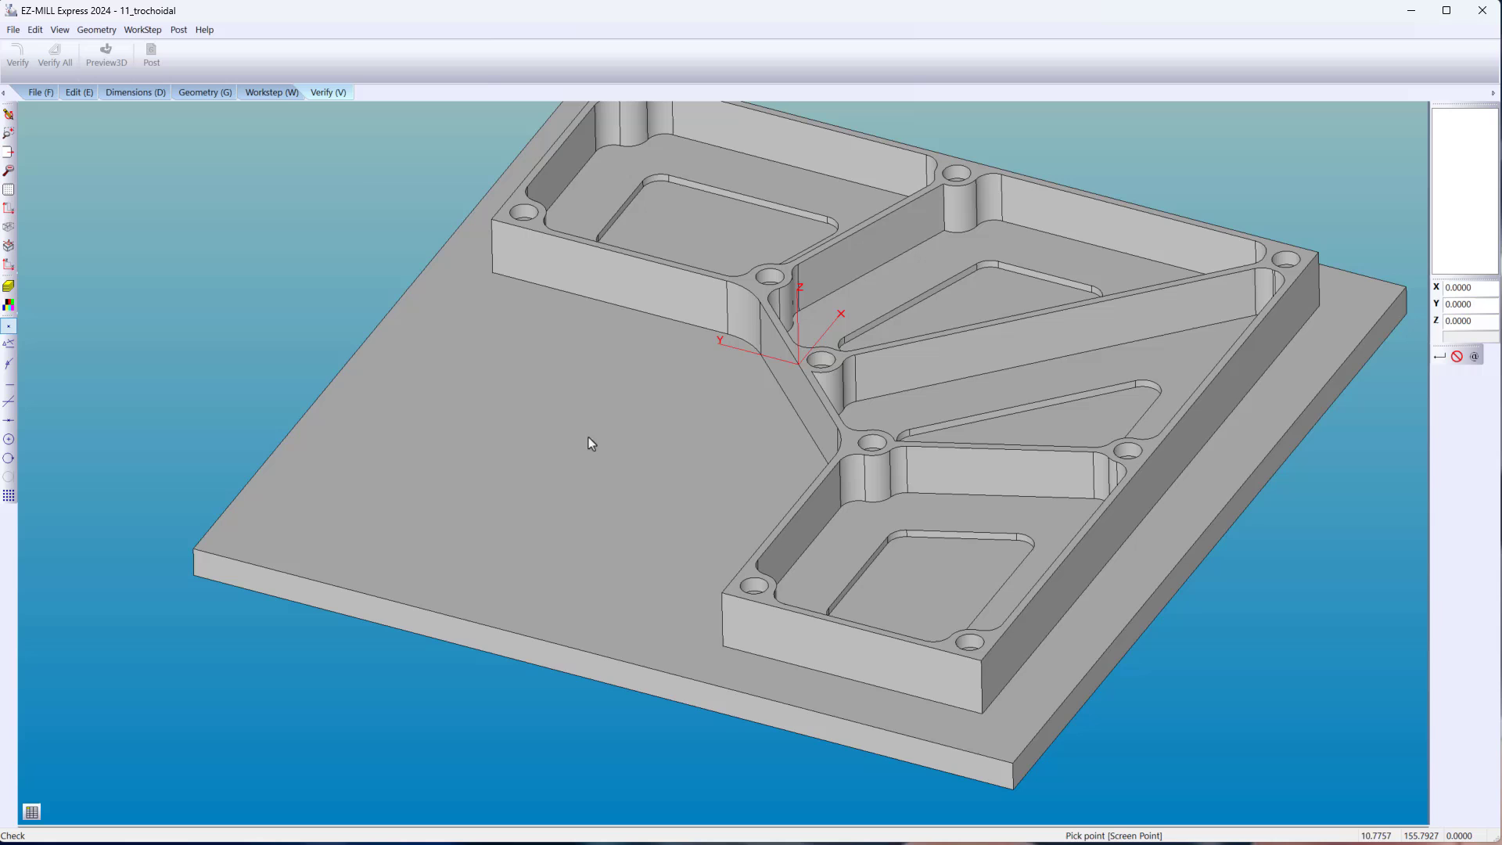
left_click(279, 102)
Create Pocket1 with the Pocket (HSM) cycle, tool 13 and diameter 17.
left_click(274, 94)
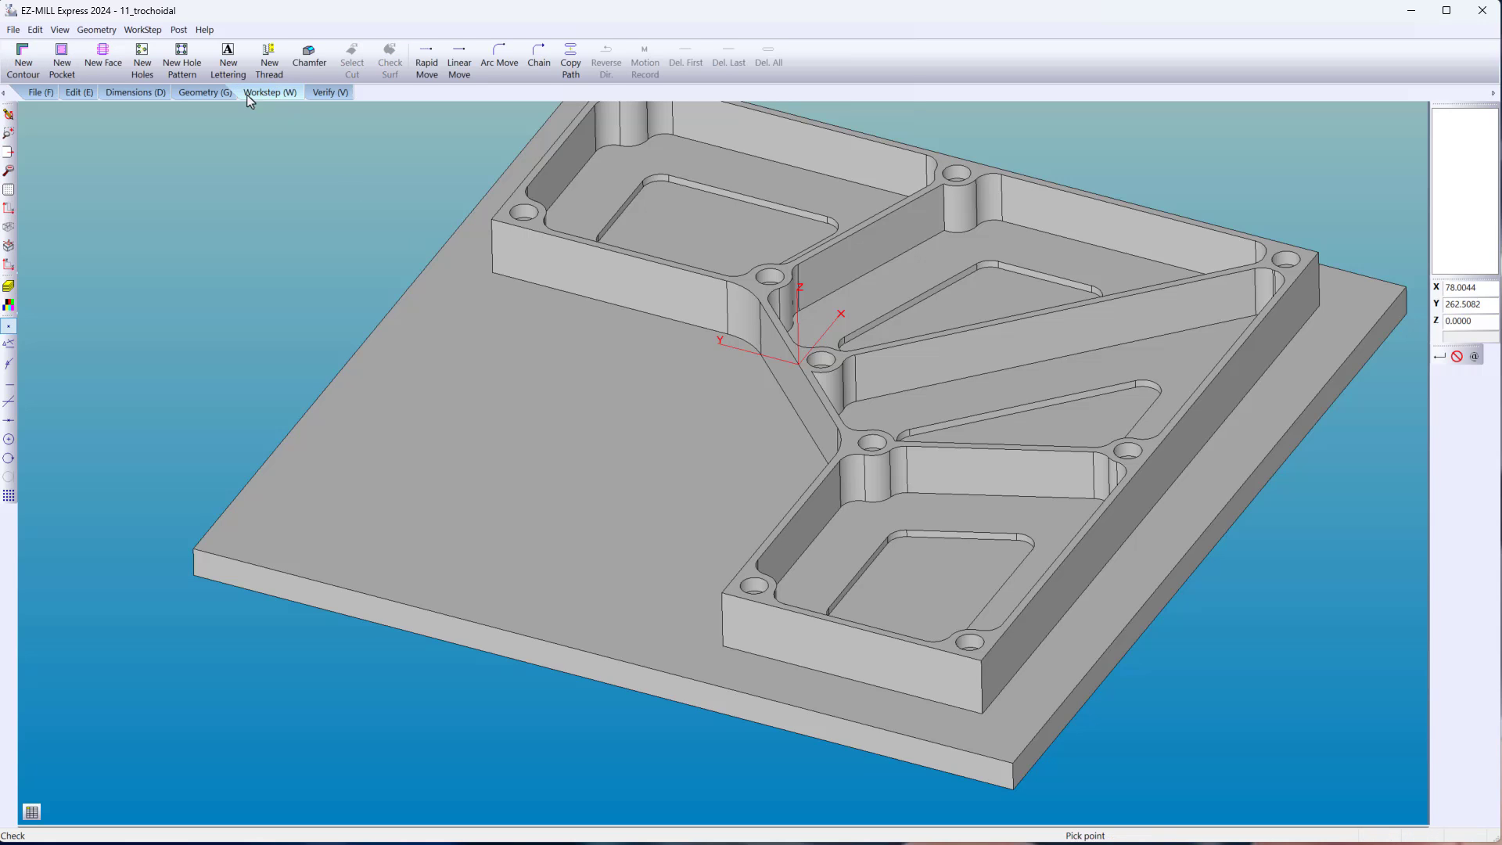
left_click(68, 79)
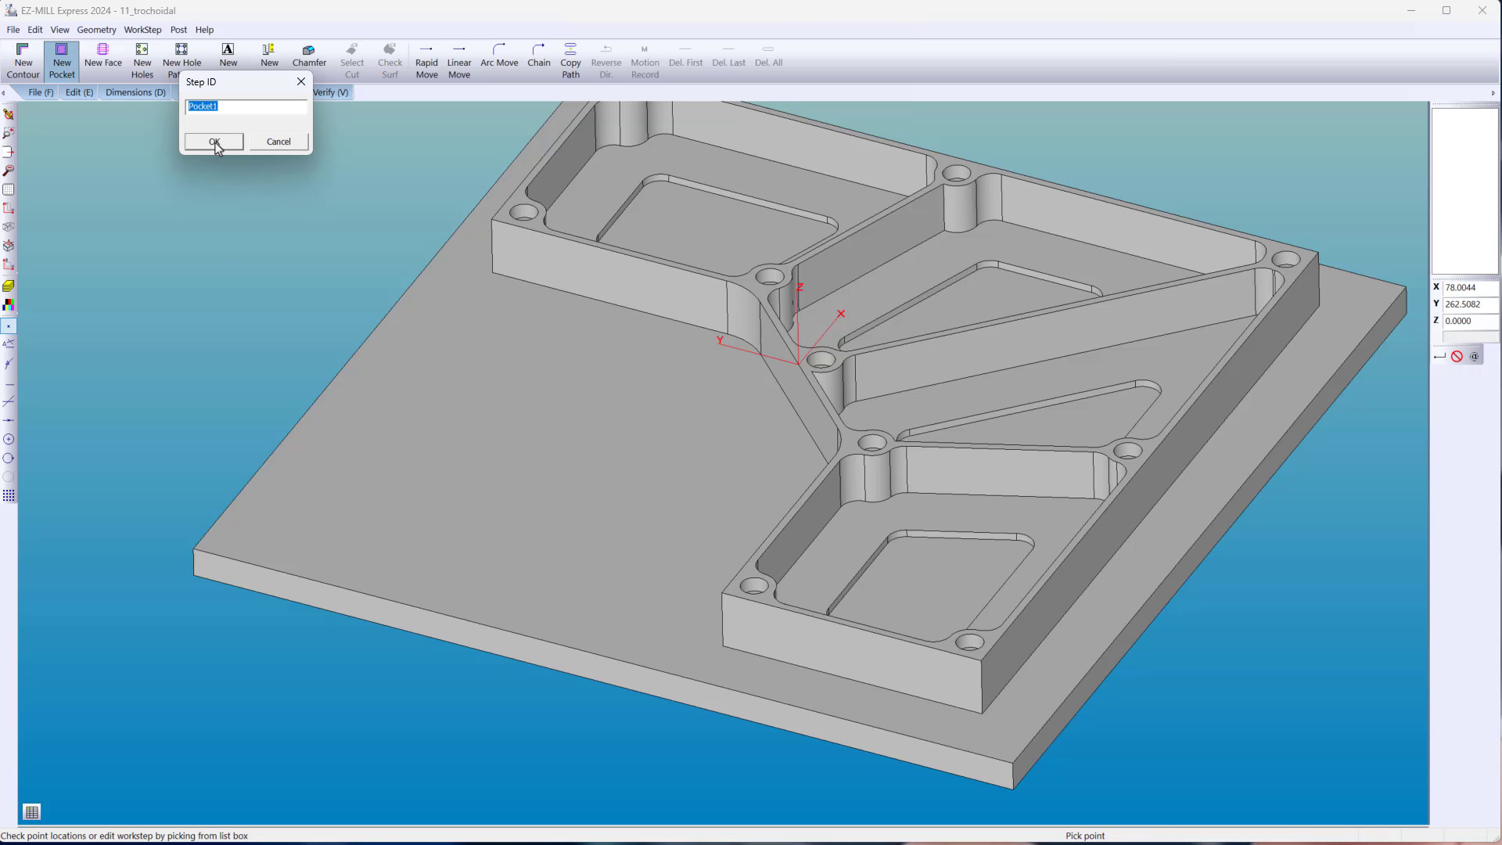
left_click(215, 142)
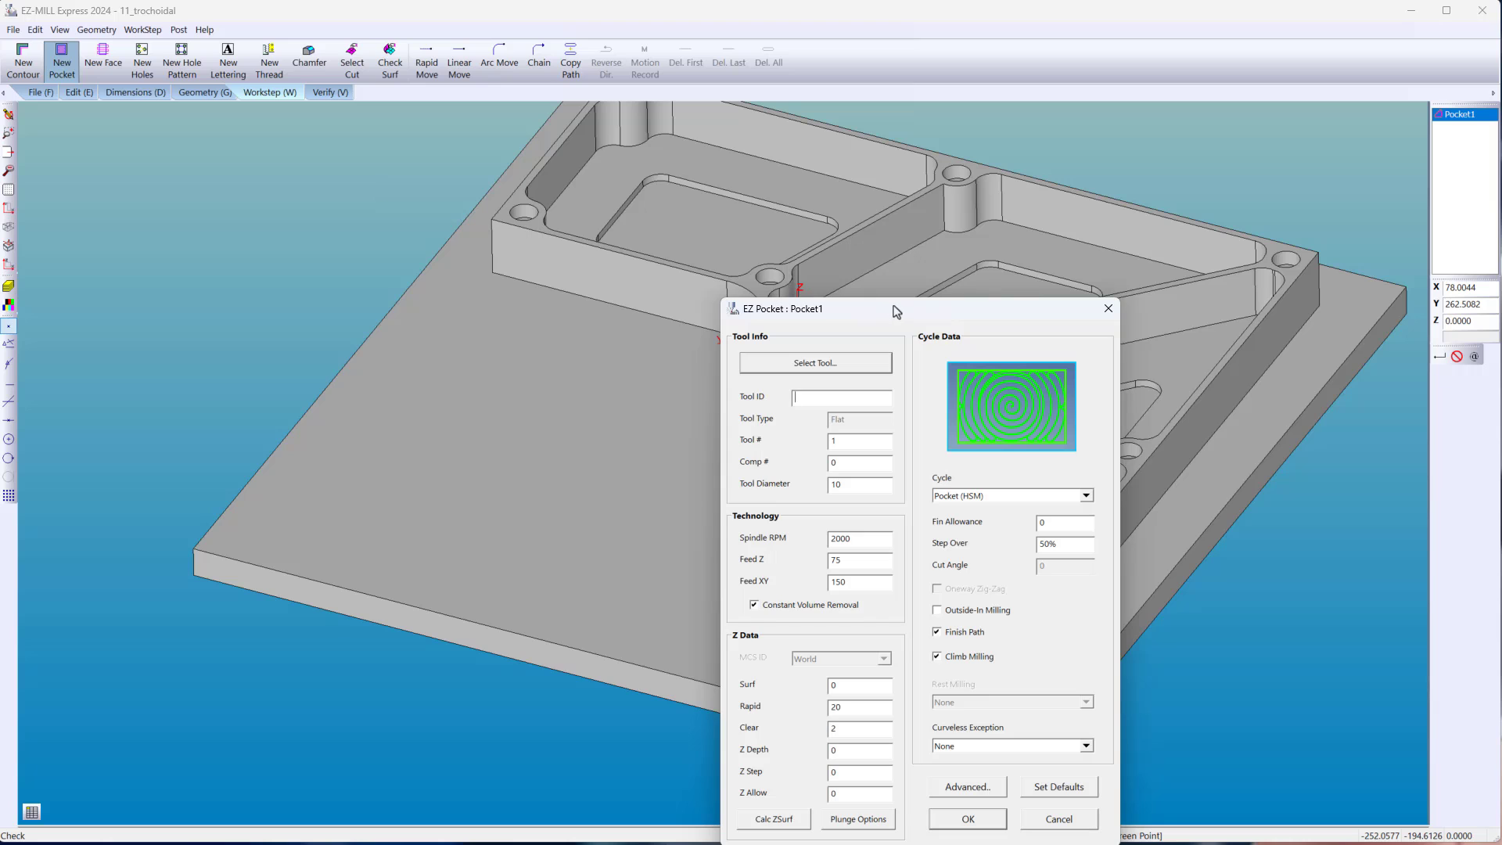
left_click_drag(893, 305, 746, 110)
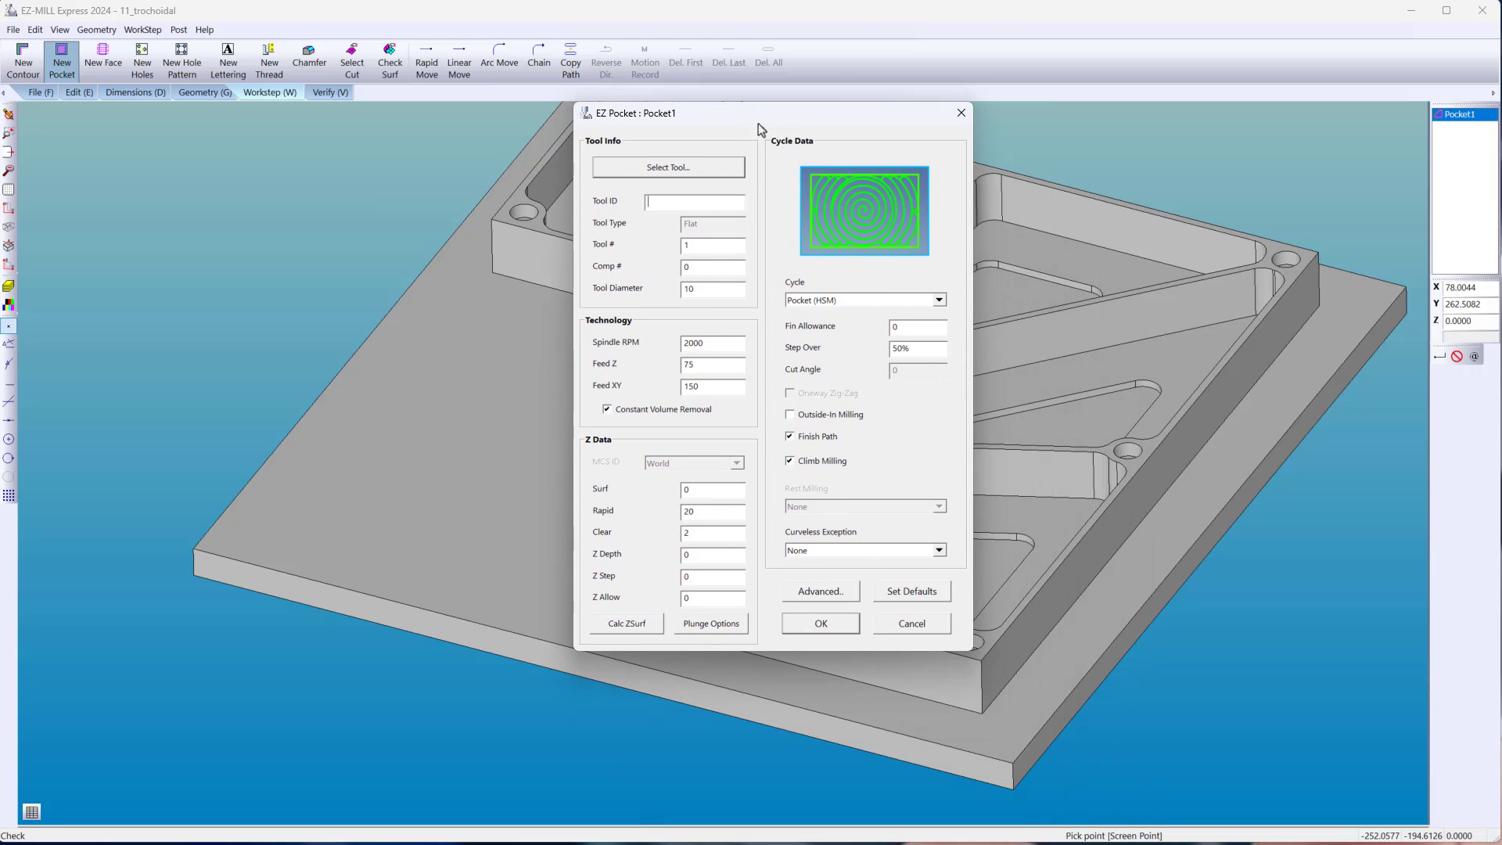
left_click(911, 306)
left_click(911, 307)
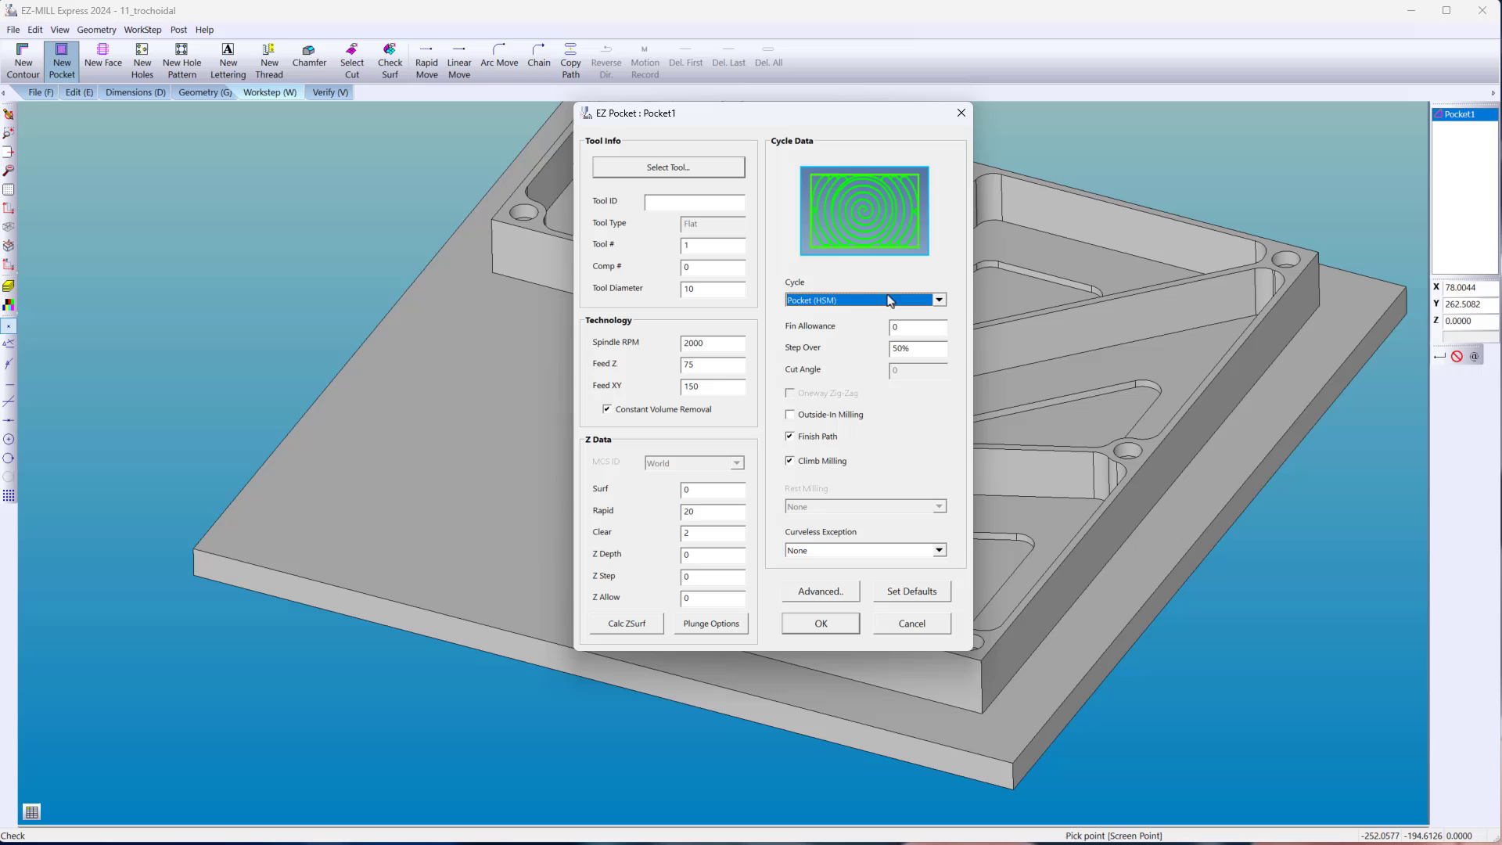
double_click(722, 246)
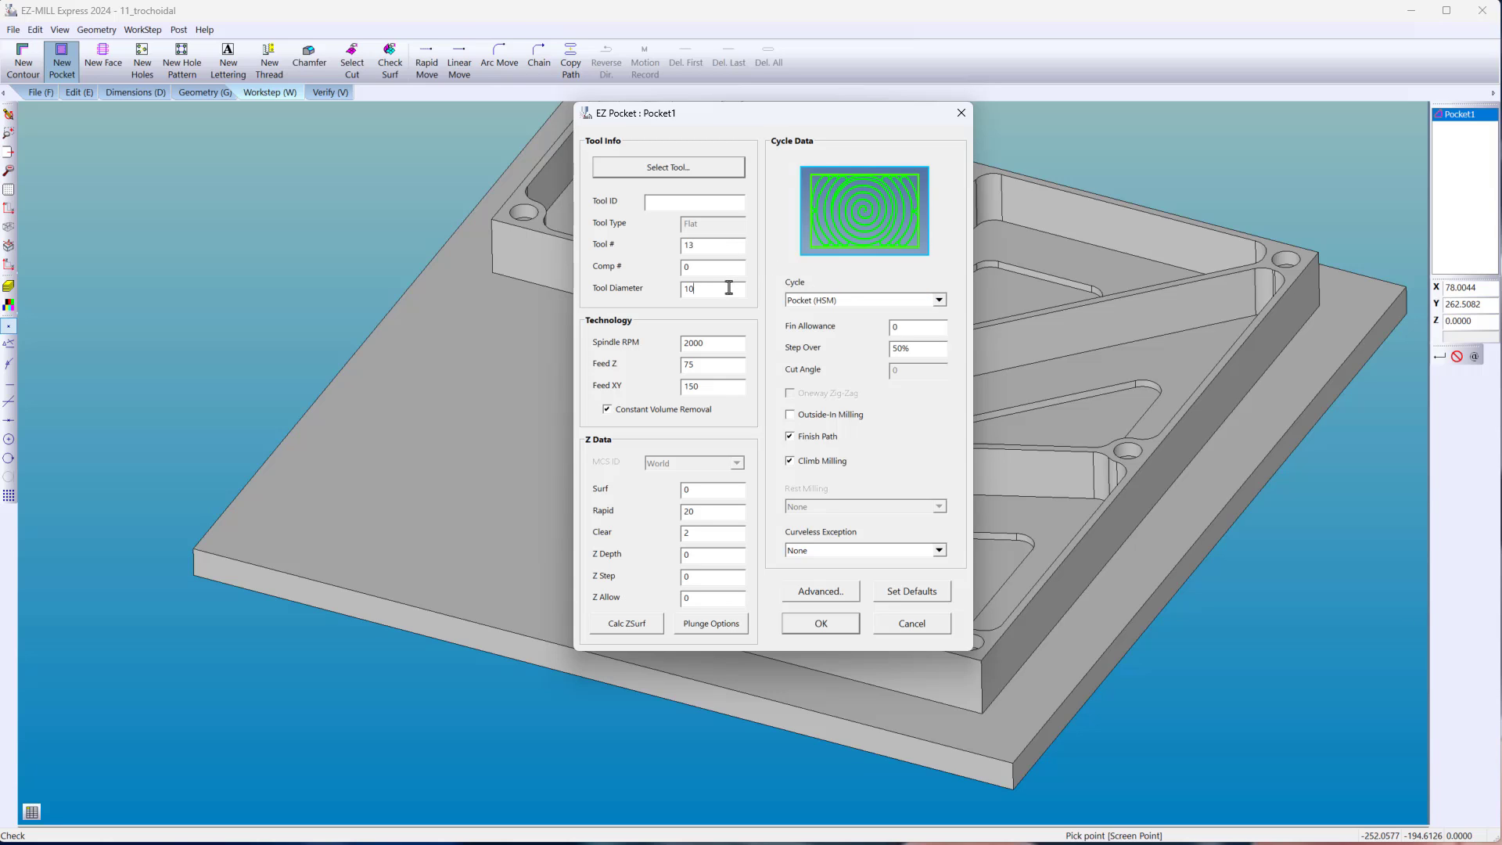
type("17")
Save the pocket settings as the default template 'ezcam'.
left_click(915, 593)
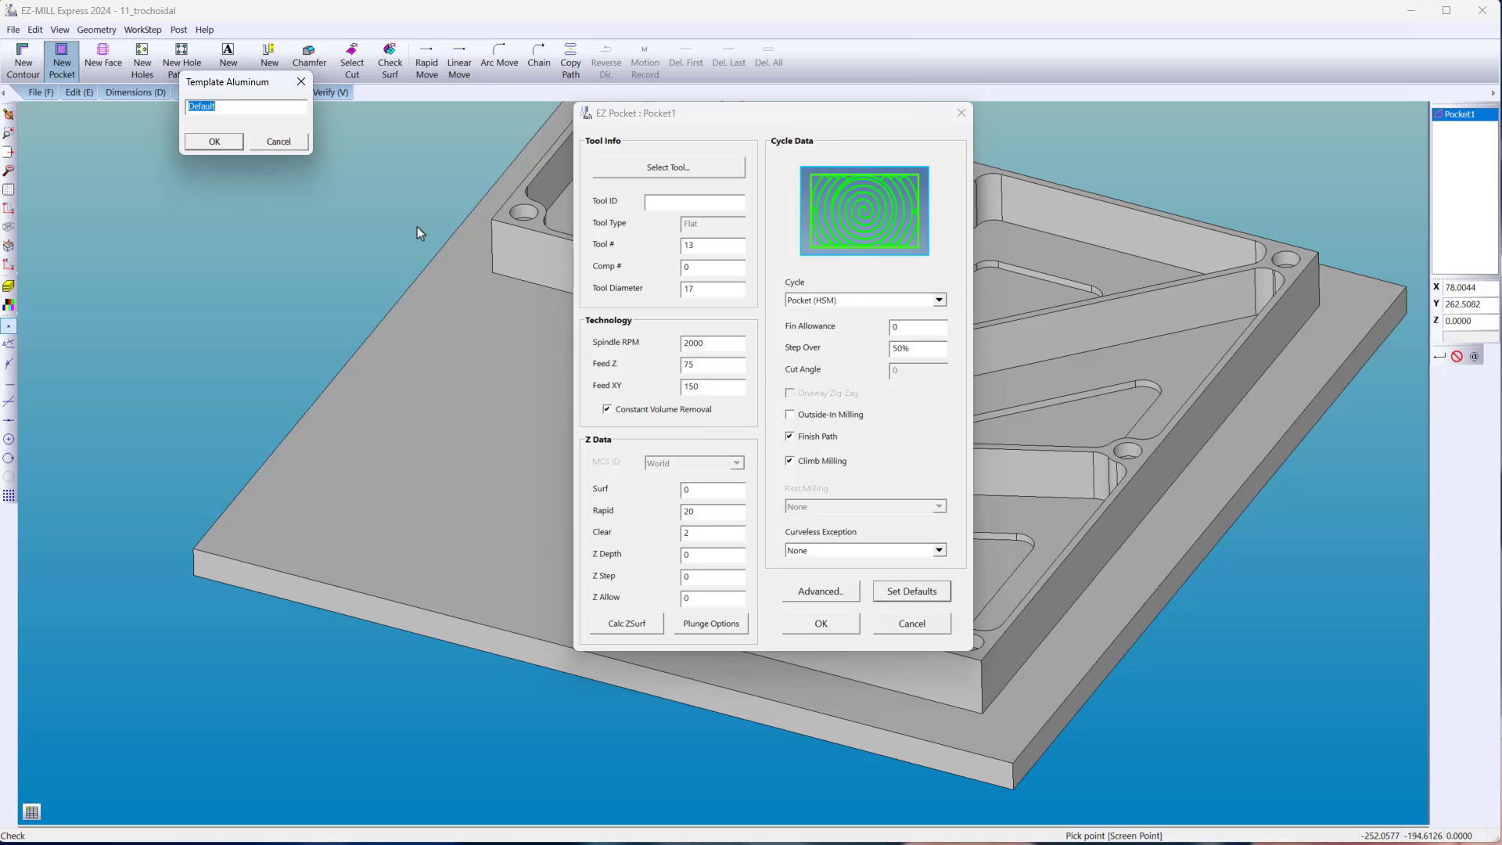
left_click_drag(226, 91, 682, 188)
type("ez")
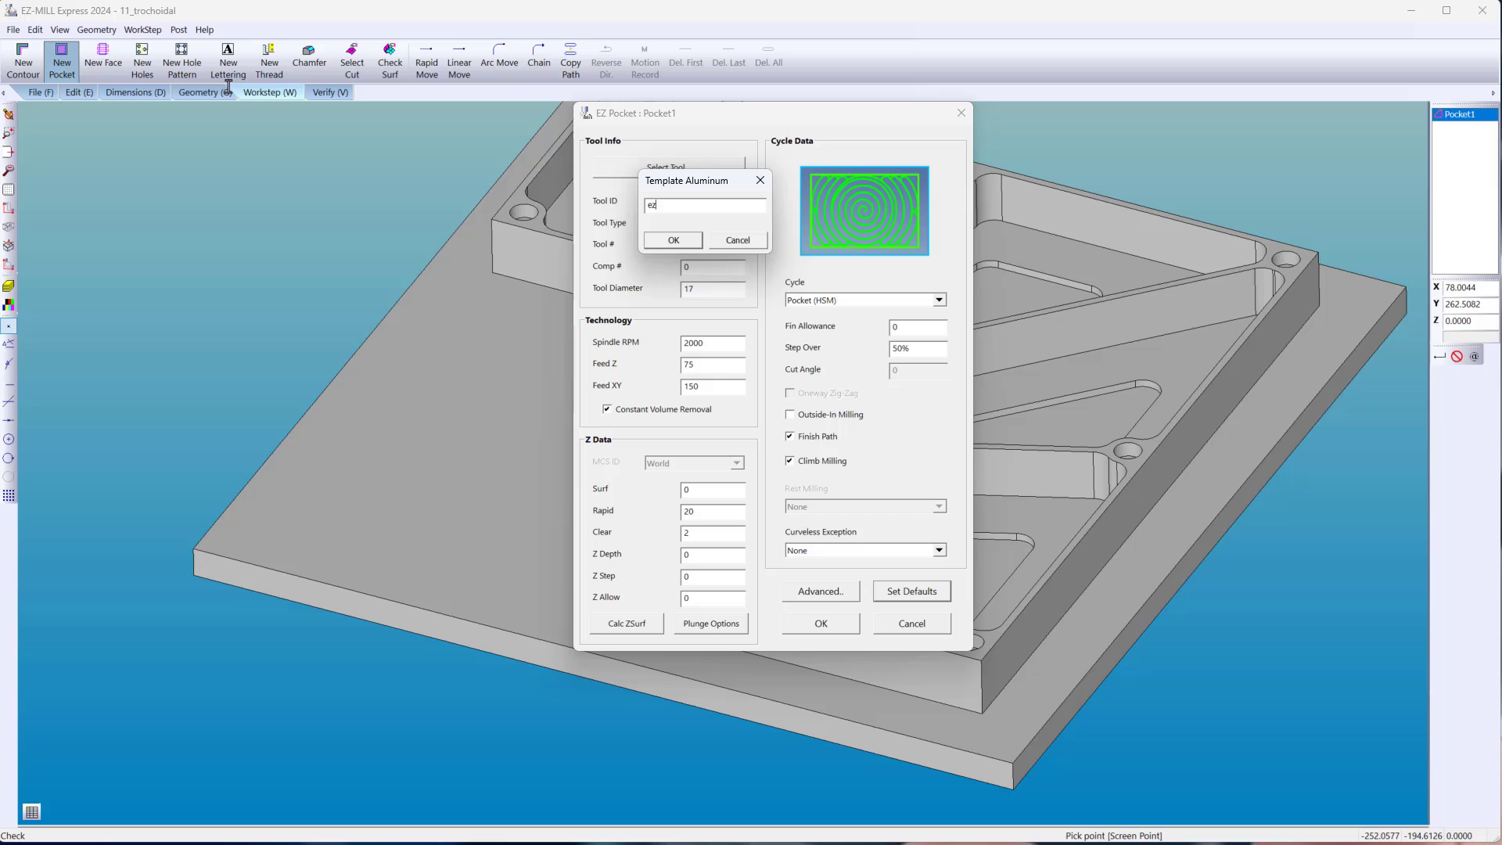
type("cam")
left_click(674, 241)
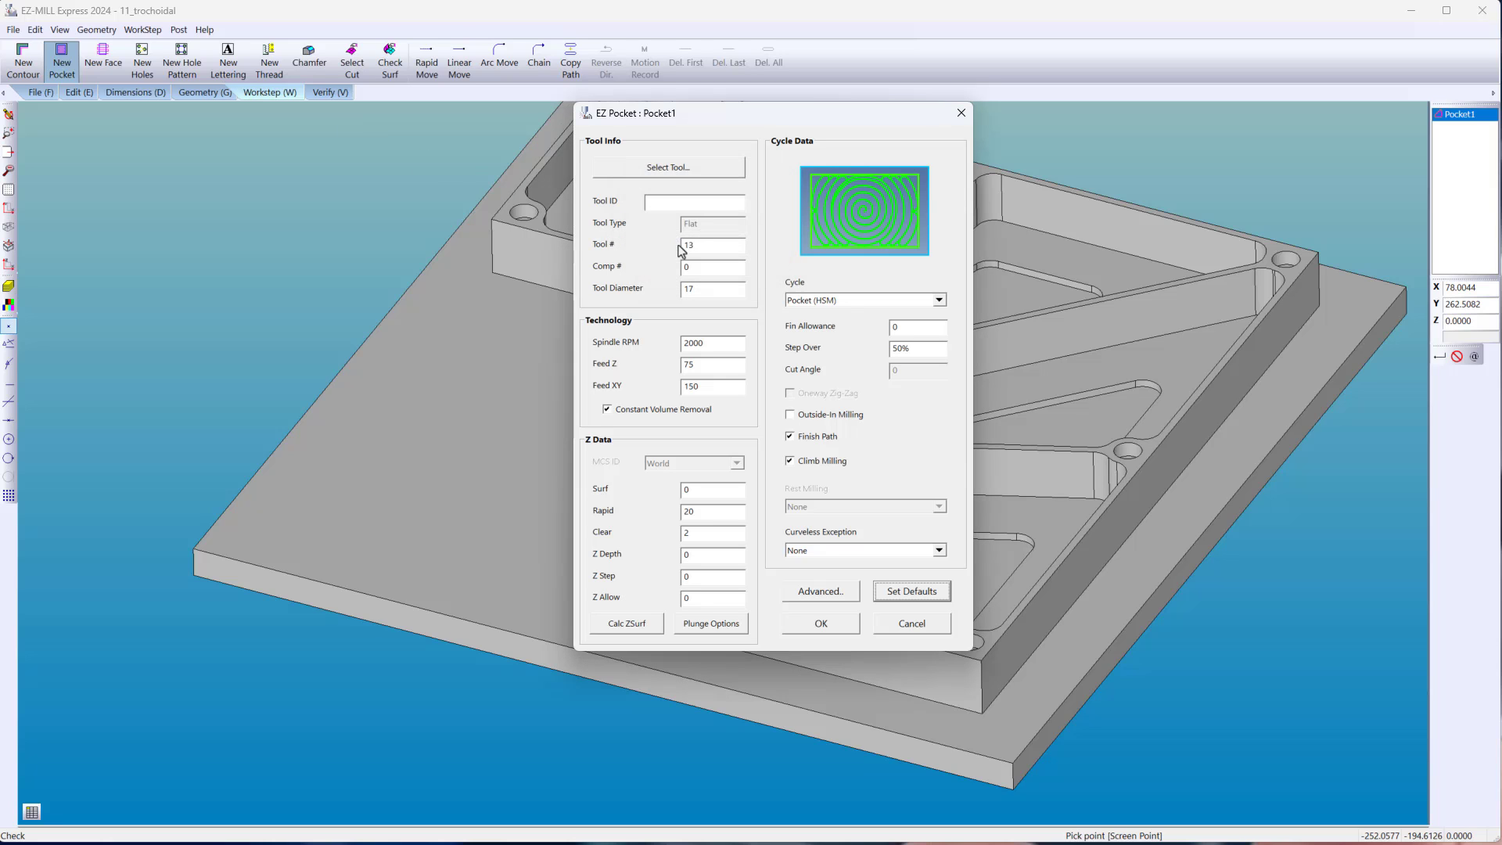
Accept the settings and pick the plate's base surface to machine.
left_click(836, 625)
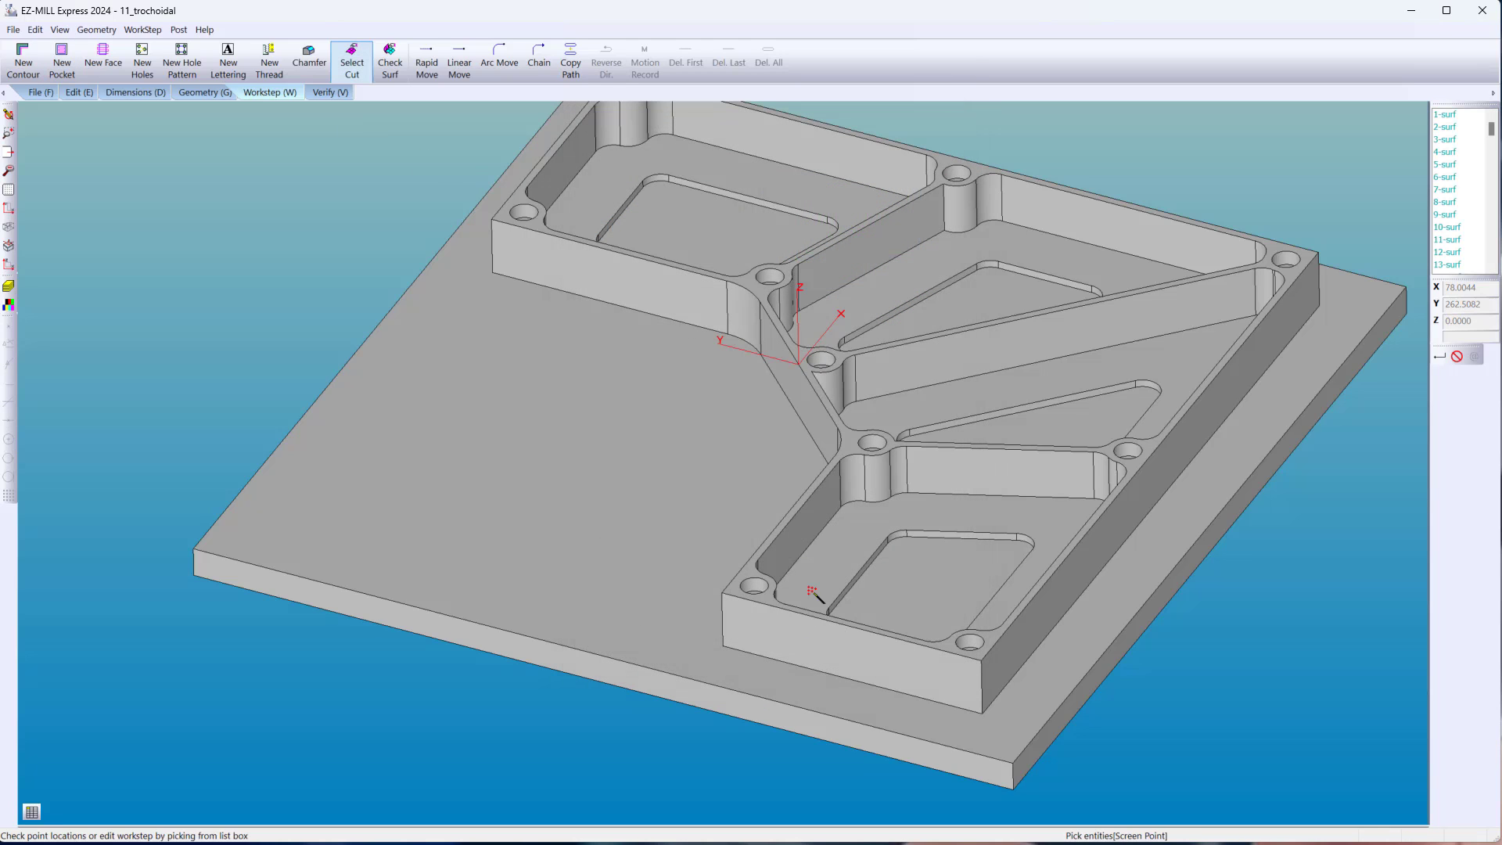
left_click(708, 467)
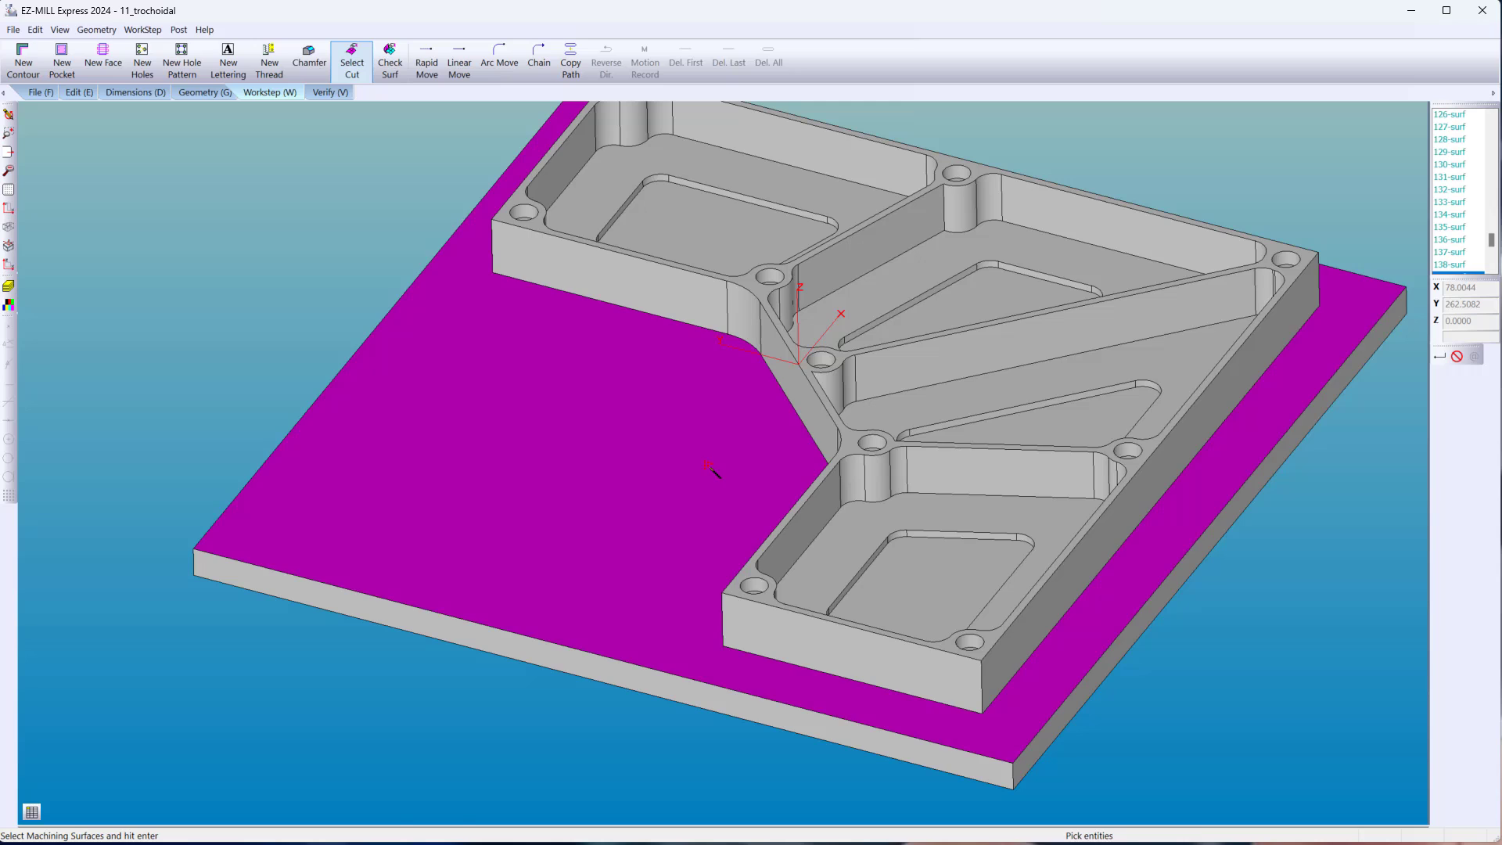
key("Return")
Verify Pocket1 and zoom in to inspect the trochoidal toolpath on the plate floor.
left_click(329, 93)
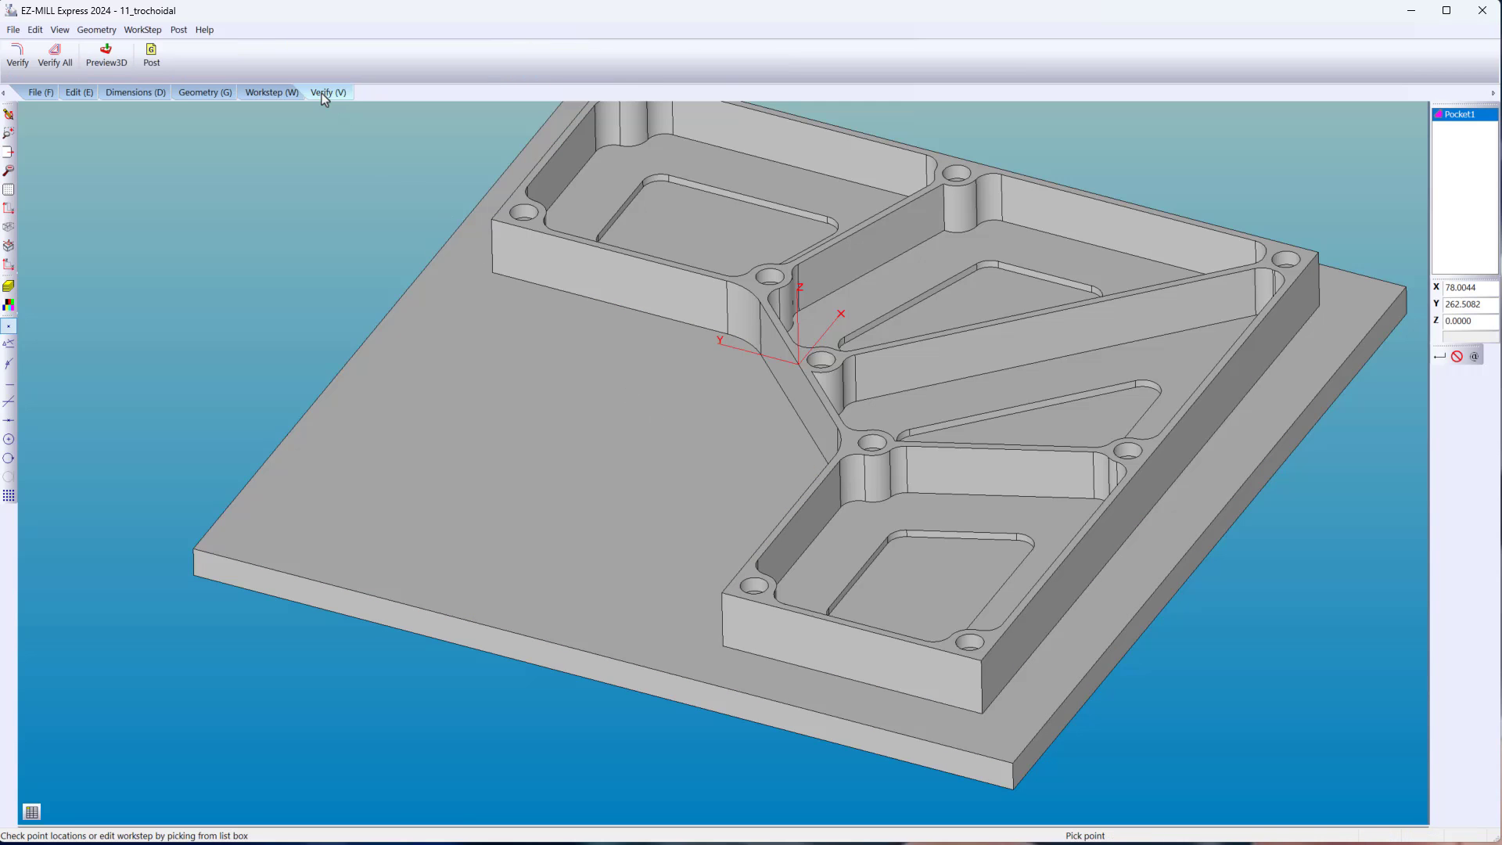
left_click(23, 60)
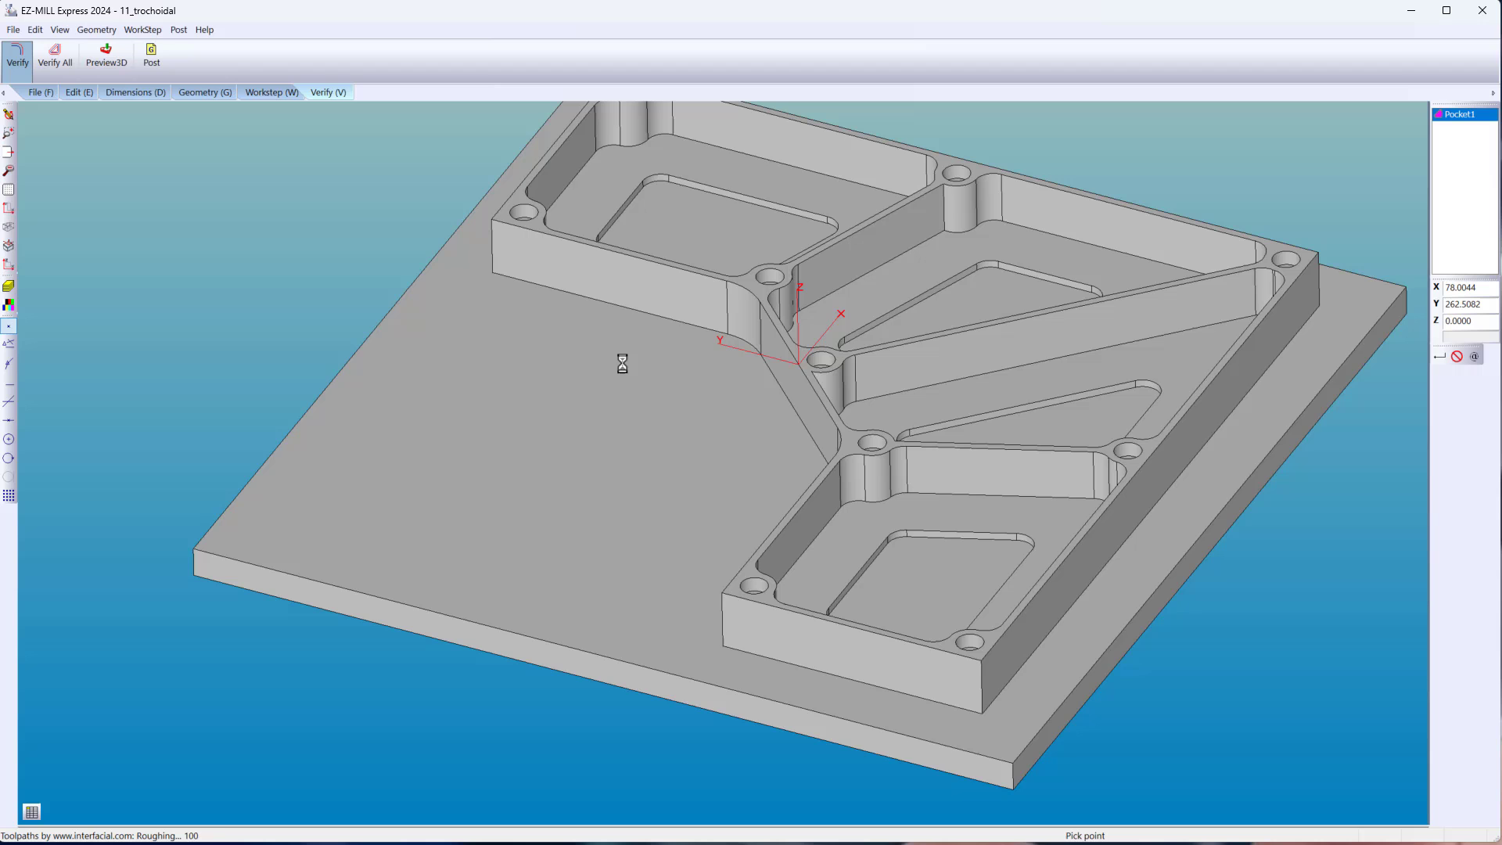
scroll(678, 326, "up", 6)
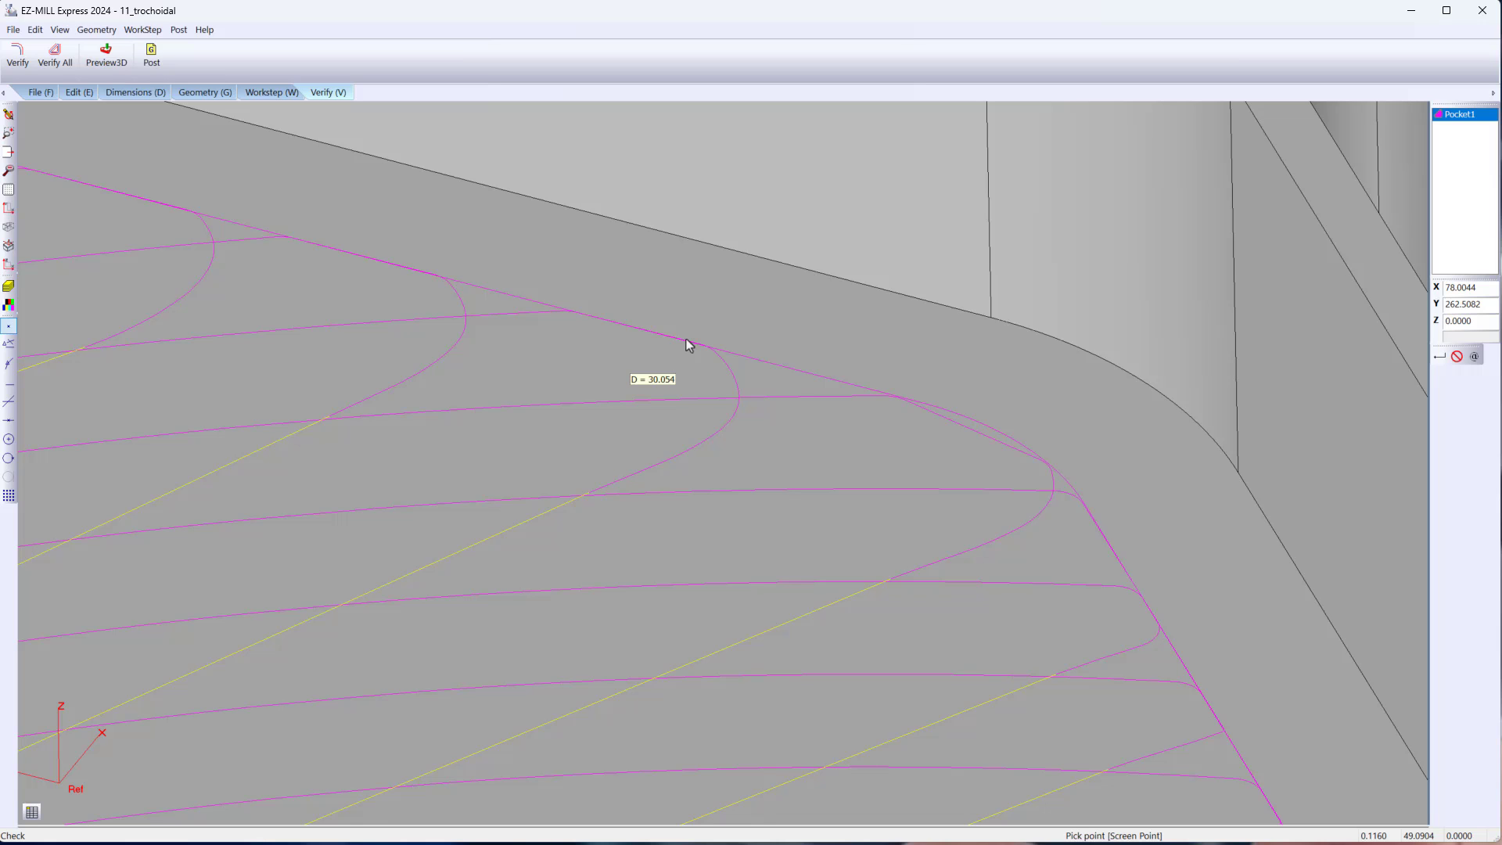
scroll(696, 336, "down", 10)
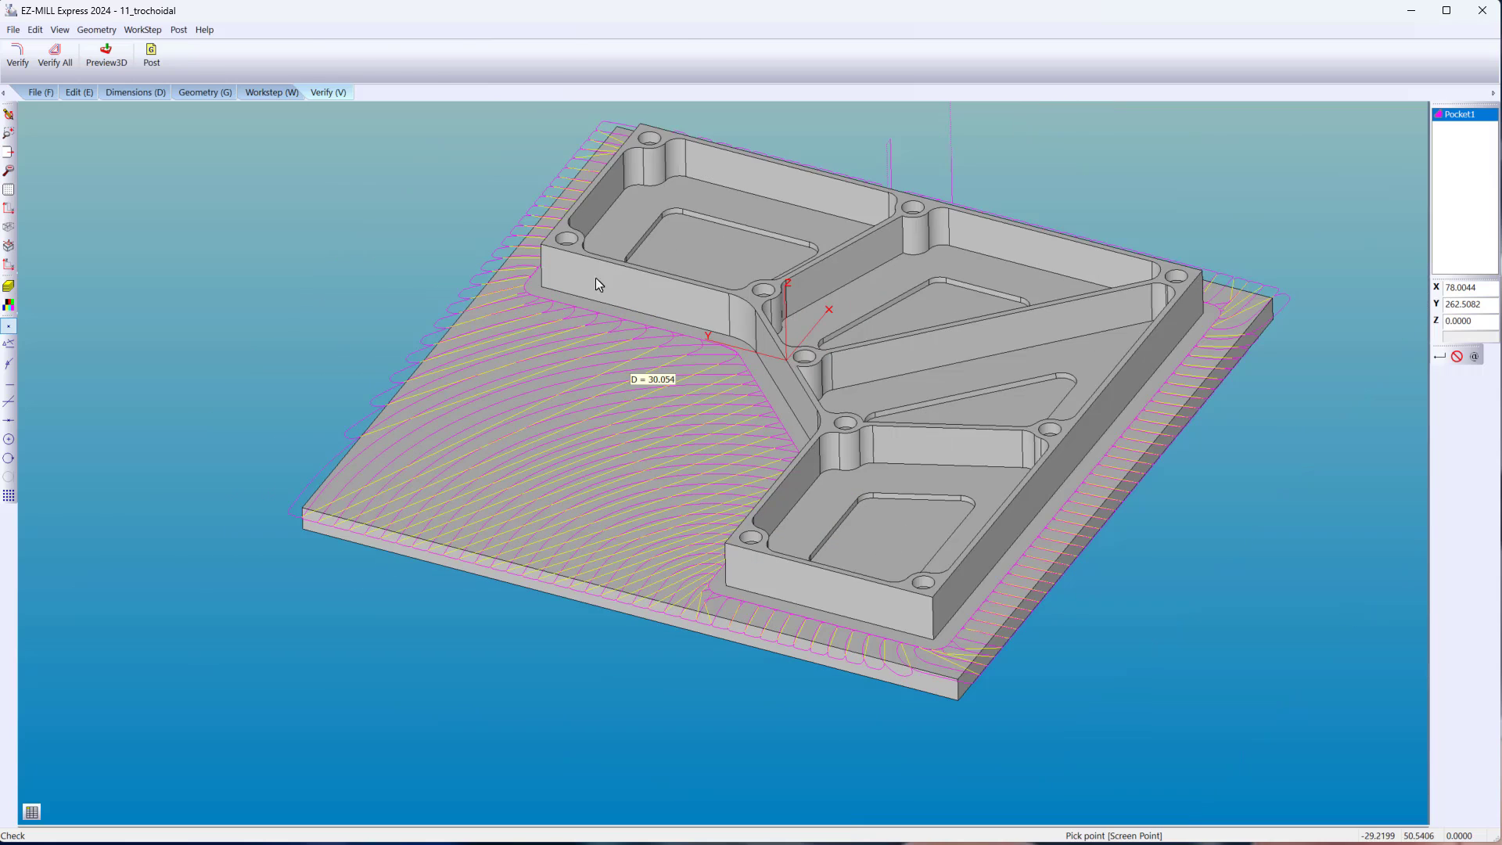
left_click(271, 92)
Create Pocket2 from the ezcam template and accept its settings for surface selection.
left_click(63, 61)
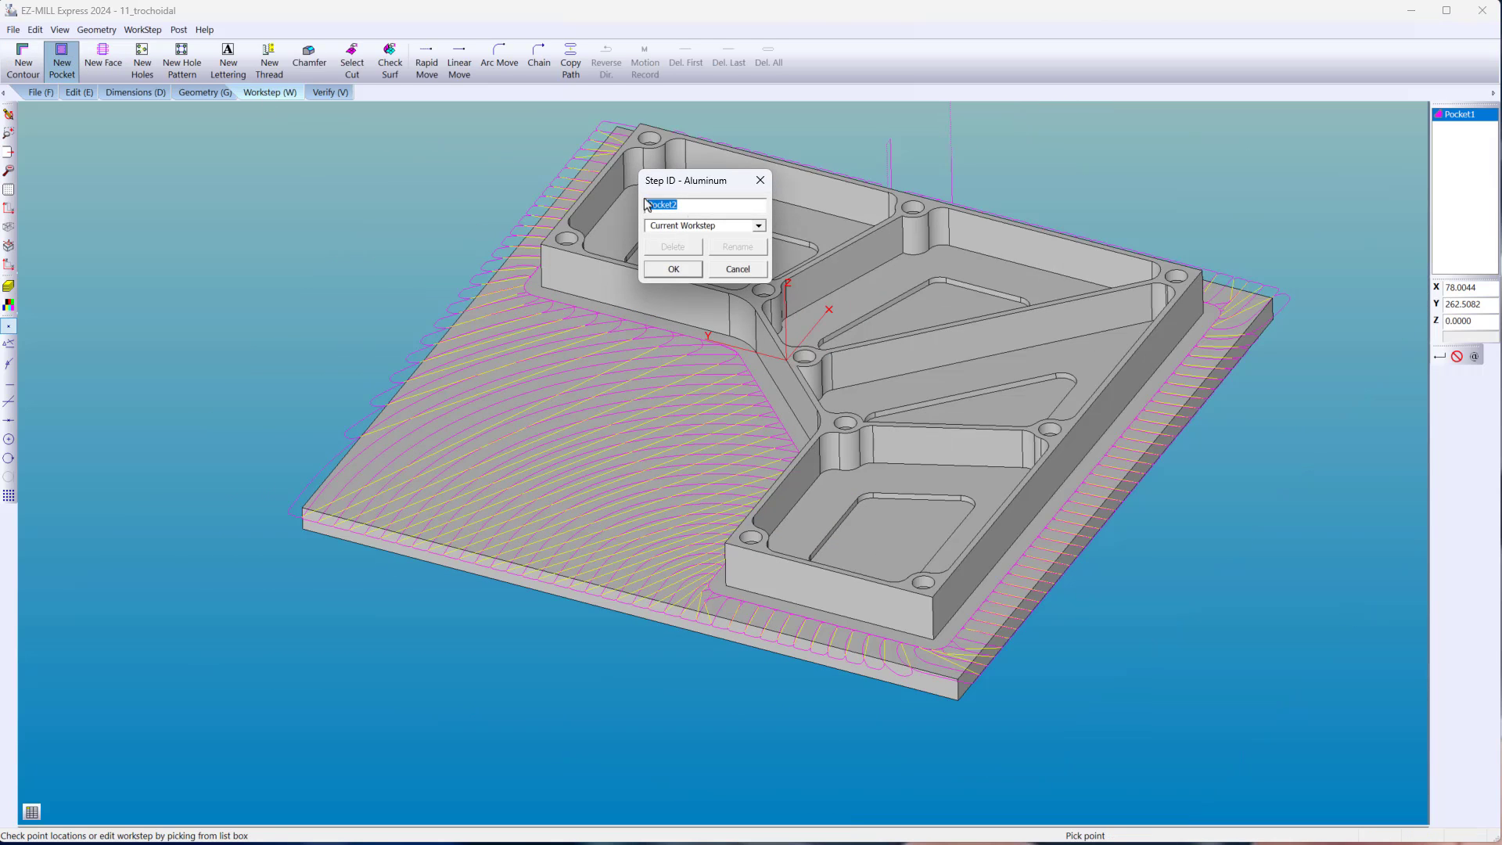
left_click(759, 226)
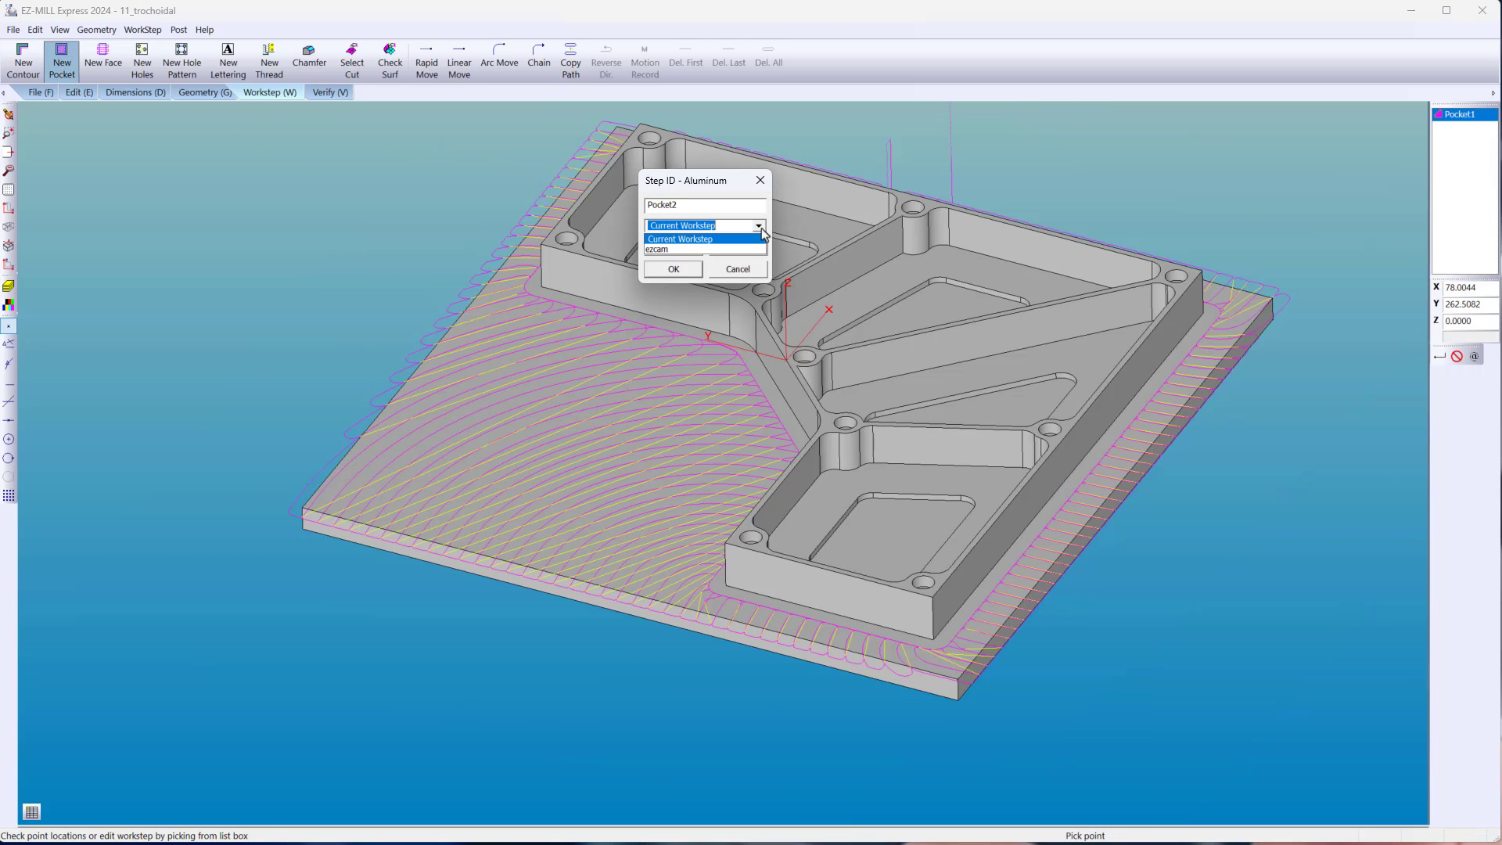
left_click(734, 256)
double_click(726, 283)
left_click(731, 320)
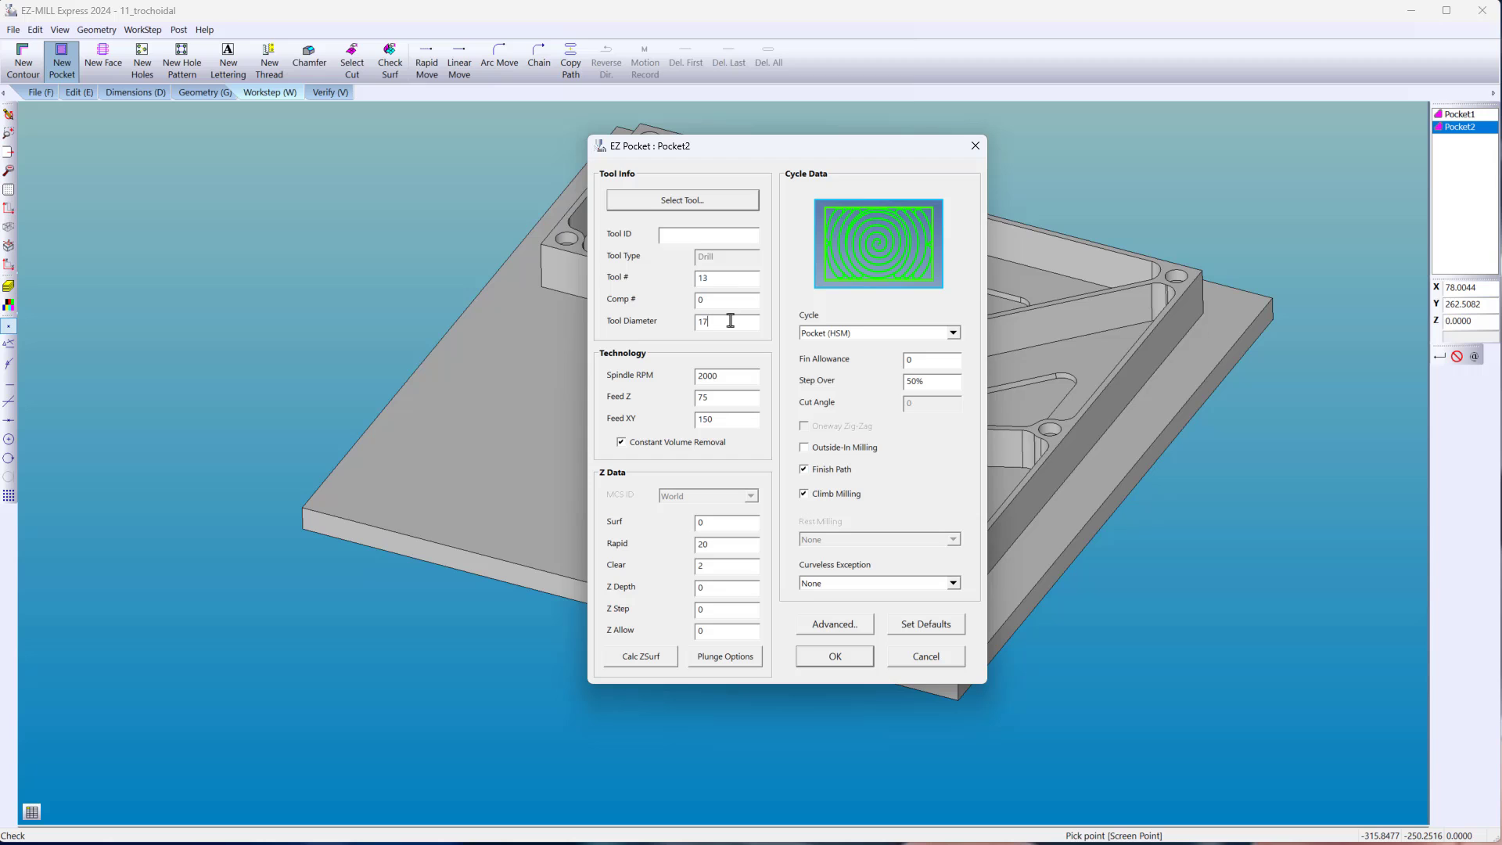
left_click(864, 657)
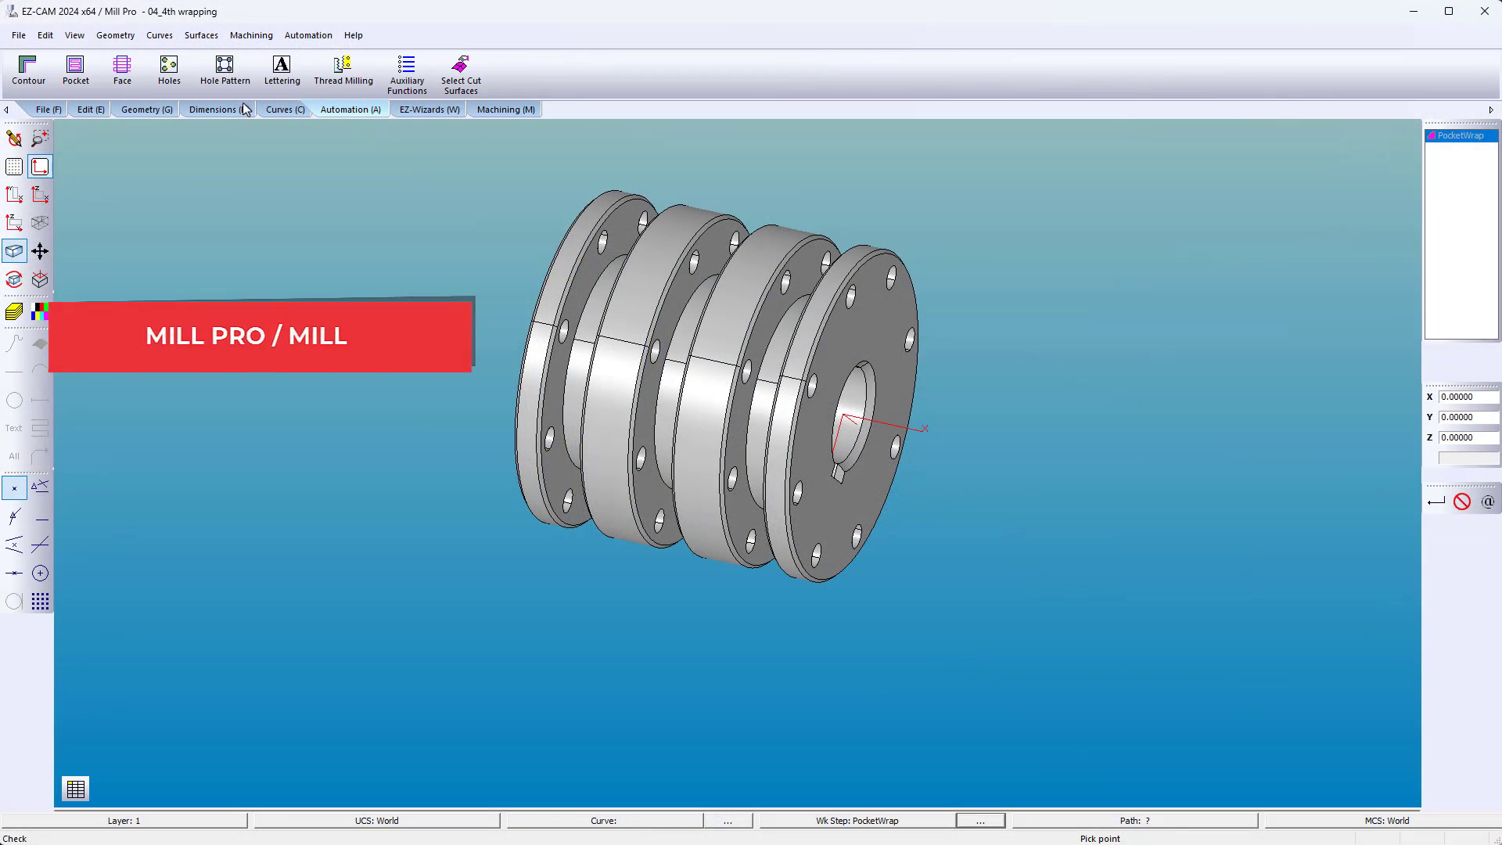
Add a plain Pocket cycle step machining the three wrapped groove surfaces.
left_click(76, 71)
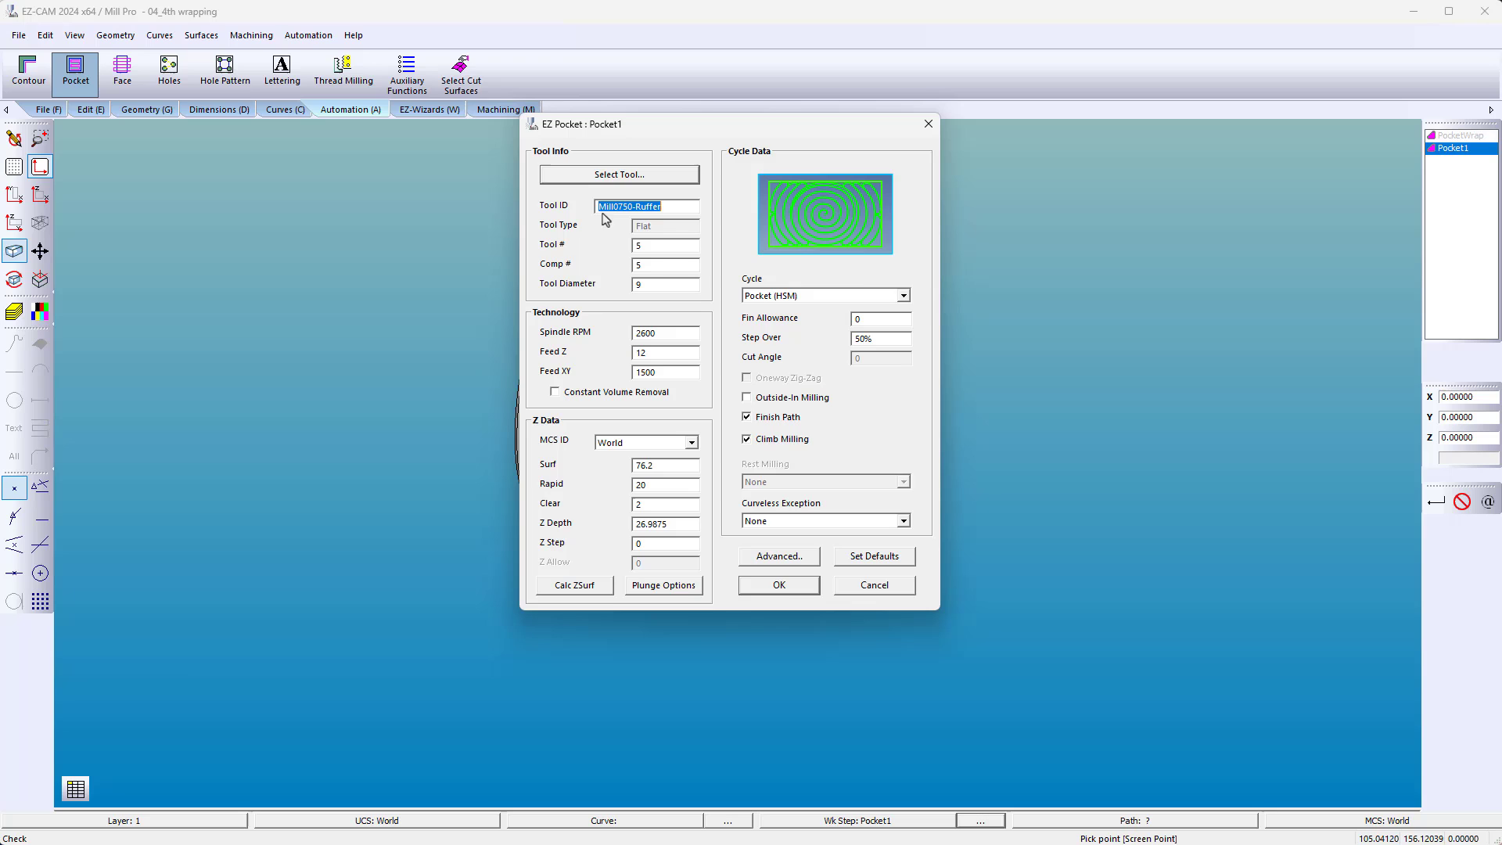
left_click(906, 295)
left_click(897, 307)
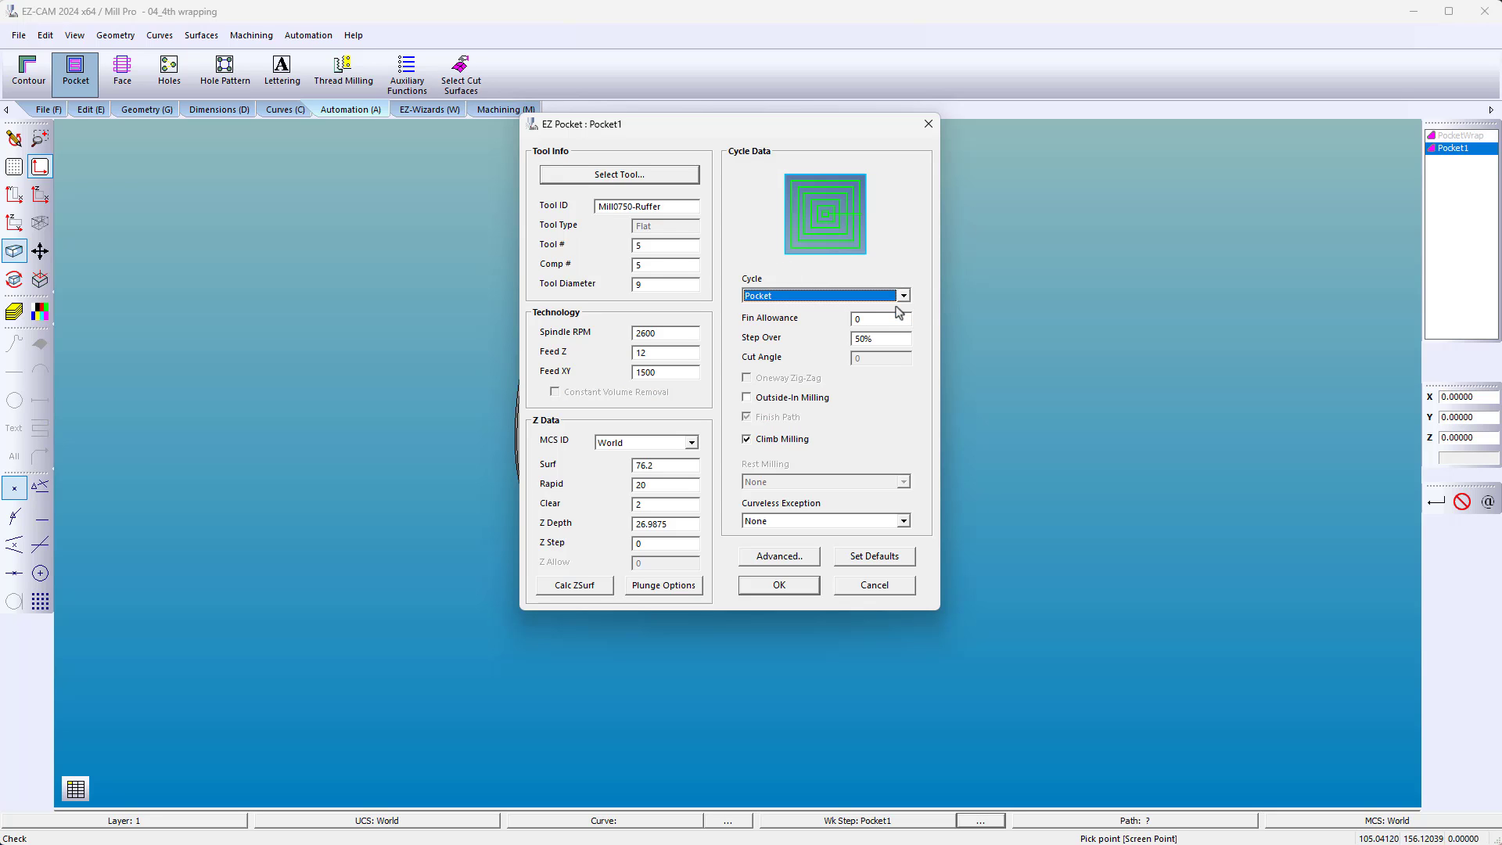
left_click(894, 322)
left_click(791, 589)
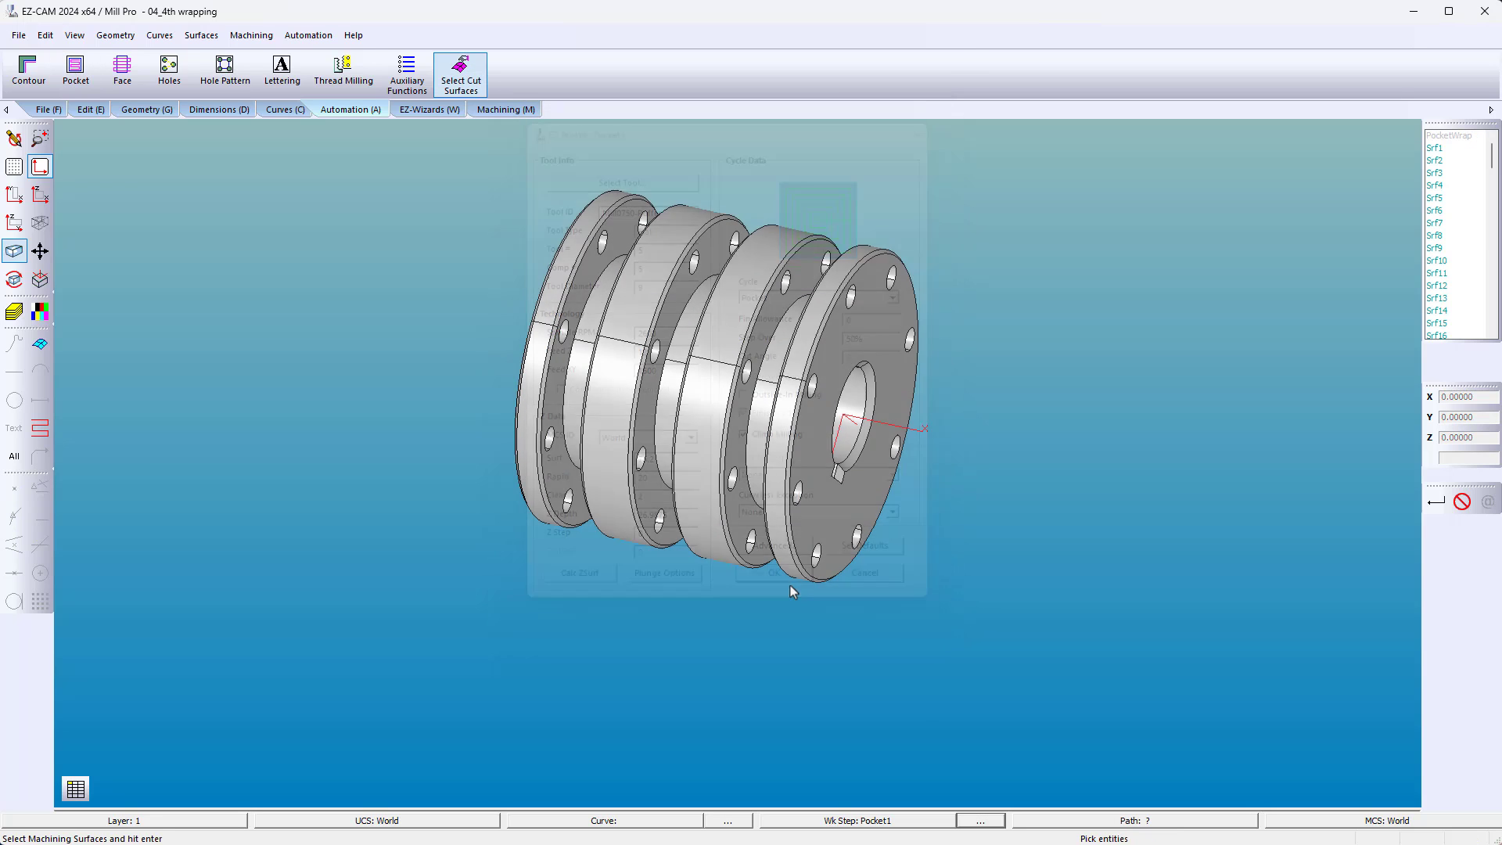
left_click(769, 403)
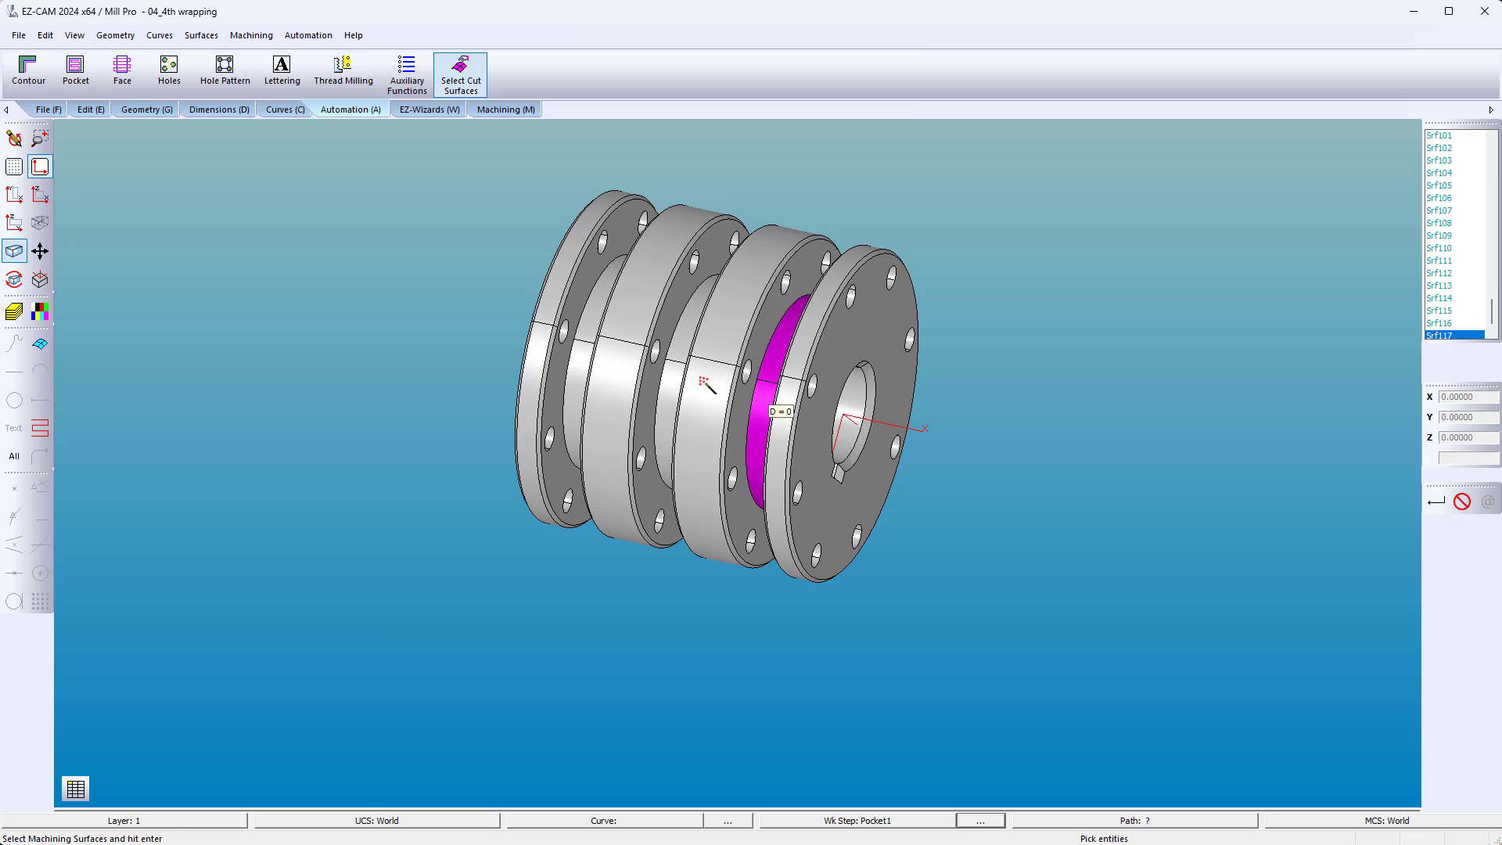
left_click(679, 373)
left_click(589, 359)
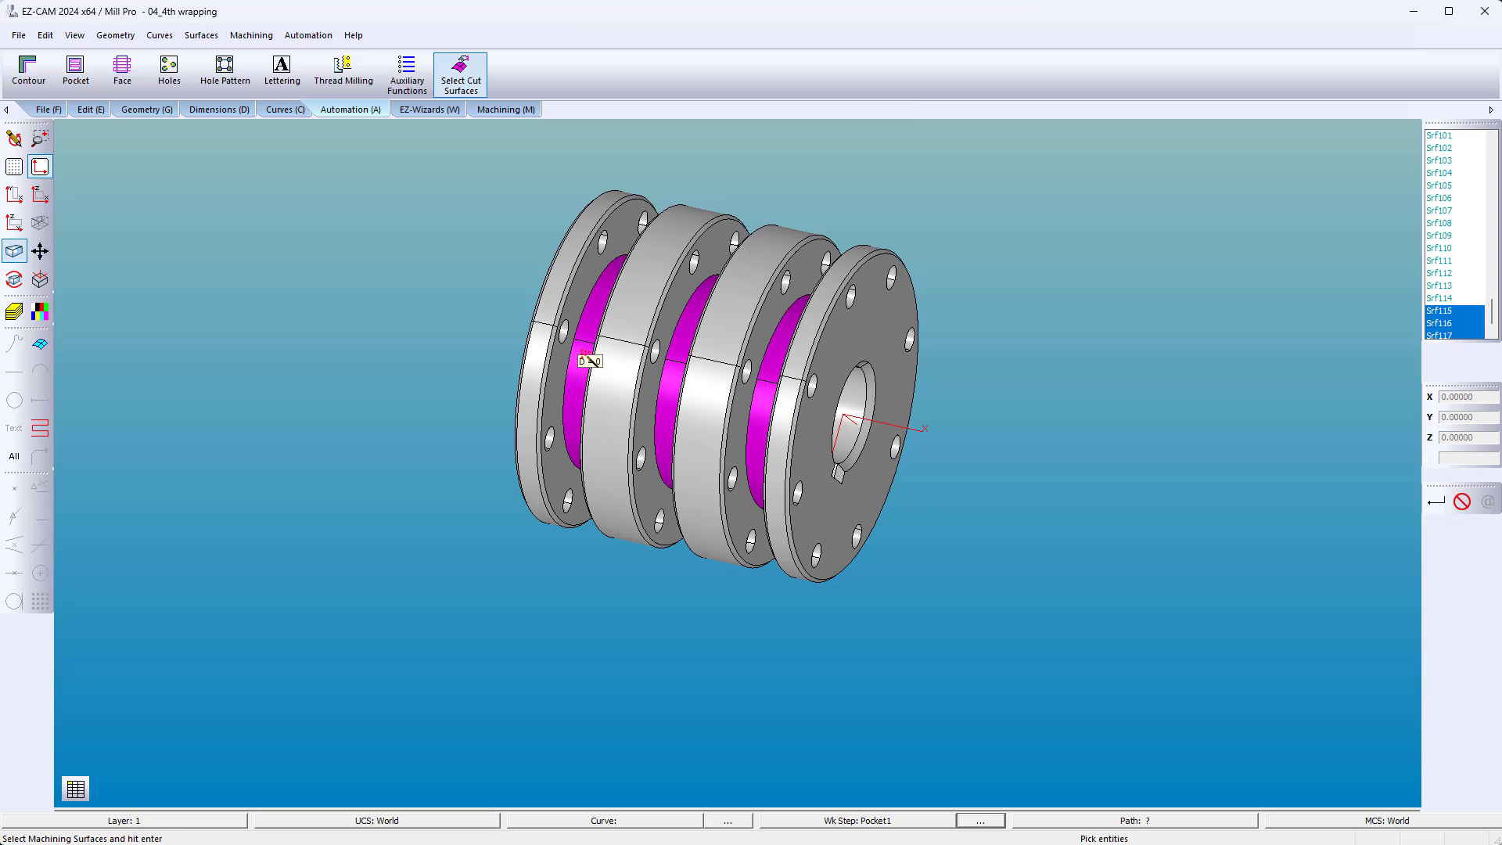
key("Return")
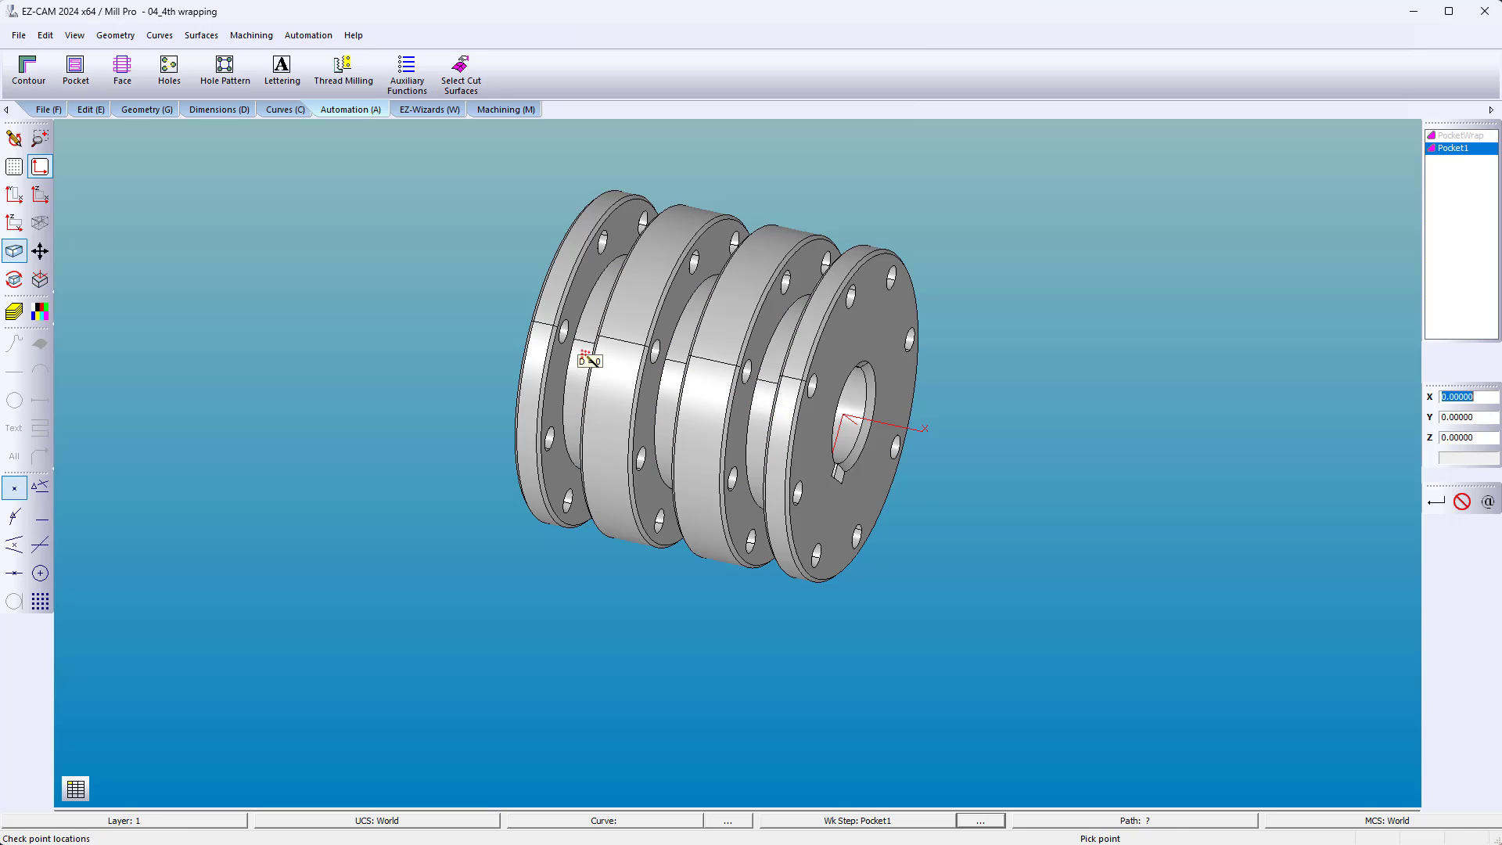
Verify the groove toolpath and preview the machined cylinder in 3D.
left_click(486, 110)
left_click(502, 90)
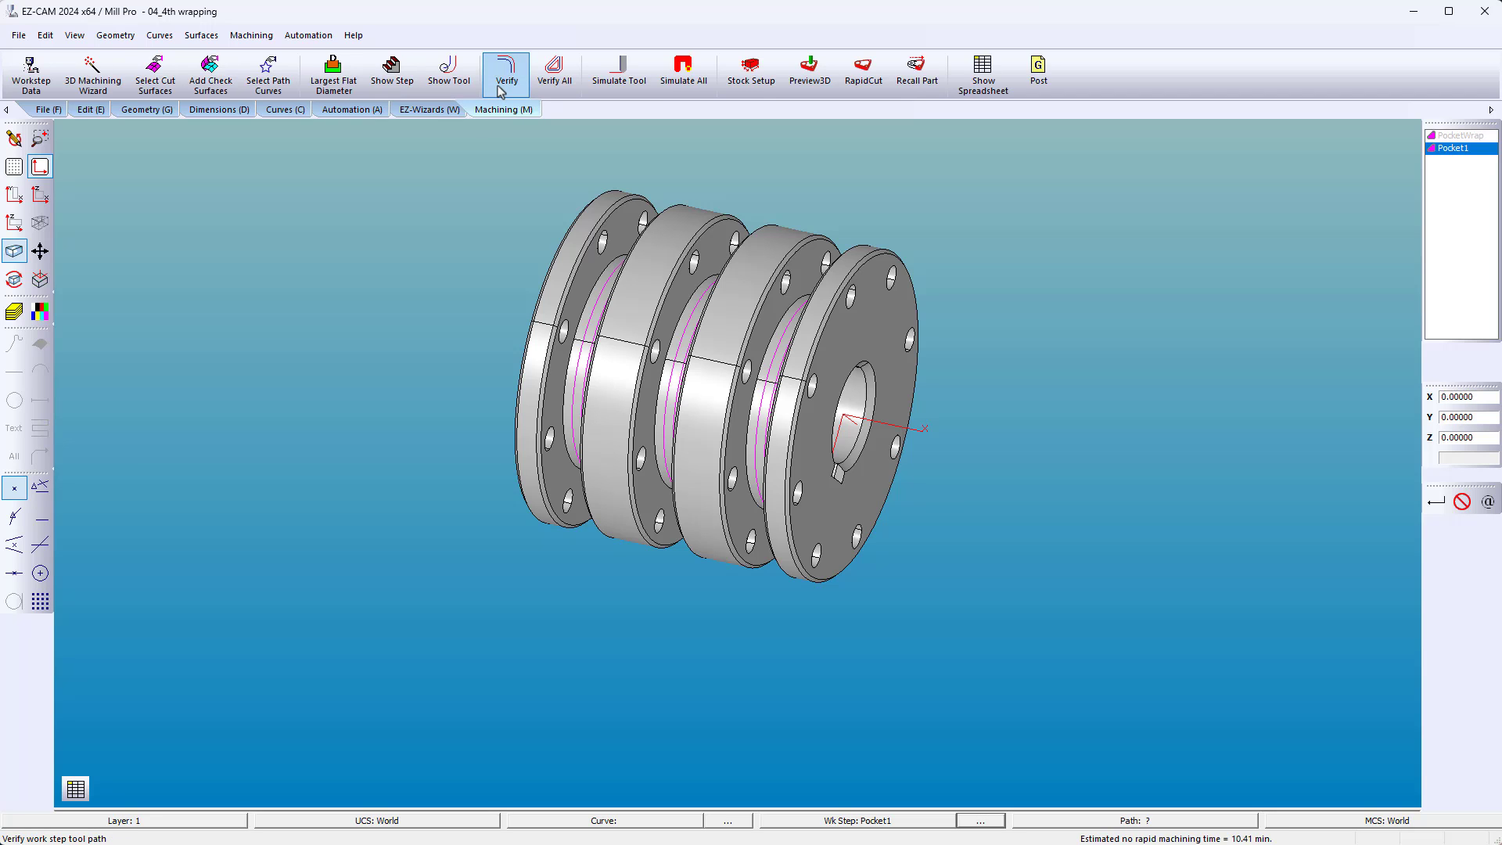
left_click_drag(689, 344, 656, 335)
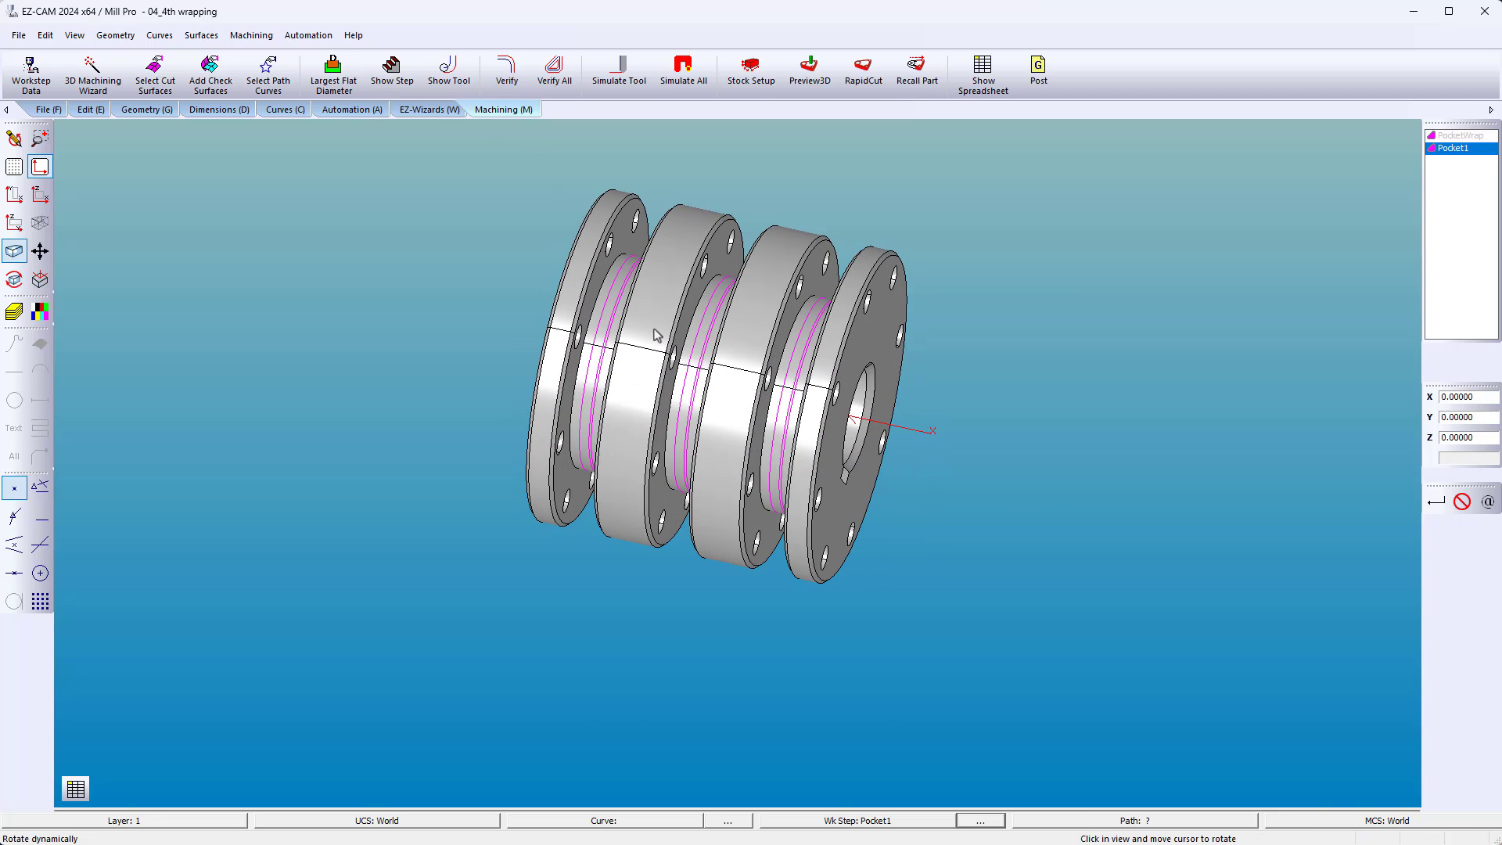
left_click(809, 72)
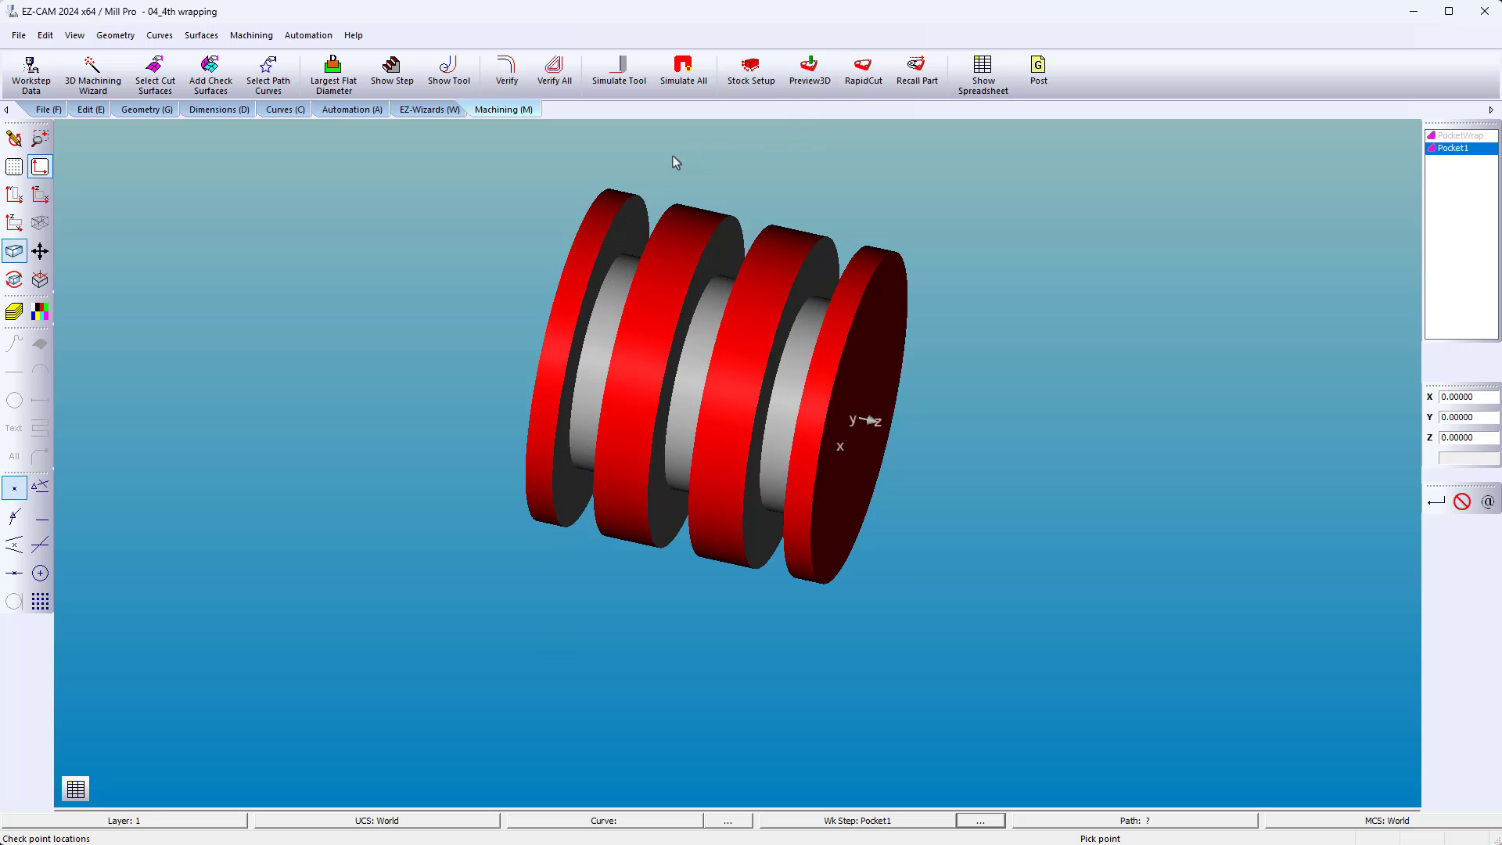
middle_click_drag(691, 251, 758, 308)
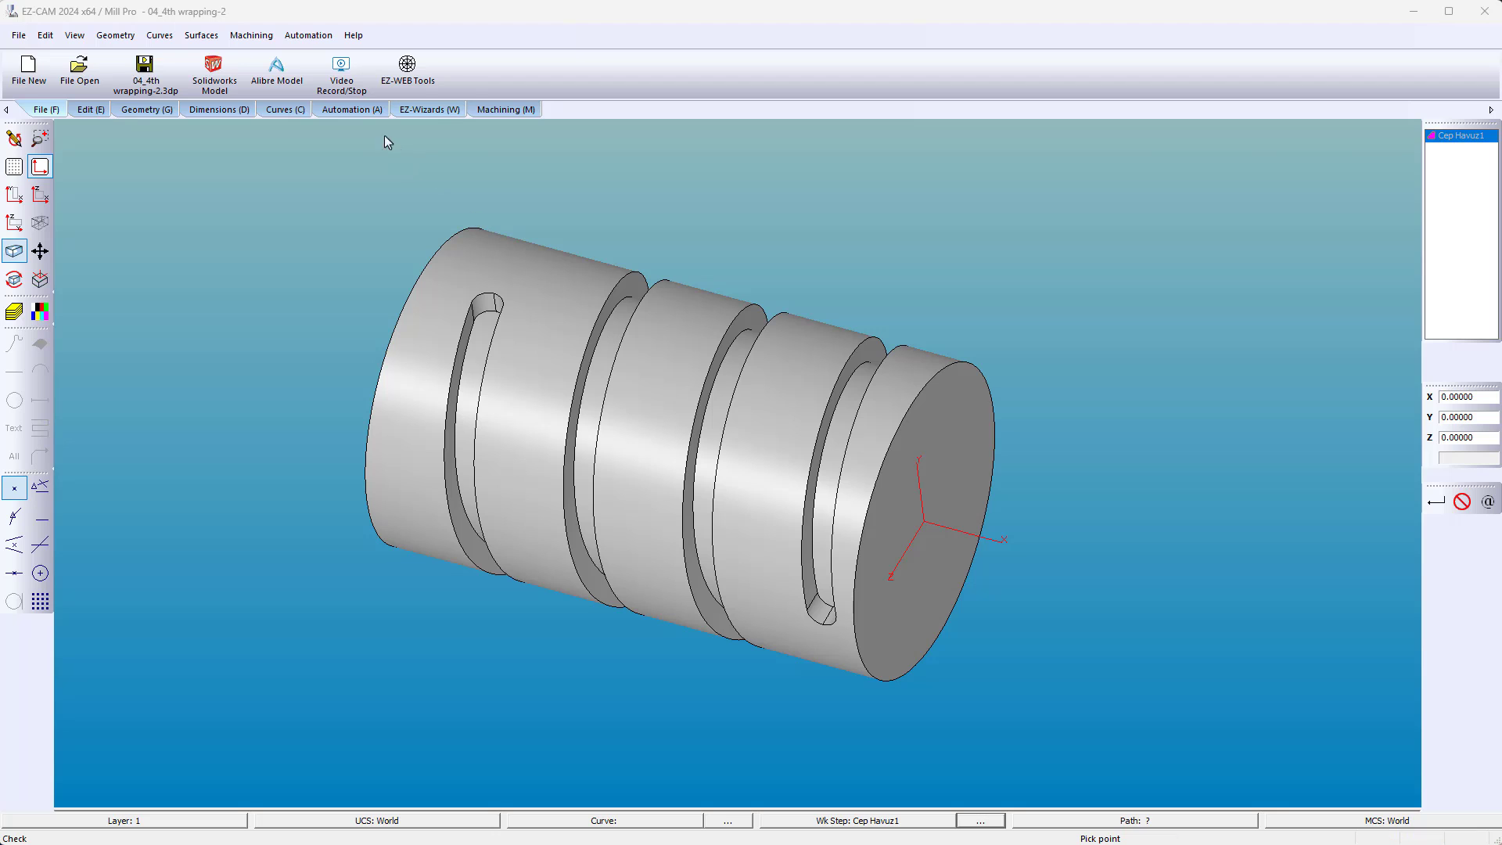
left_click(344, 110)
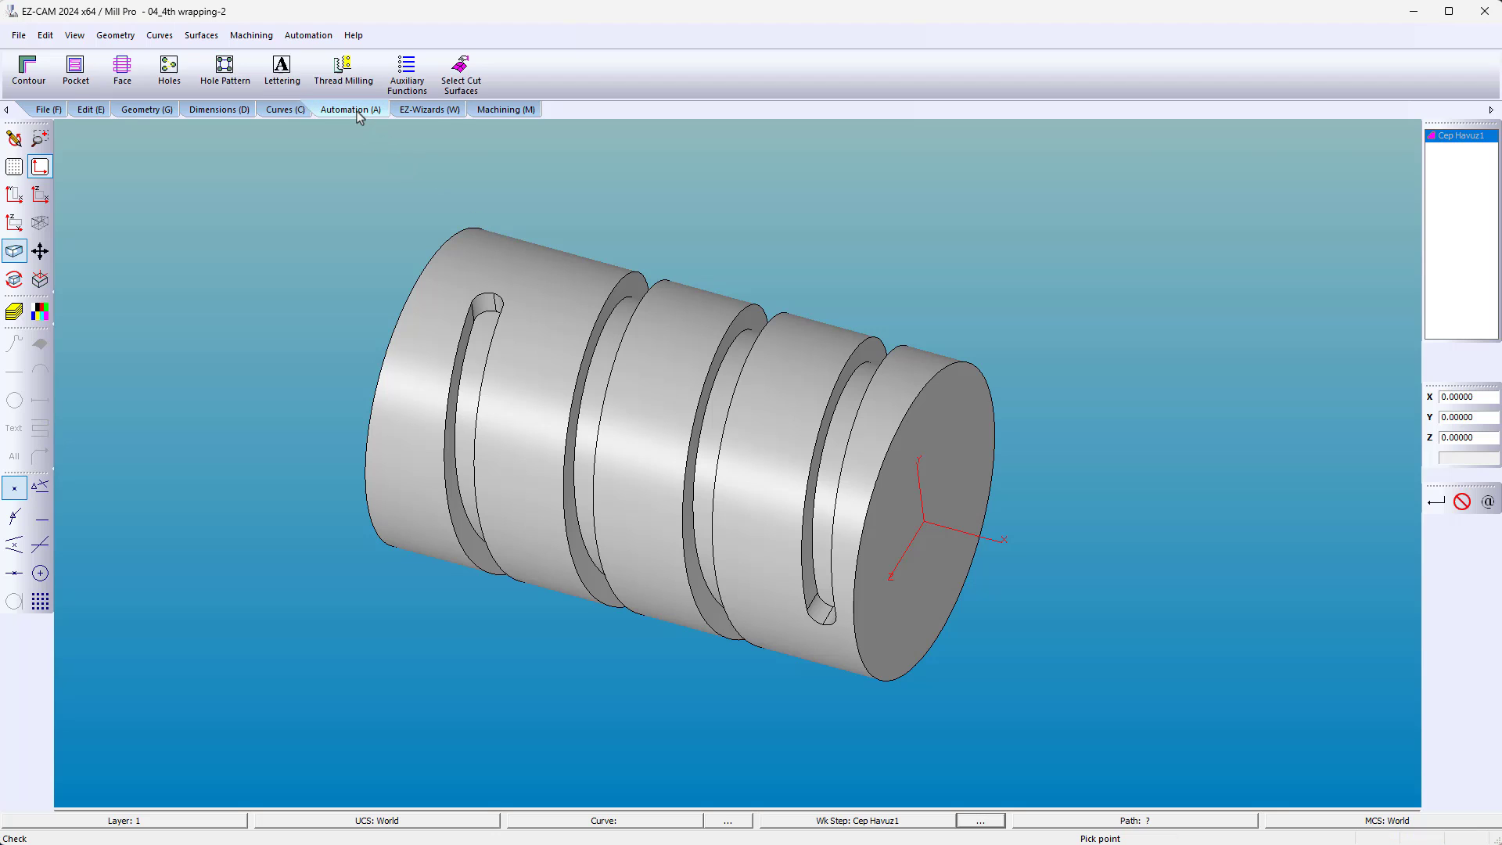
Create pocket step Pocket1 on the wrapped slot surfaces.
left_click(76, 69)
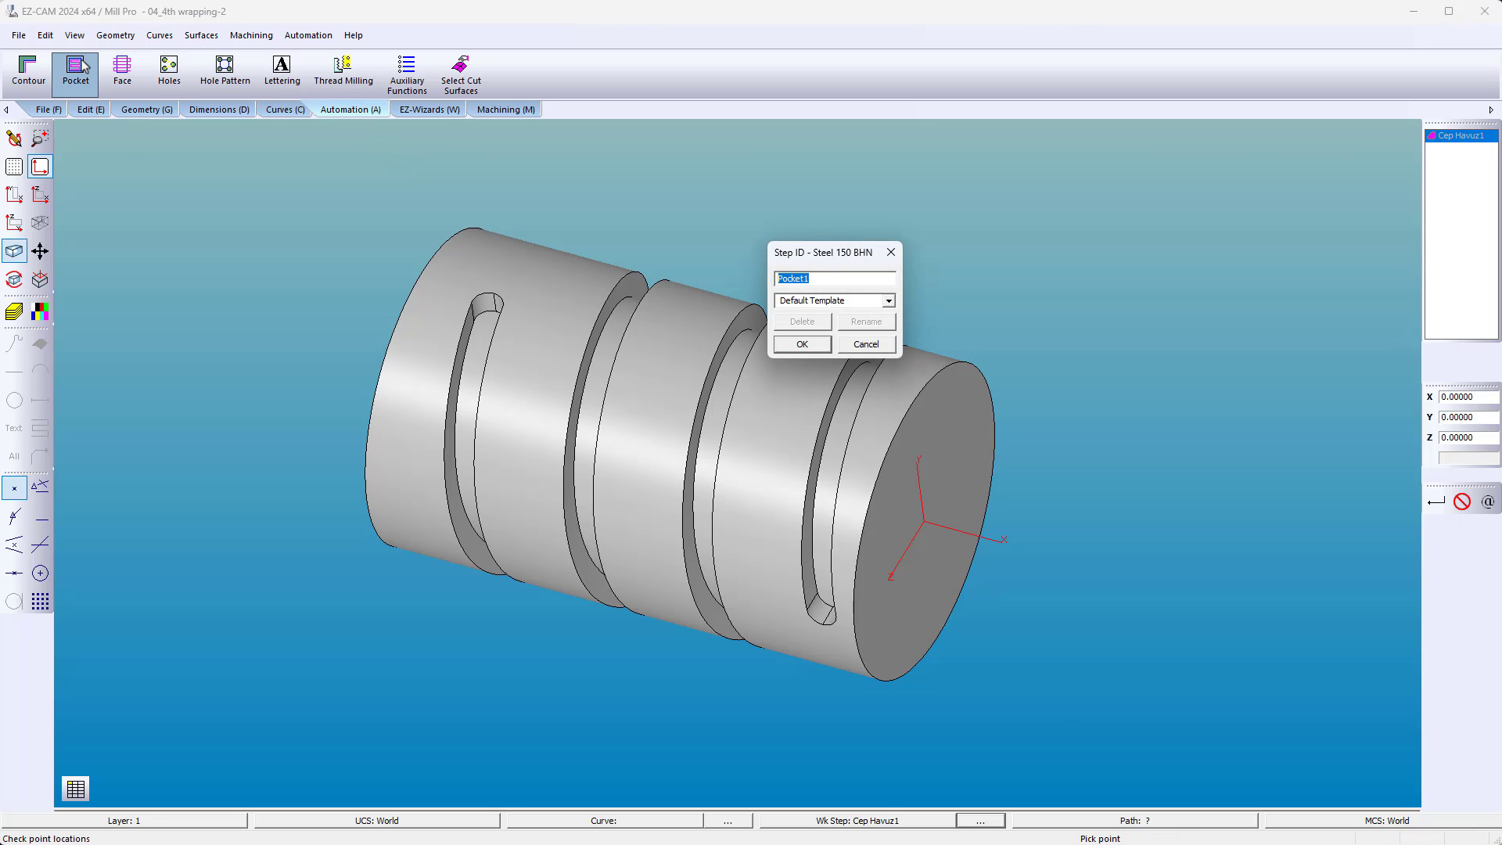
key("Return")
key("Return")
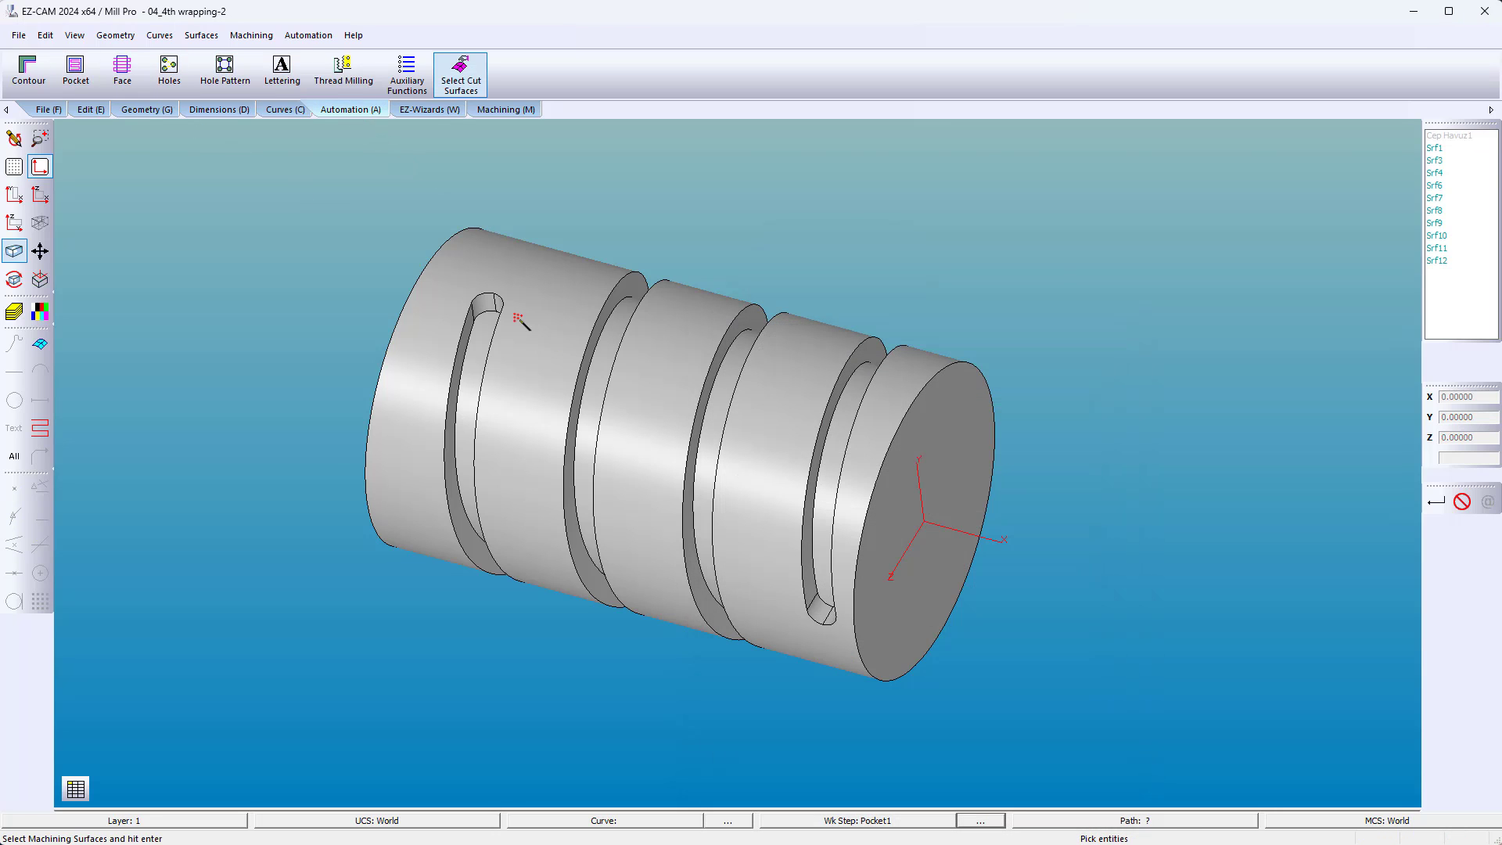
left_click(828, 501)
key("Return")
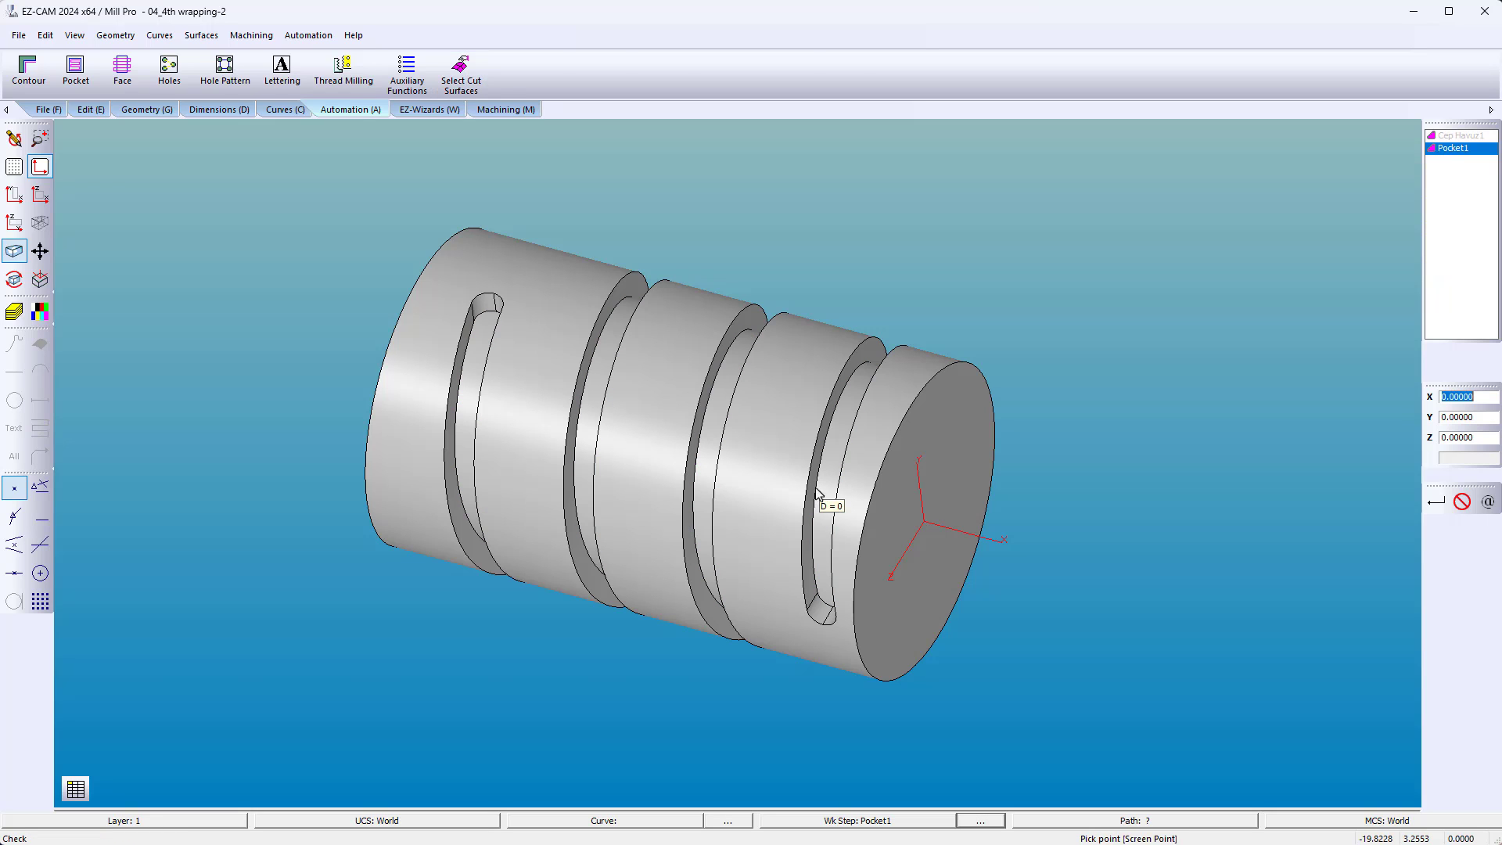
Verify the slot toolpath and preview the cut slots in 3D.
left_click(522, 112)
left_click(515, 83)
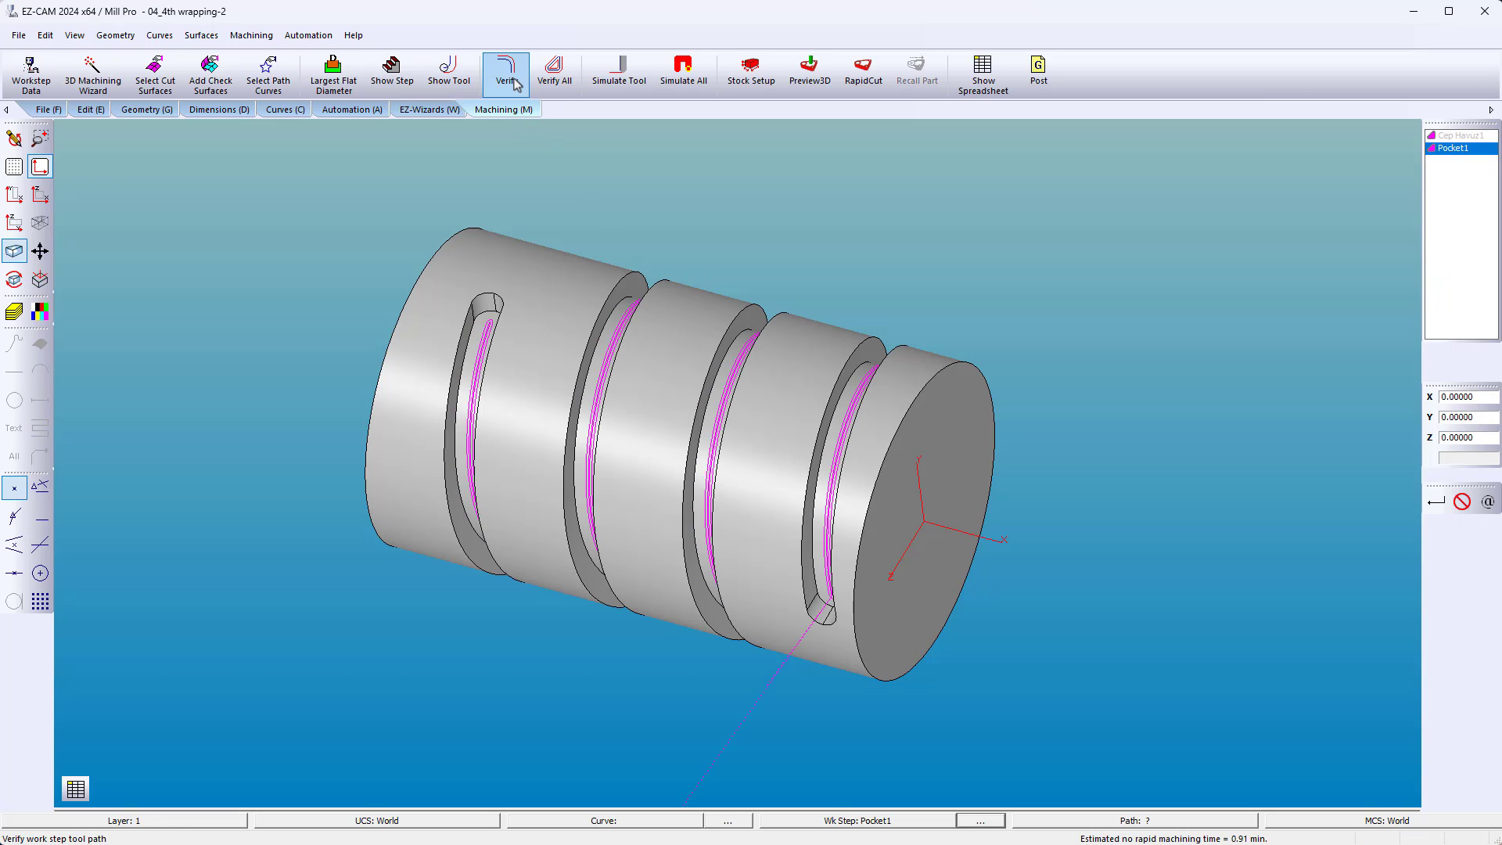
left_click(809, 74)
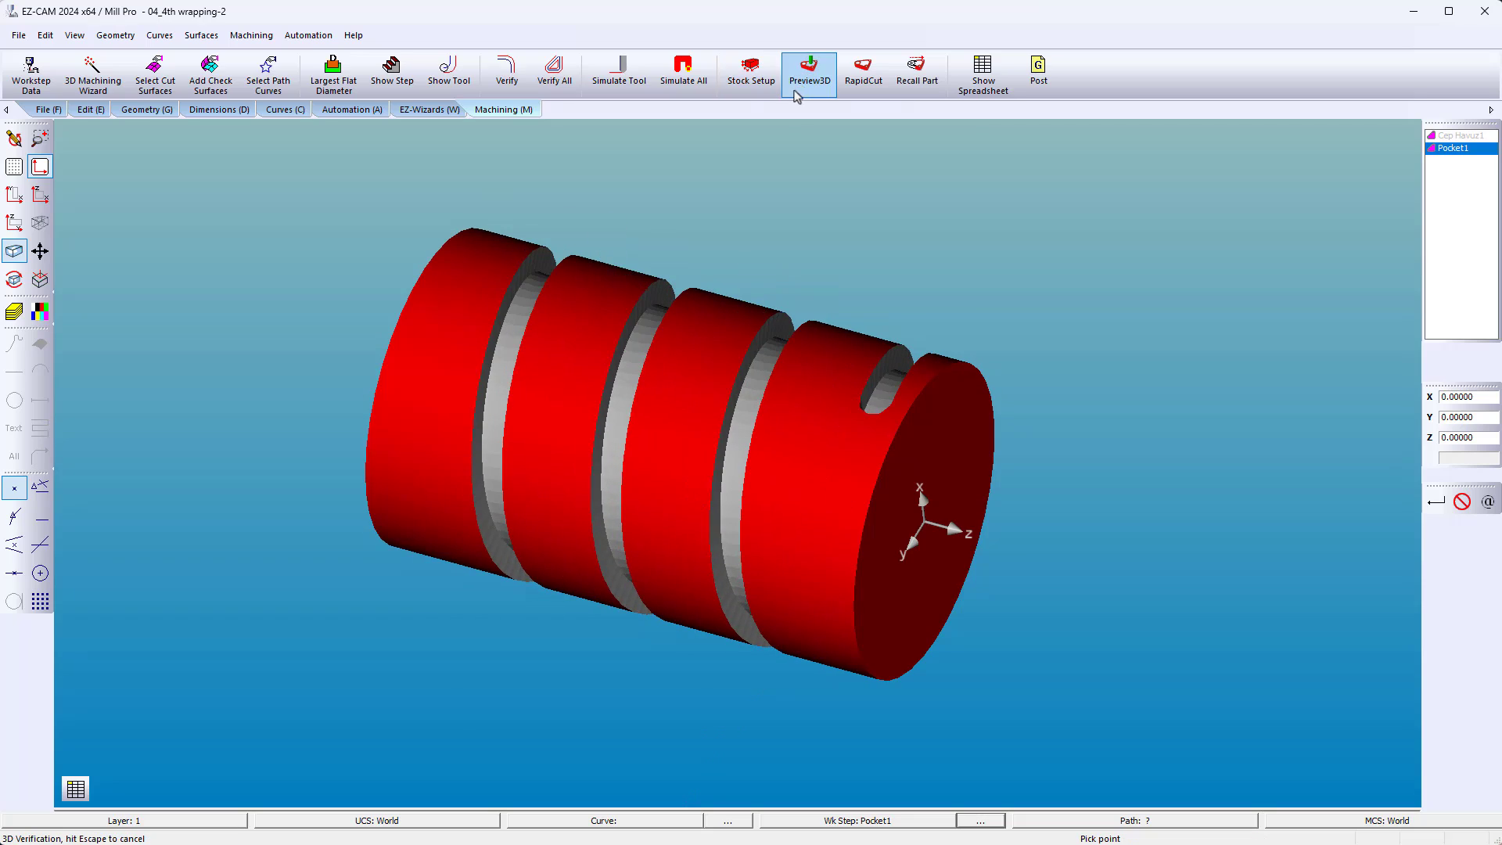
middle_click_drag(749, 373, 188, 681)
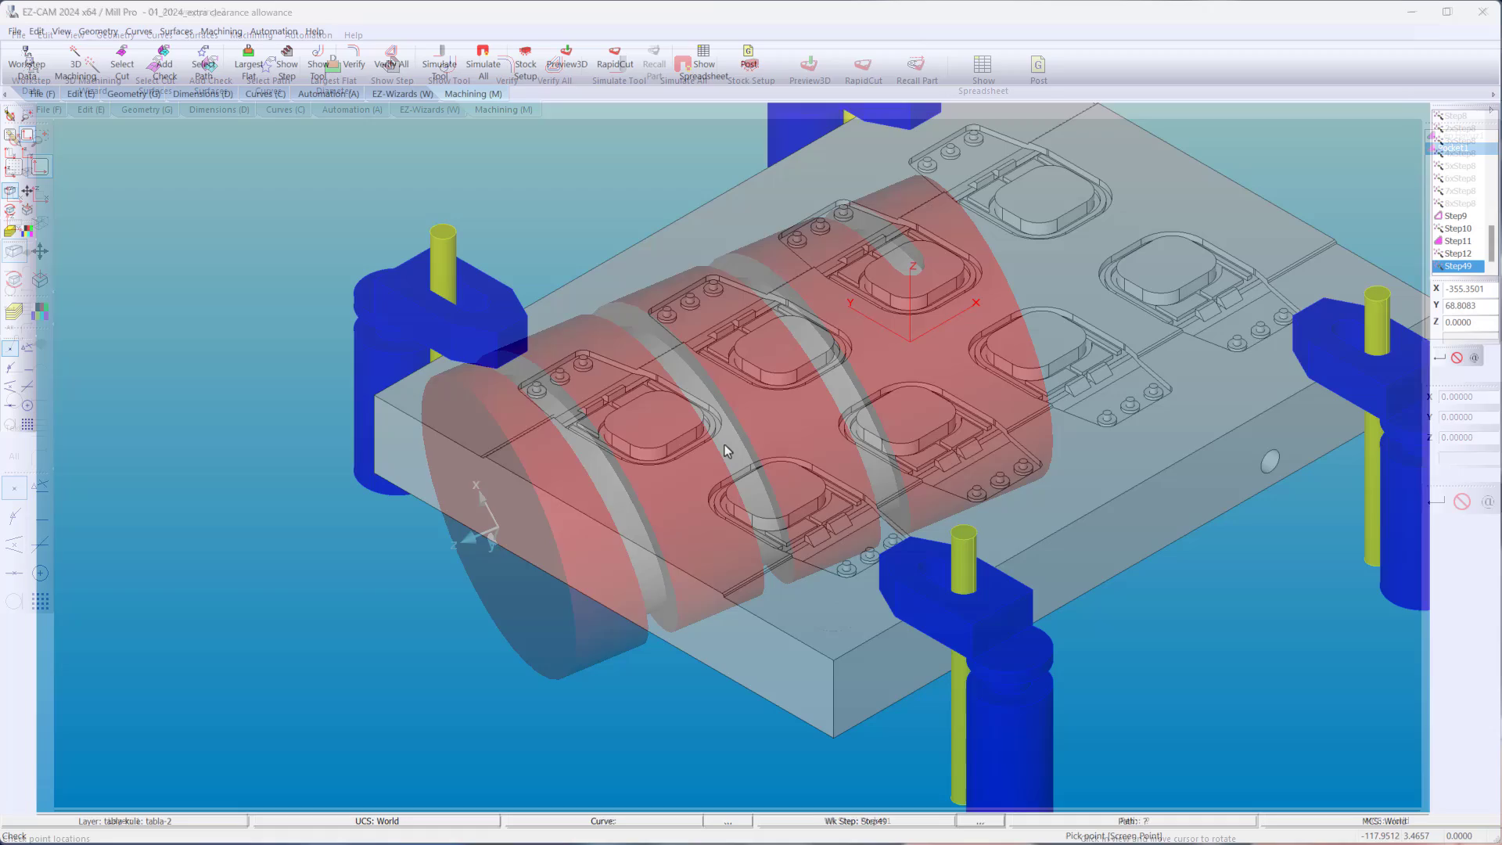
Verify all toolpaths on the mold plate and simulate the cut from the top view.
left_click(391, 65)
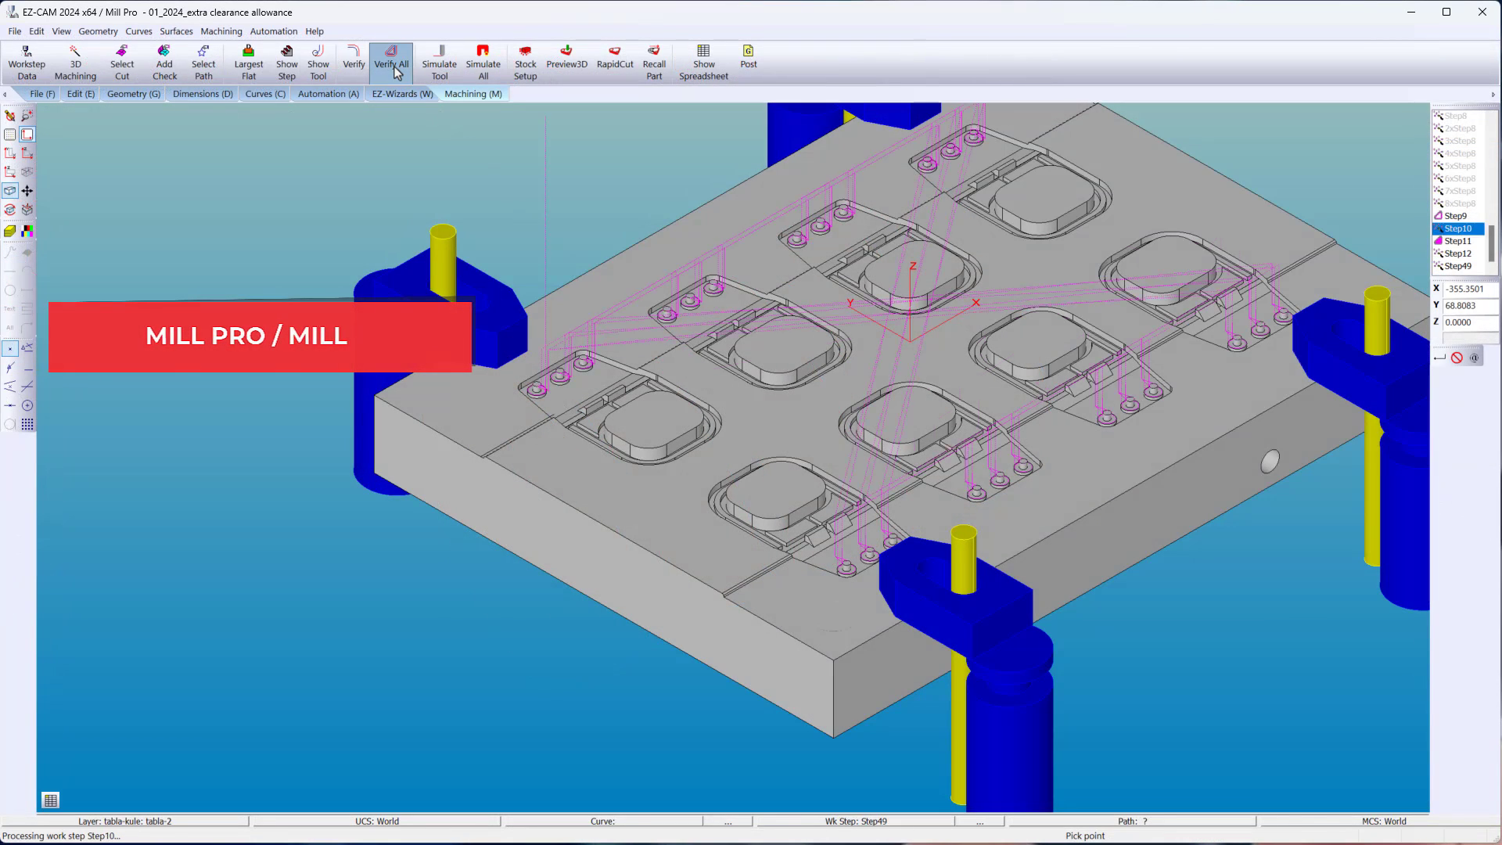
left_click(842, 464)
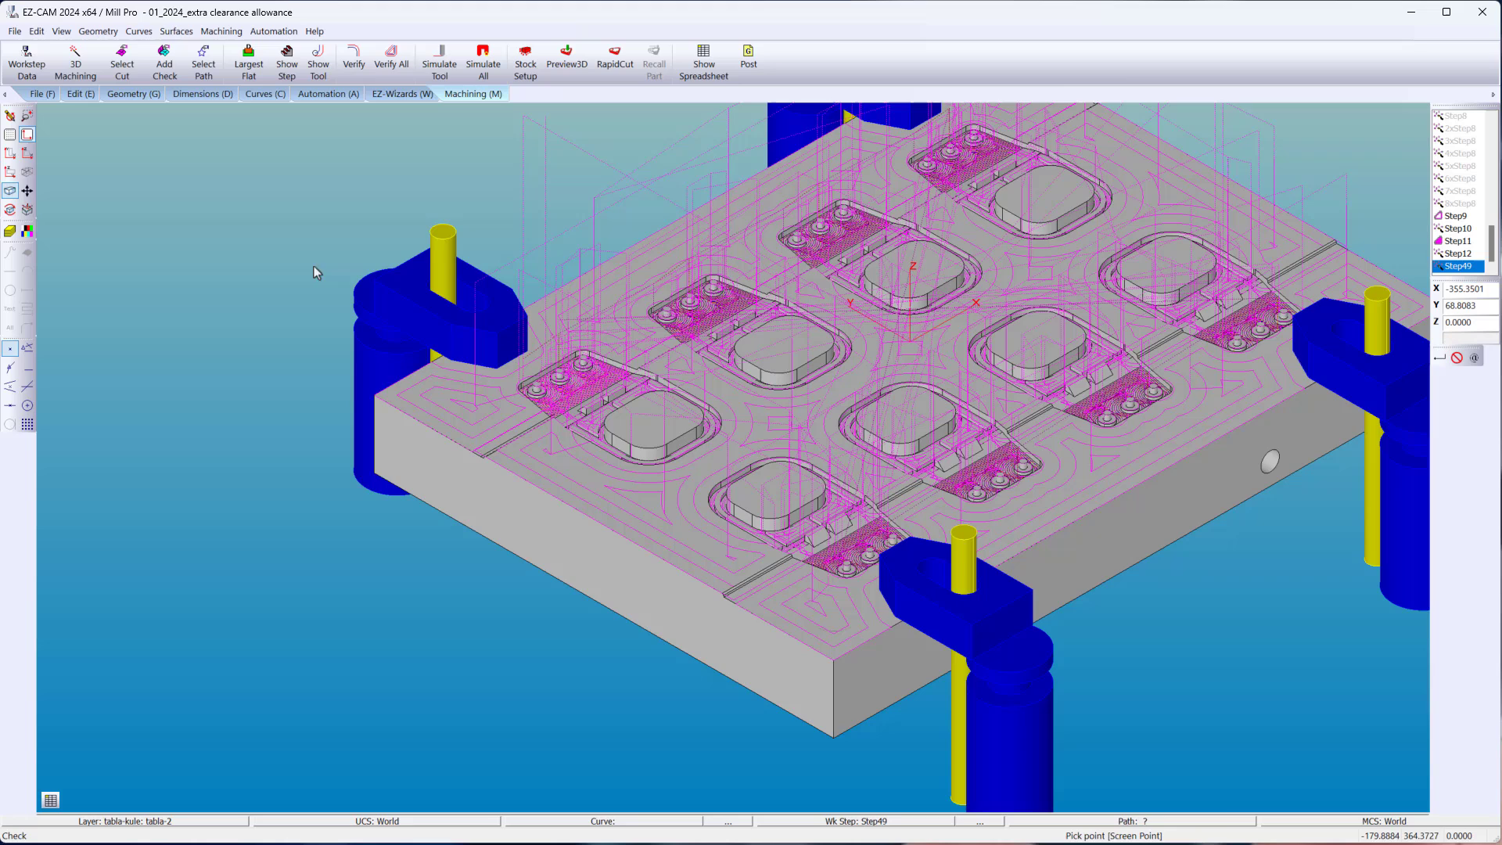
left_click(11, 156)
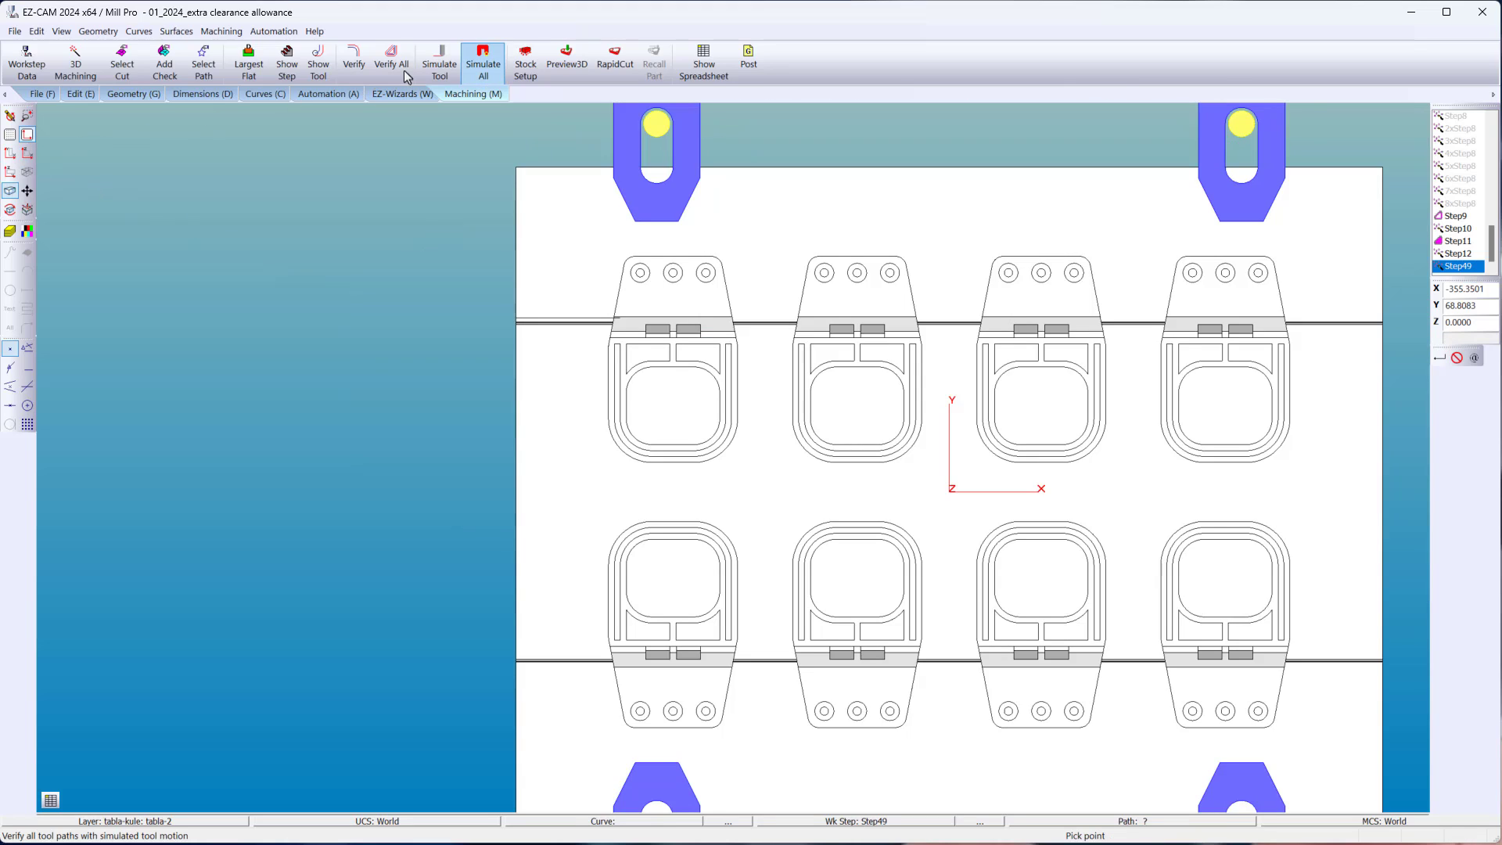
left_click(451, 67)
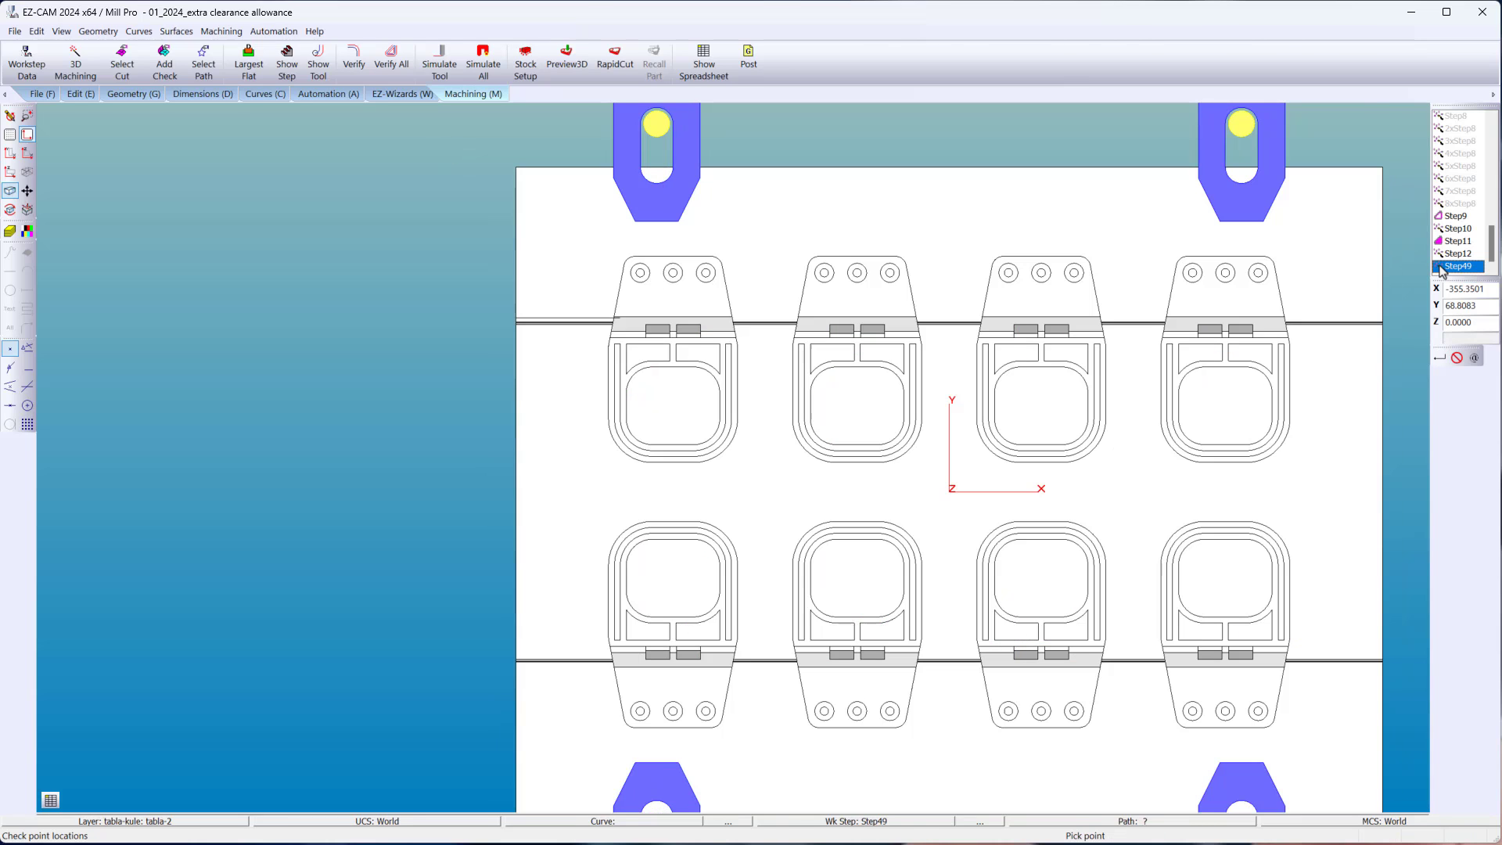
Give Step49 an additional side allowance and re-run the cutting simulation.
double_click(1456, 266)
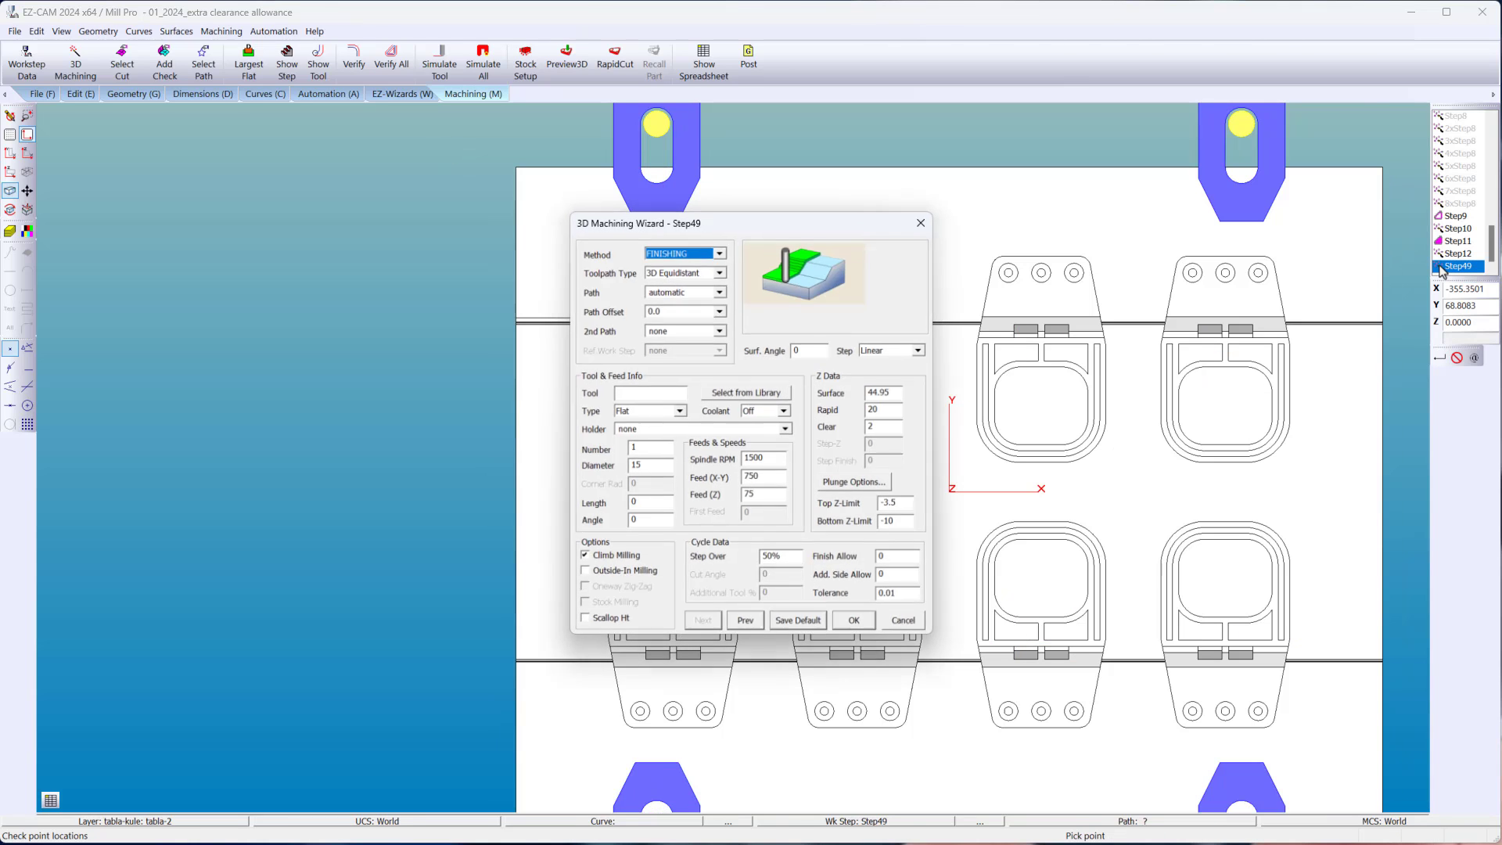
left_click(890, 576)
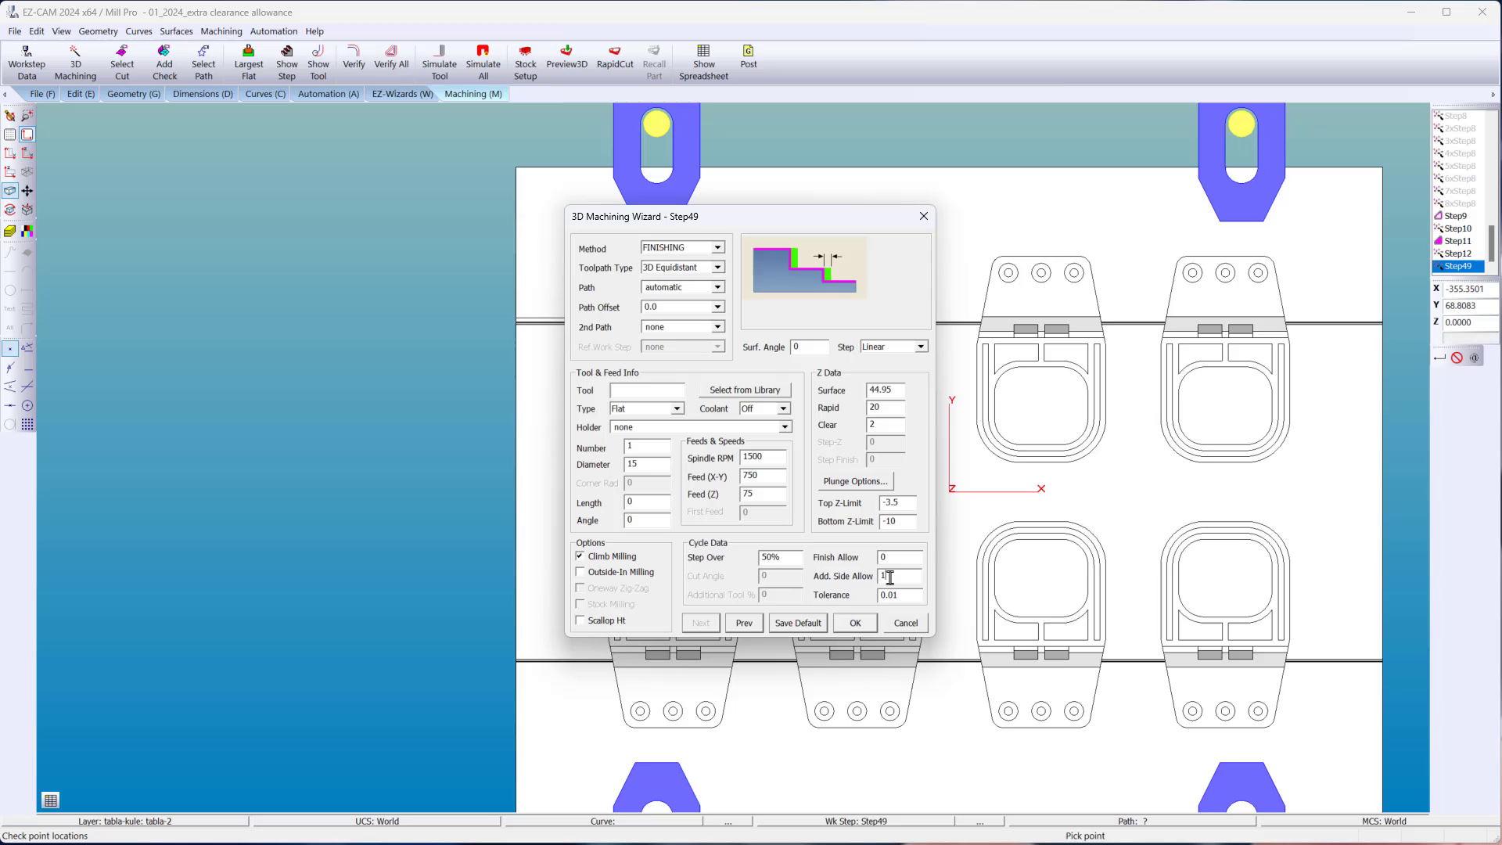
left_click(837, 626)
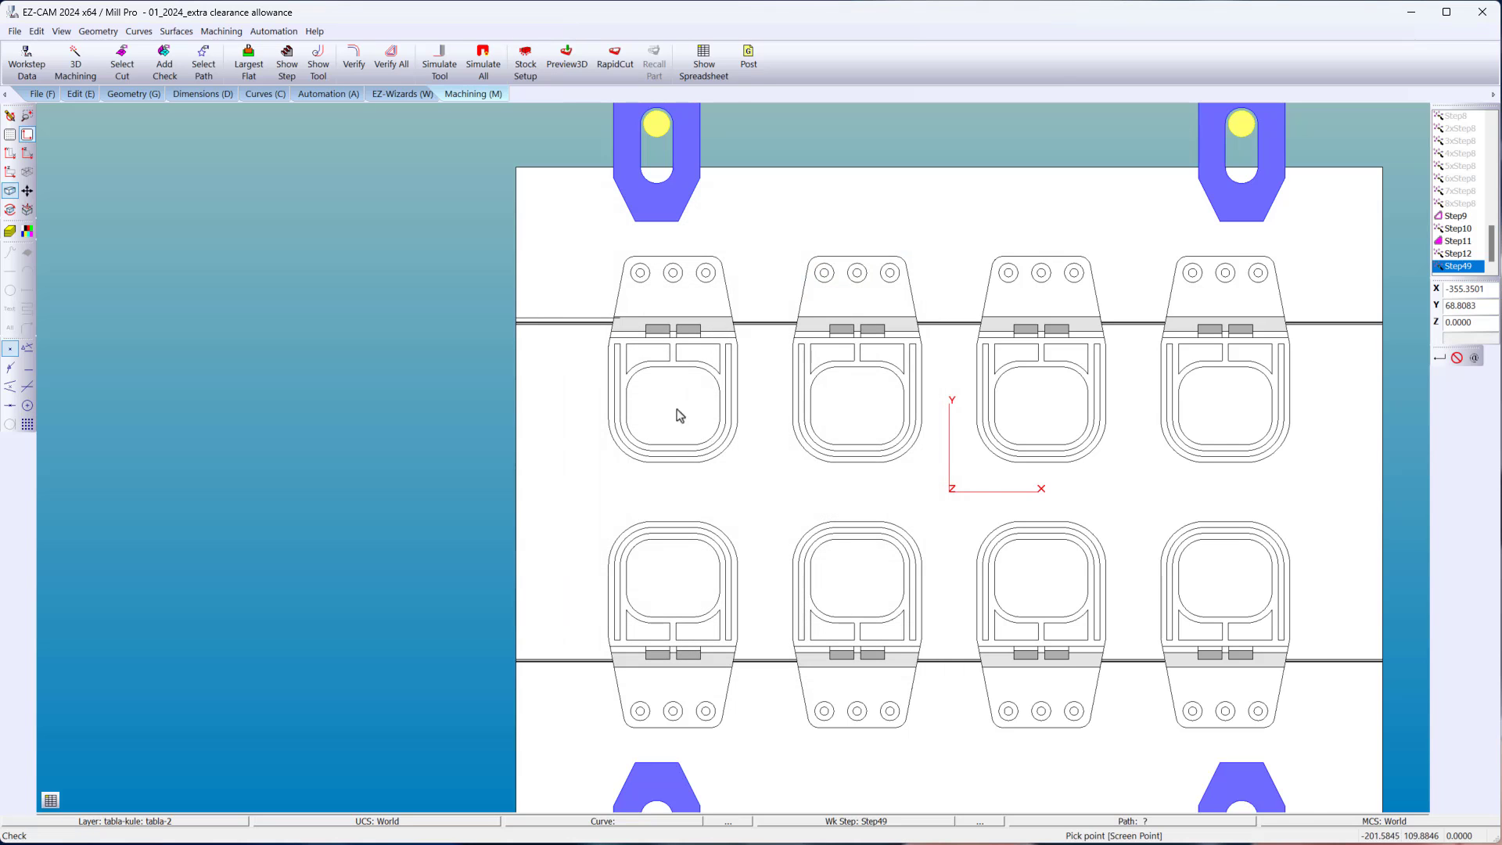
left_click(434, 72)
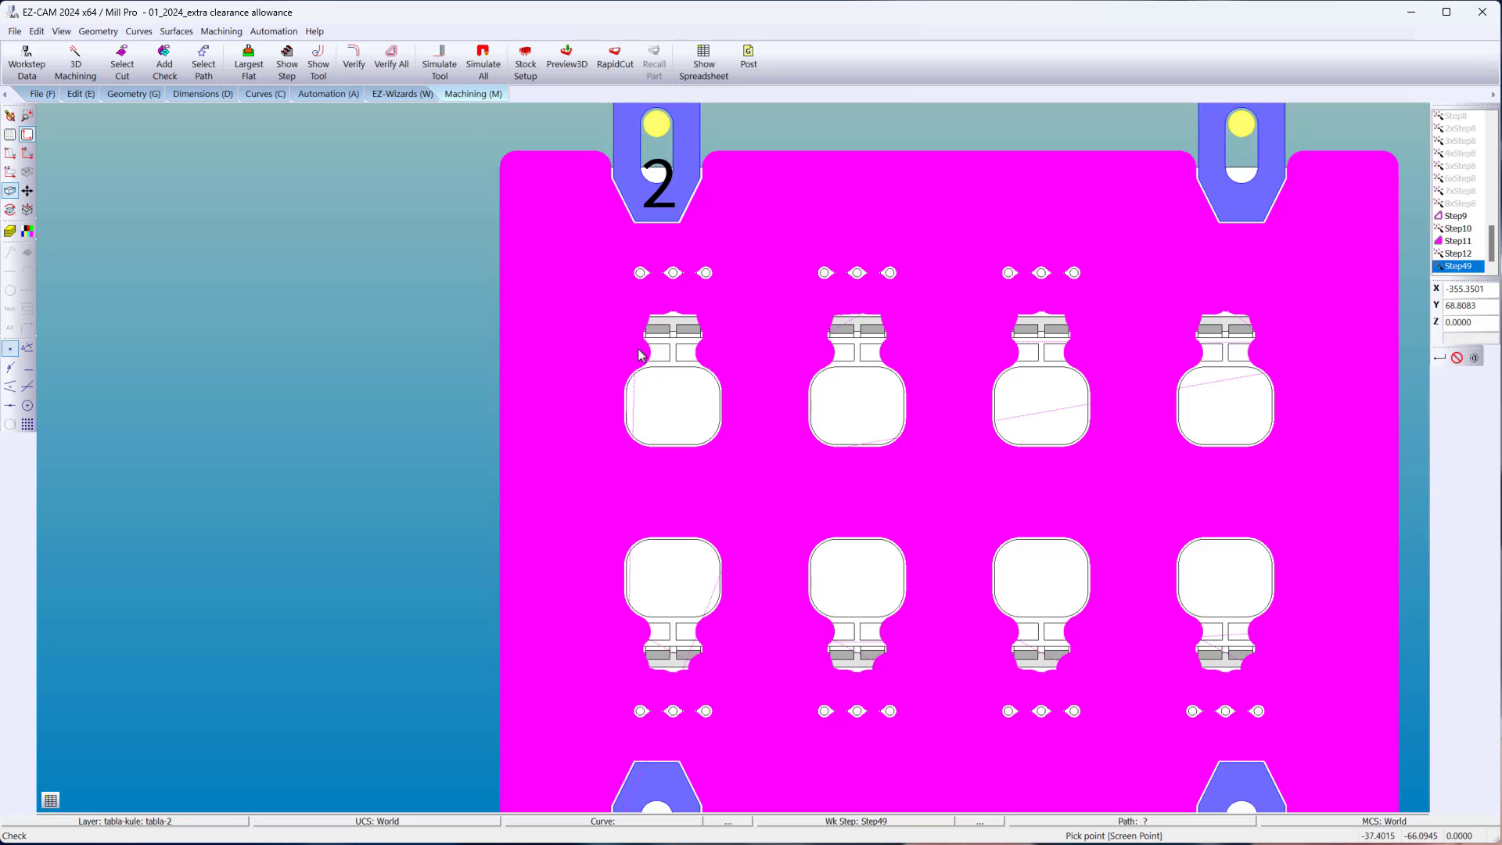
Set Step49's check-surface finish allowance to 2, then re-verify and re-simulate the plate.
left_click(991, 823)
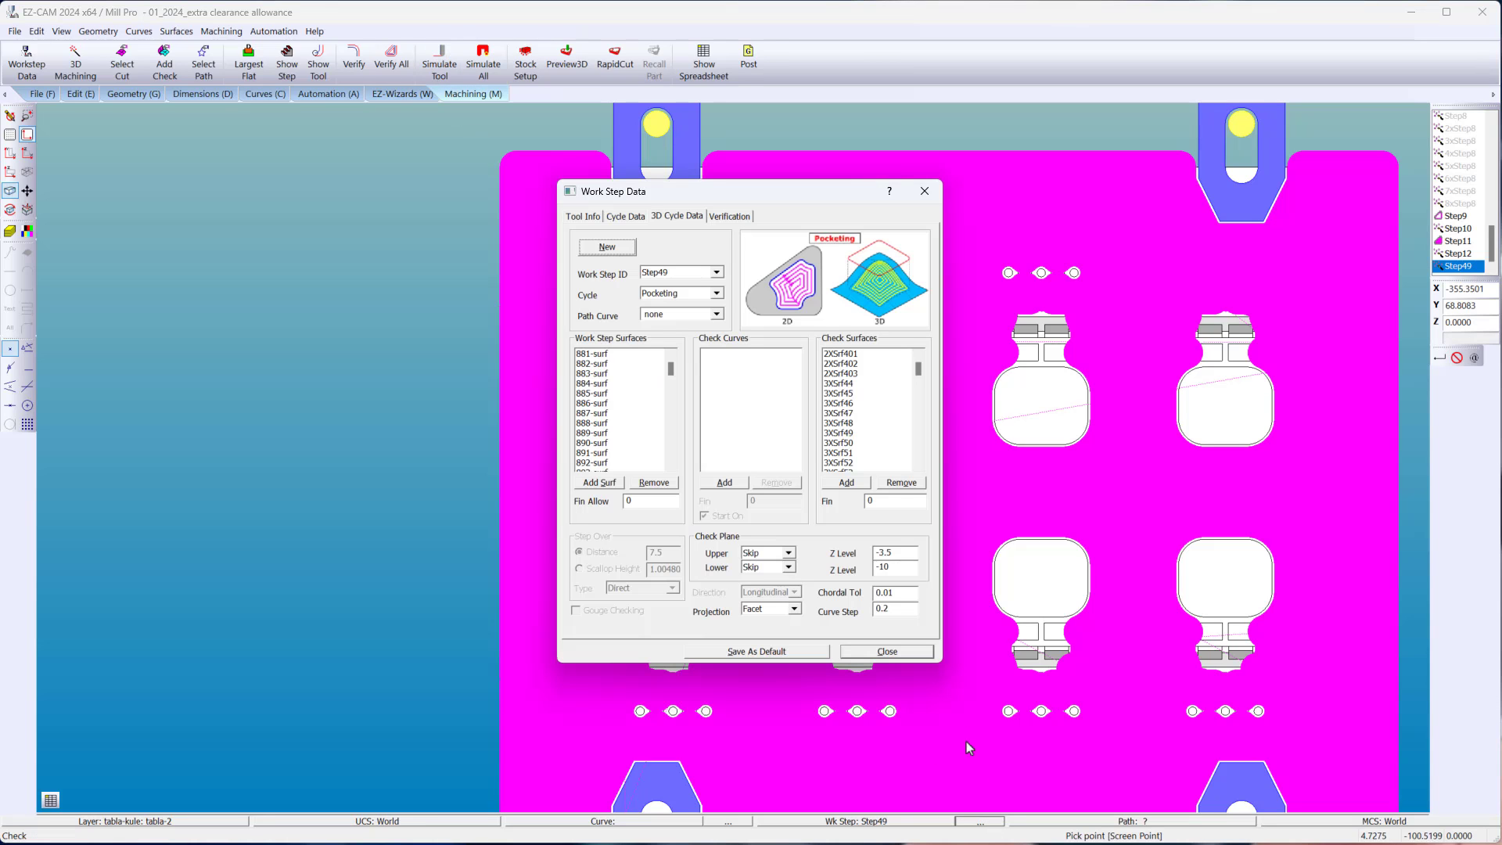
left_click(891, 503)
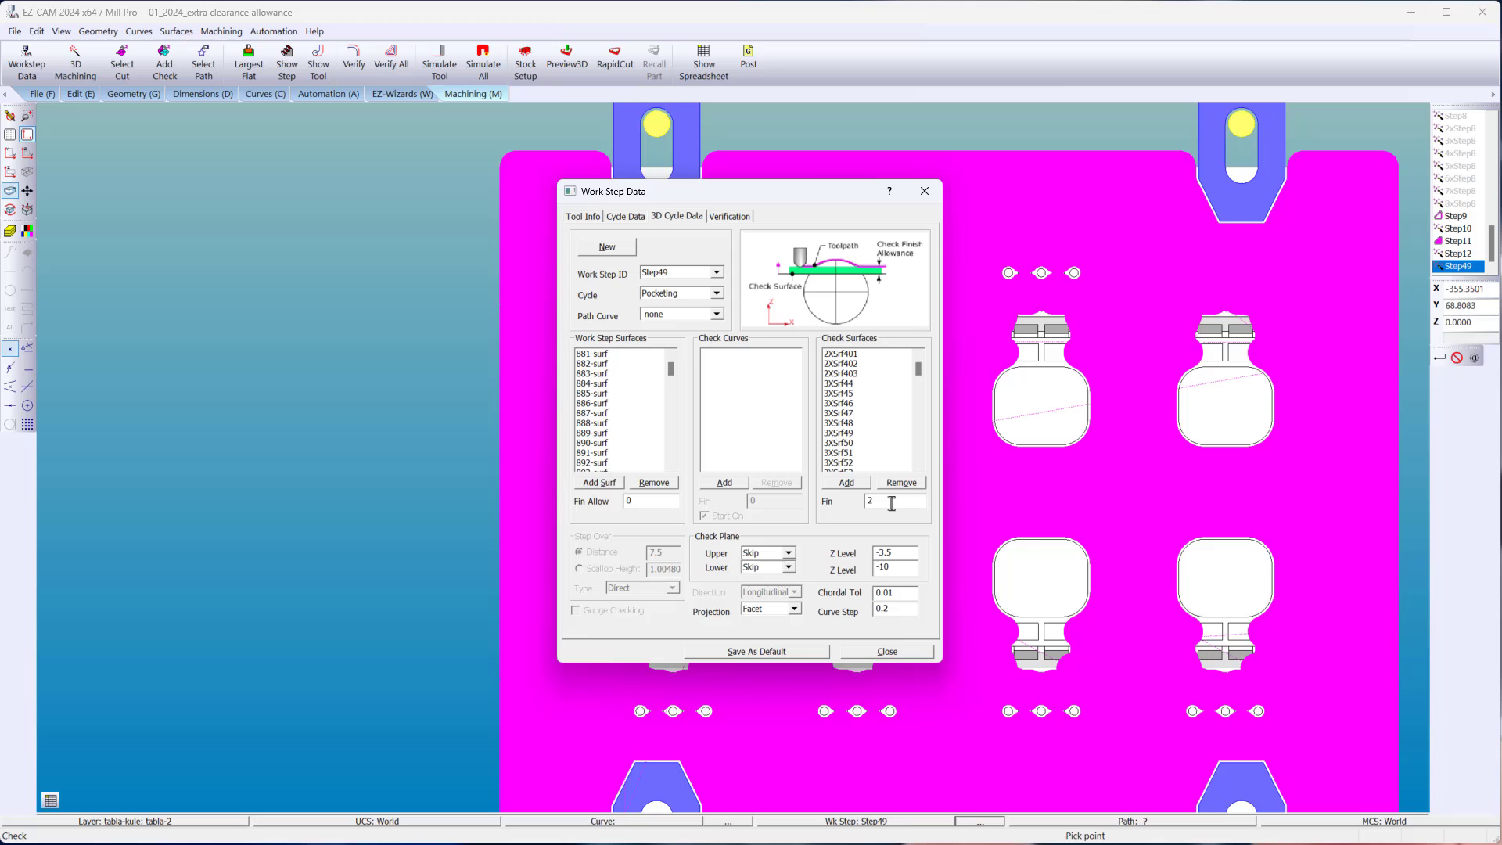
left_click(886, 652)
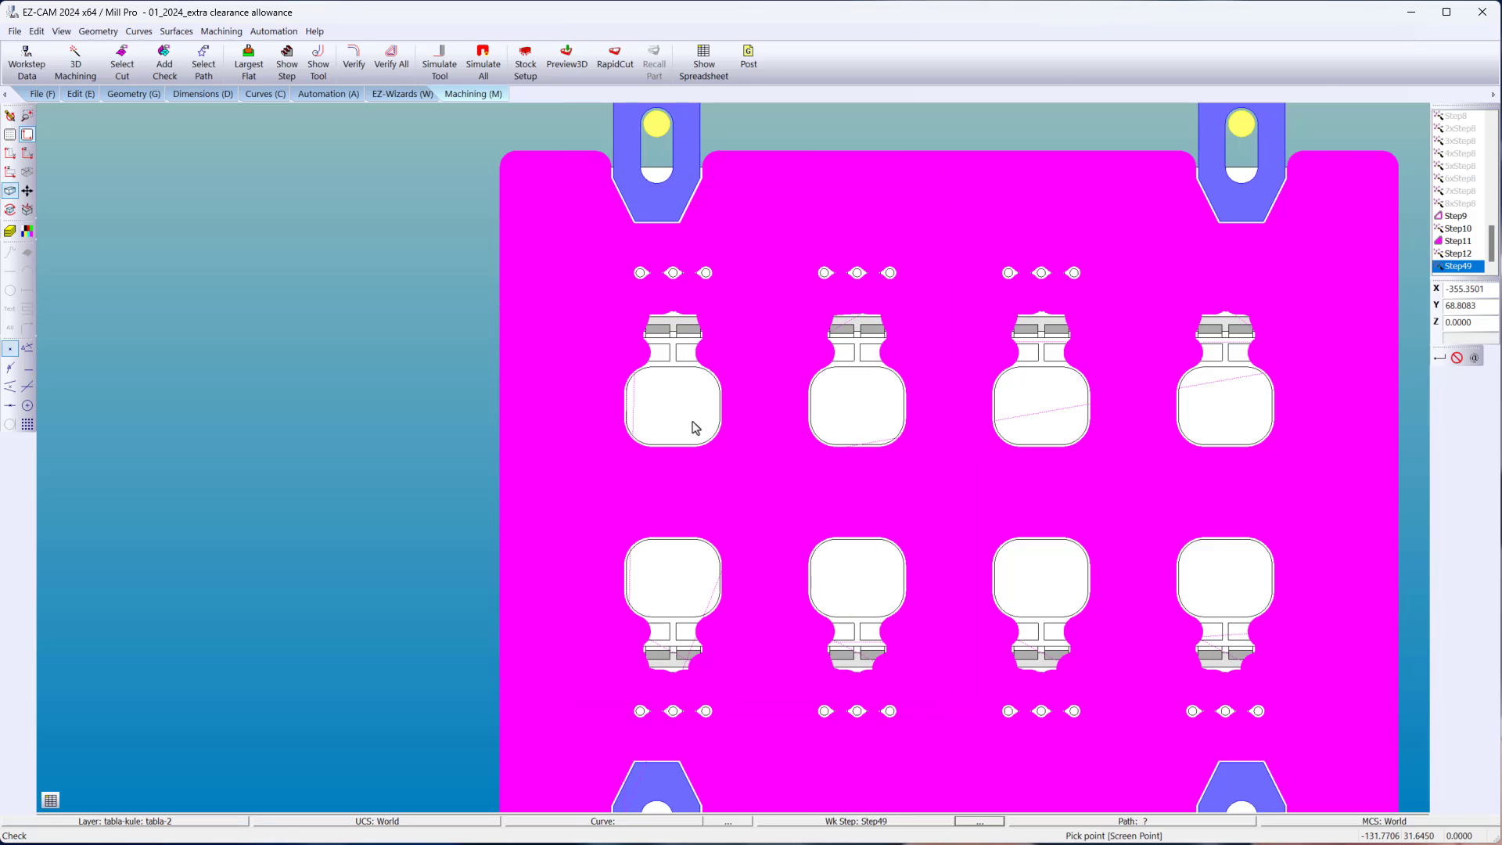
left_click(394, 64)
left_click(447, 66)
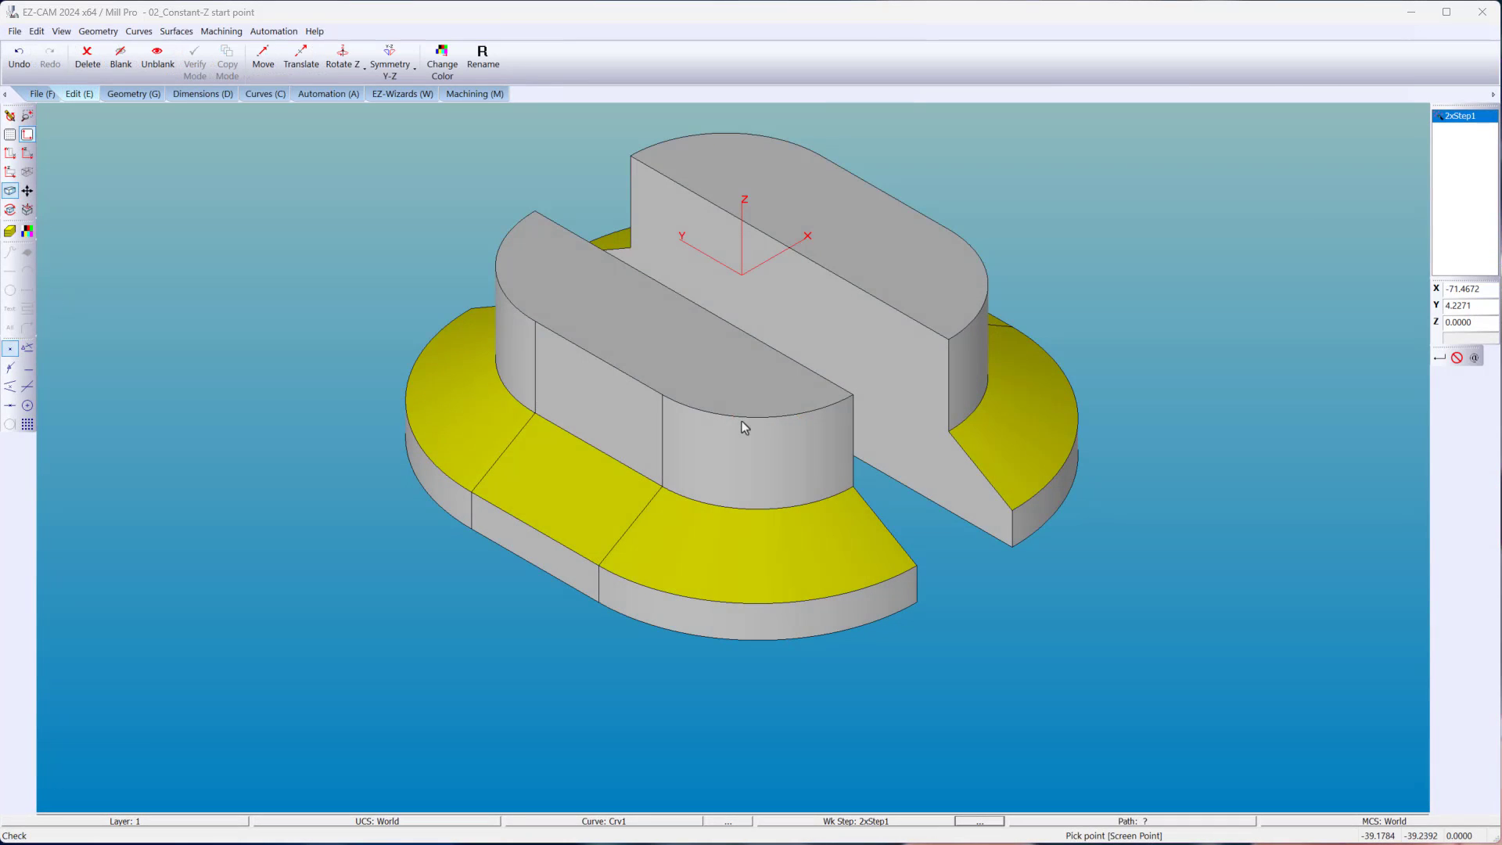
Display the Constant-Z toolpath and view the part from the top.
left_click(479, 95)
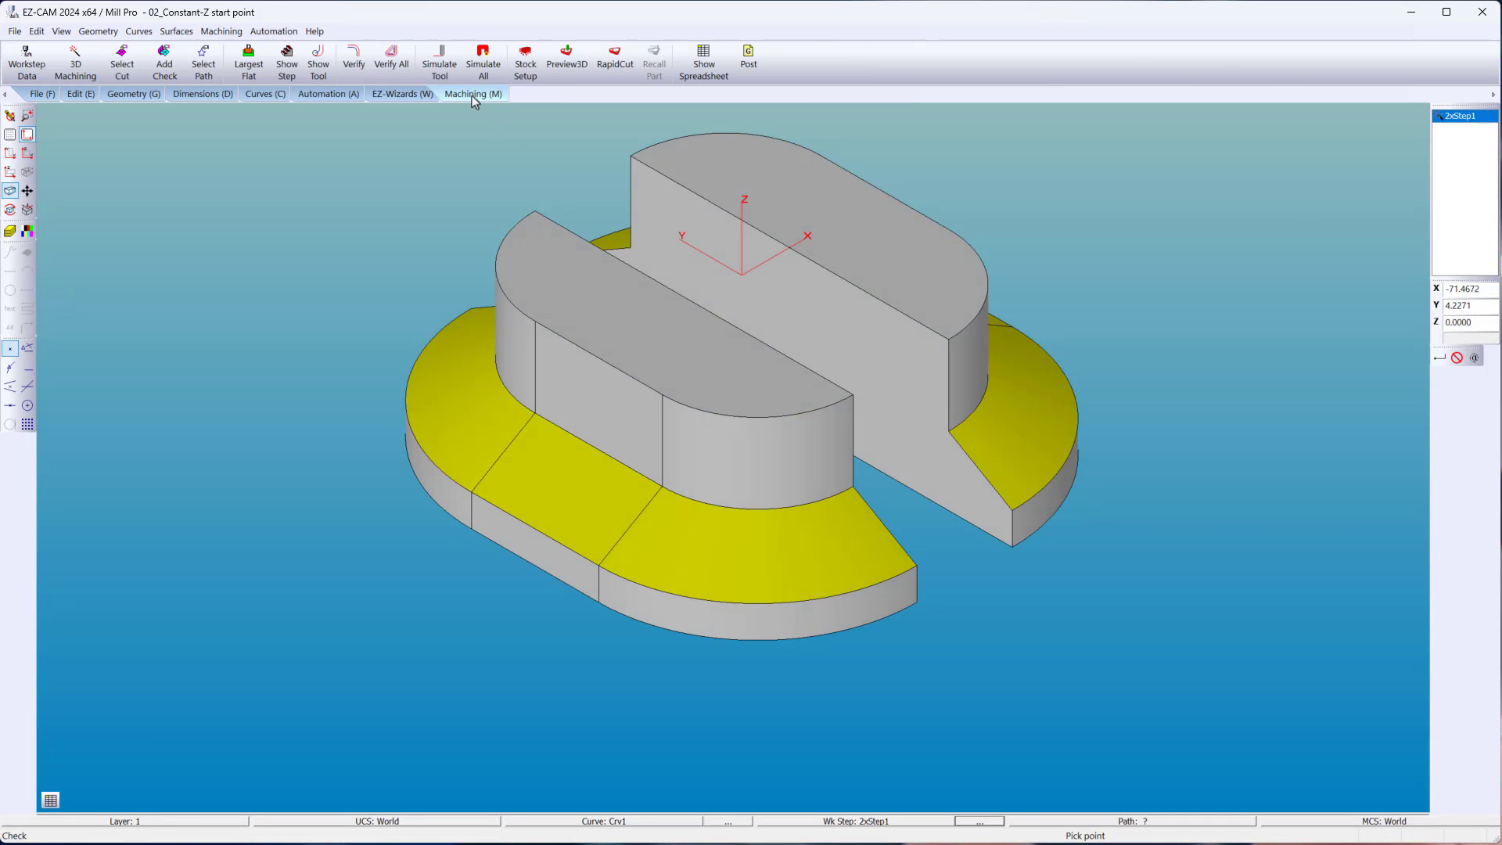
left_click(356, 66)
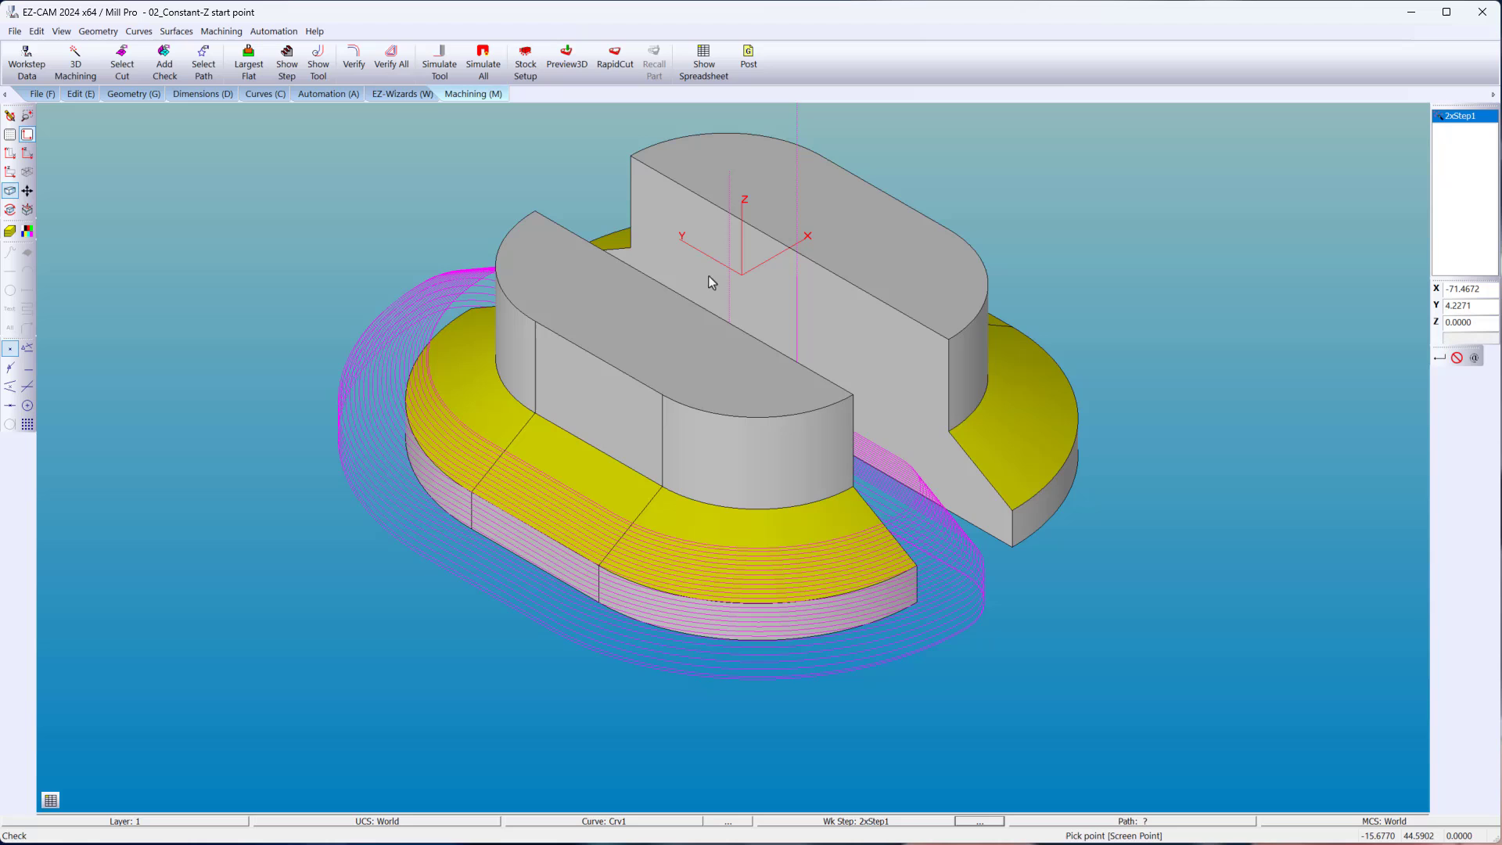
middle_click_drag(825, 350, 785, 445)
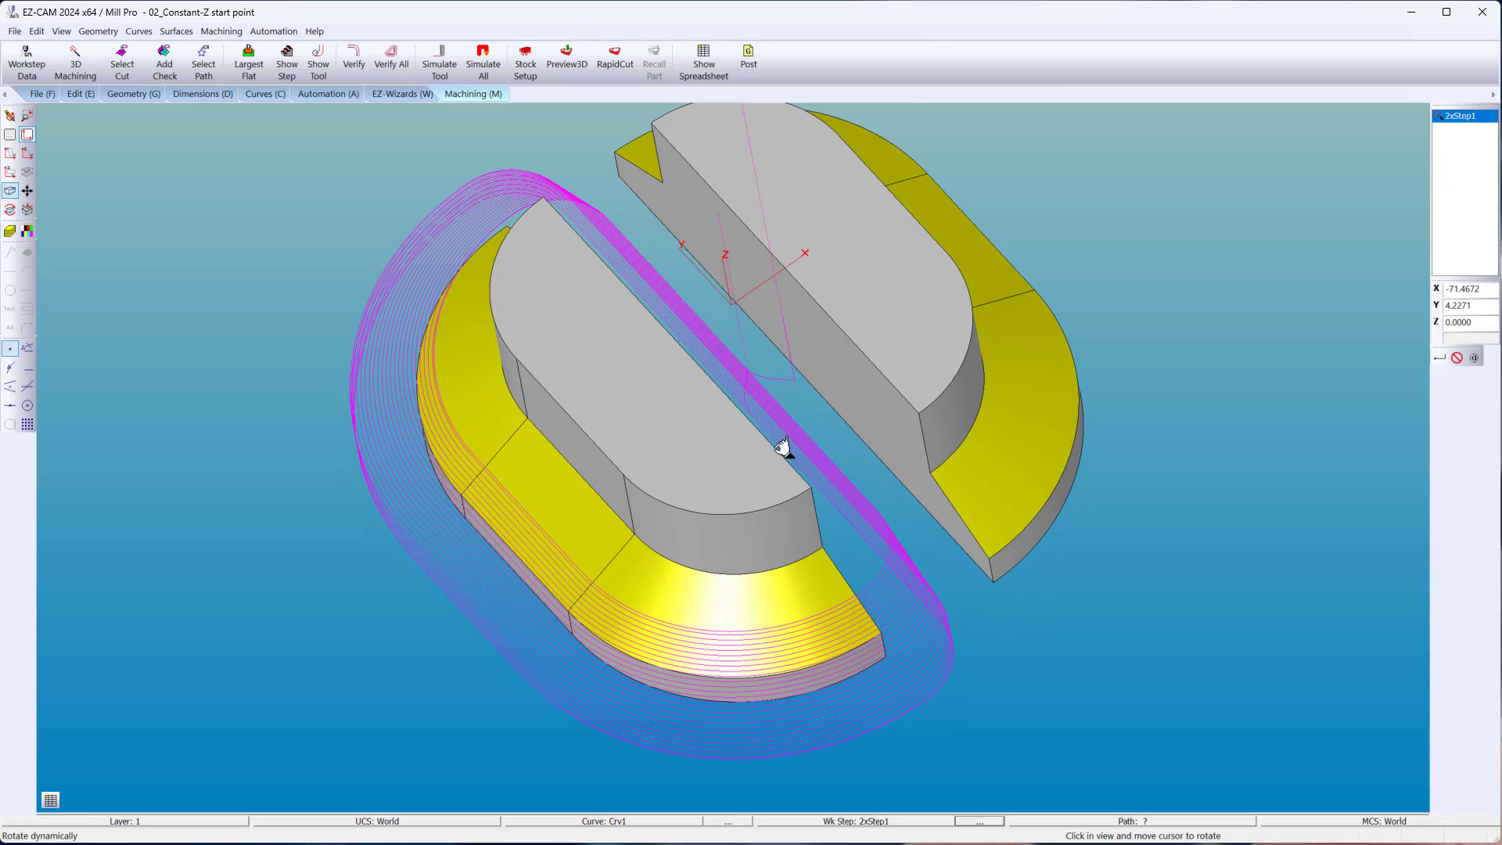
left_click(32, 152)
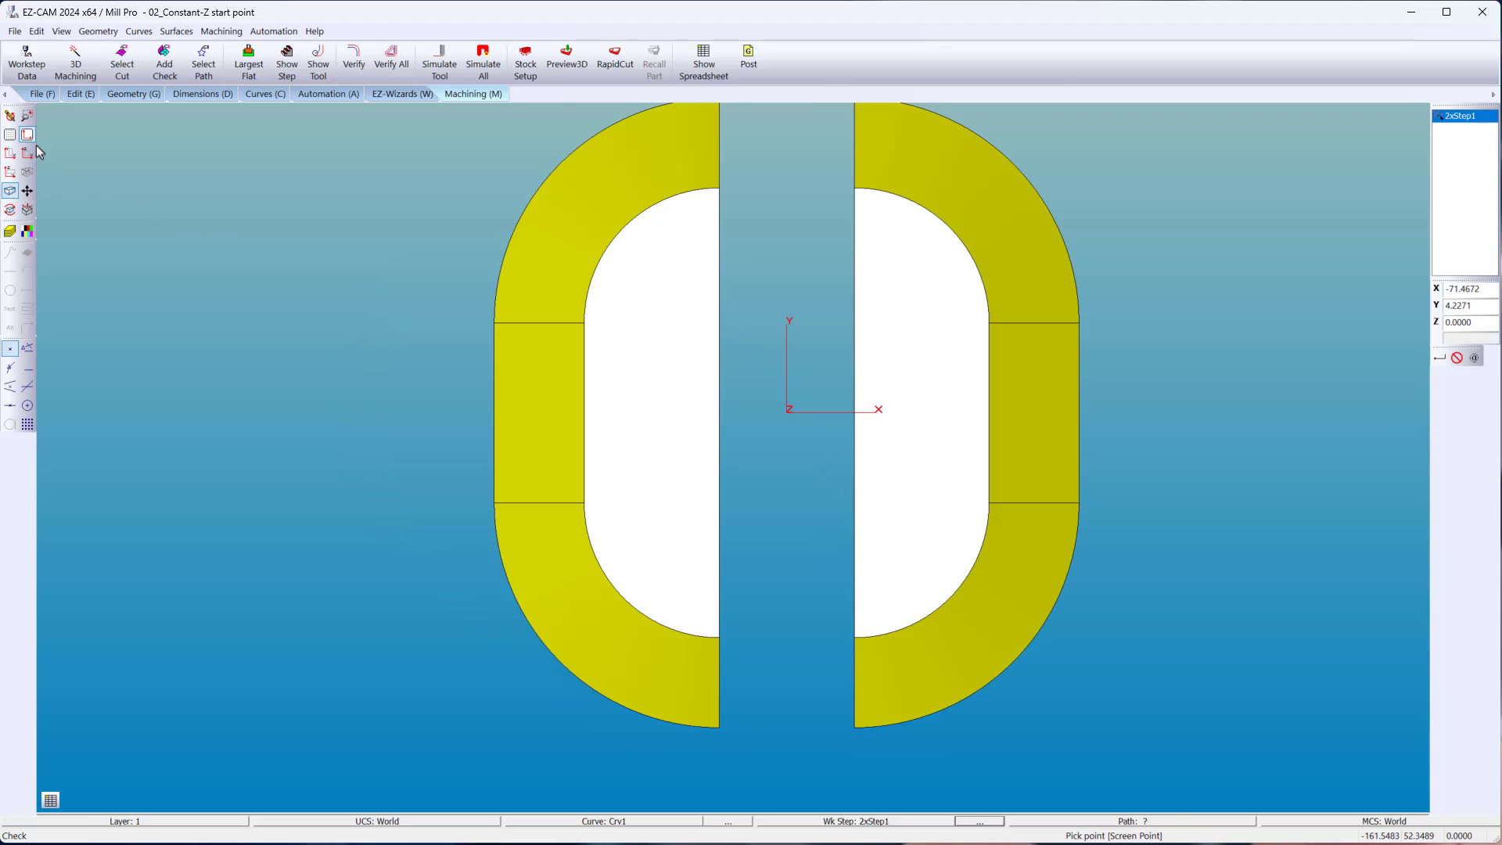
Create curve Crv2 as a start point on the left flange and regenerate the toolpath.
left_click(258, 95)
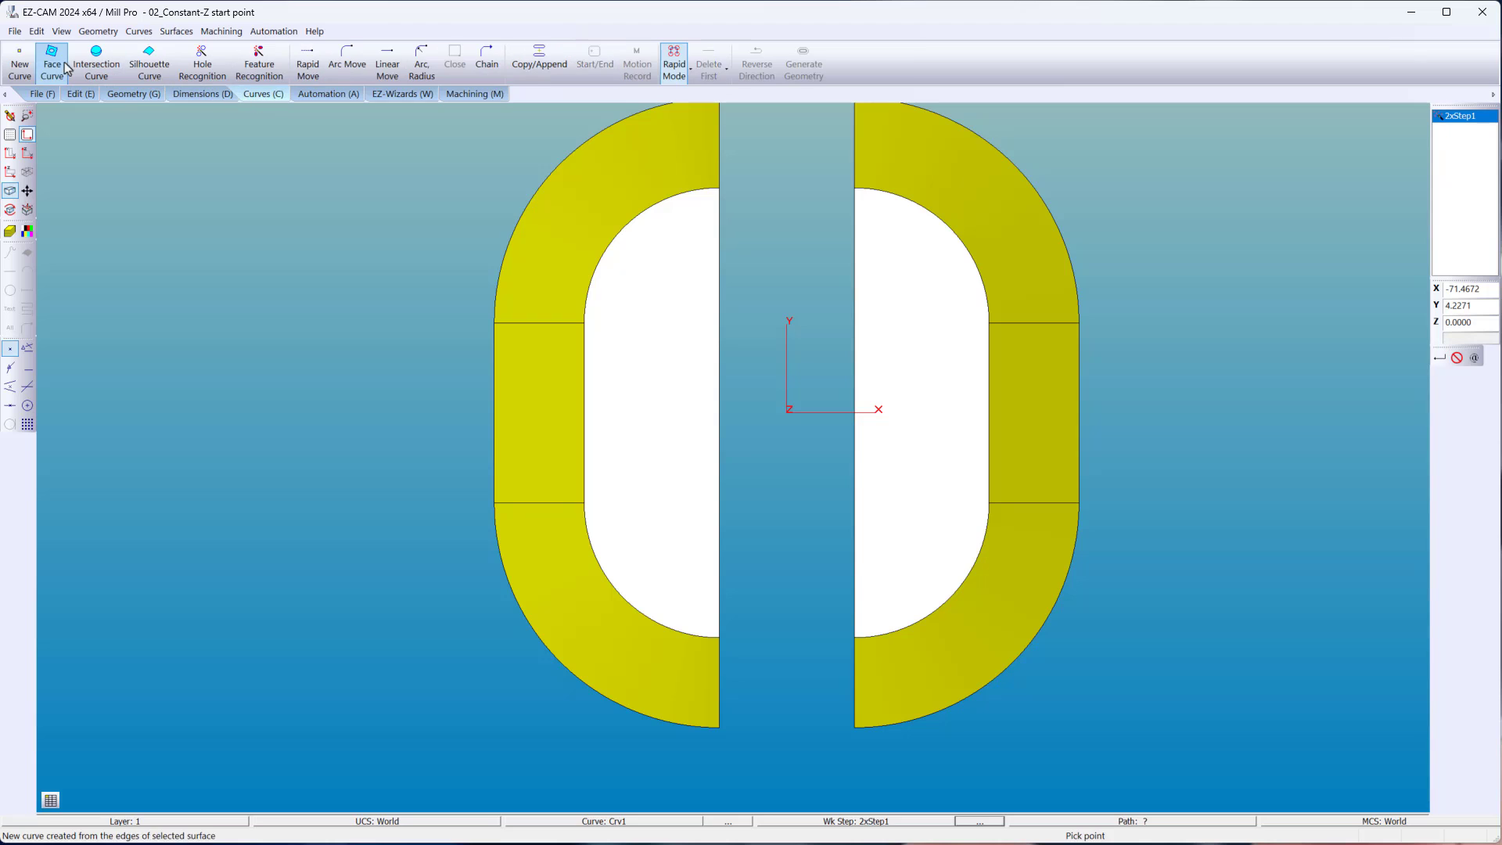
left_click(21, 60)
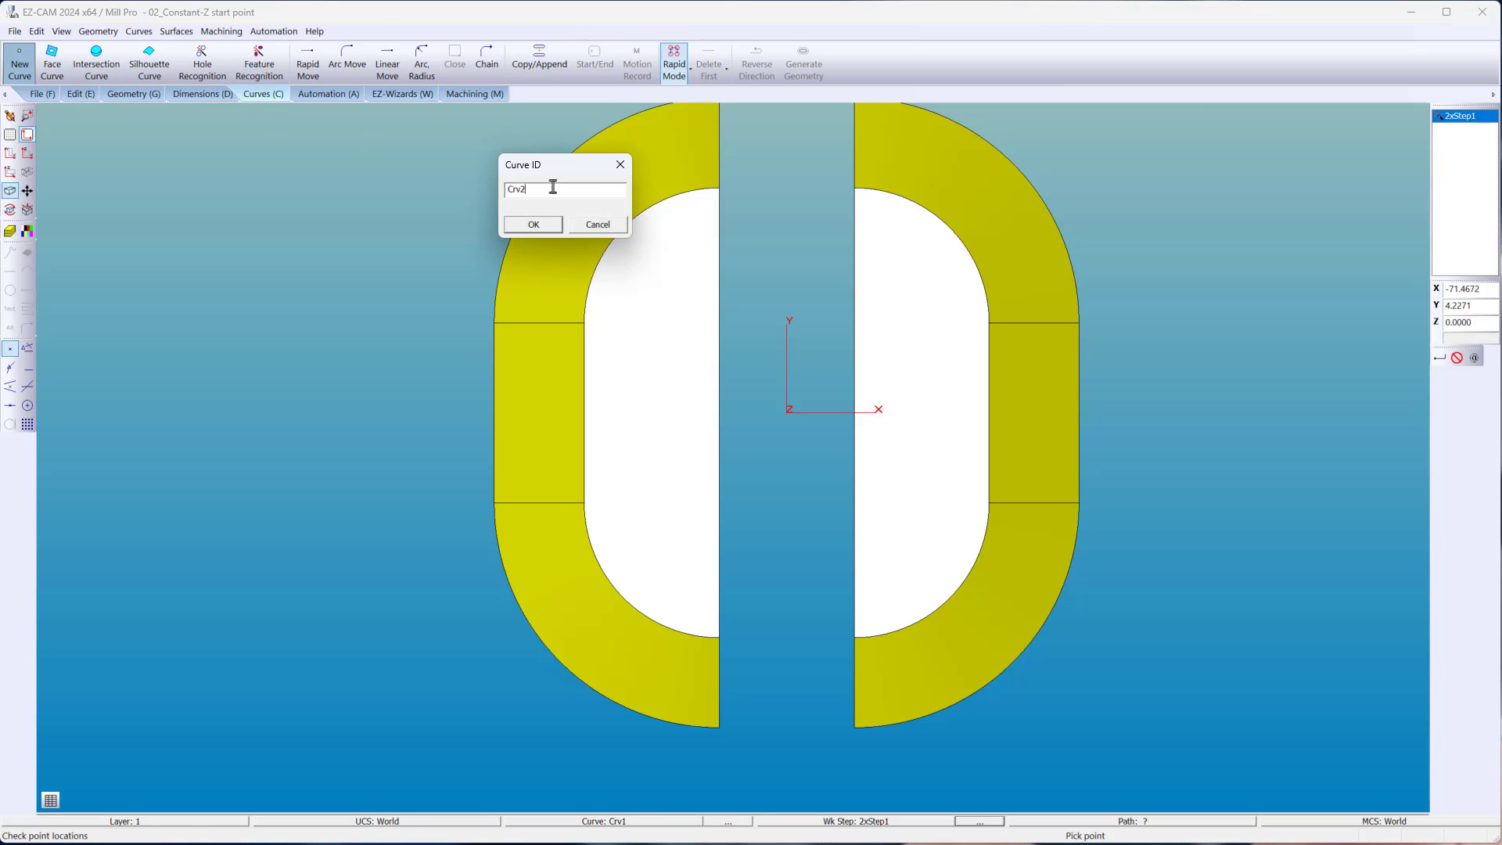
left_click(533, 225)
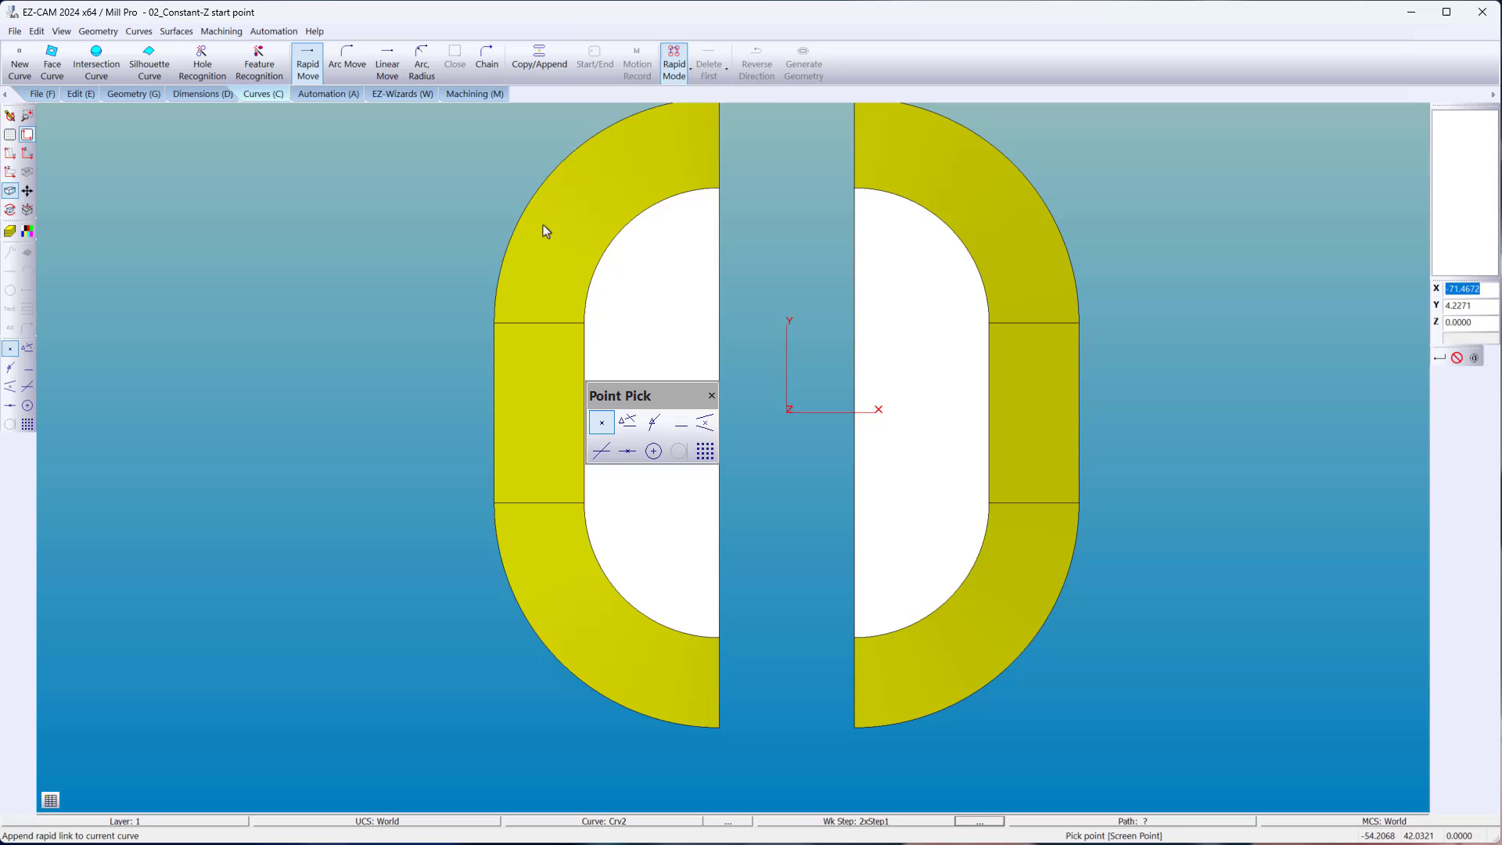
left_click(540, 444)
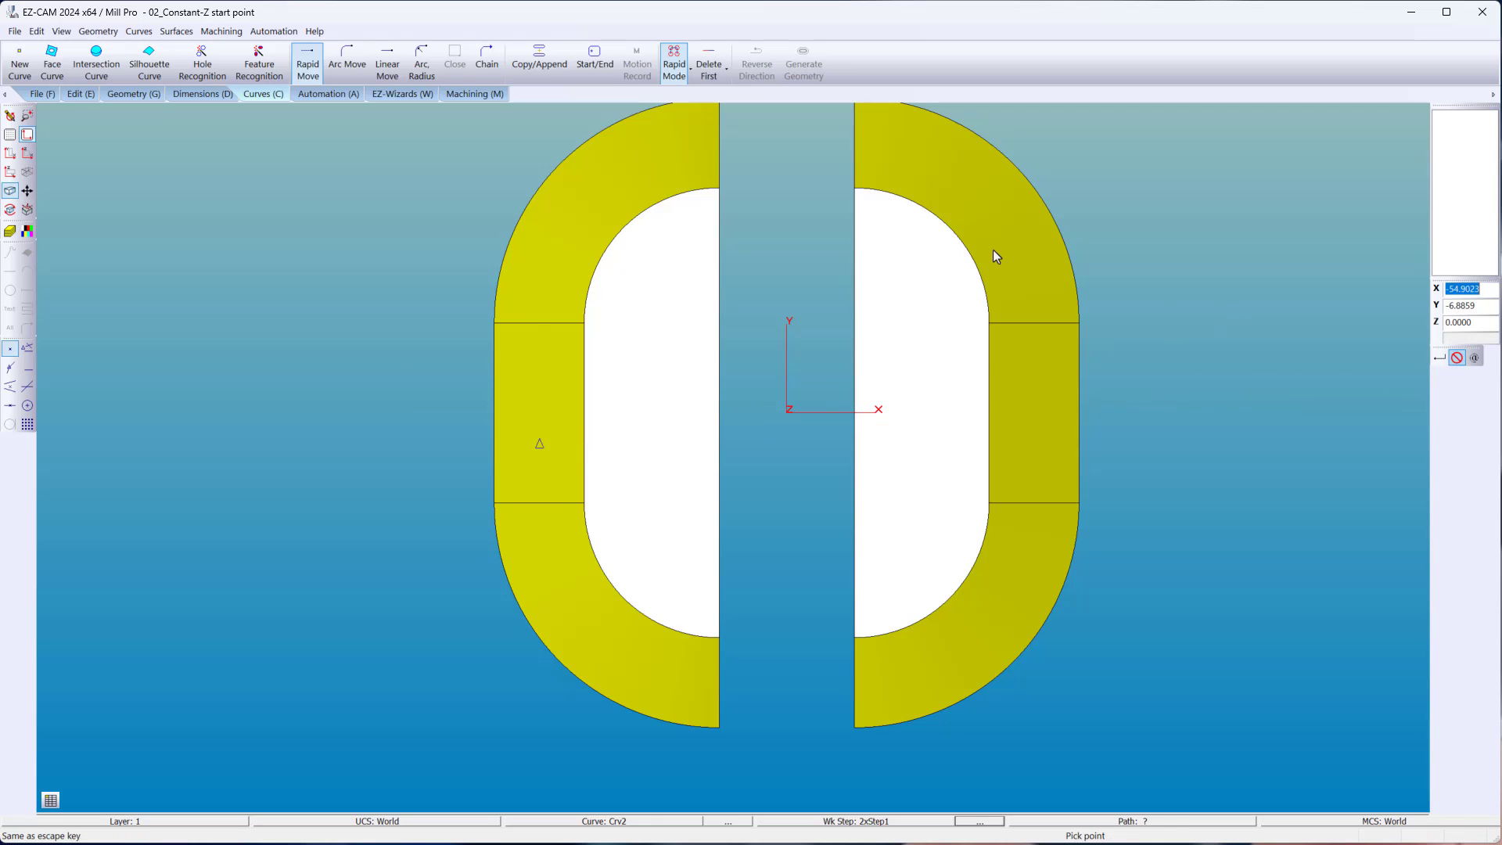
left_click(469, 93)
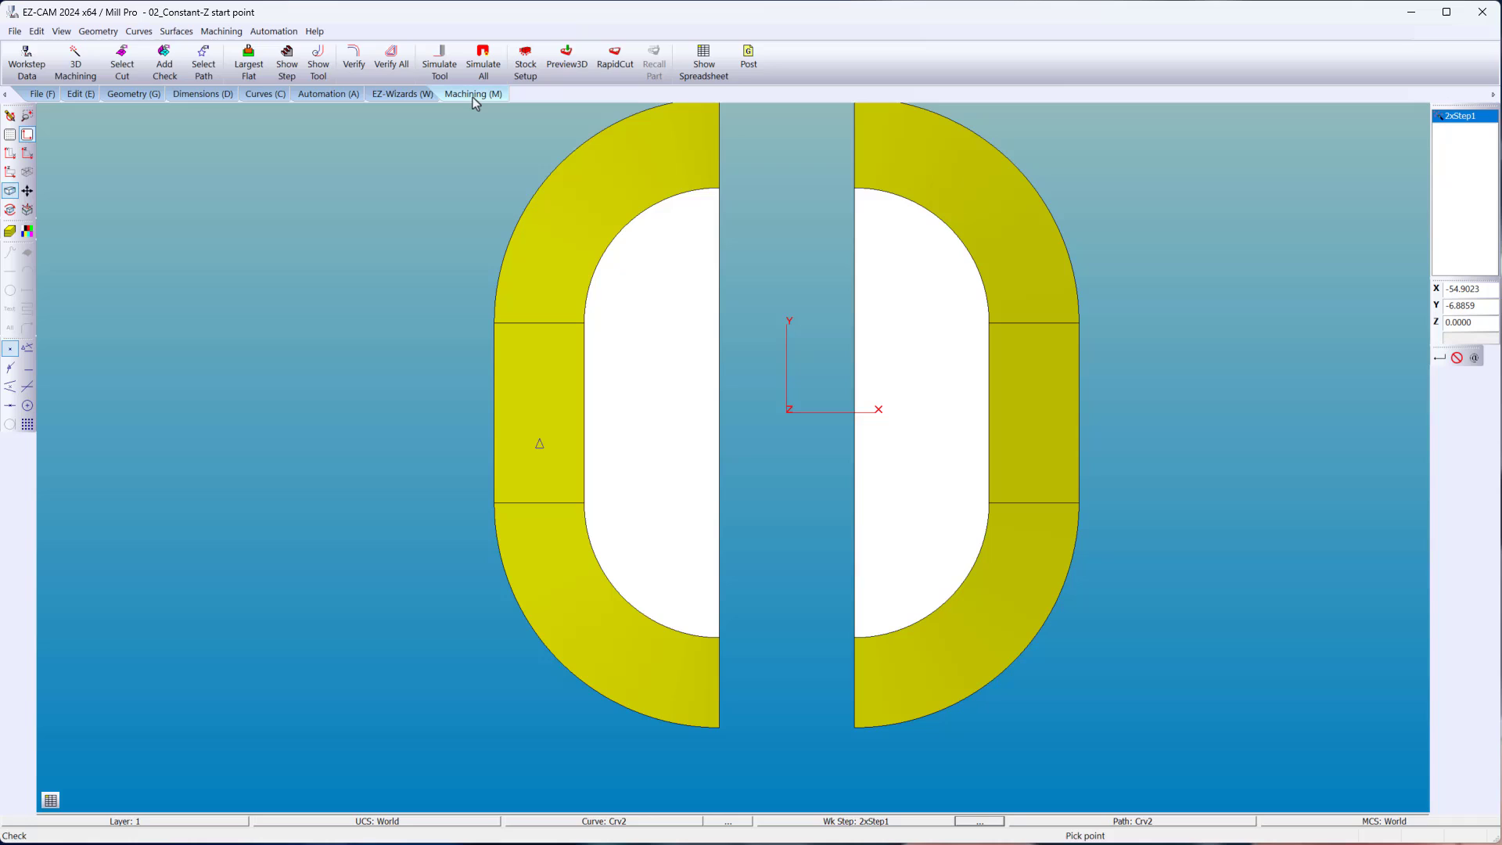
left_click(354, 64)
middle_click_drag(433, 336, 485, 213)
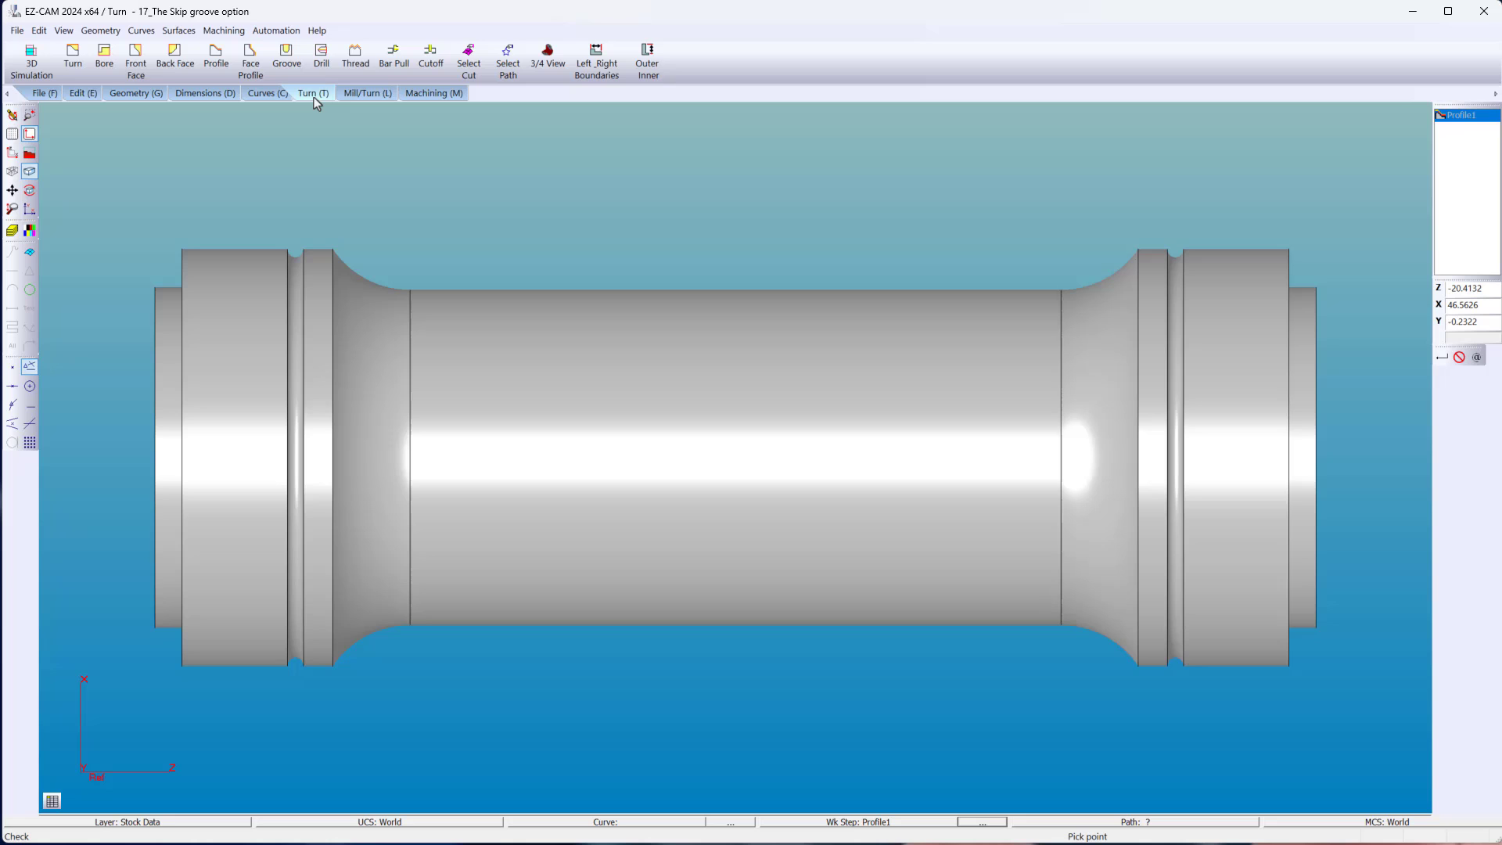
Add profile work step Profile2 with the Default Template, reviewing its Lead/Ramp Parameters.
left_click(216, 70)
left_click(548, 250)
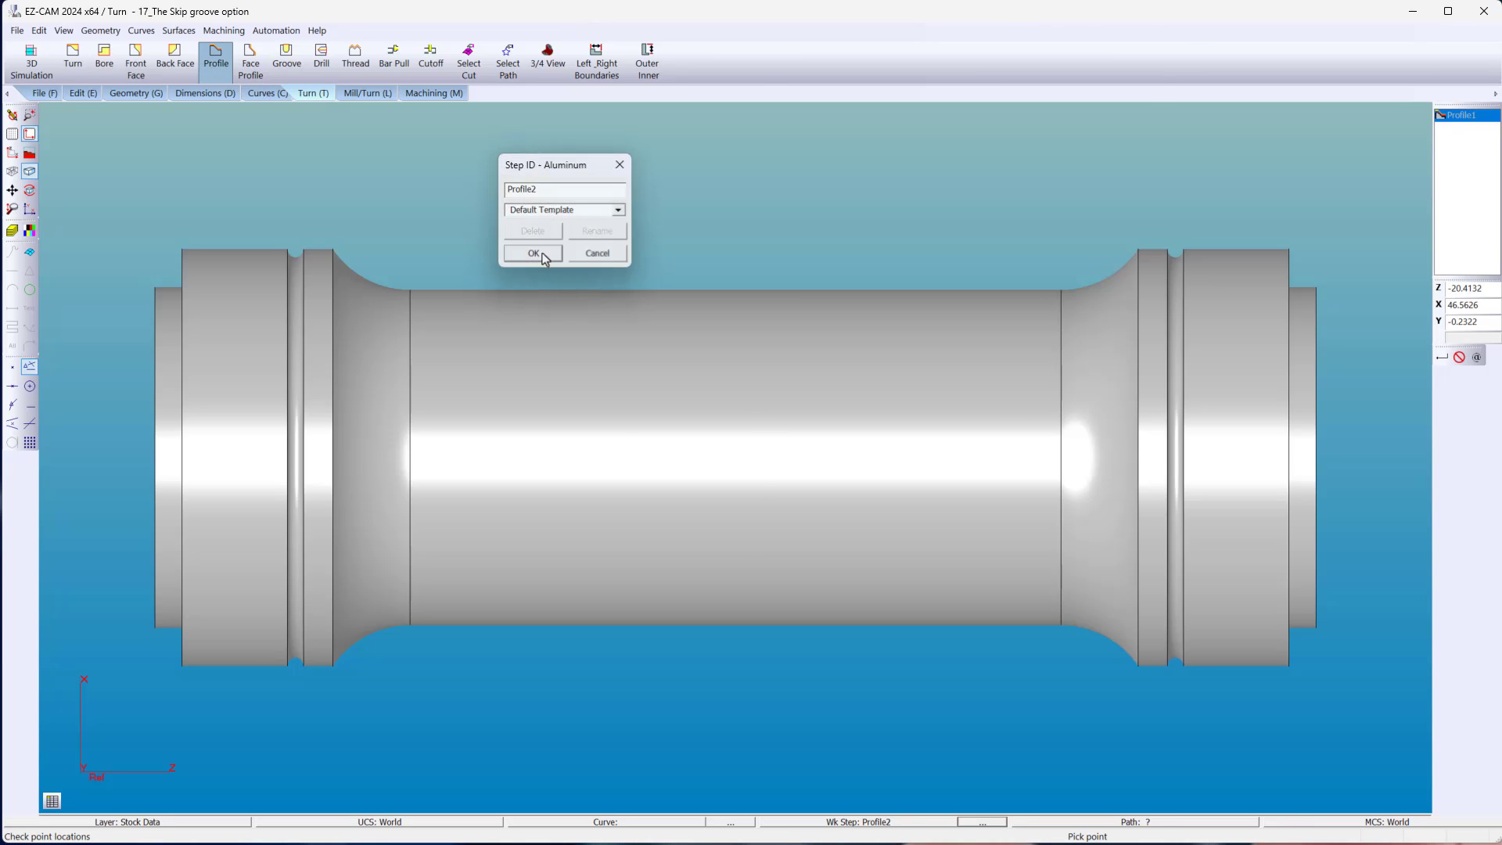
left_click(845, 400)
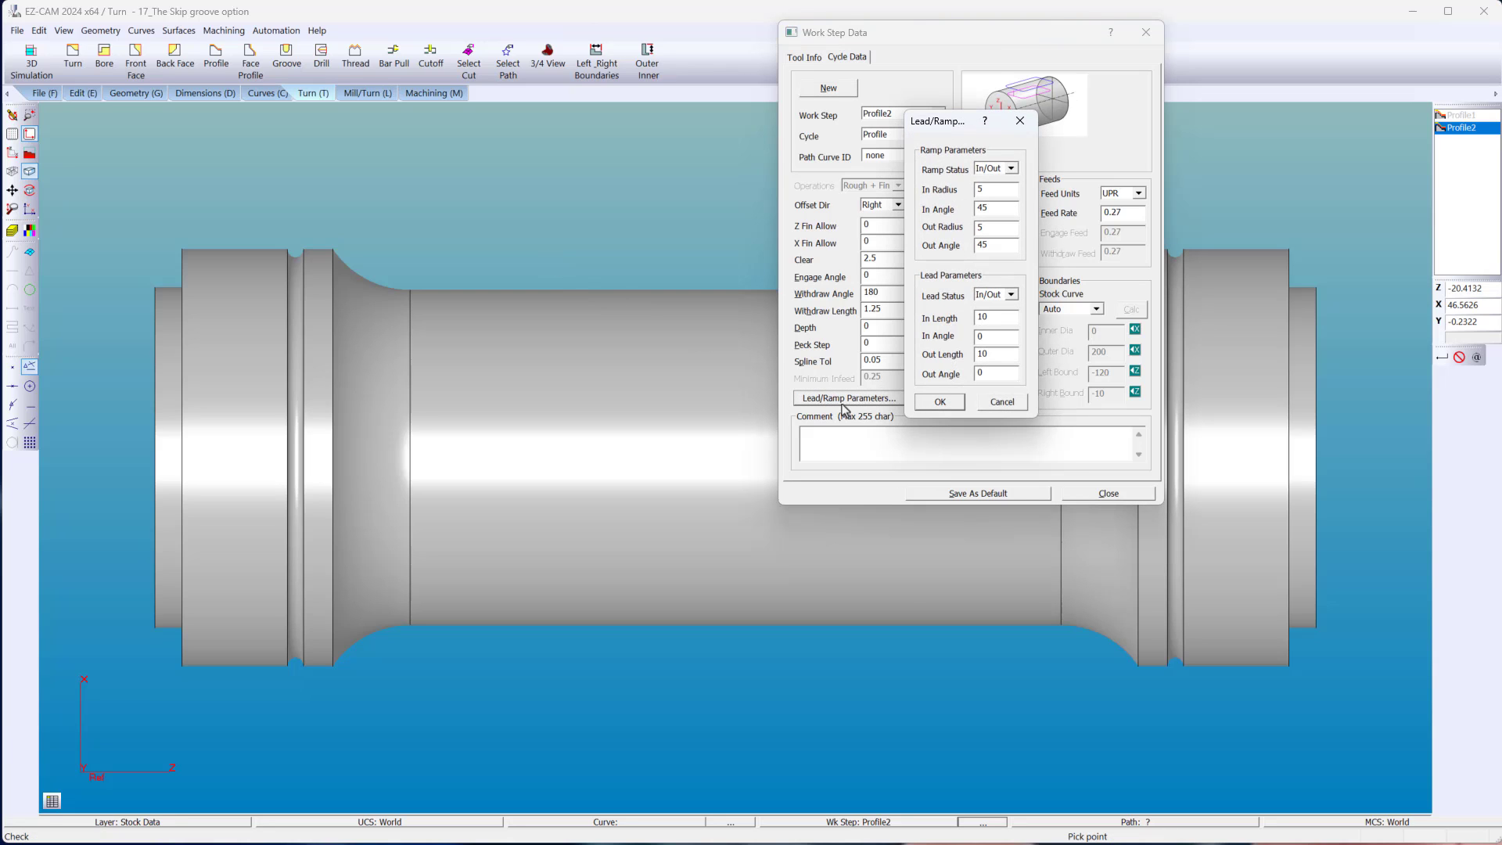
key("Return")
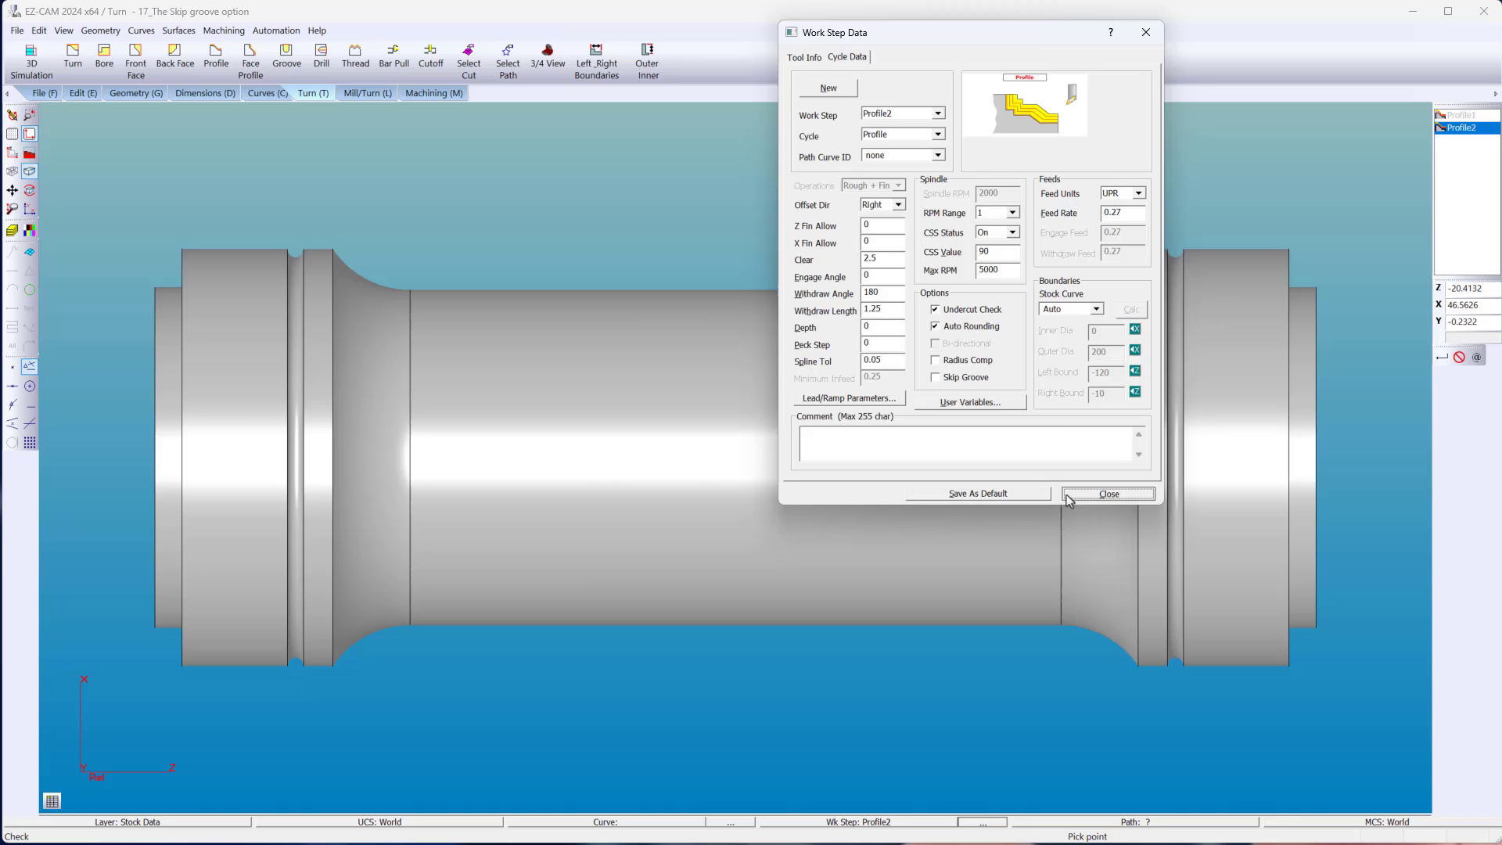
key("Return")
Verify the Profile2 toolpath along the shaft's outer contour.
left_click(433, 93)
left_click(173, 59)
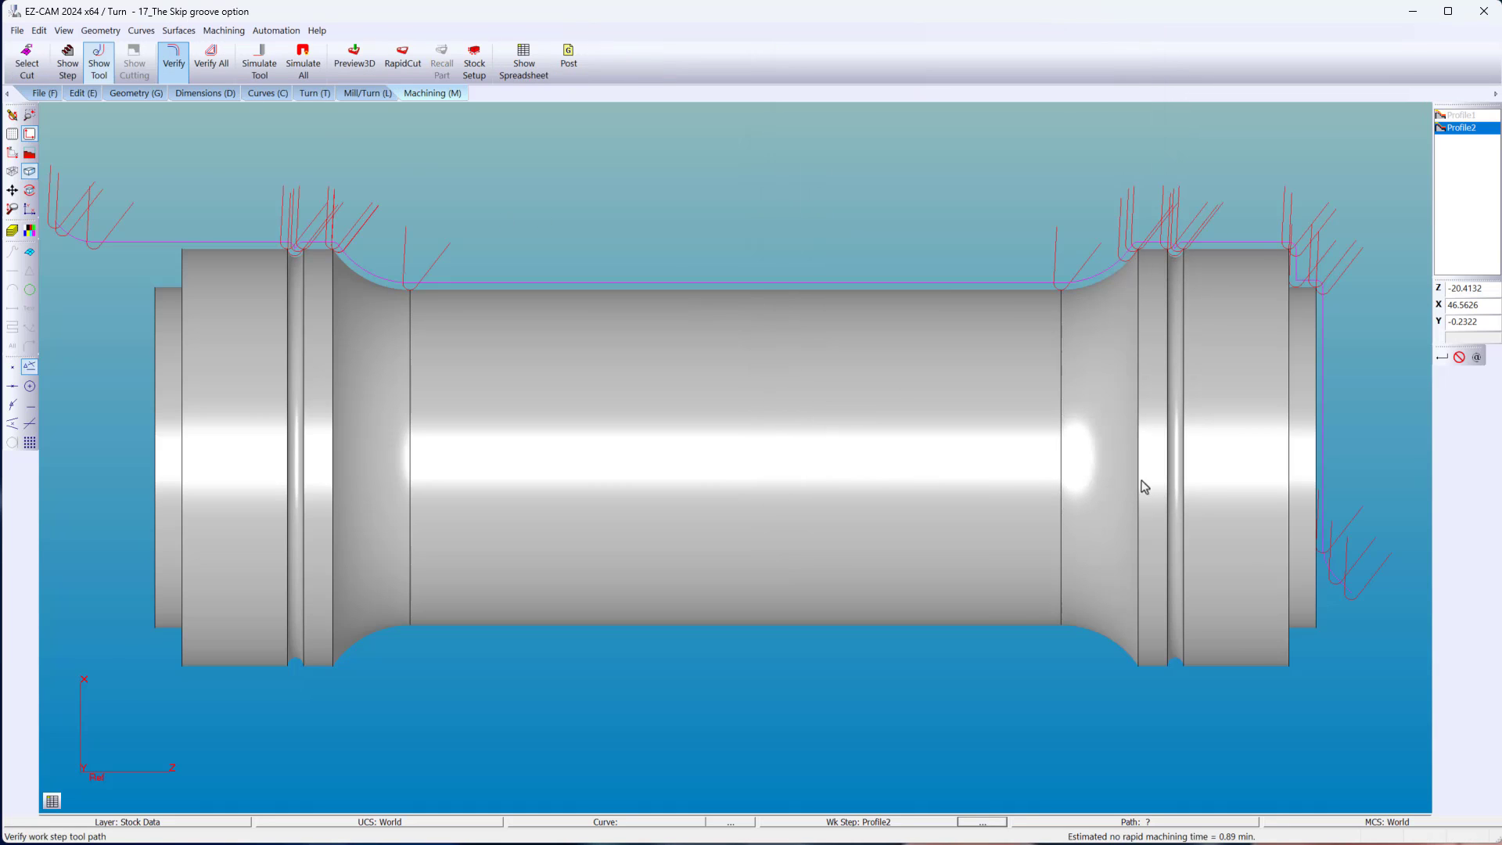
scroll(1369, 646, "up", 8)
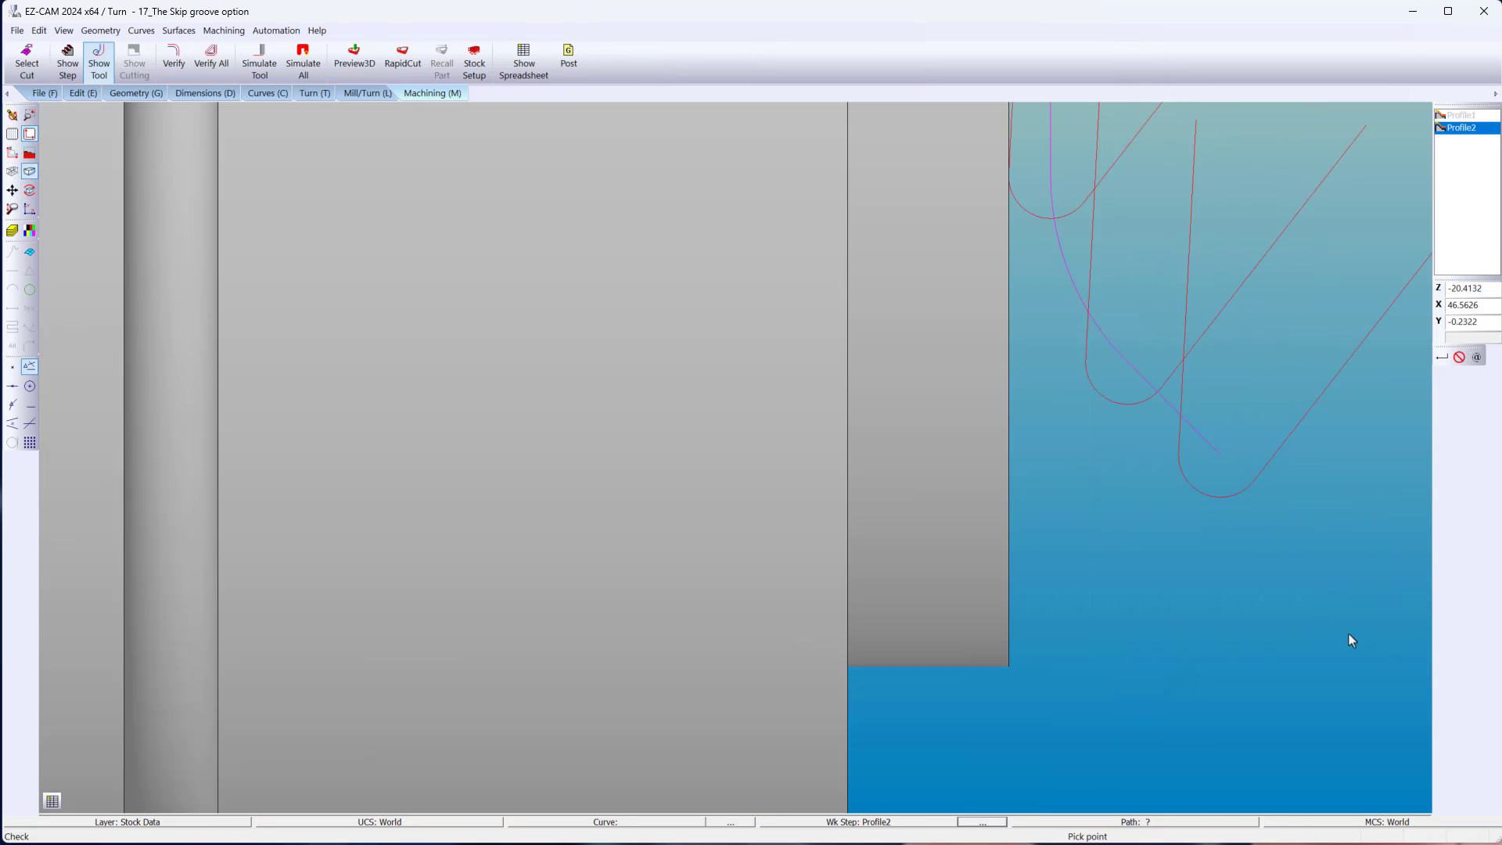
scroll(1303, 626, "down", 8)
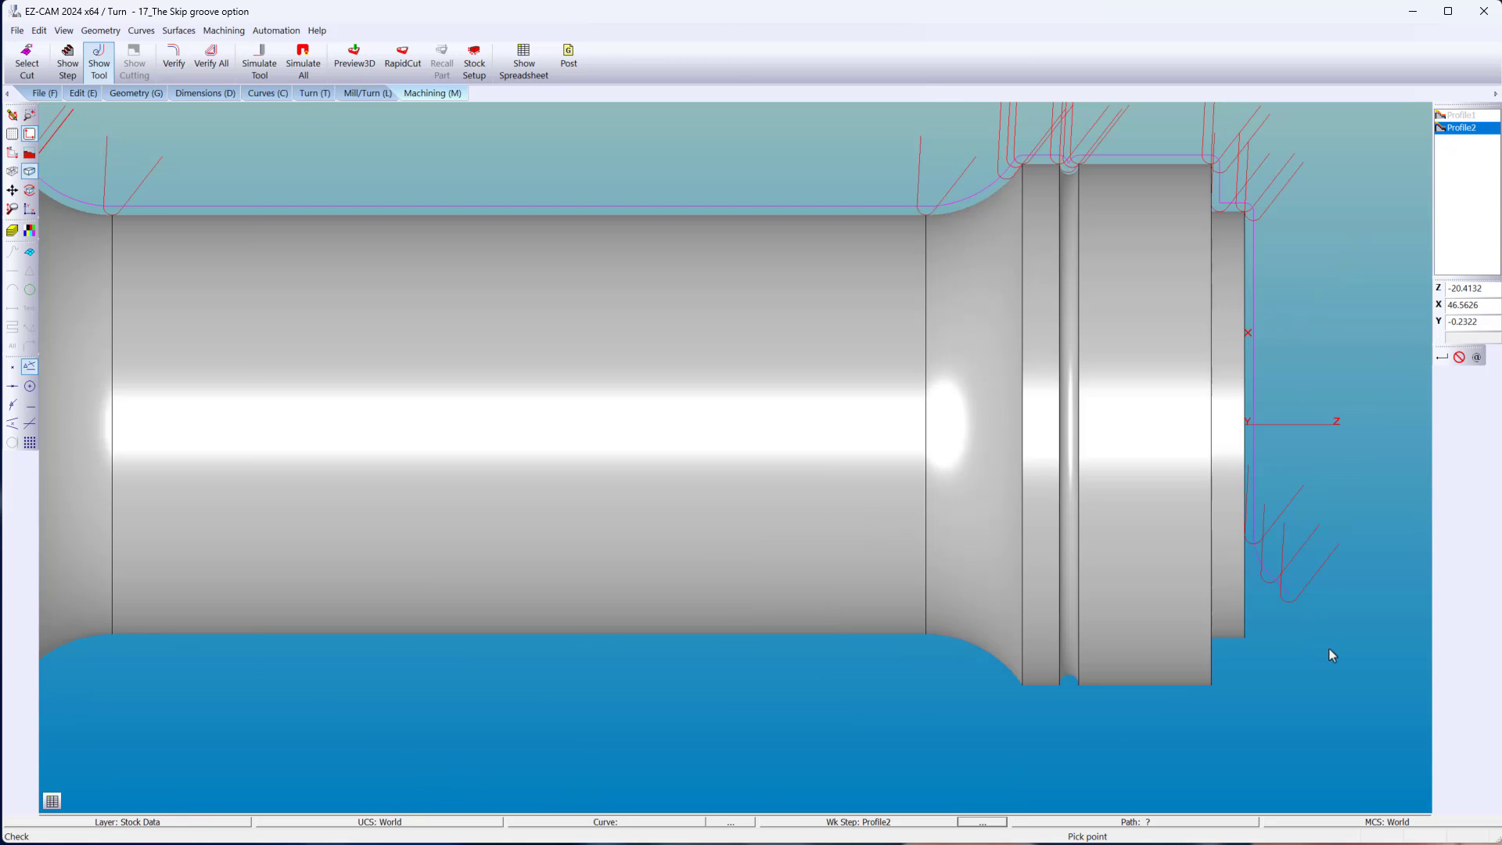
scroll(1332, 656, "down", 4)
Turn on Skip Groove for Profile2 and regenerate its toolpath.
double_click(1455, 129)
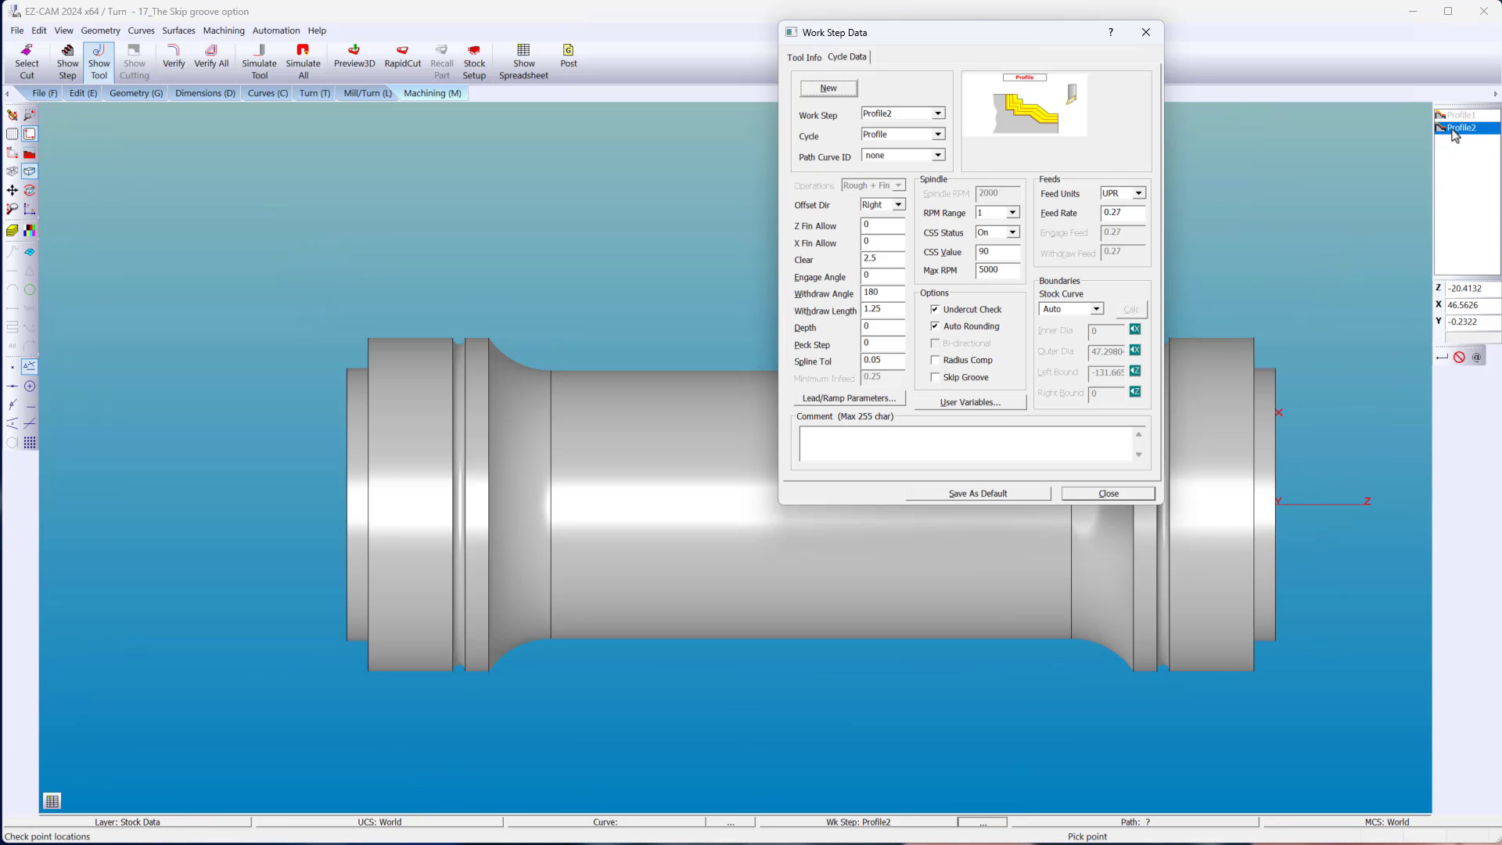
left_click(937, 378)
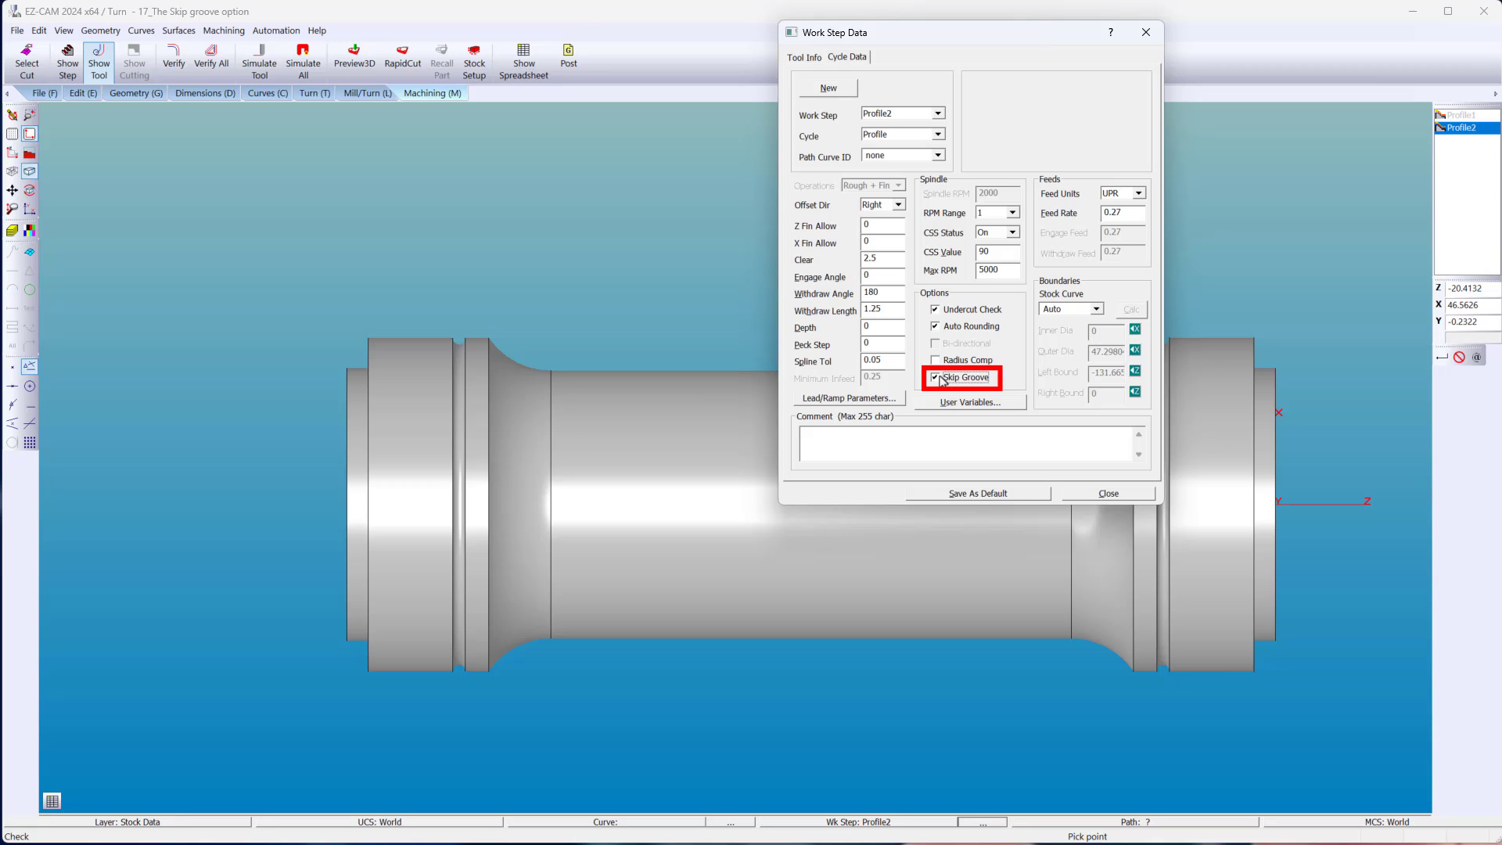
left_click(1111, 493)
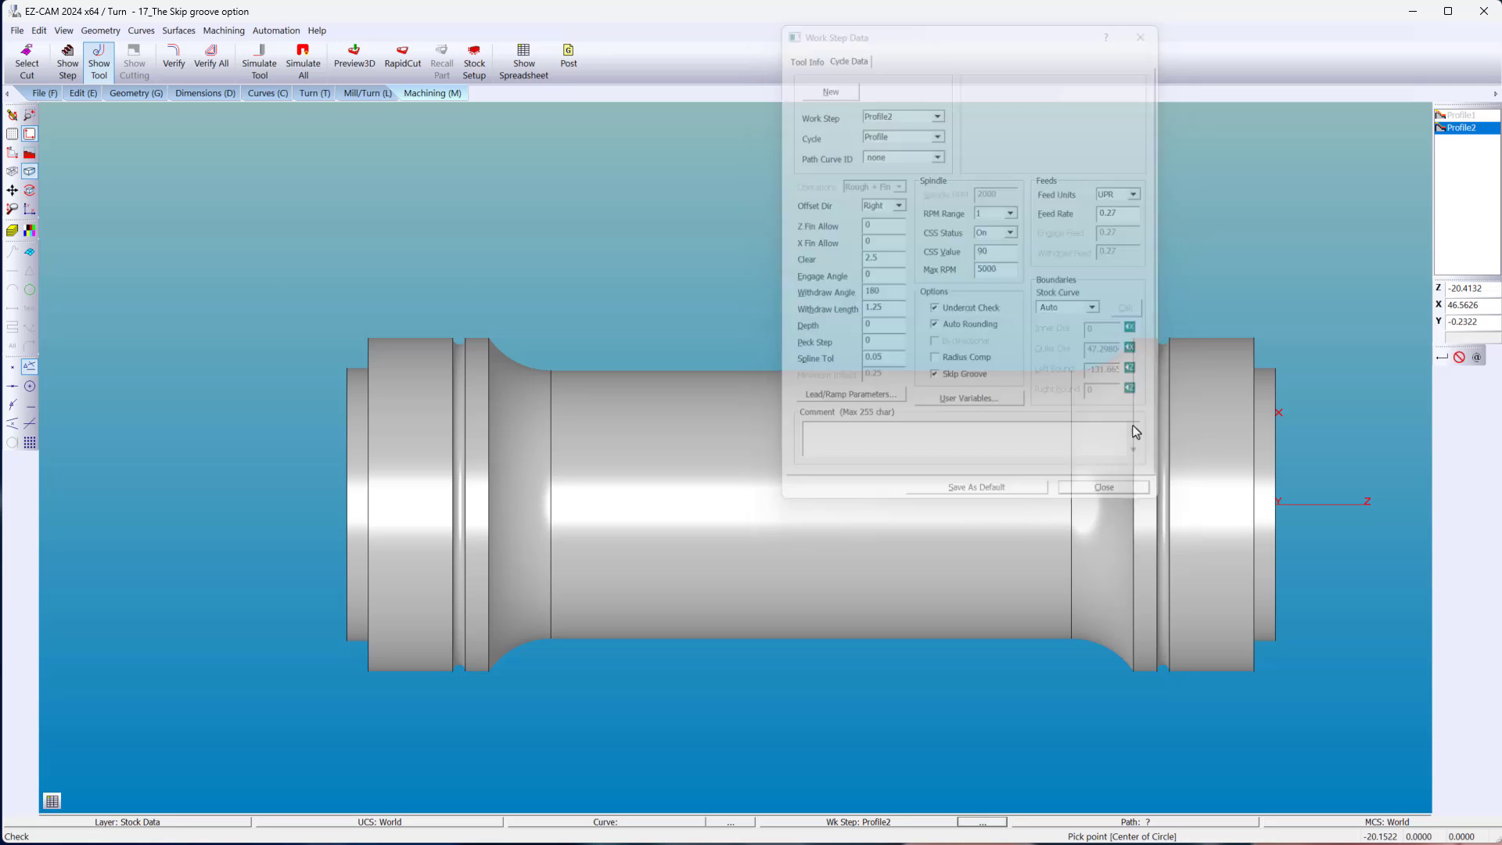
scroll(1176, 338, "up", 5)
scroll(1172, 339, "up", 1)
scroll(1165, 344, "down", 4)
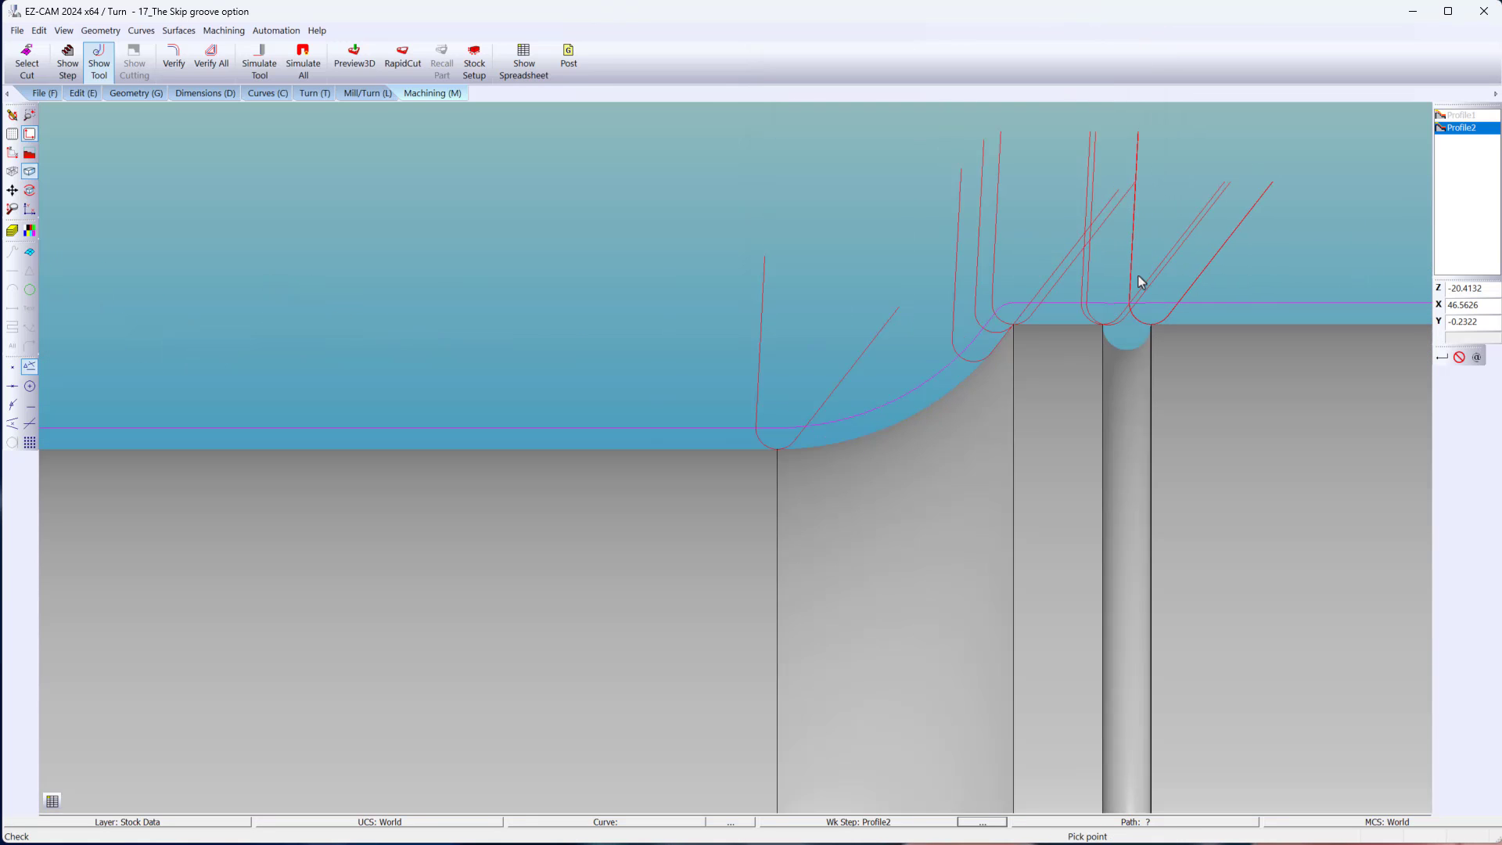
scroll(1208, 297, "down", 2)
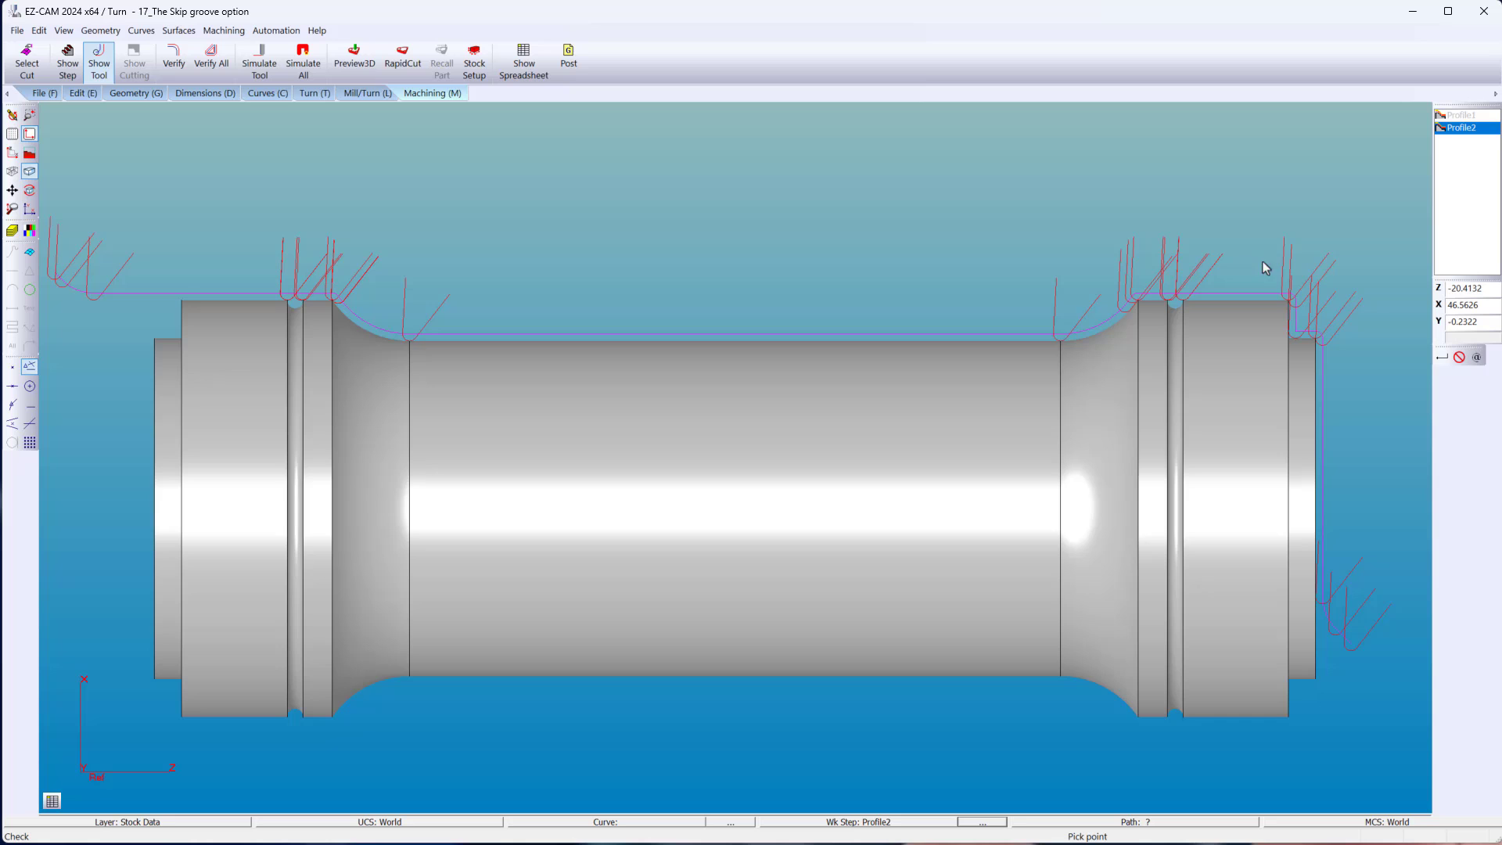
Set the Profile2 tool width to 25 and redraw the toolpath.
left_click(1453, 130)
double_click(1453, 130)
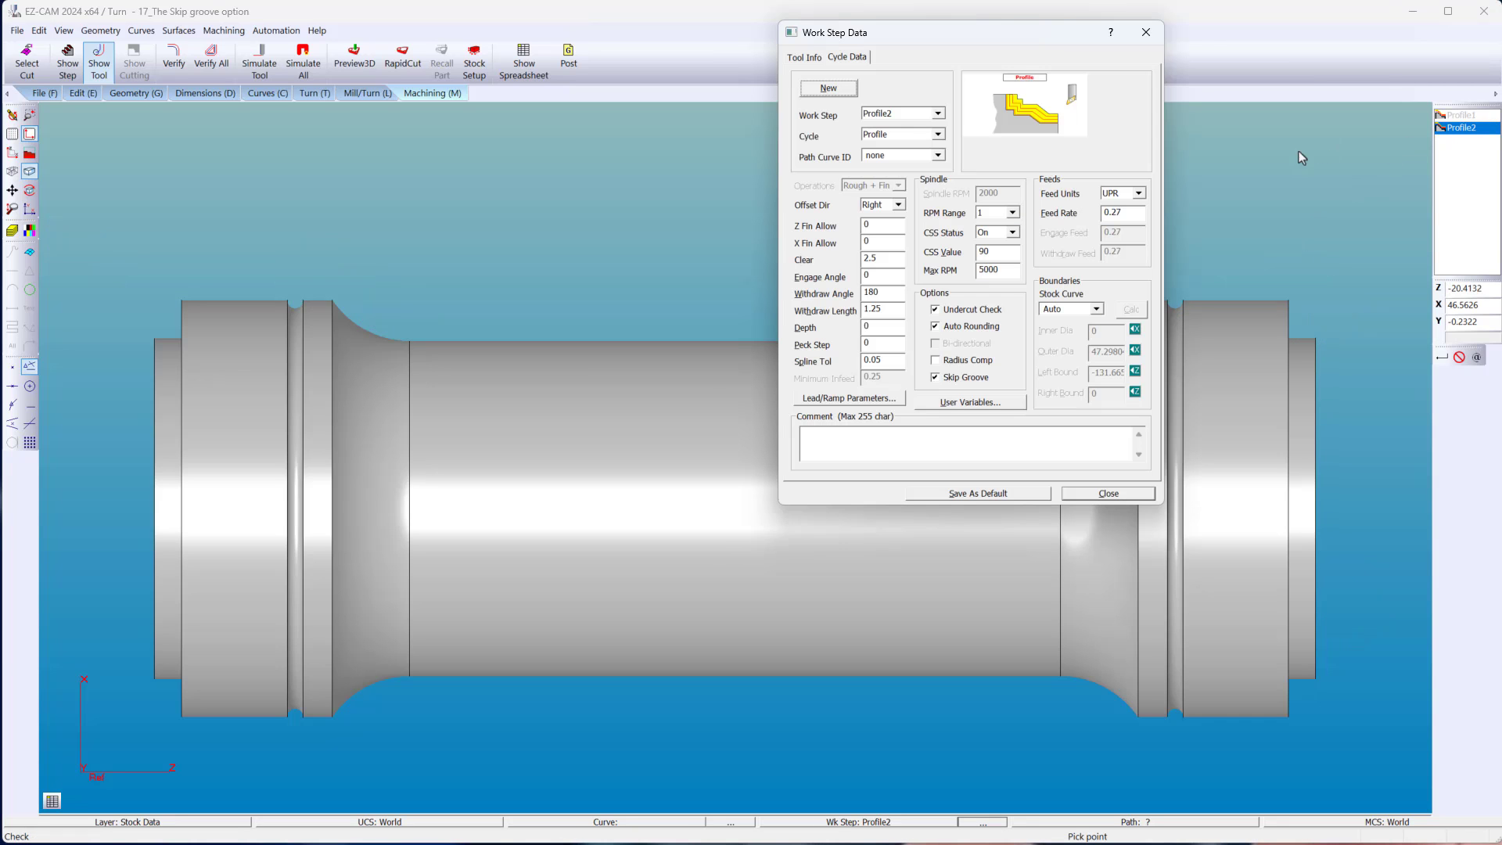
left_click(804, 58)
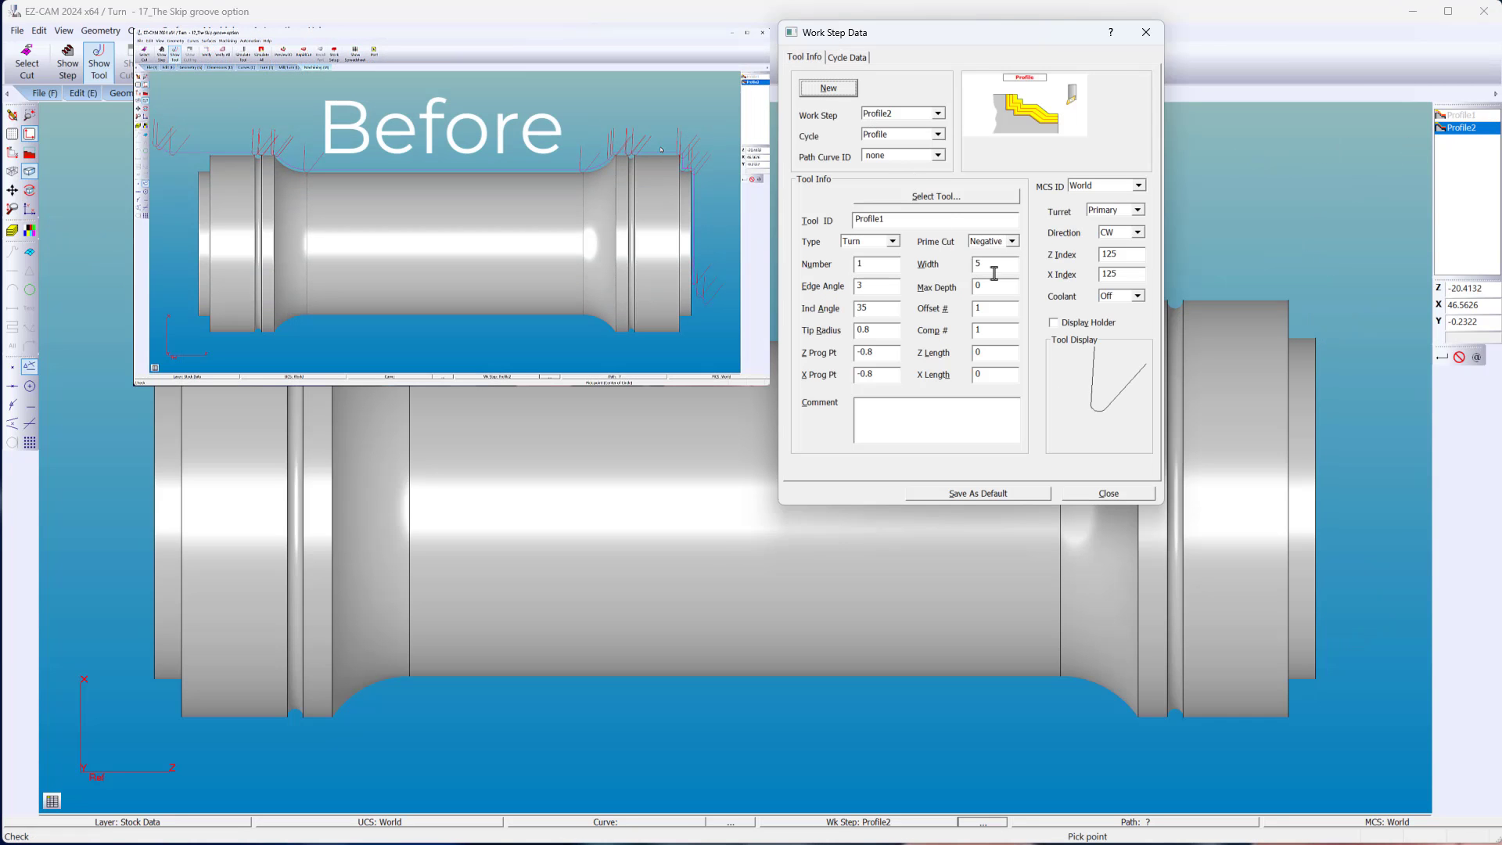
left_click(994, 266)
type("25")
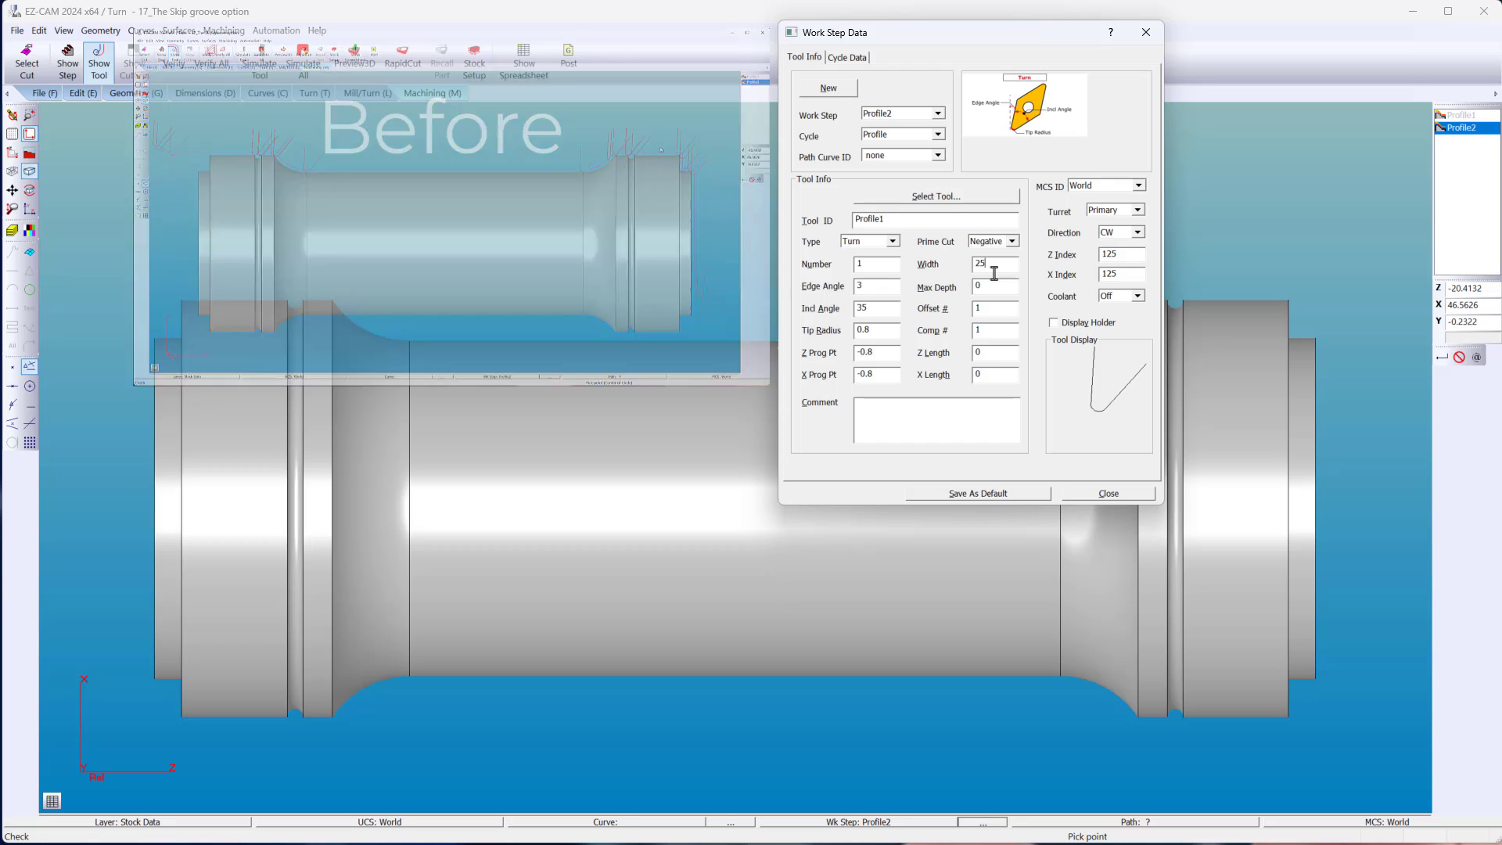
left_click(1106, 494)
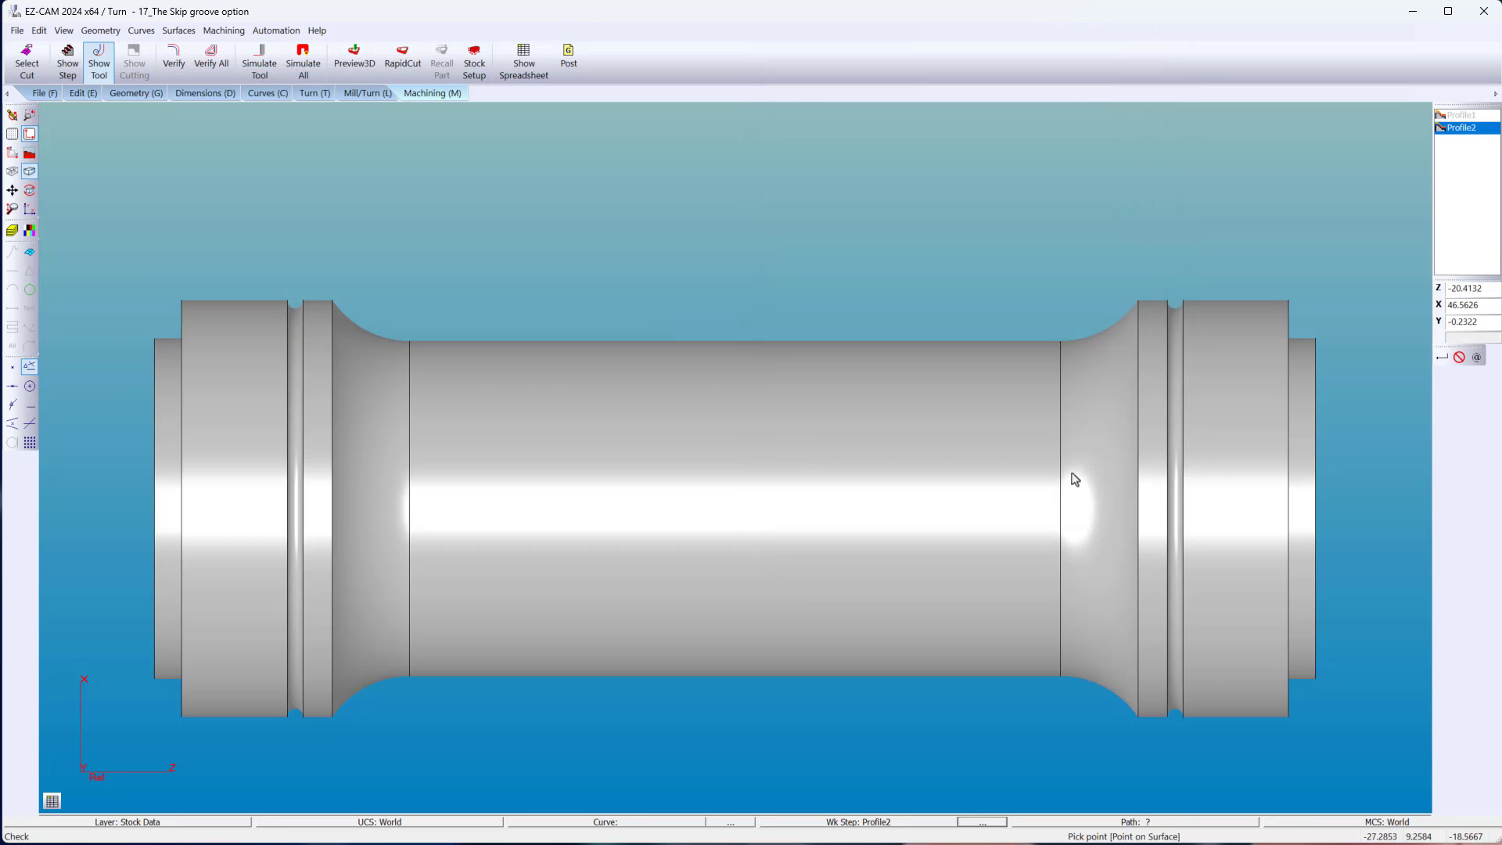
left_click(174, 64)
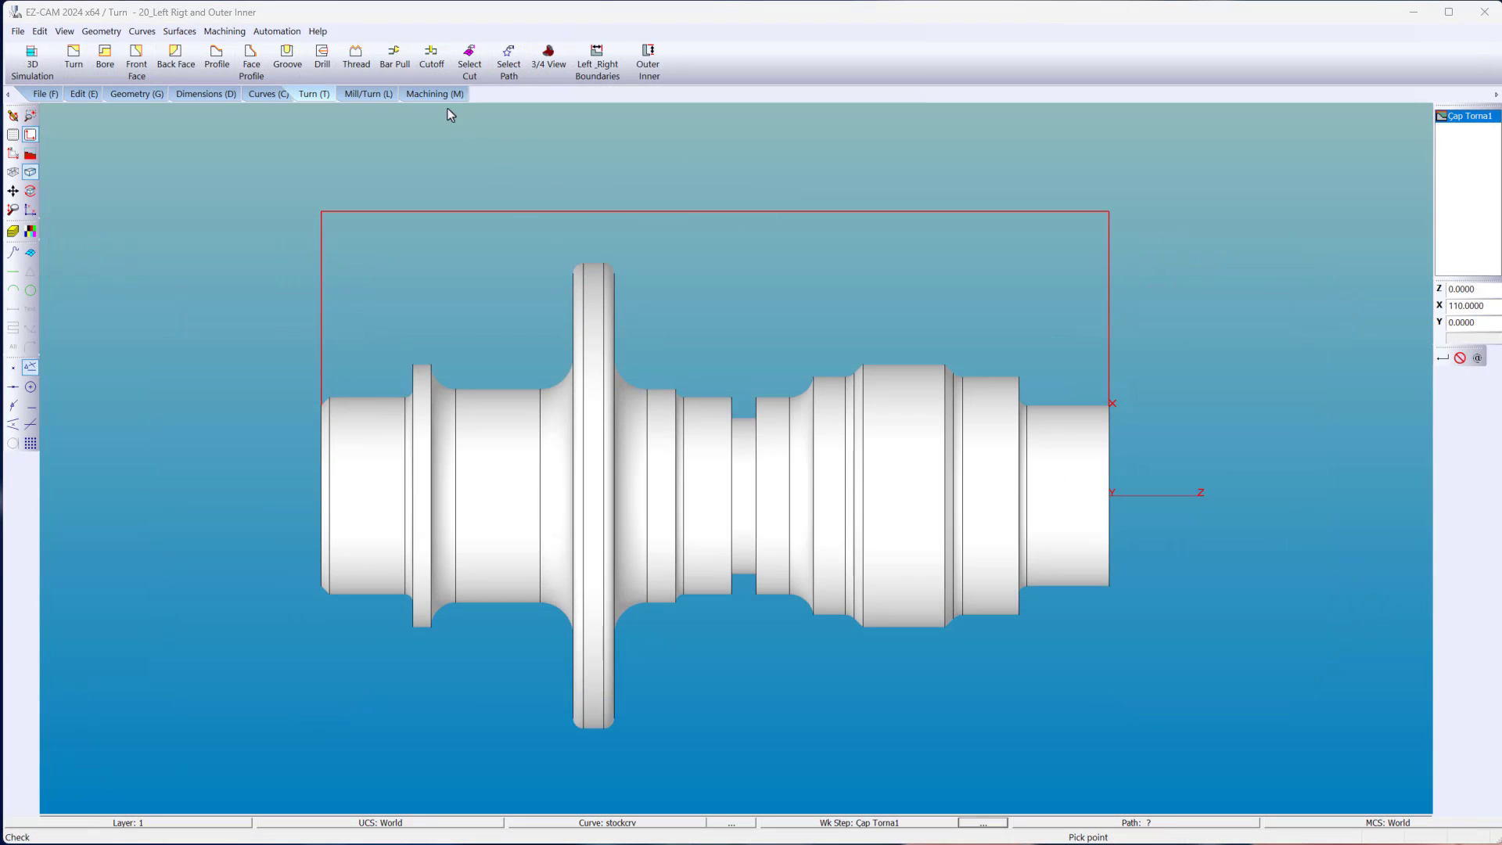
Display the Cap Torna1 toolpath, add step Turn1, and pick its left and right limits.
left_click(434, 93)
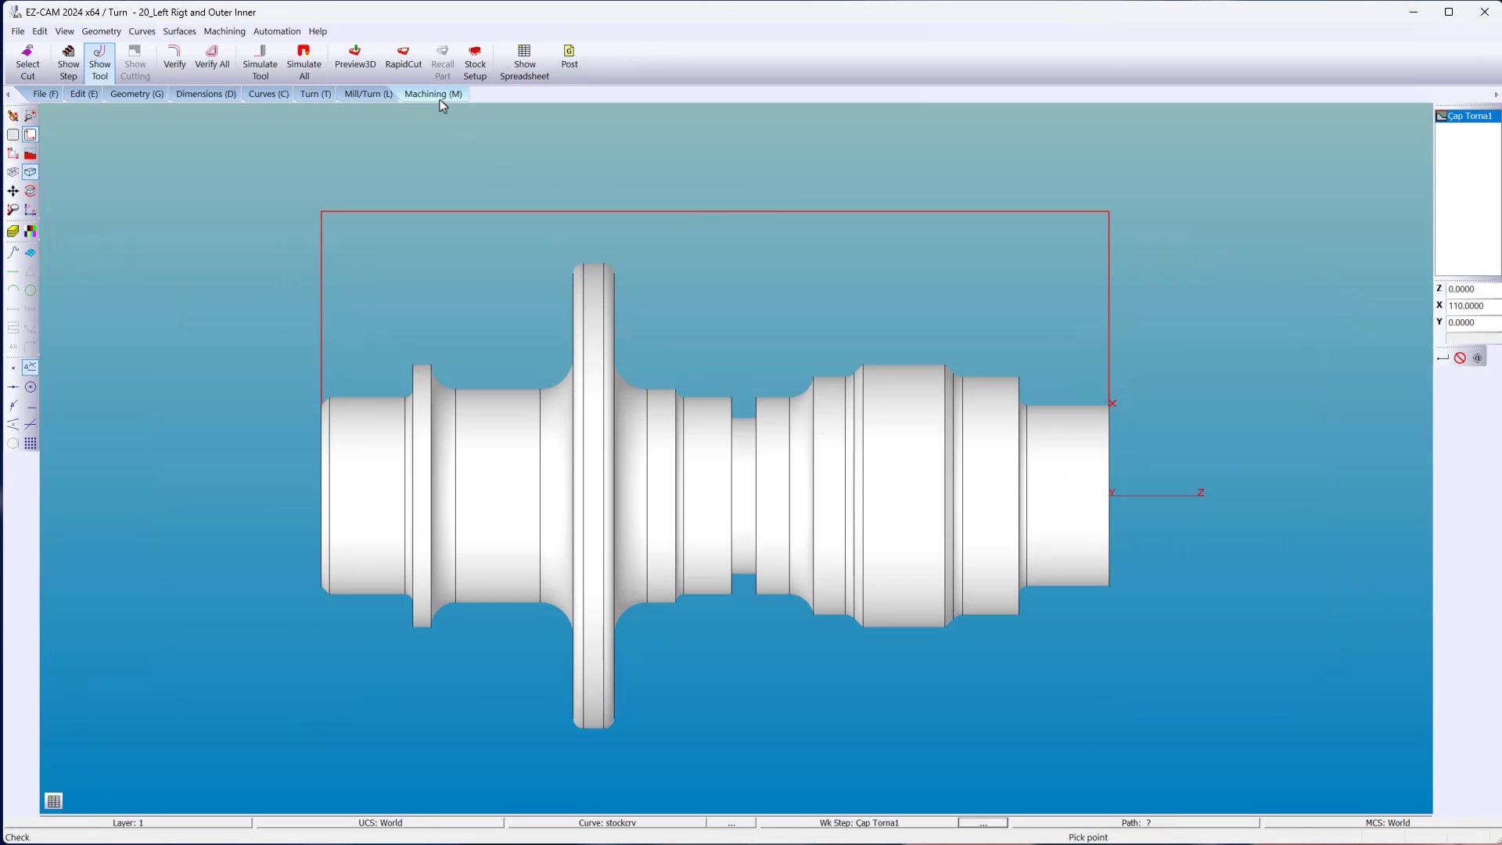
left_click(180, 77)
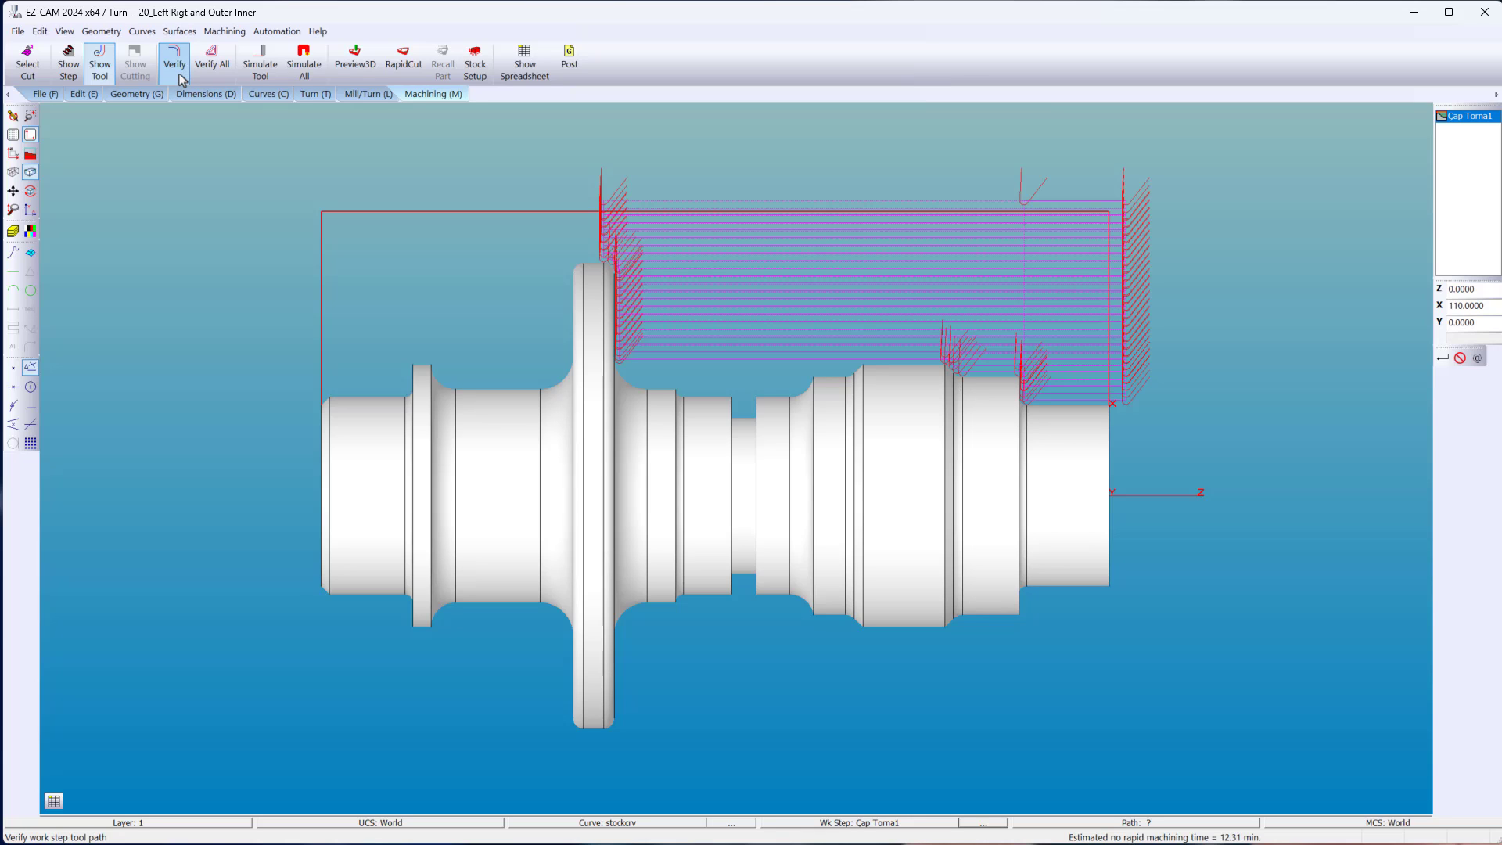
left_click(315, 94)
left_click(548, 61)
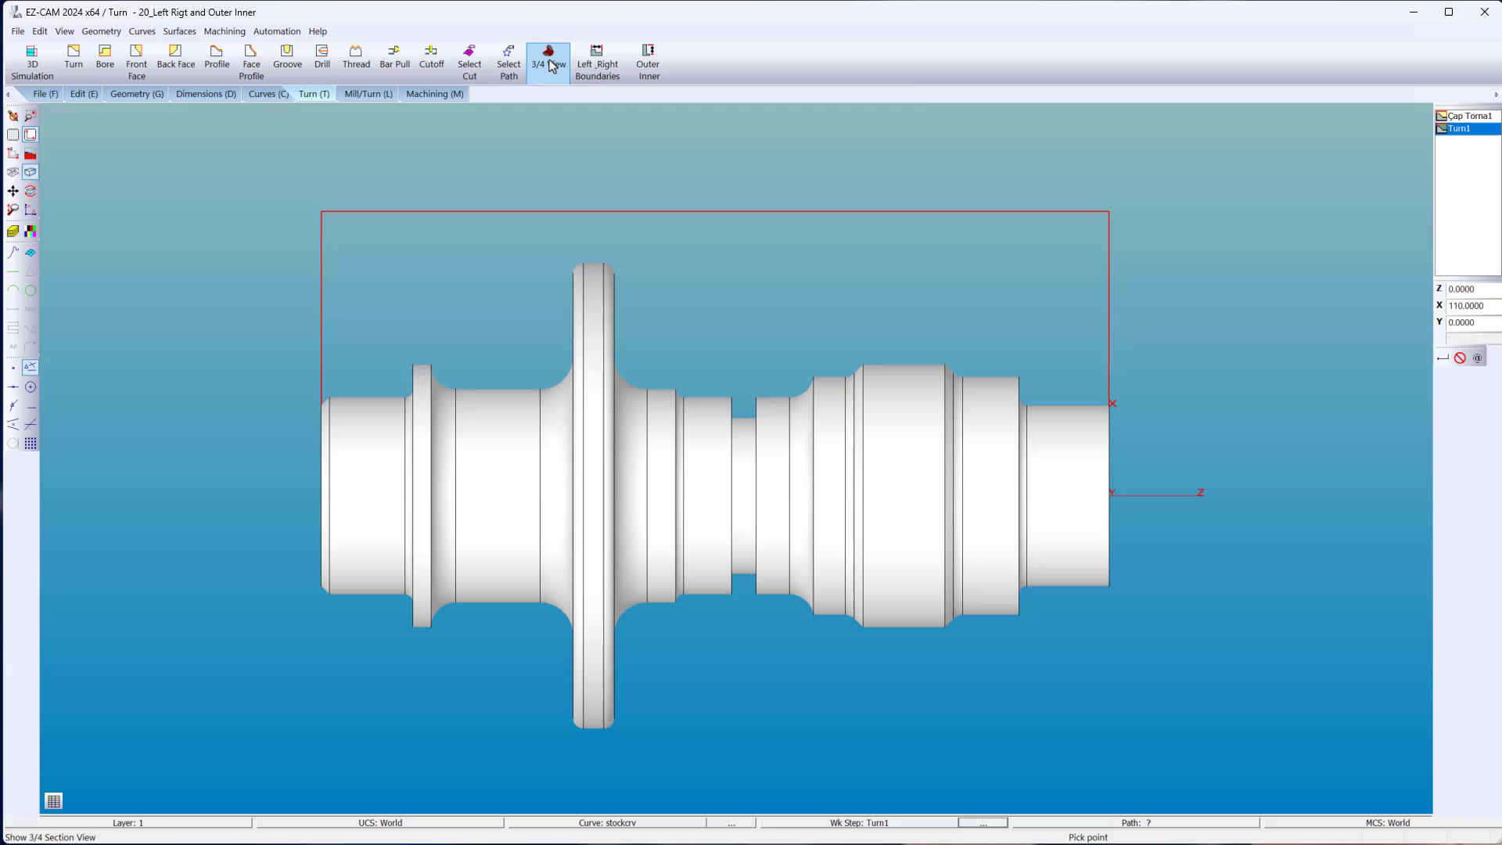
left_click(597, 63)
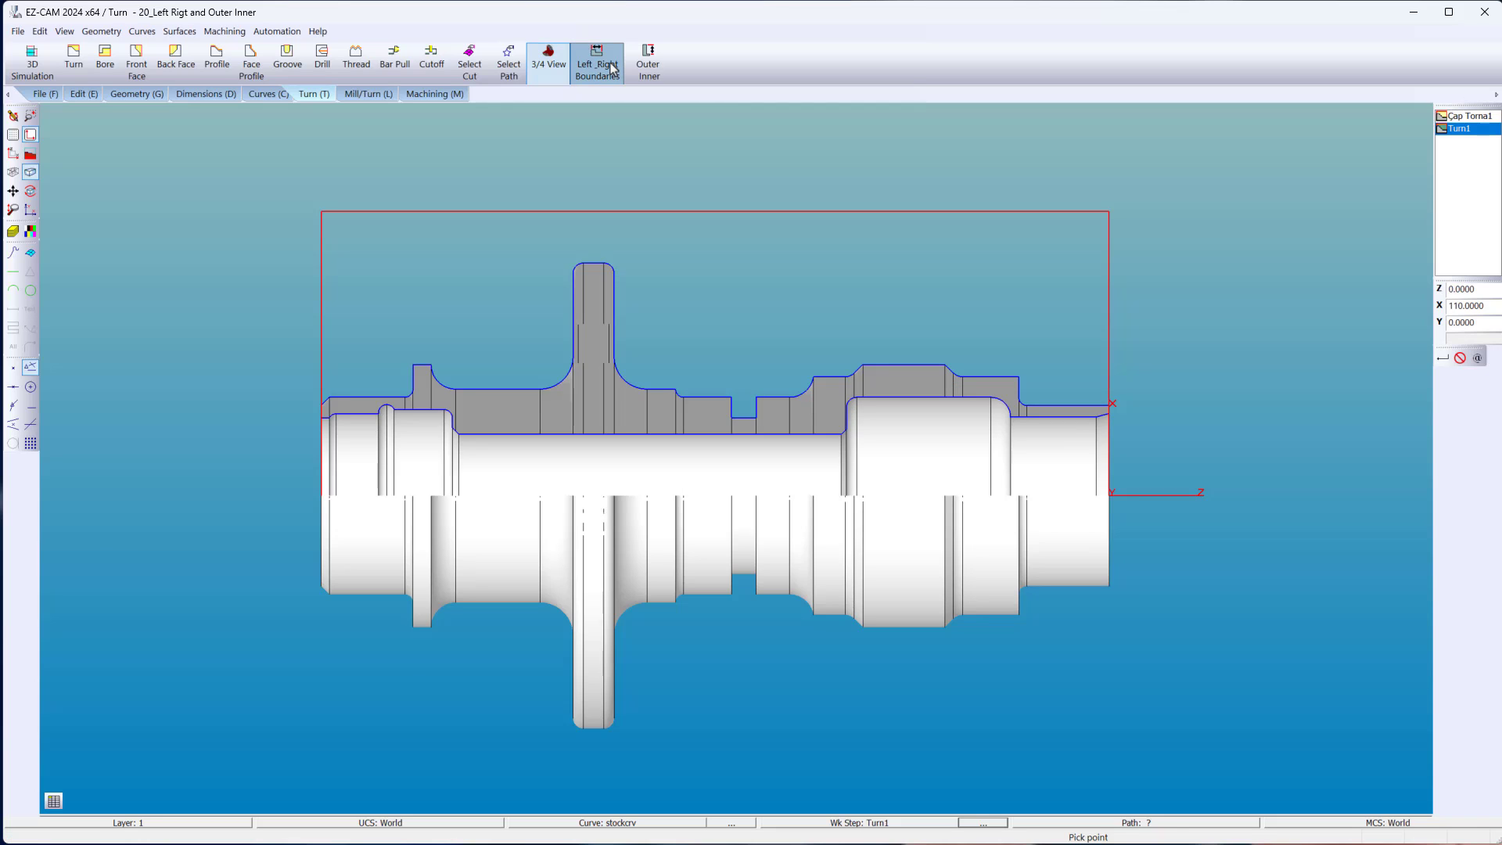
left_click(627, 341)
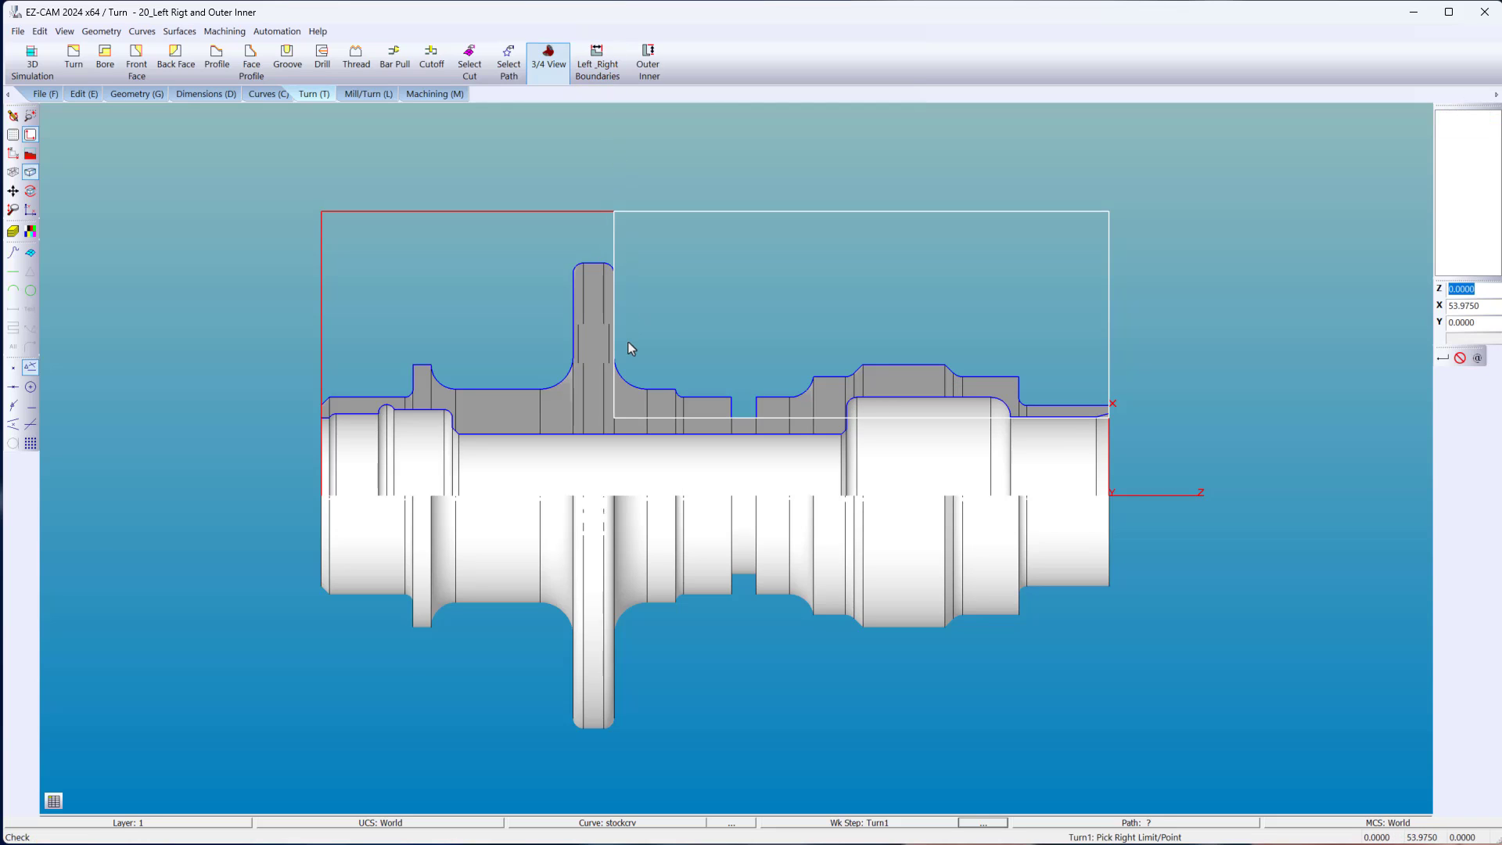
left_click(870, 364)
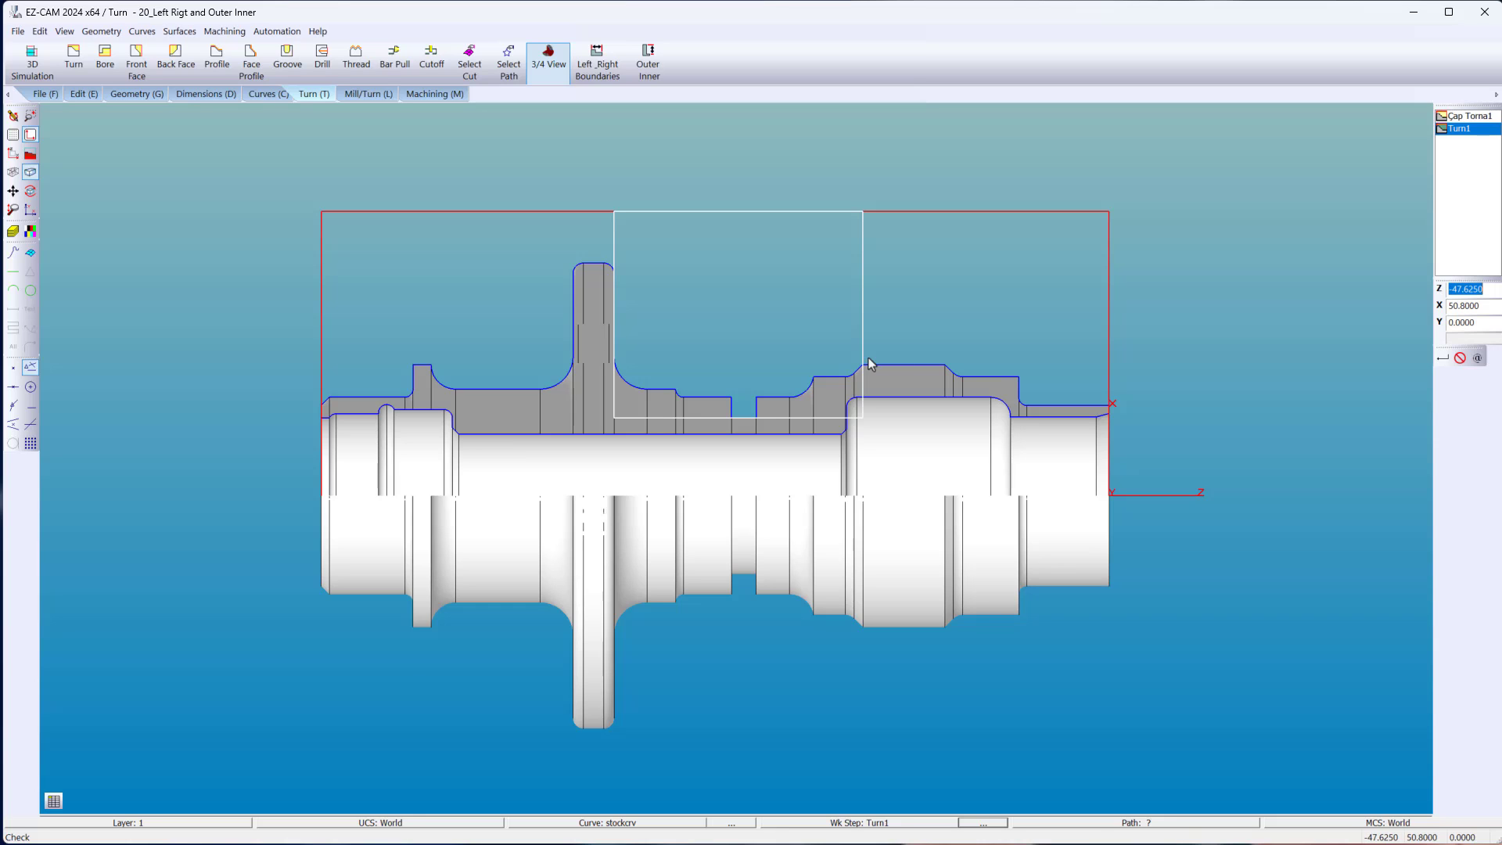
Pick Turn1's outer/inner diameter limit and verify the bounded toolpath.
left_click(647, 62)
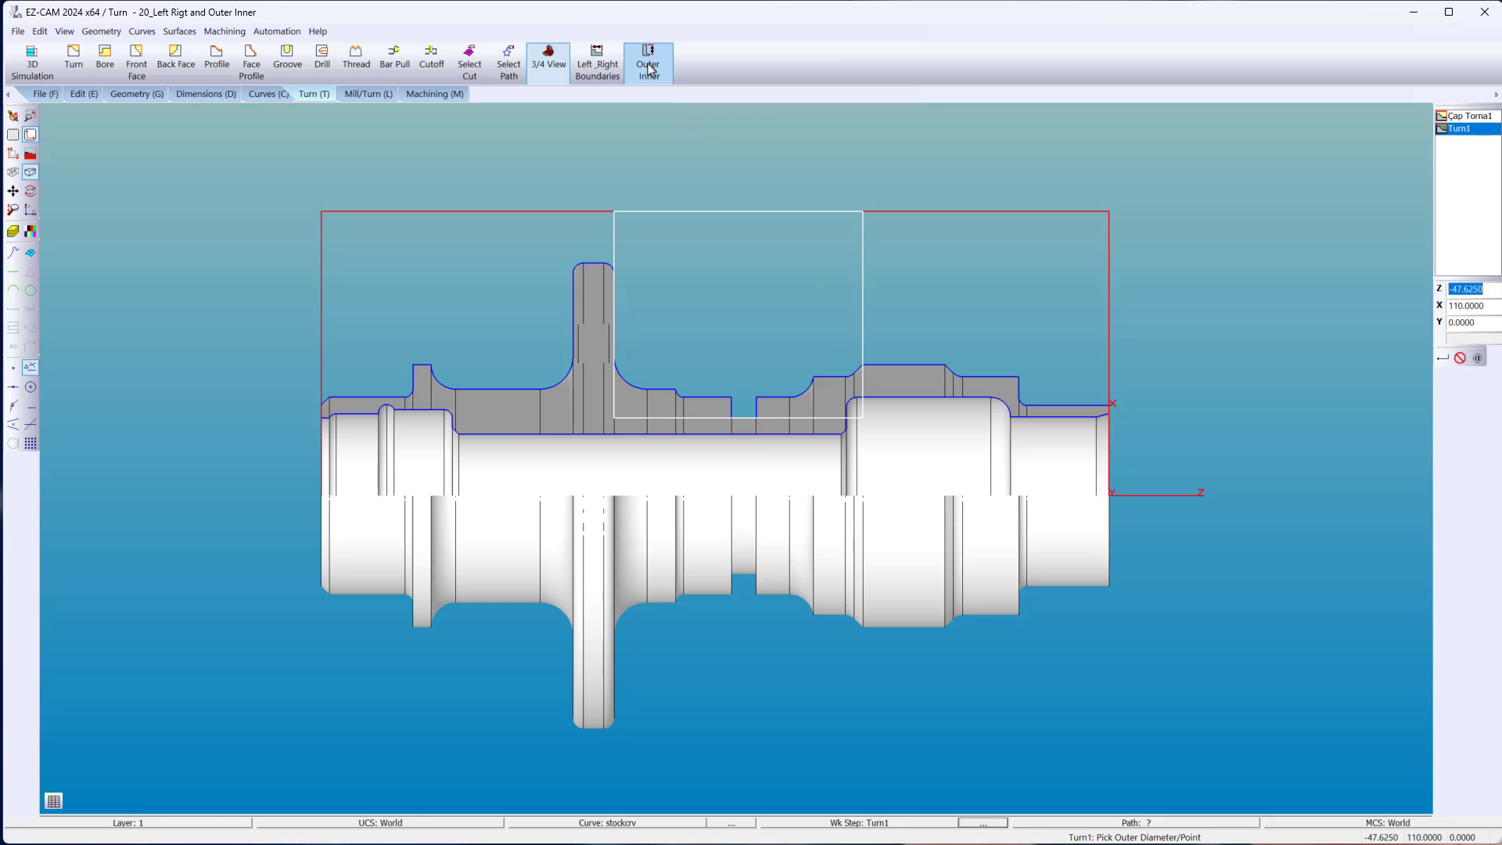
left_click(623, 332)
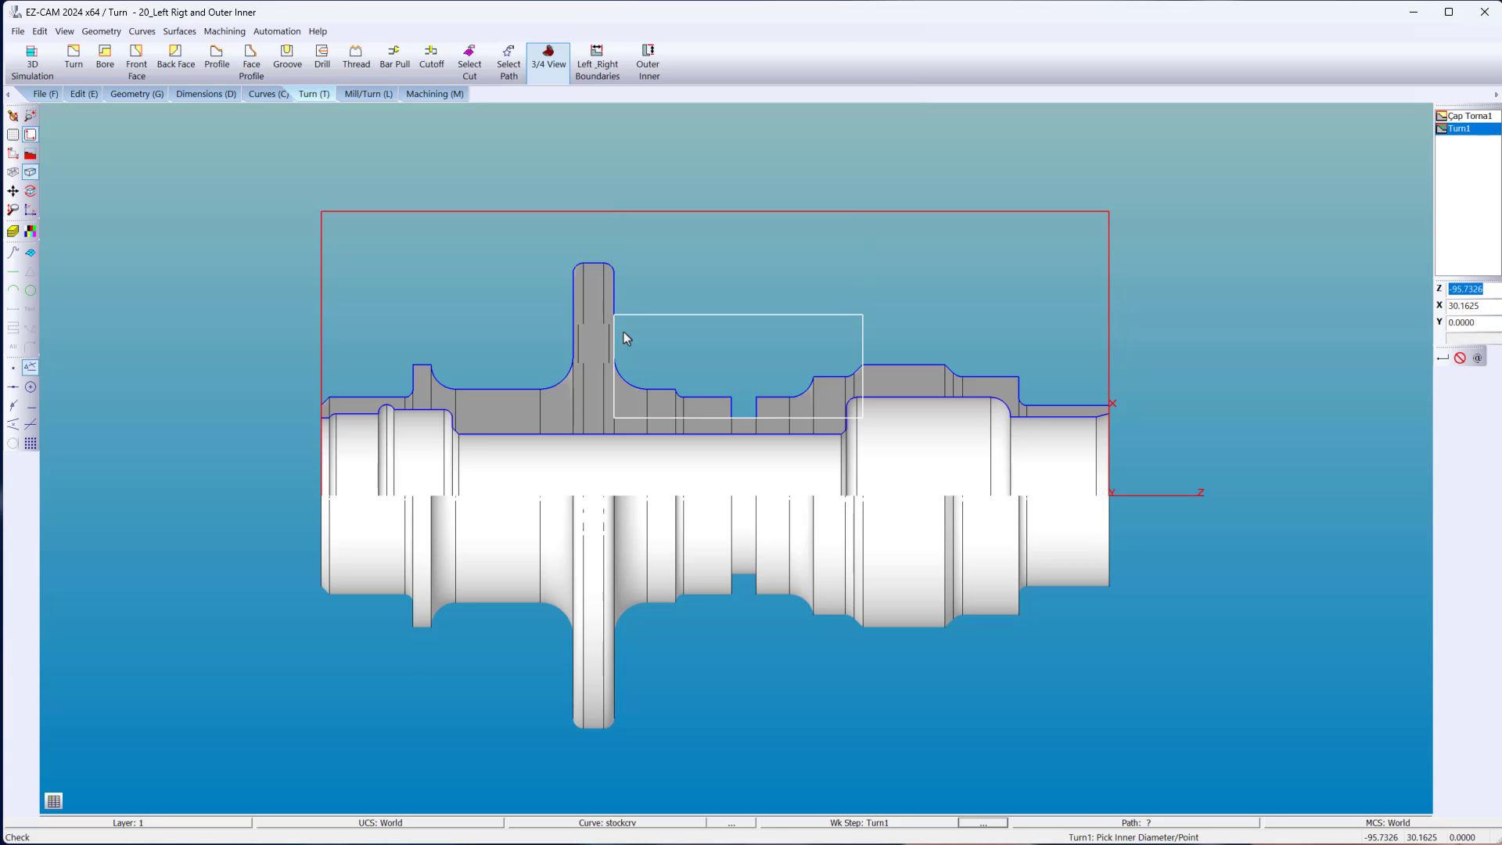
left_click(446, 95)
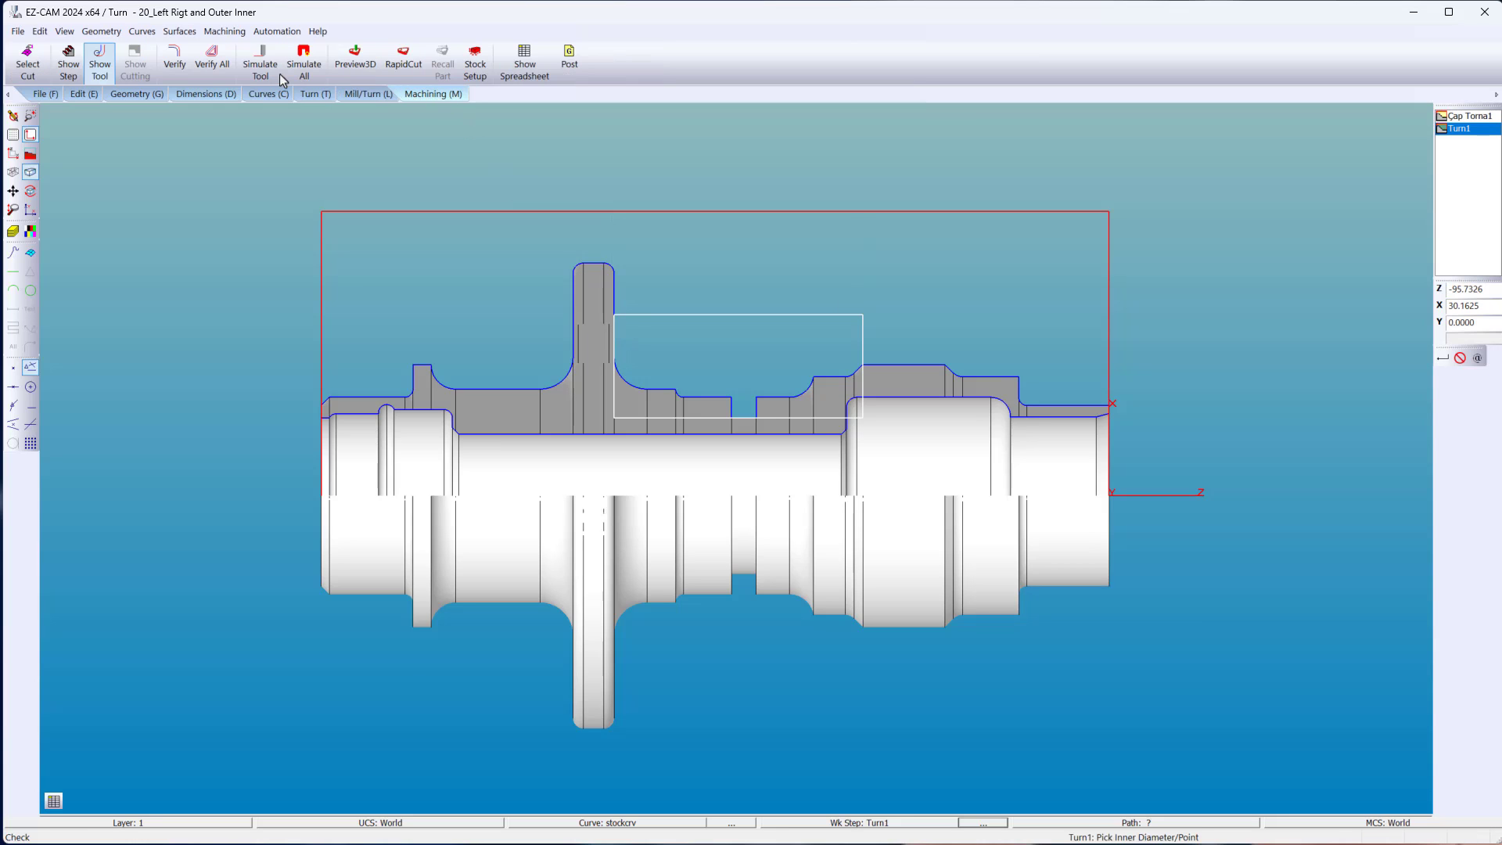
left_click(173, 62)
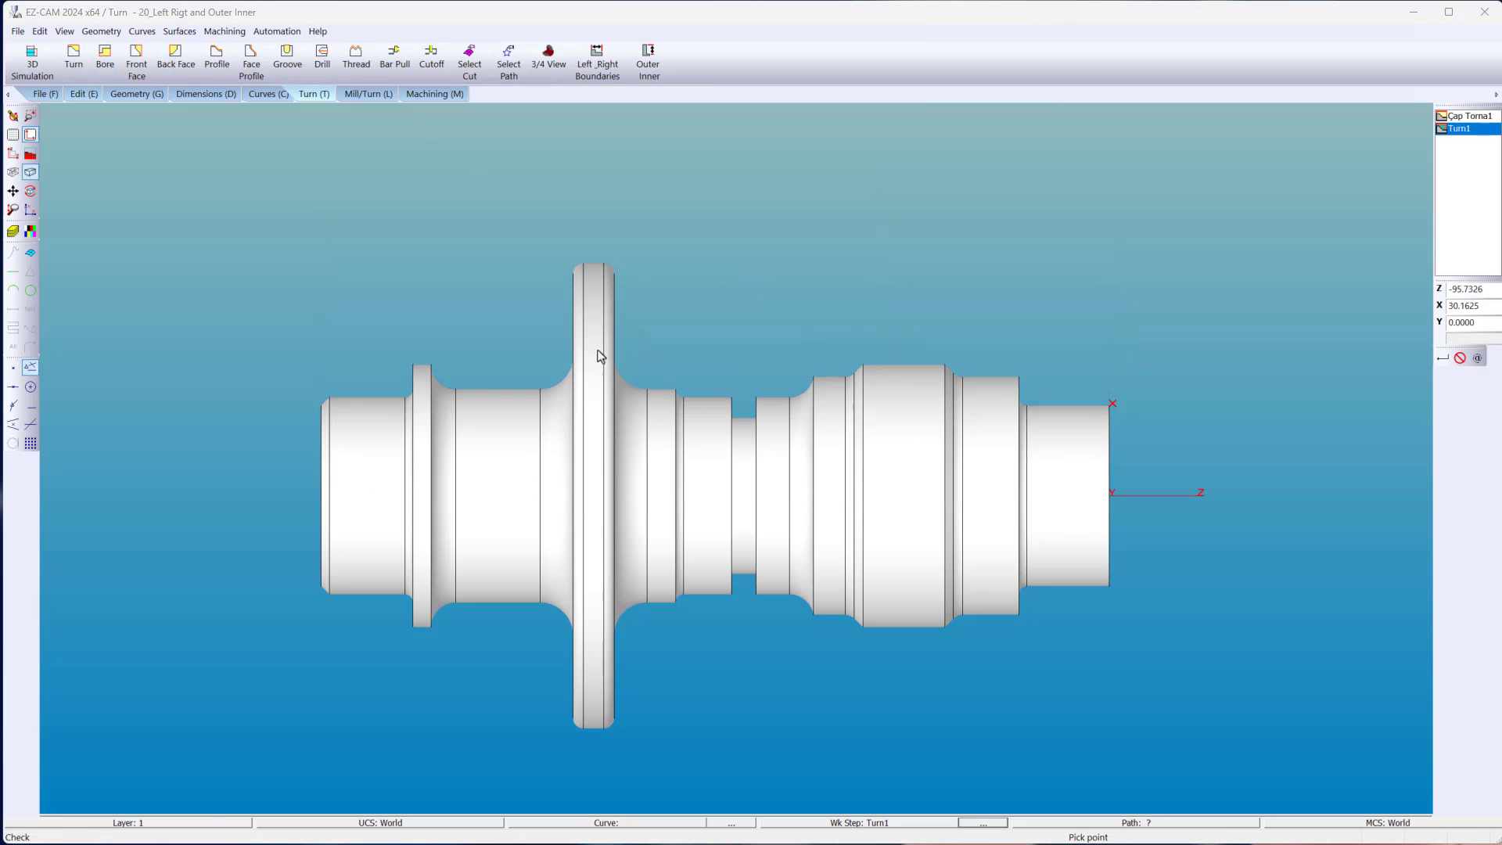
In EZ-TURN Stock Curve Creation, try Cone and Tube stock, then settle on Cylinder.
left_click(31, 63)
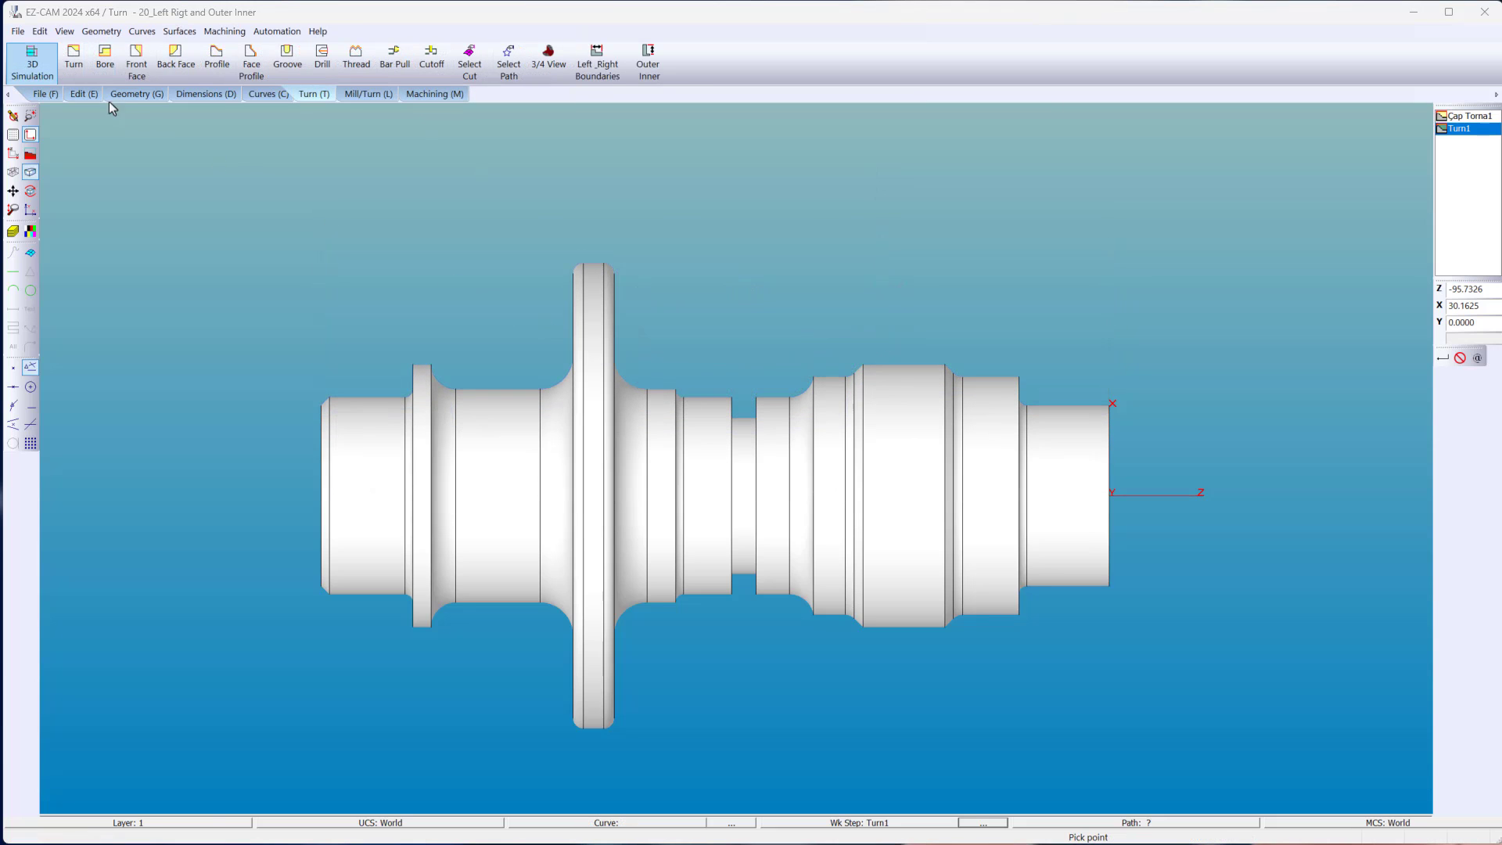
left_click(33, 69)
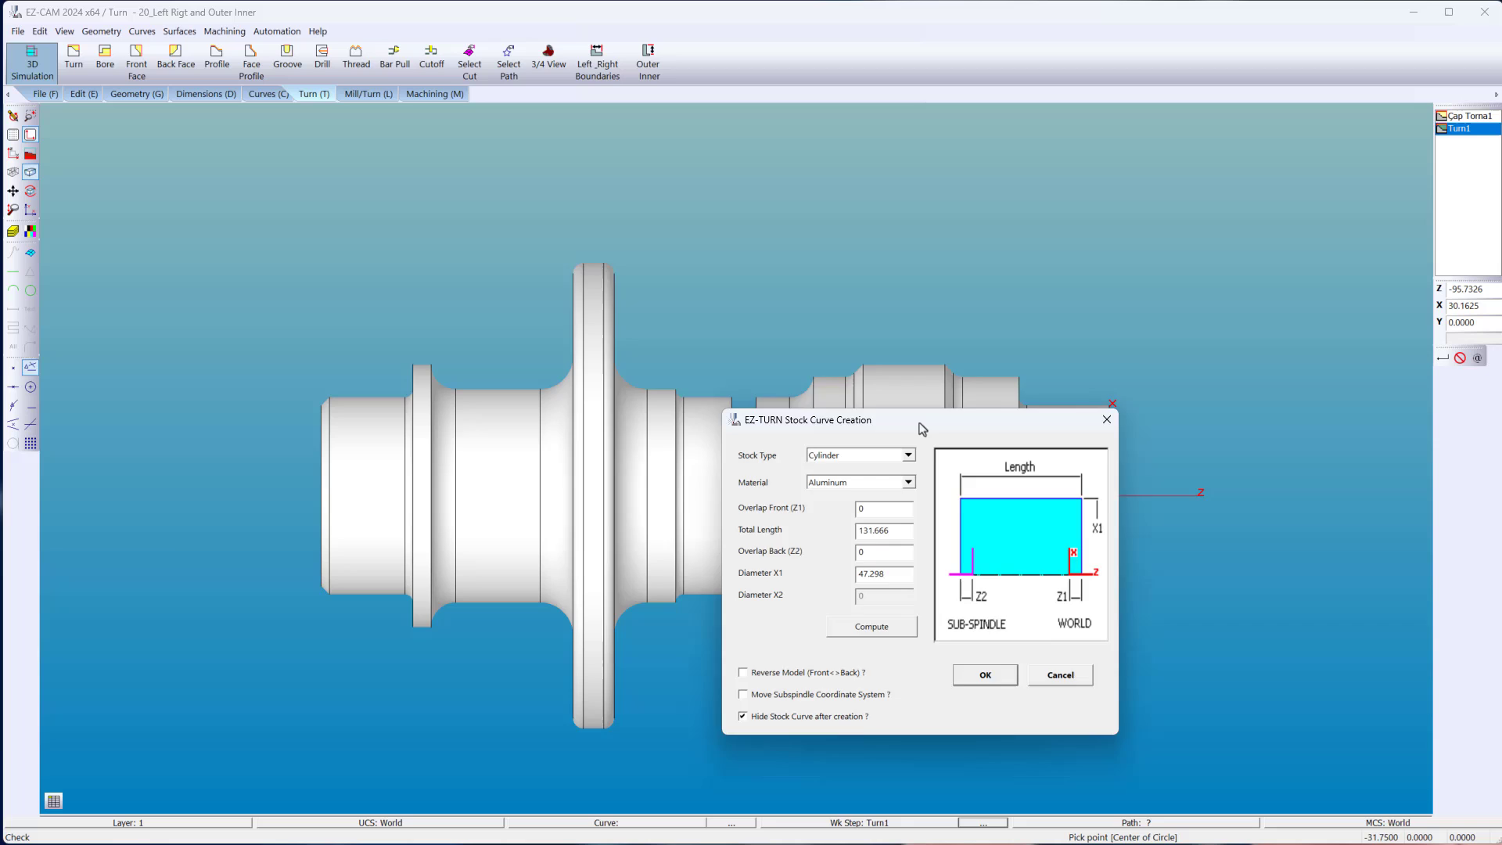
left_click_drag(919, 429, 777, 140)
left_click(765, 166)
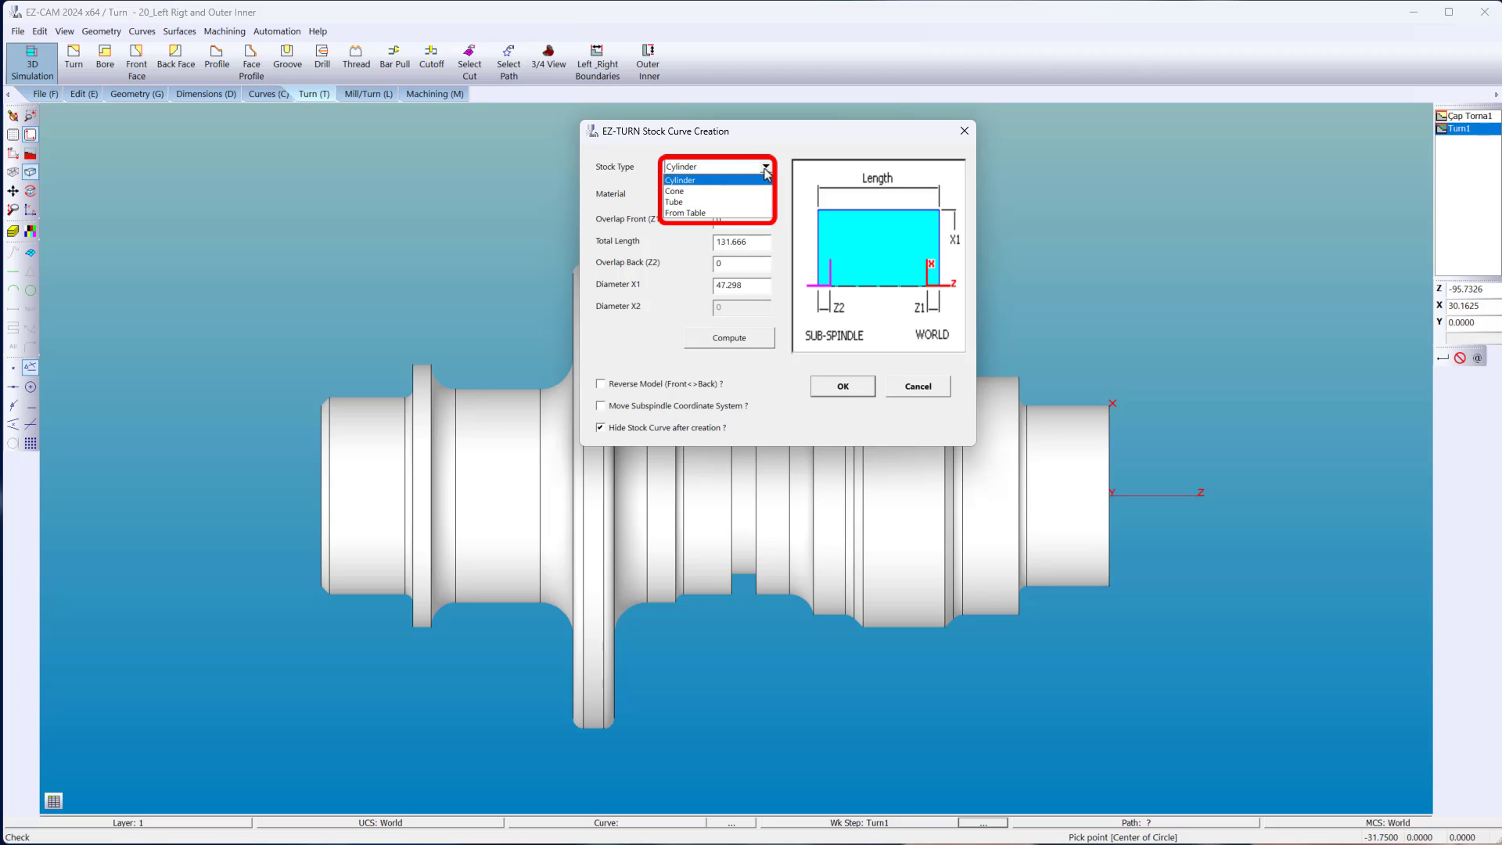
left_click(762, 191)
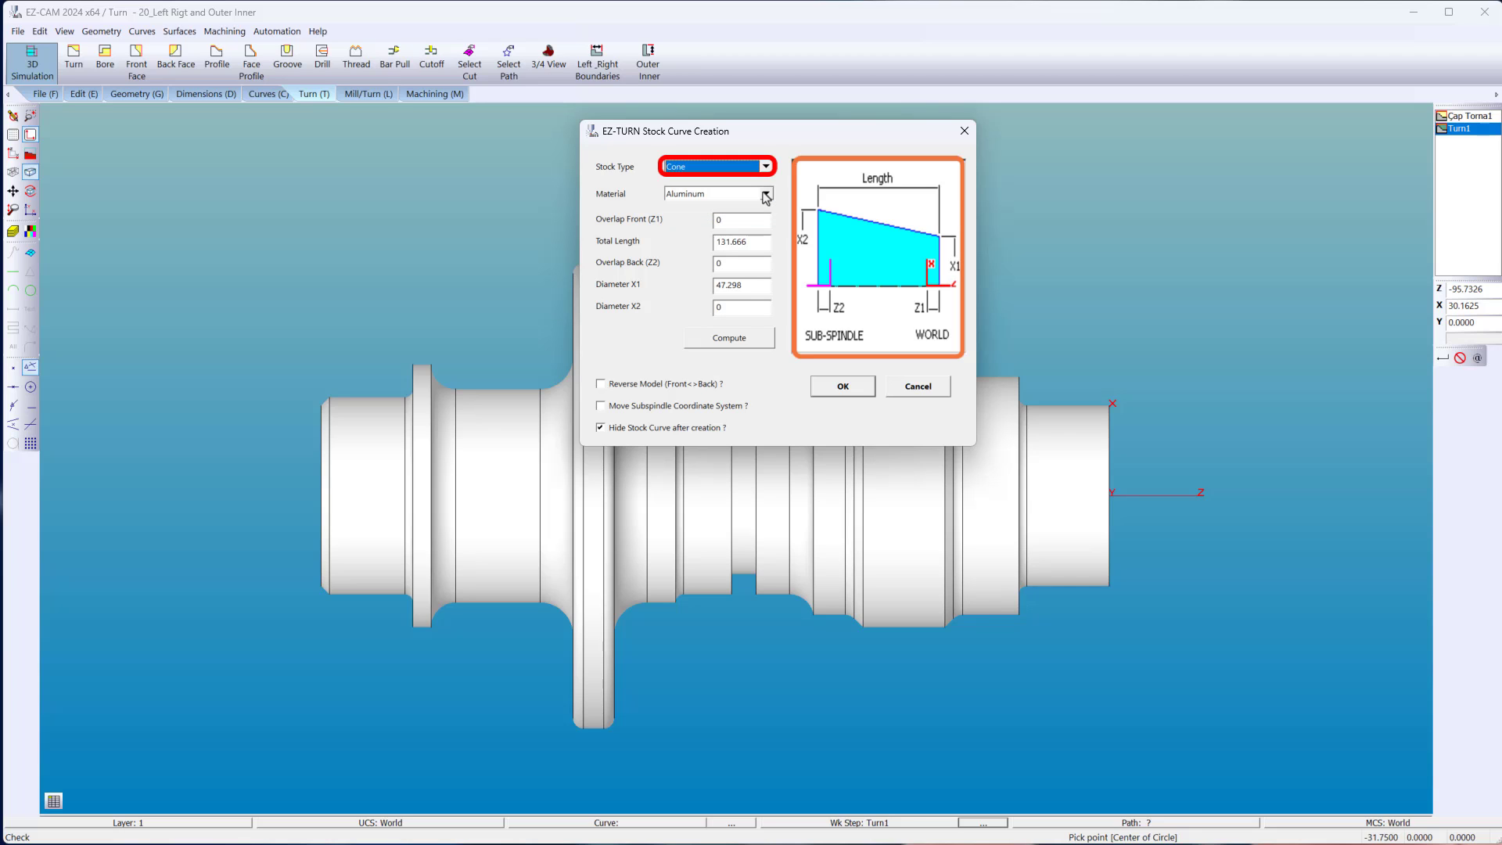
left_click(764, 167)
left_click(763, 205)
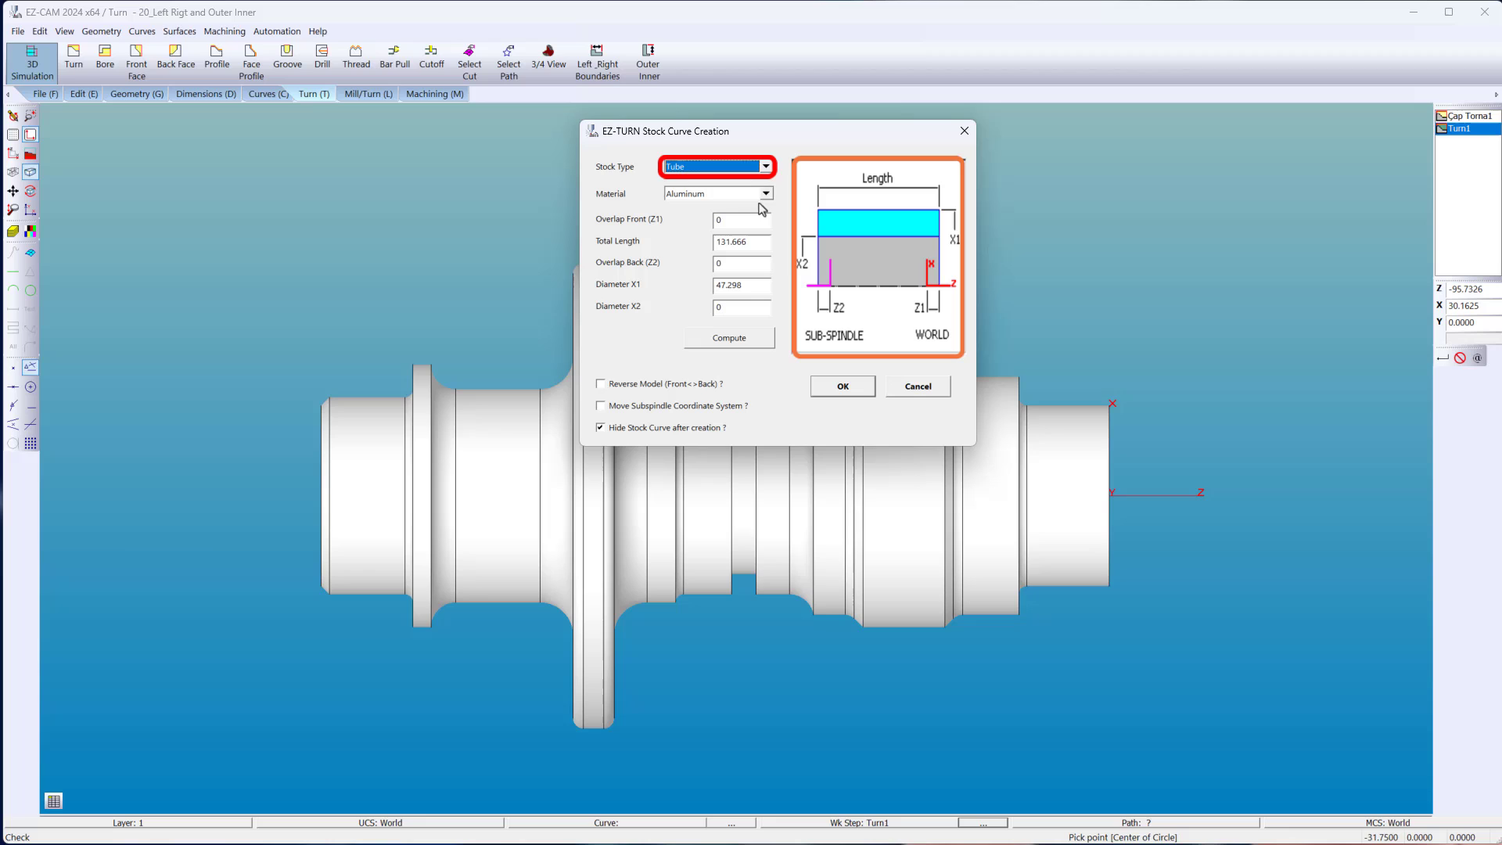
left_click(766, 166)
left_click(769, 183)
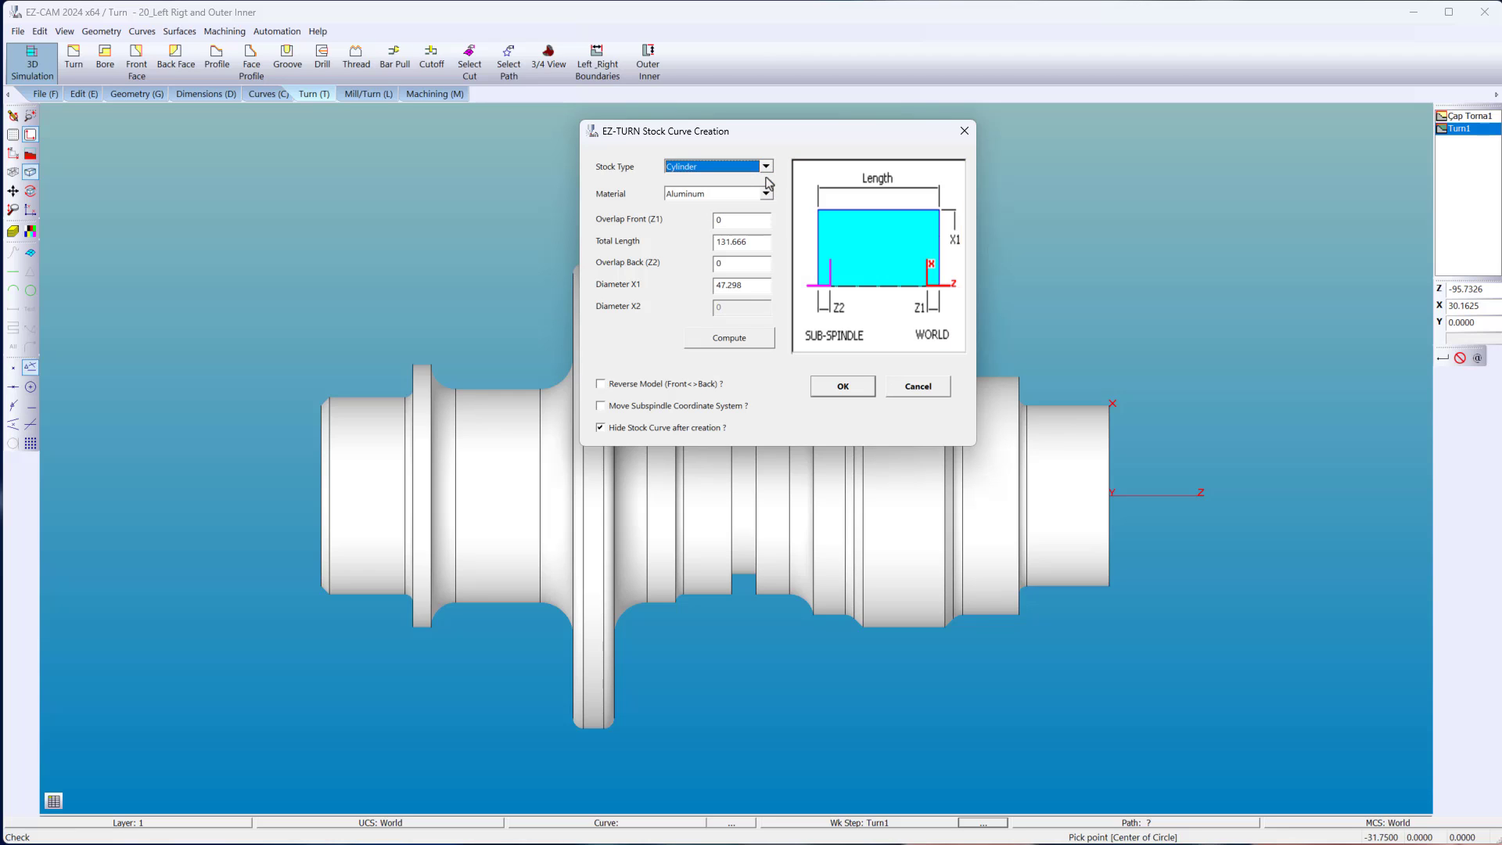
Keep Aluminum, compute the 152.4 × 90 stock, reverse the model, and create it.
left_click(765, 194)
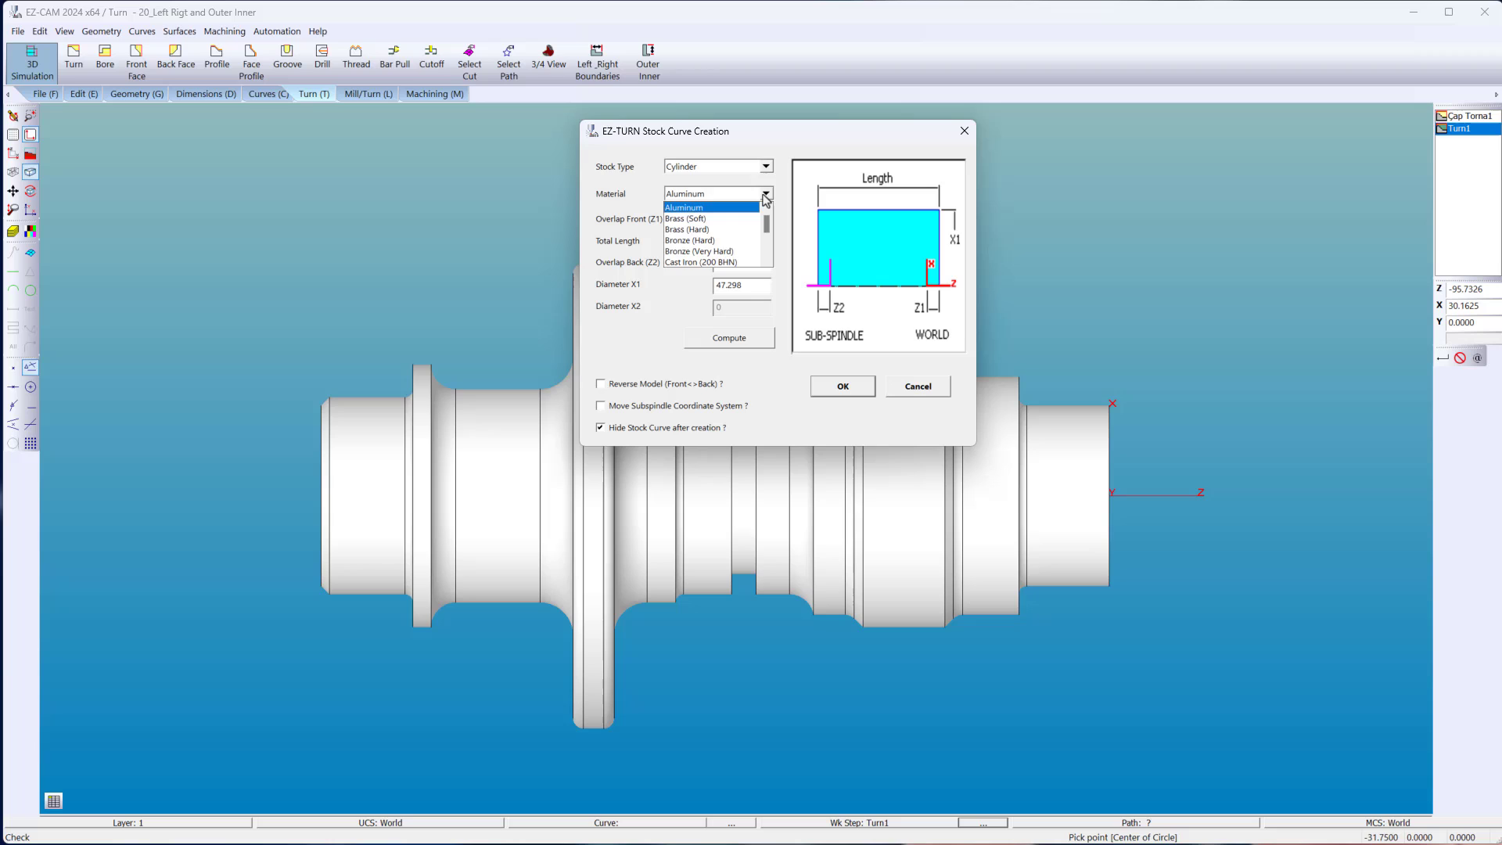
left_click(765, 196)
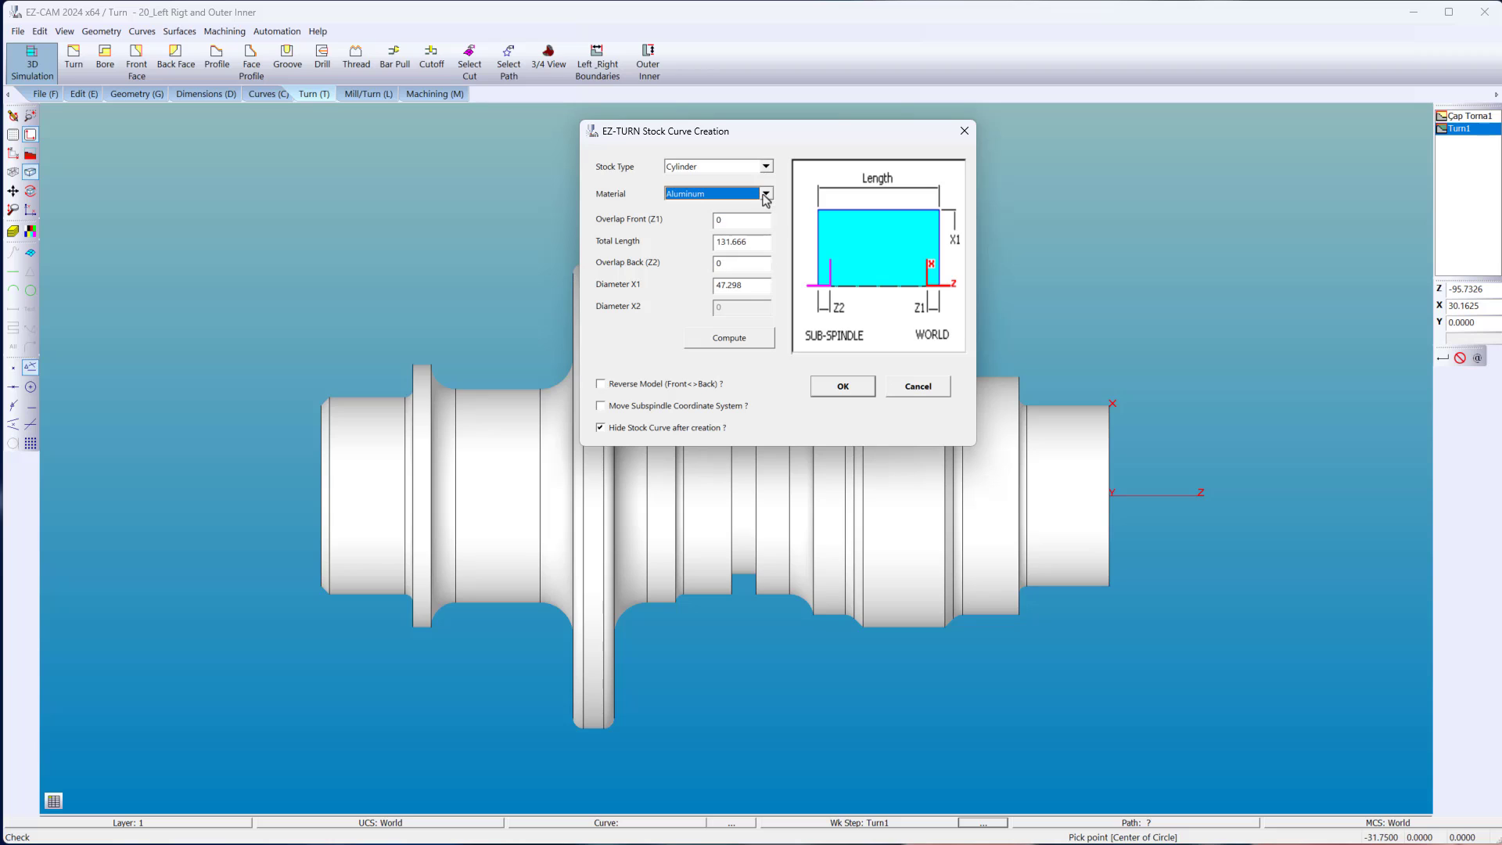
left_click(742, 338)
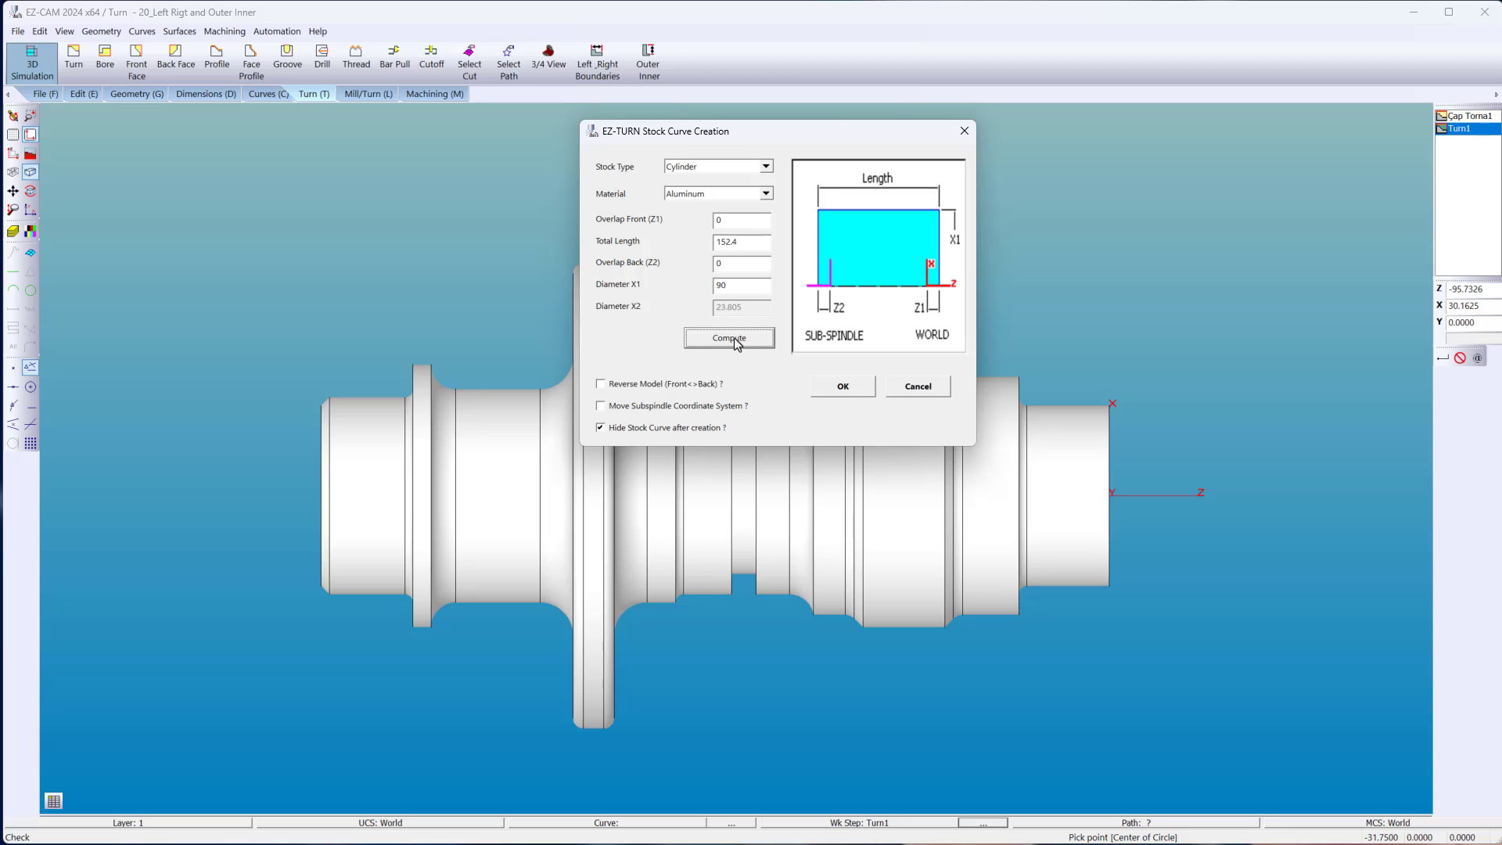
left_click(614, 387)
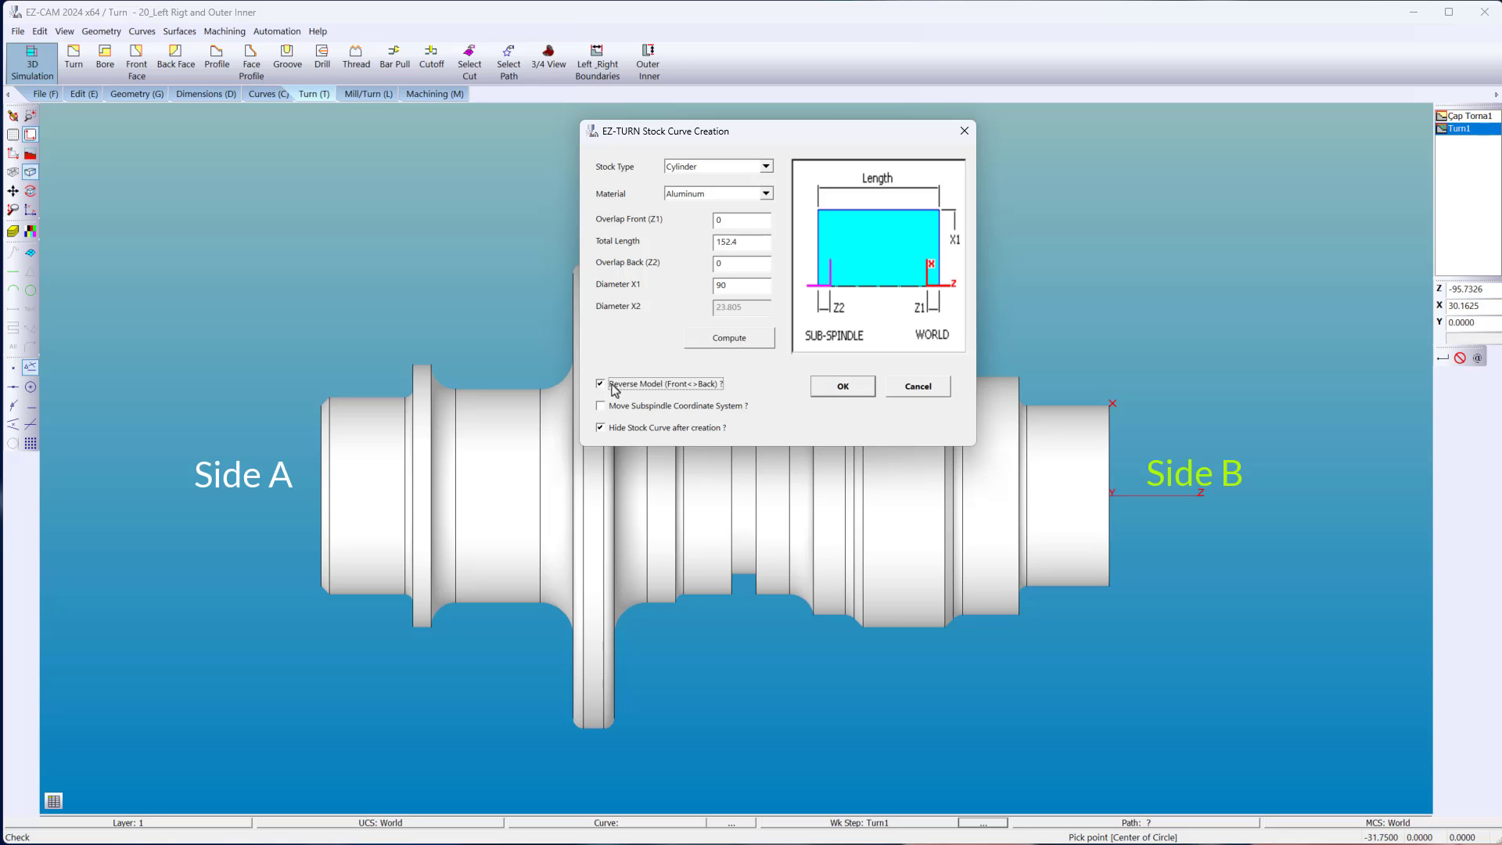
left_click(835, 388)
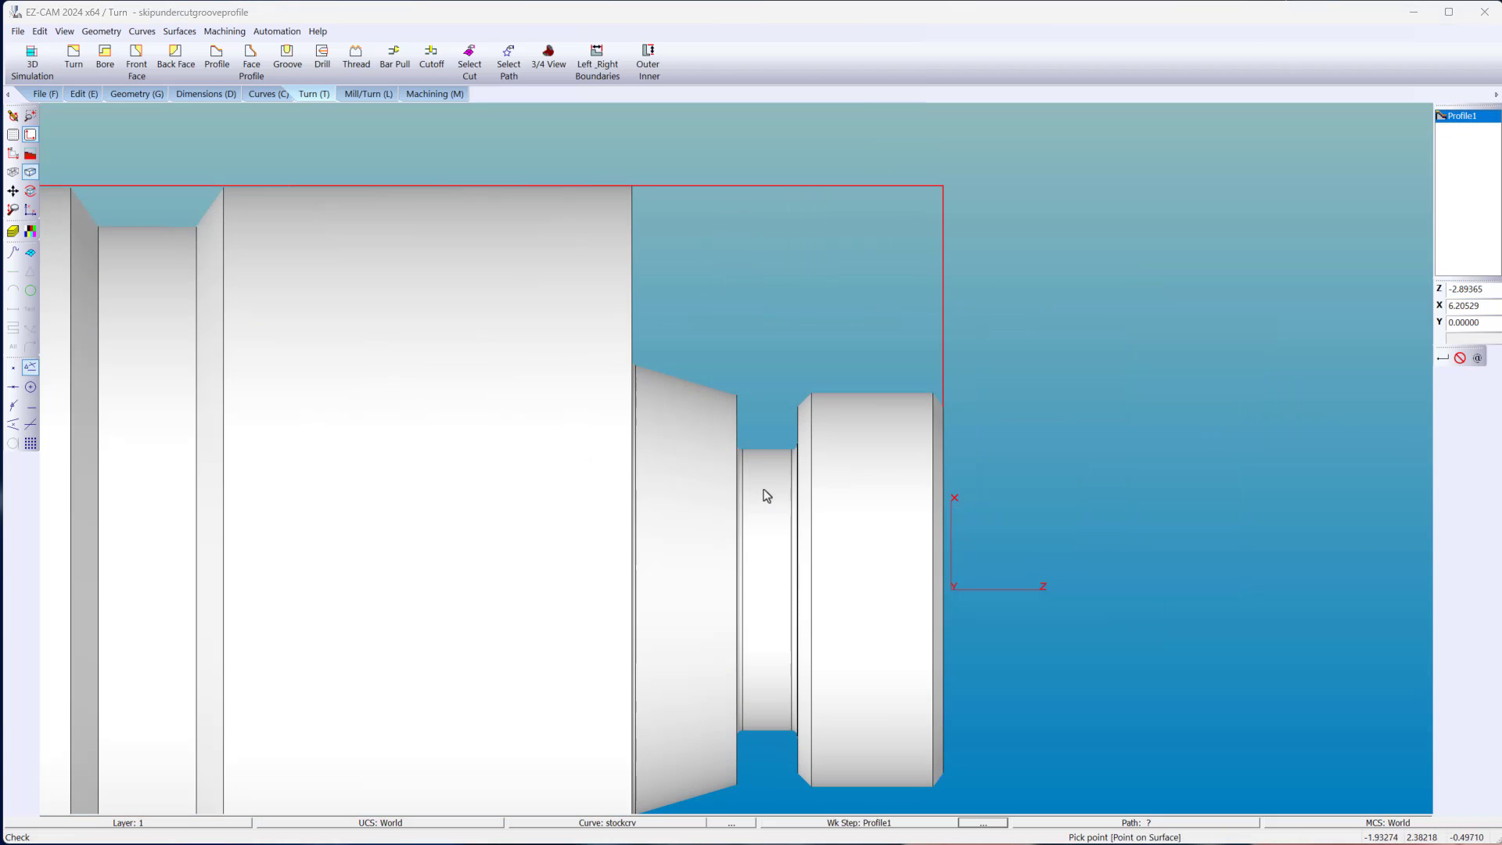
Show the part in section and add Groove1 with the R0.006-W0.118 External template, verifying it.
left_click(560, 78)
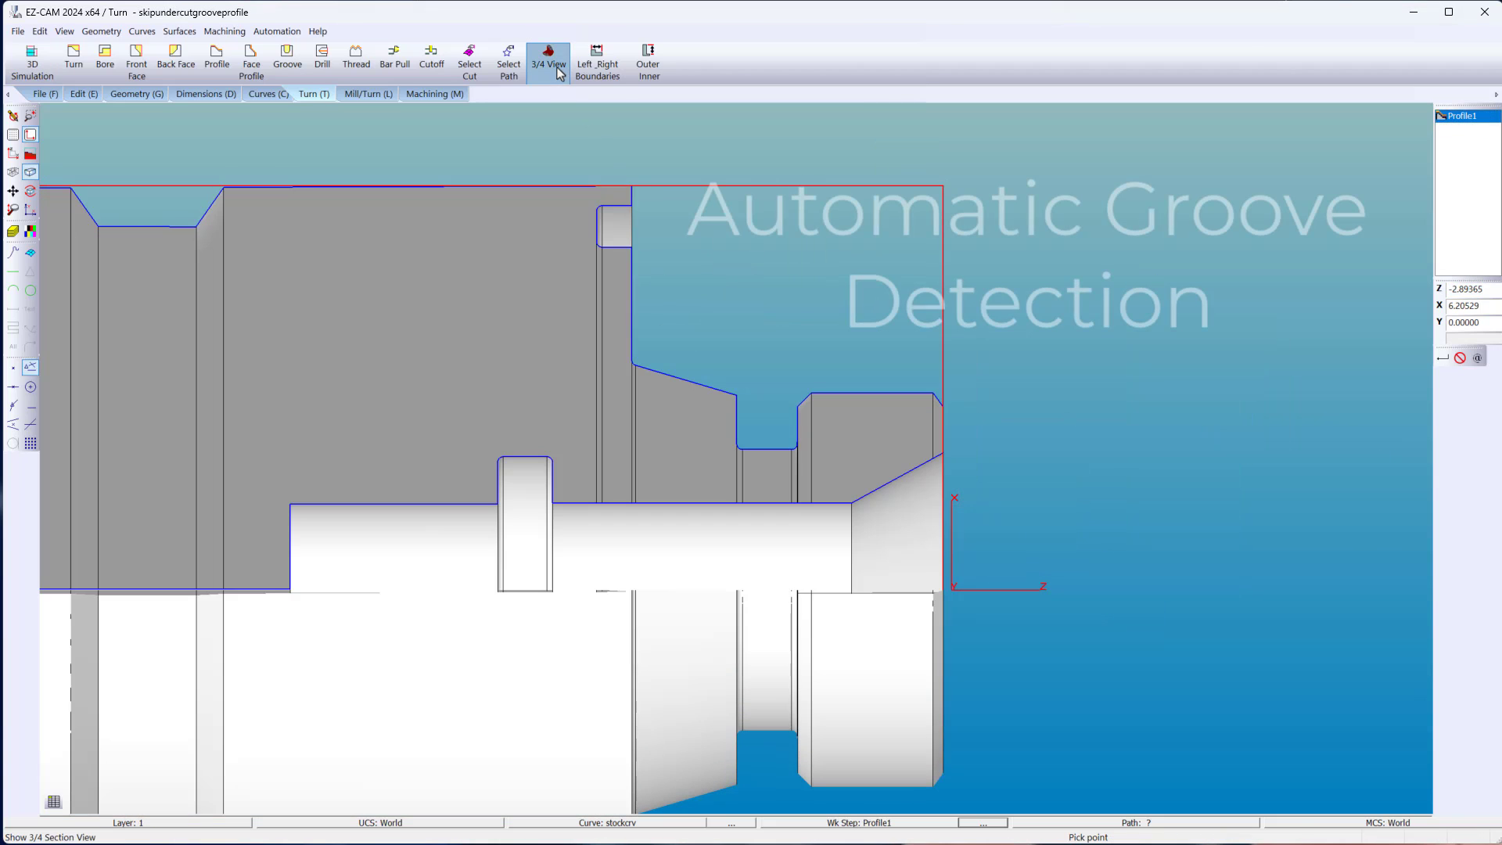
left_click(286, 60)
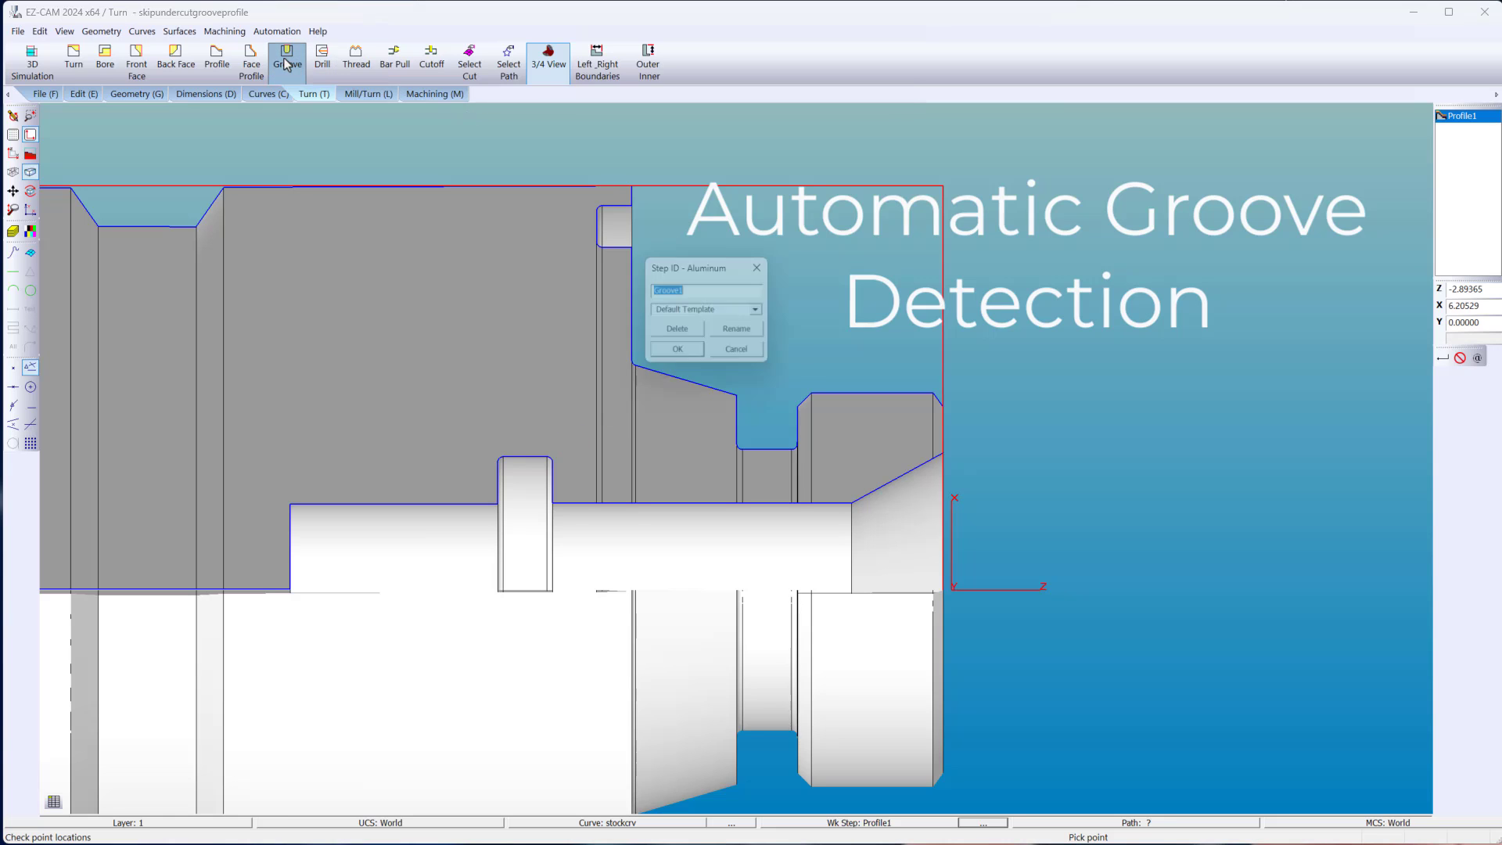
left_click(760, 309)
left_click(759, 330)
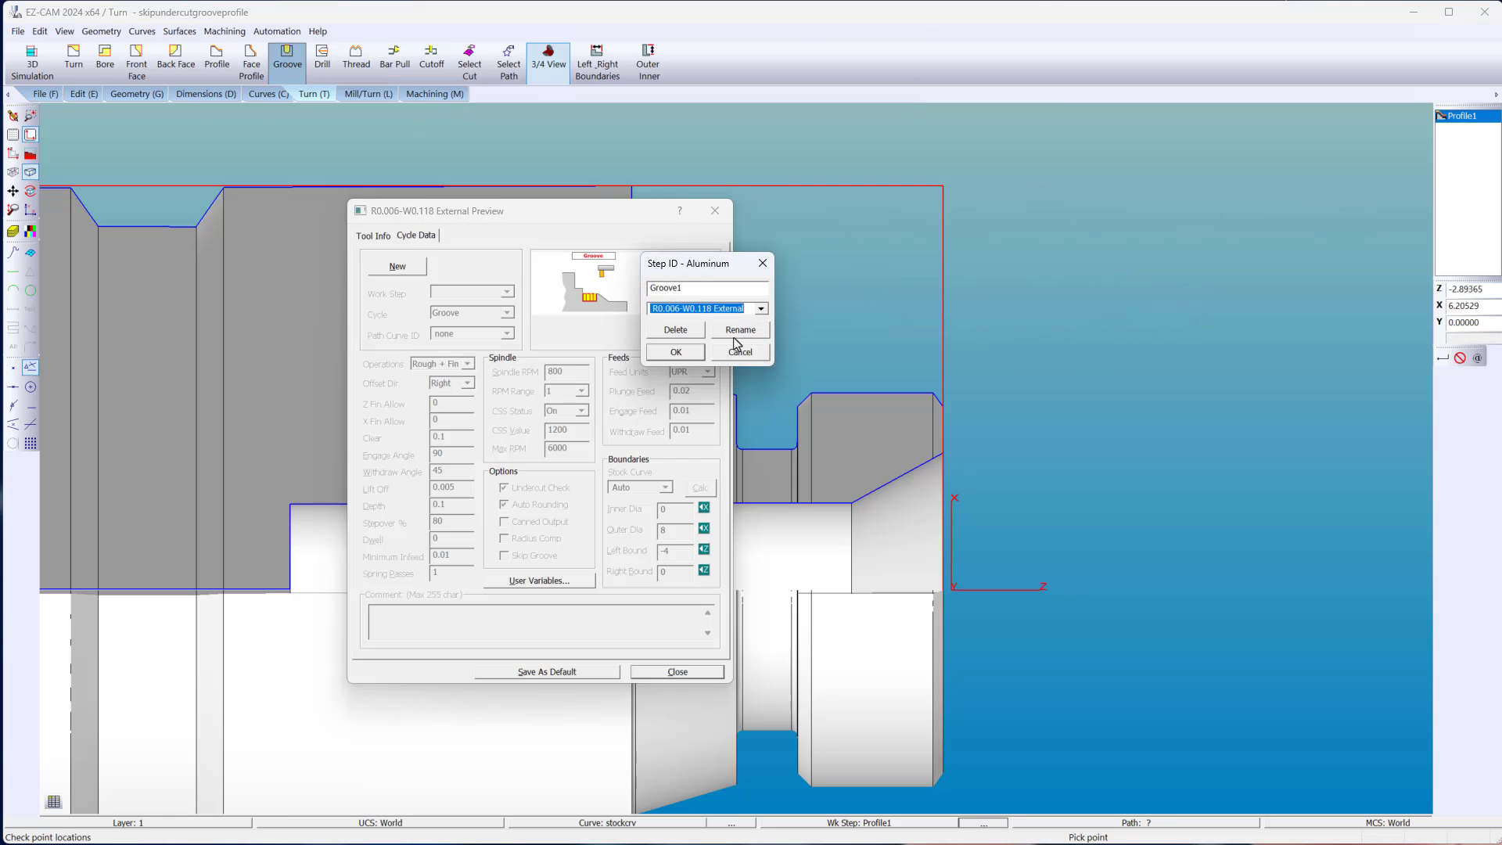
left_click(675, 353)
left_click(434, 93)
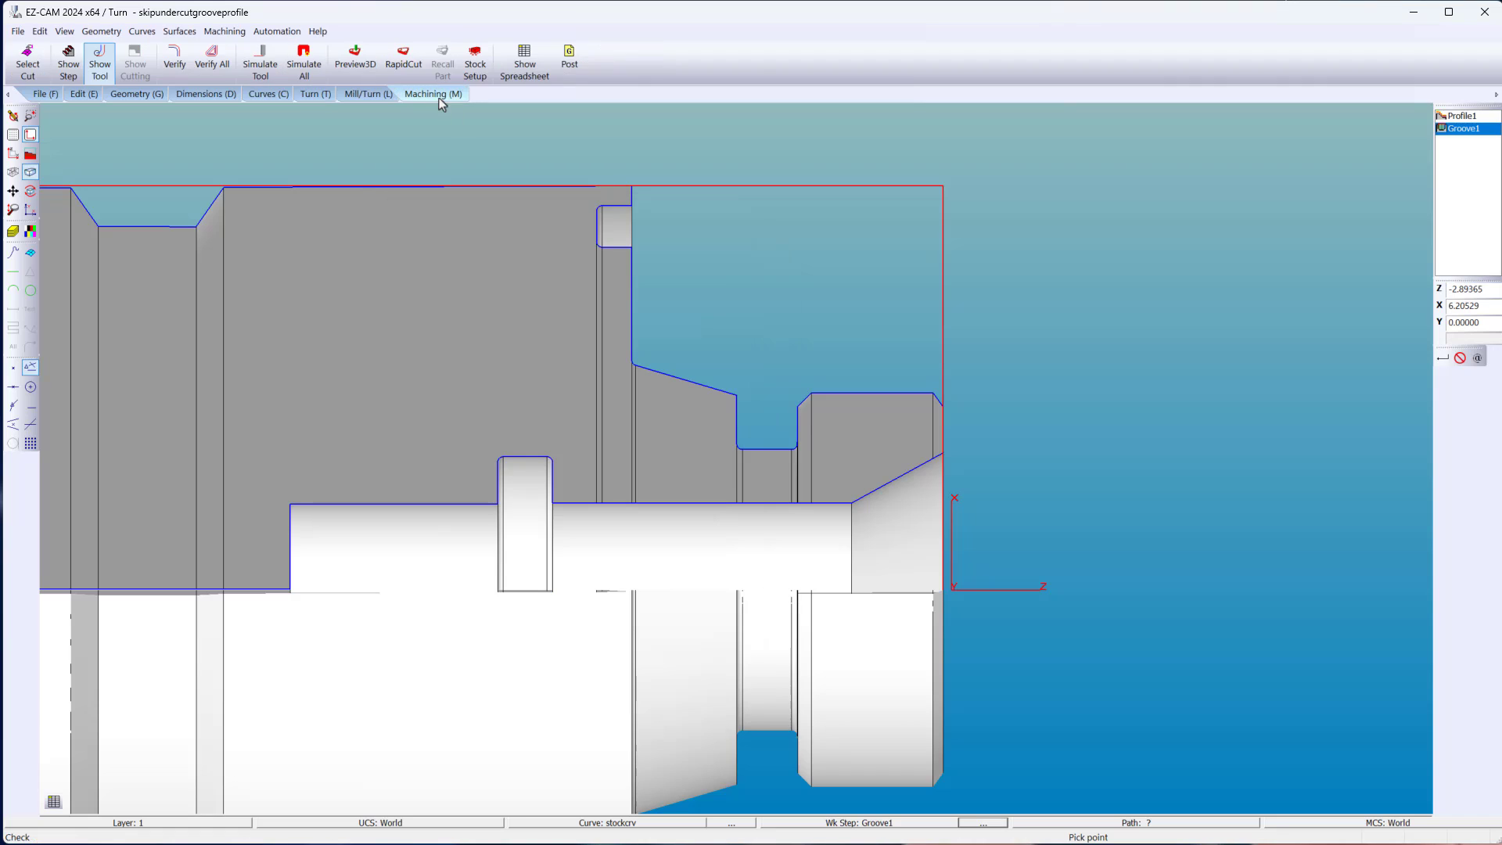
left_click(174, 63)
Add Groove2 with the R0.006-W0.118 Face groove template and verify its toolpath.
left_click(306, 95)
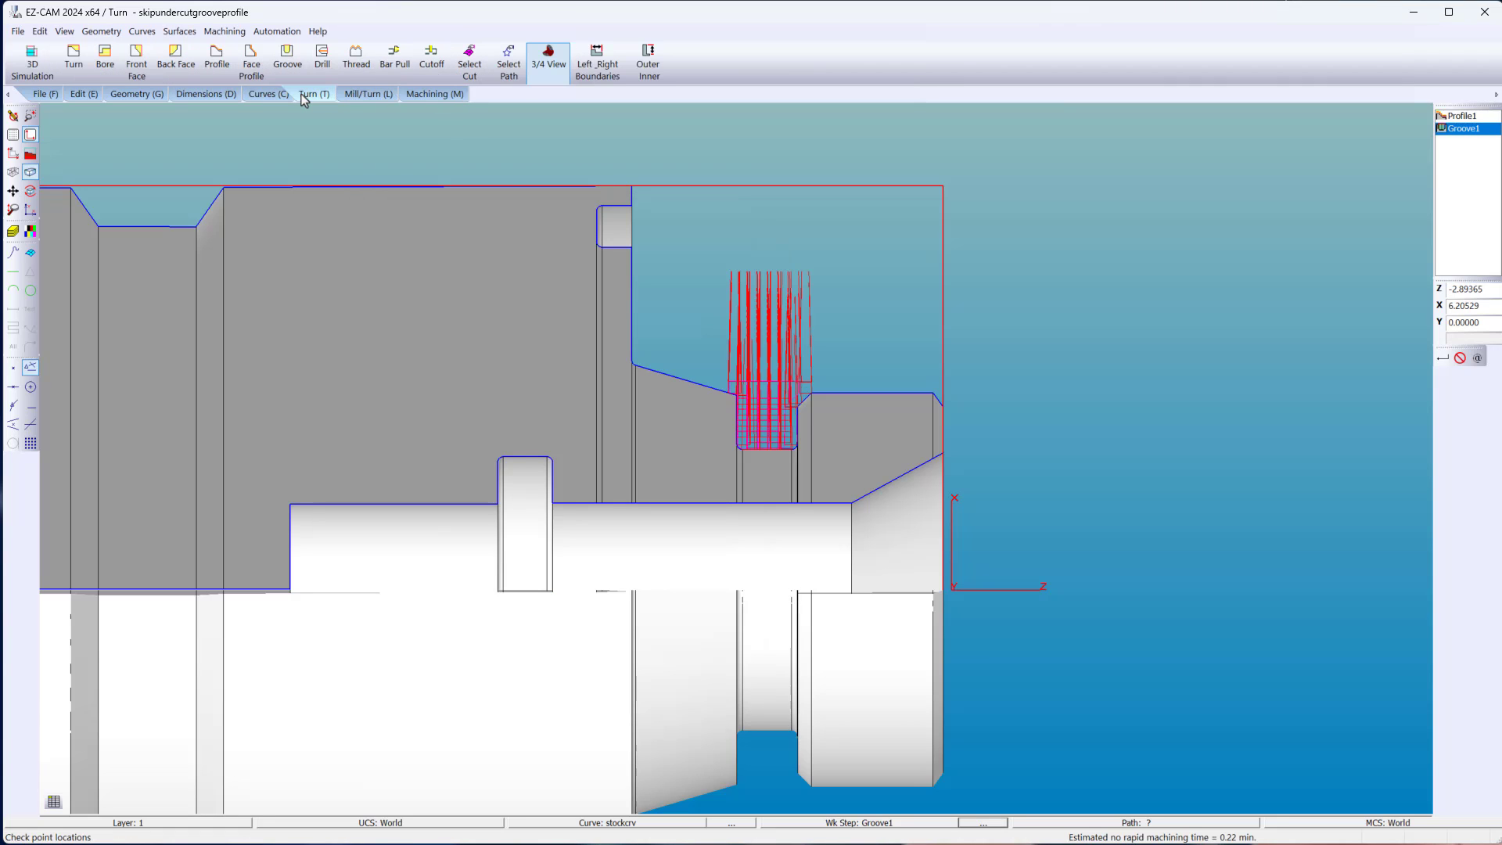
left_click(288, 61)
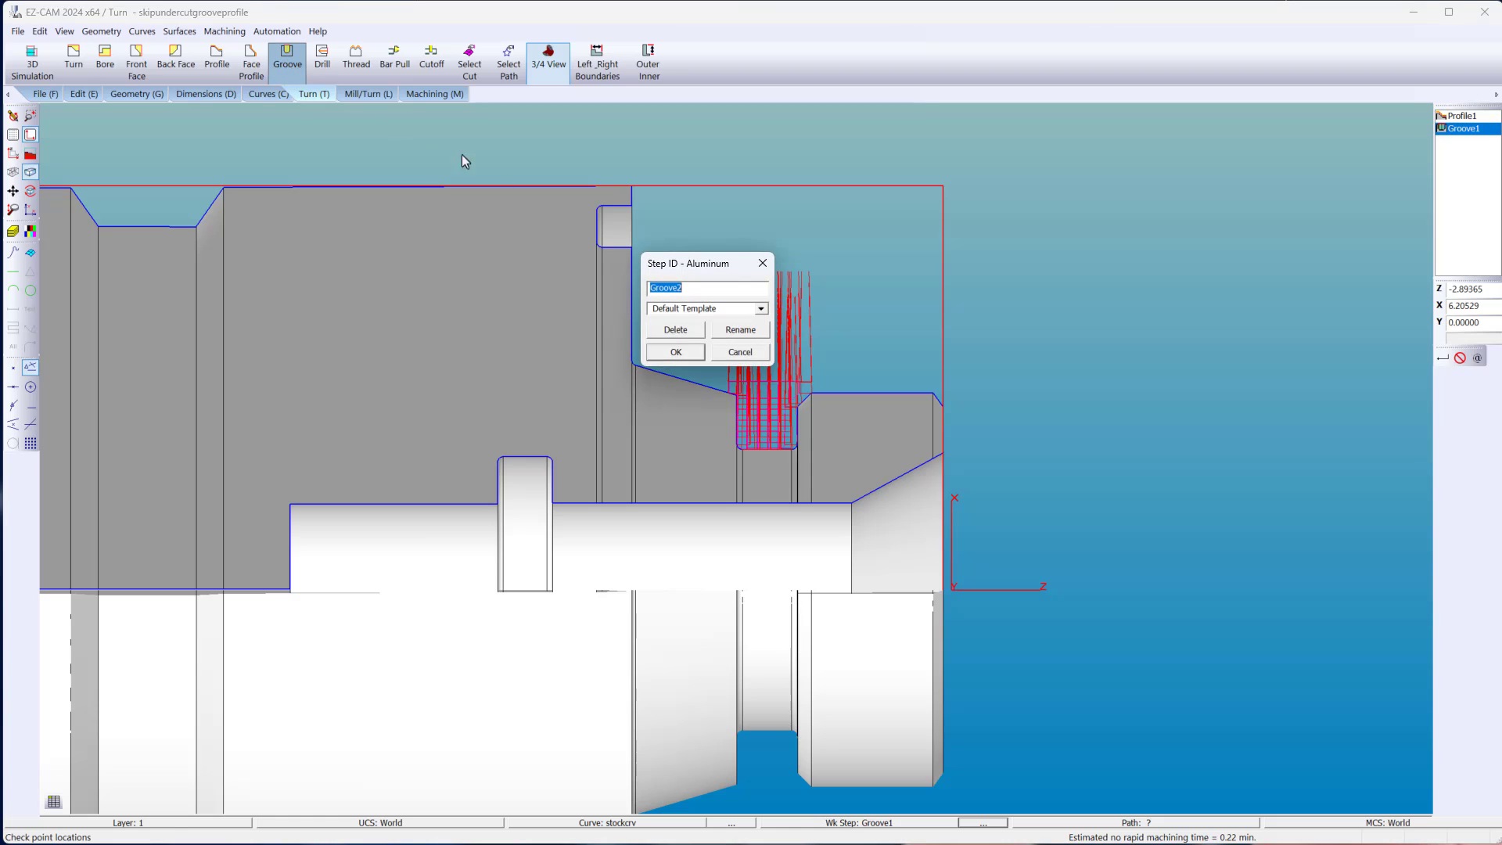
left_click(760, 310)
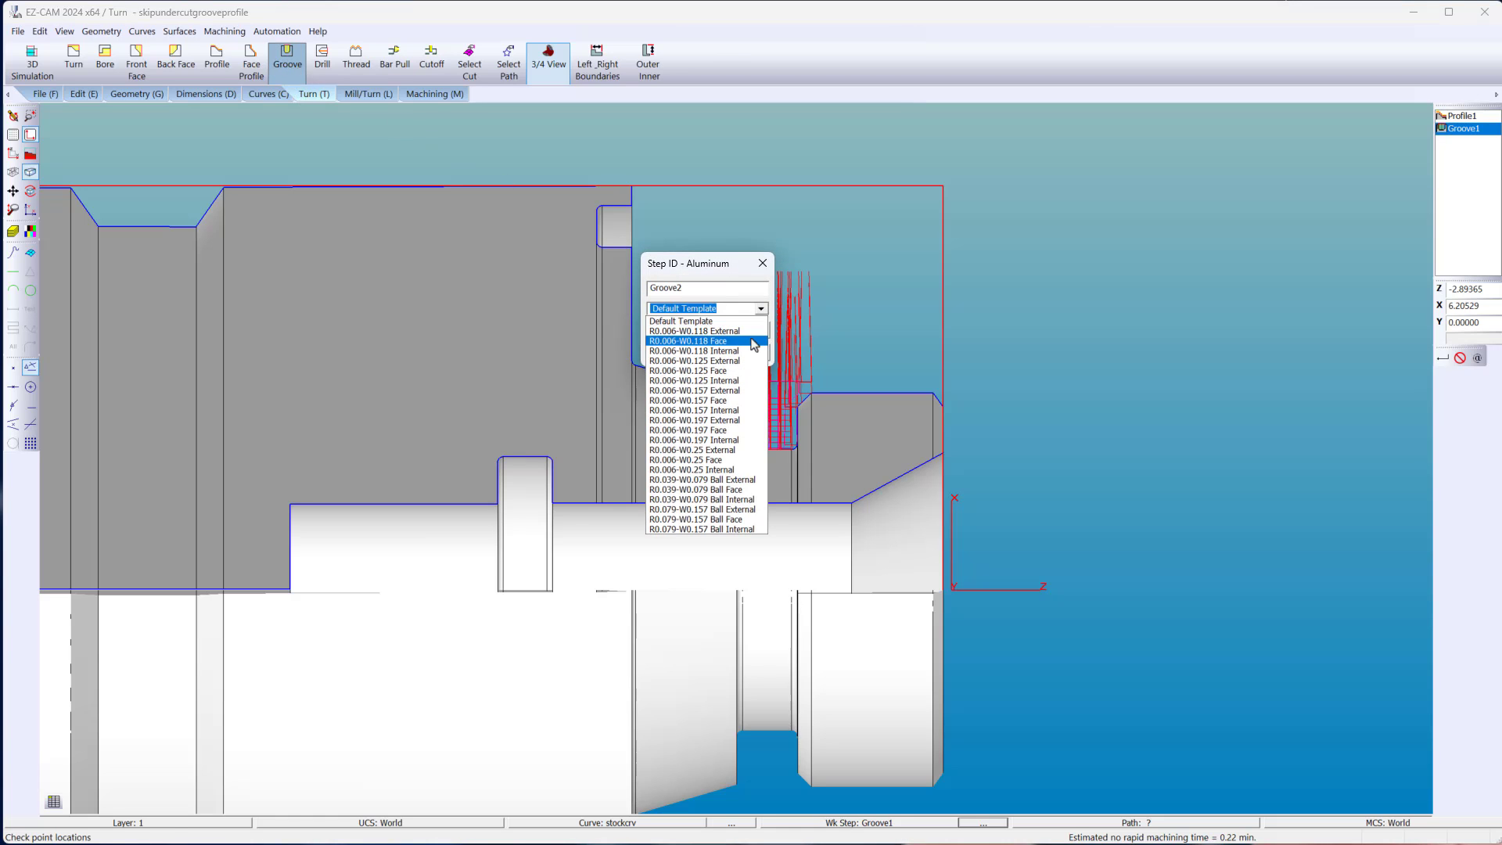
left_click(753, 341)
left_click(407, 96)
left_click(175, 64)
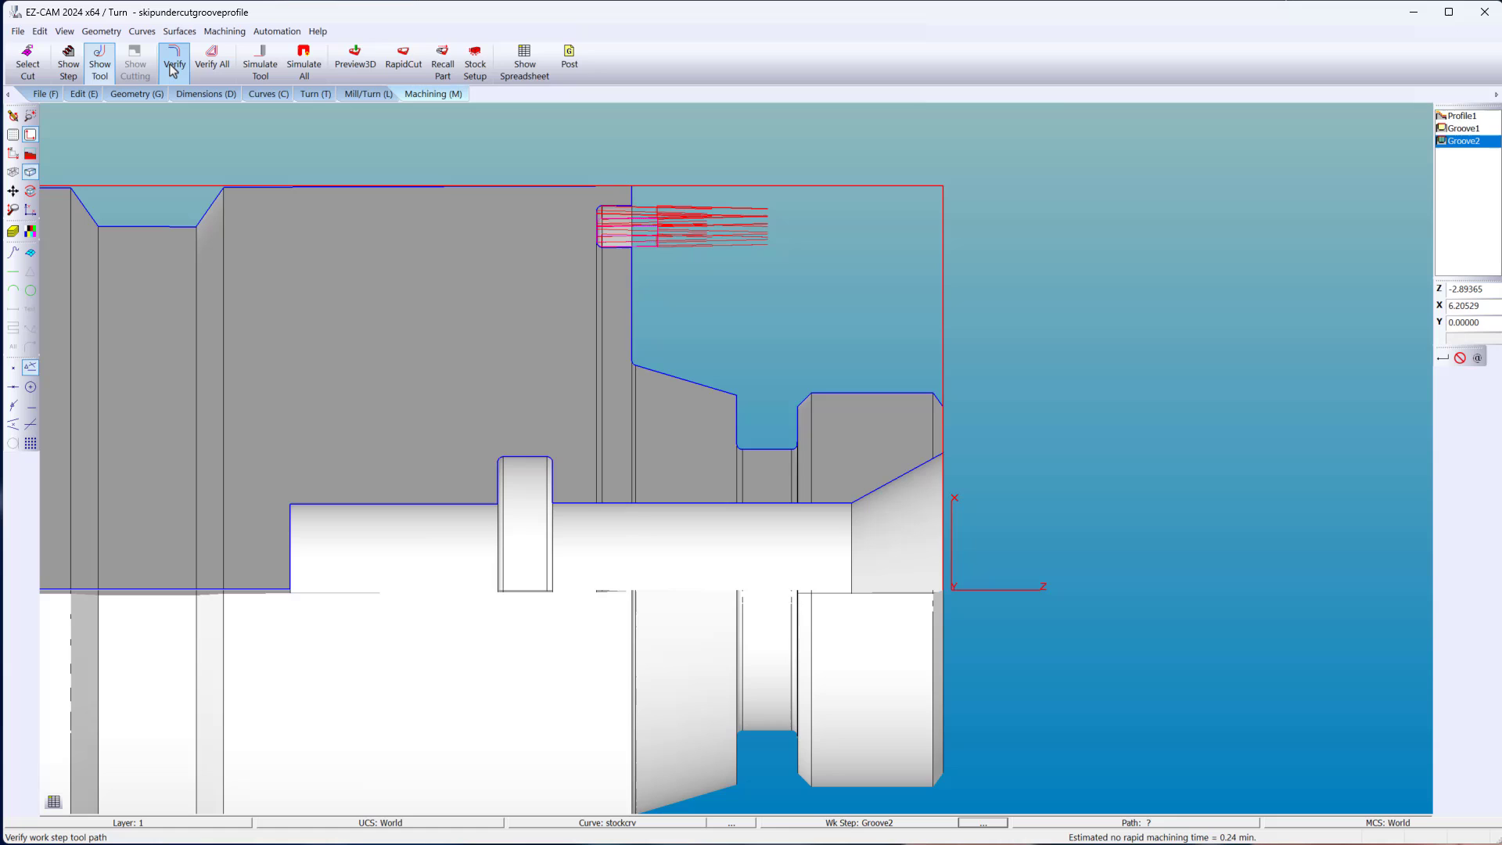
Add Groove3 with the R0.006-W0.118 Internal template, then verify all grooves together.
left_click(317, 95)
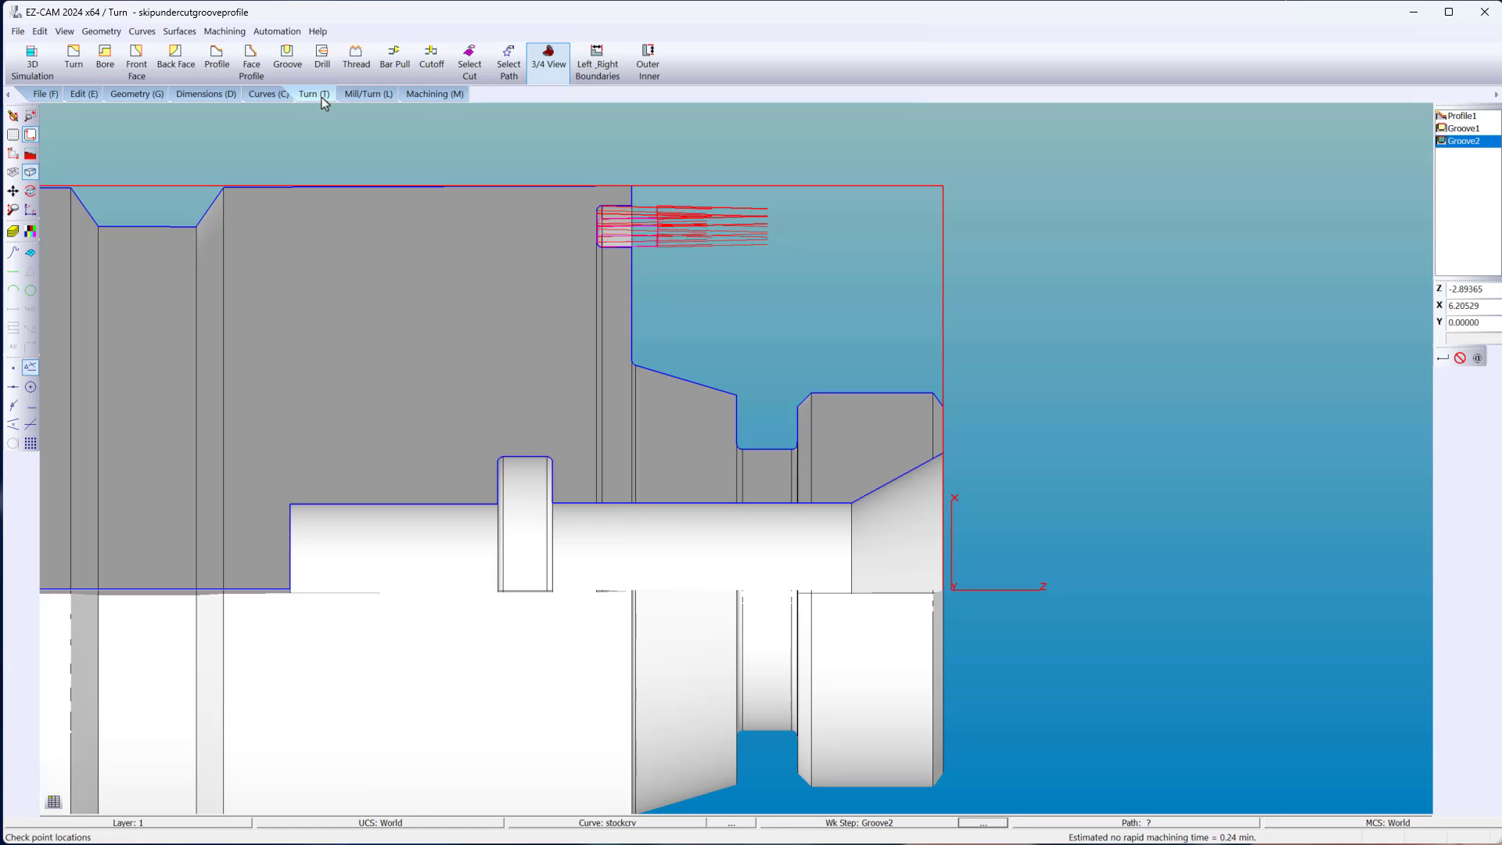
left_click(284, 70)
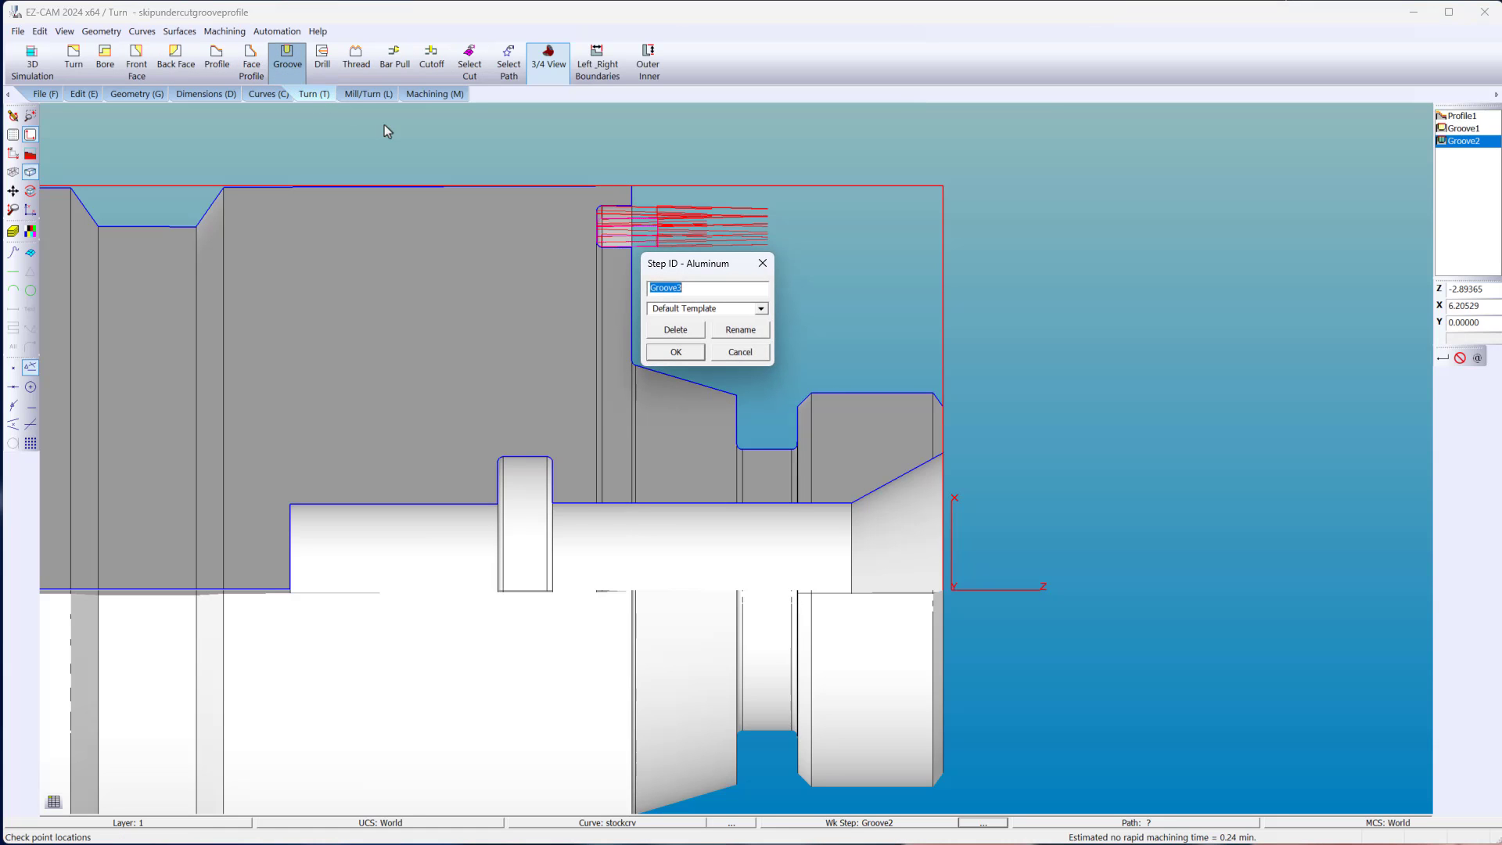
left_click(759, 310)
left_click(721, 353)
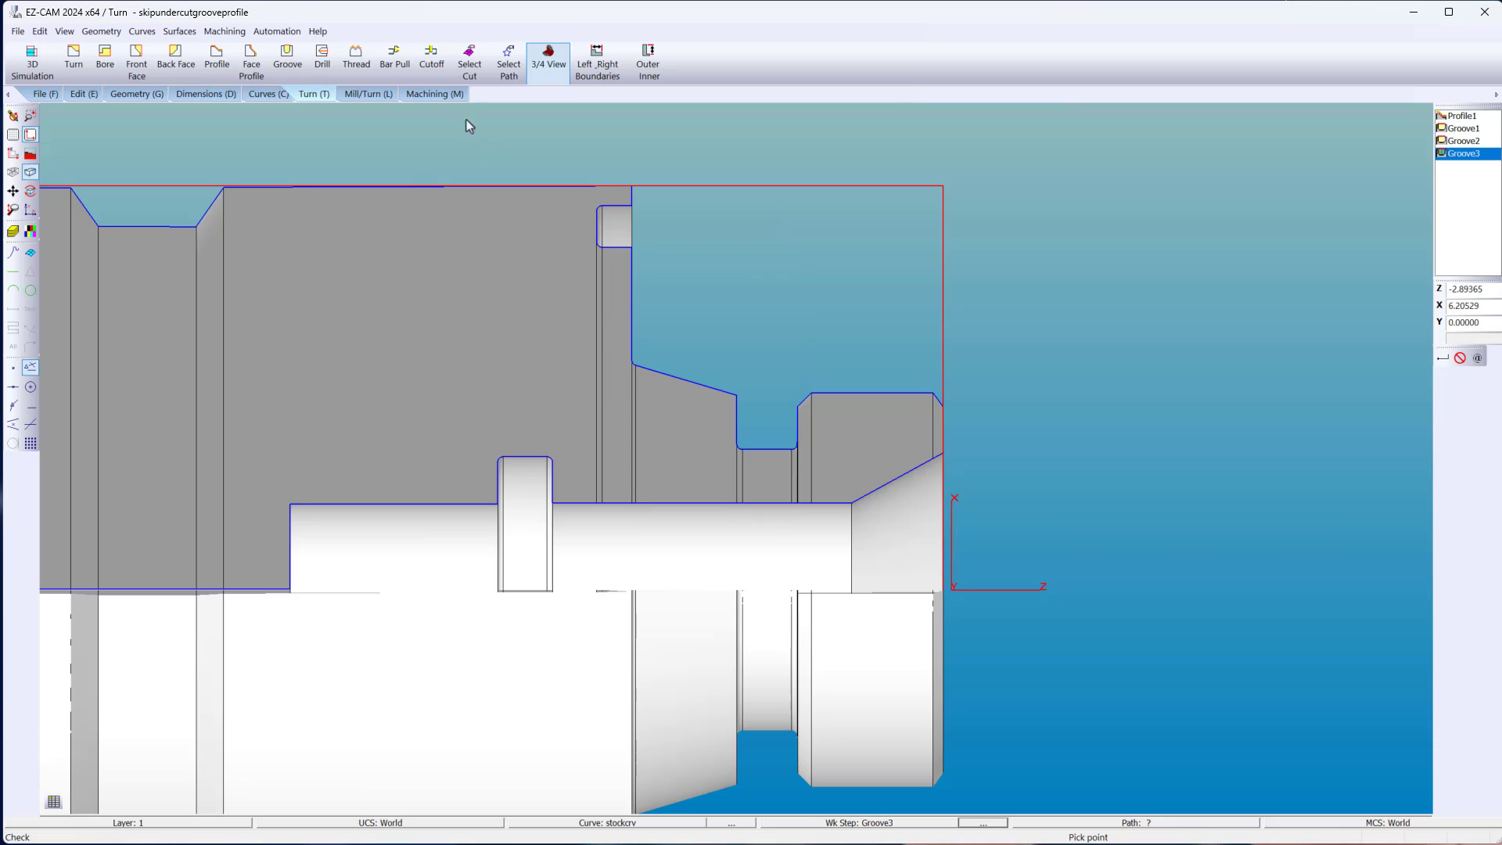
left_click(453, 100)
left_click(175, 61)
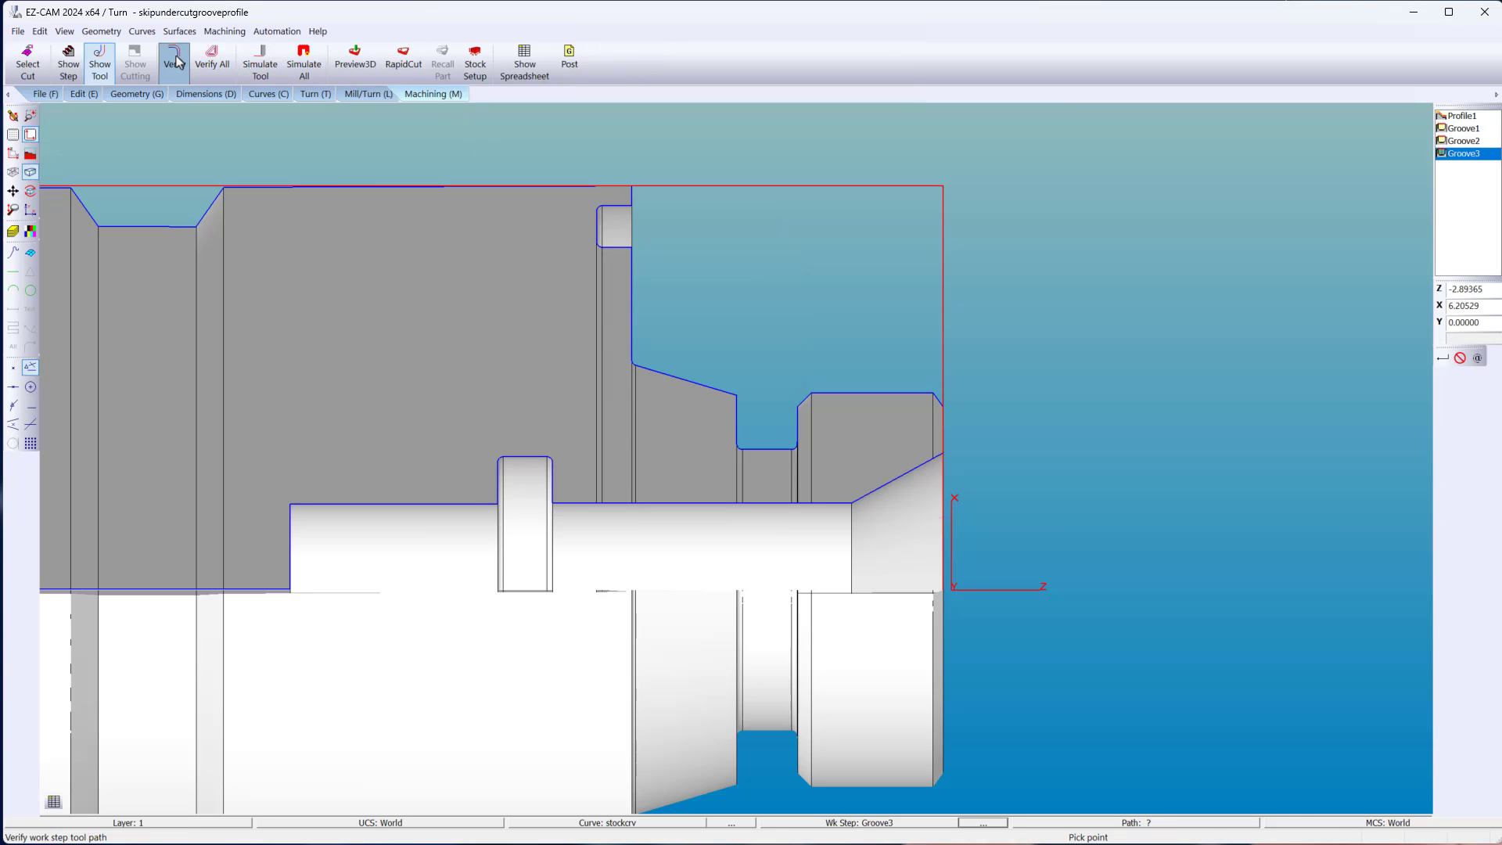
left_click(205, 62)
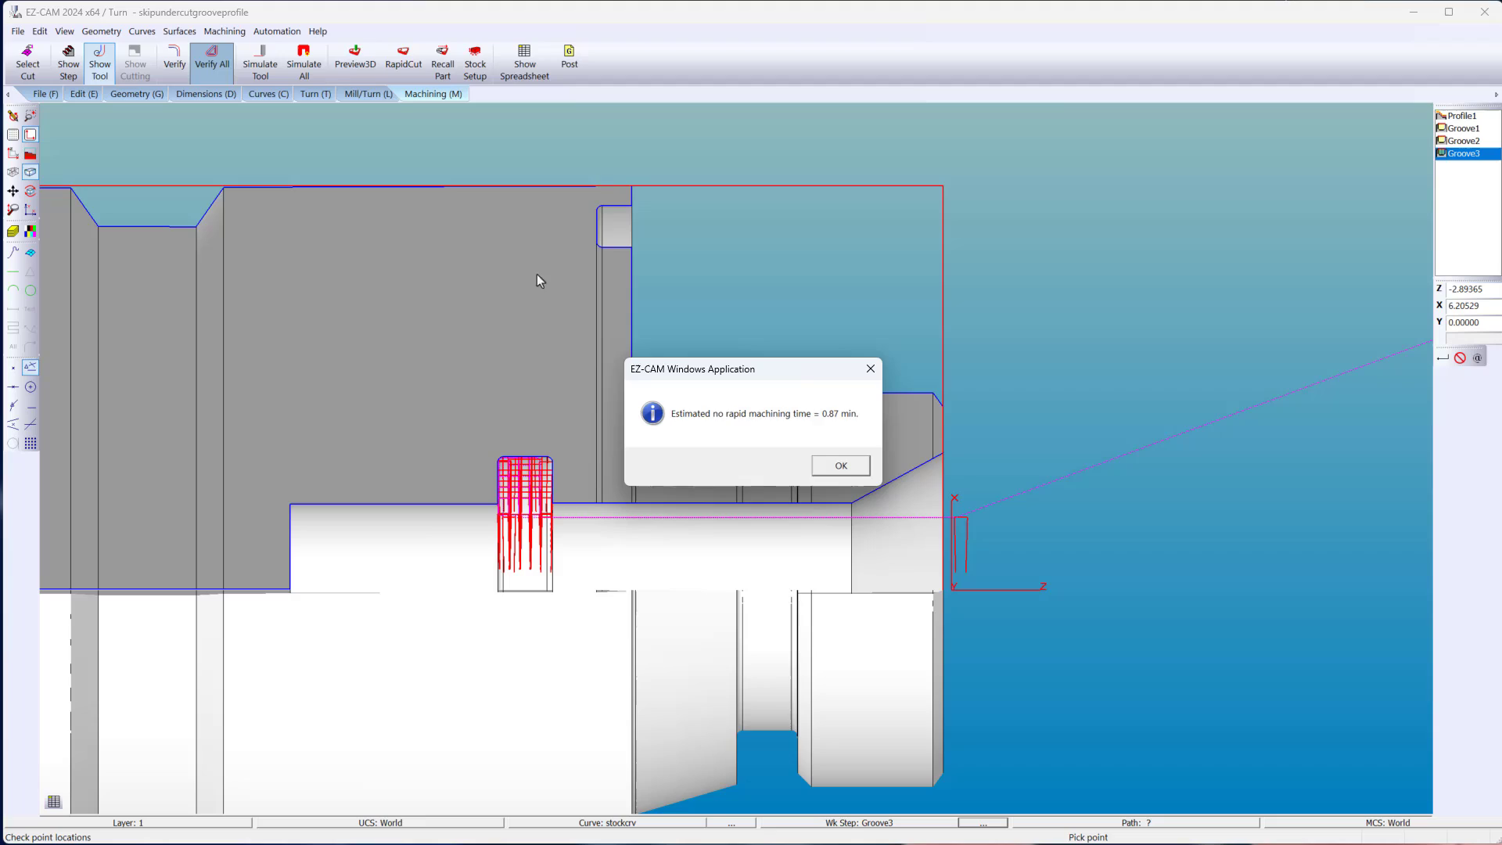
left_click(814, 466)
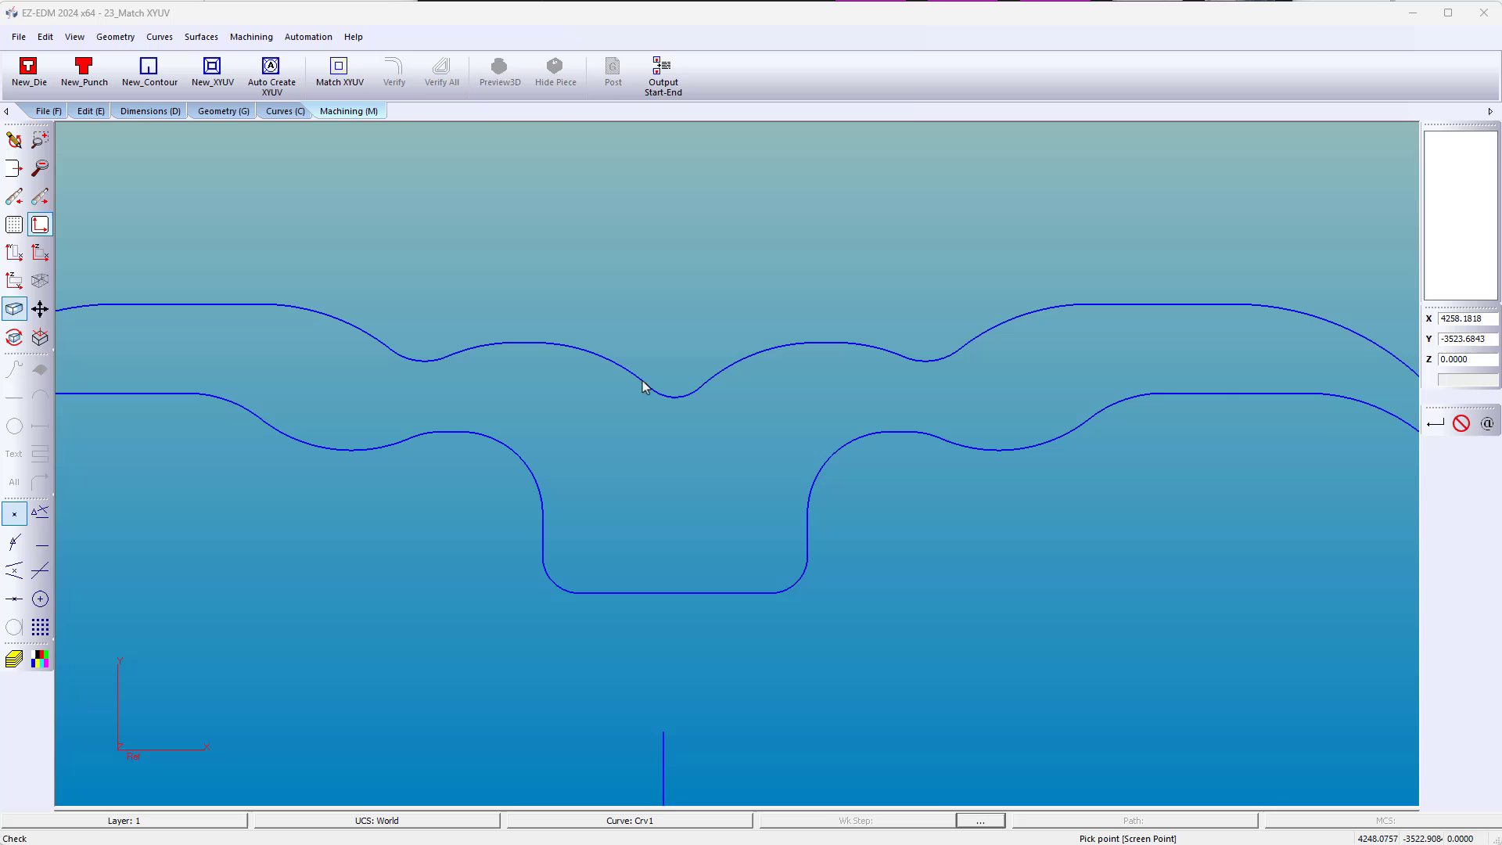
Verify the XYUV wire path, match paired upper and lower contour points, and re-verify.
left_click(393, 78)
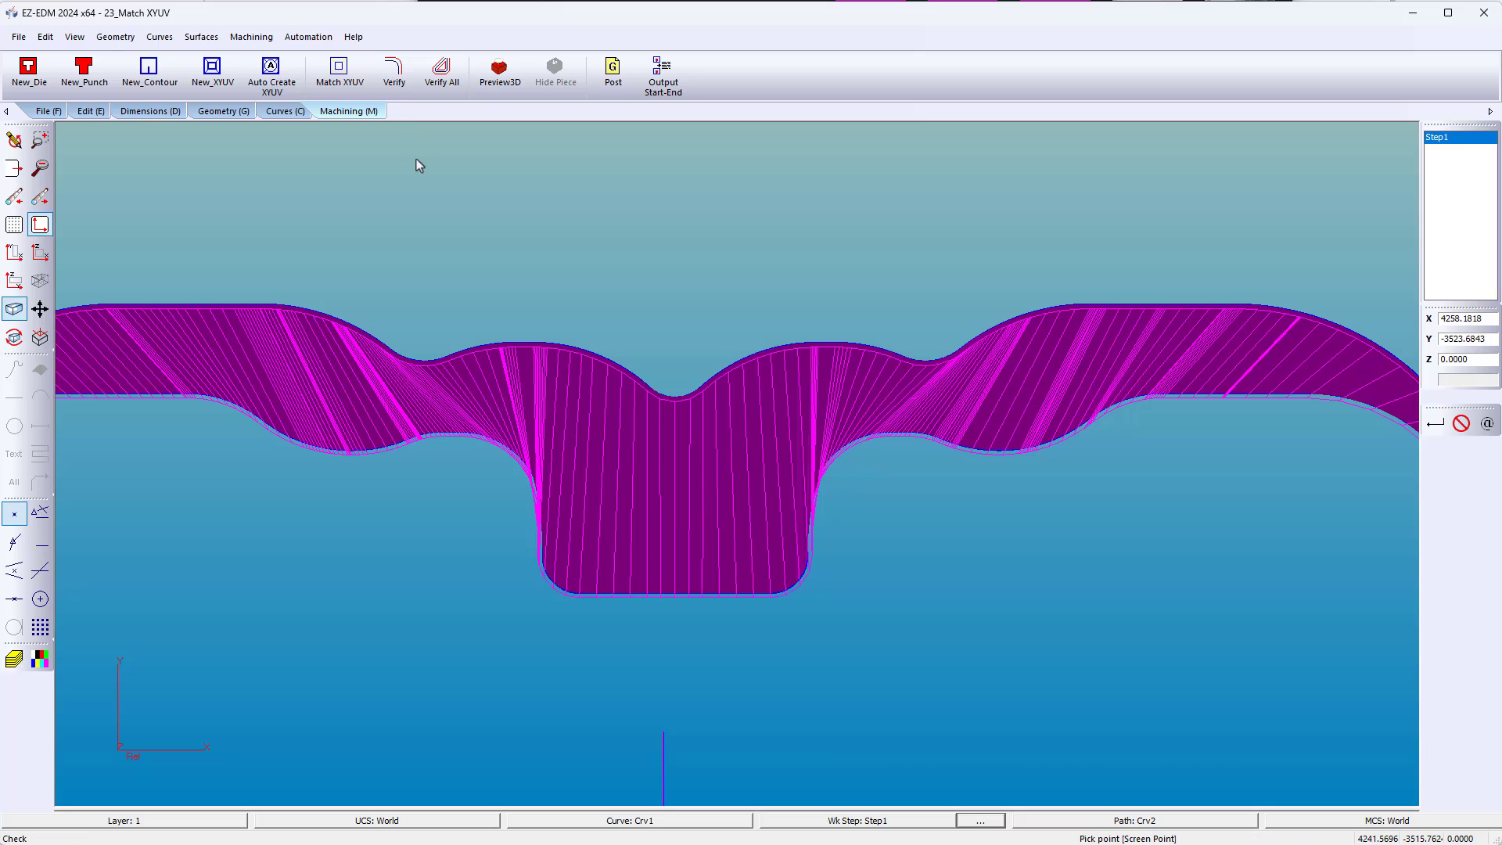
left_click(338, 69)
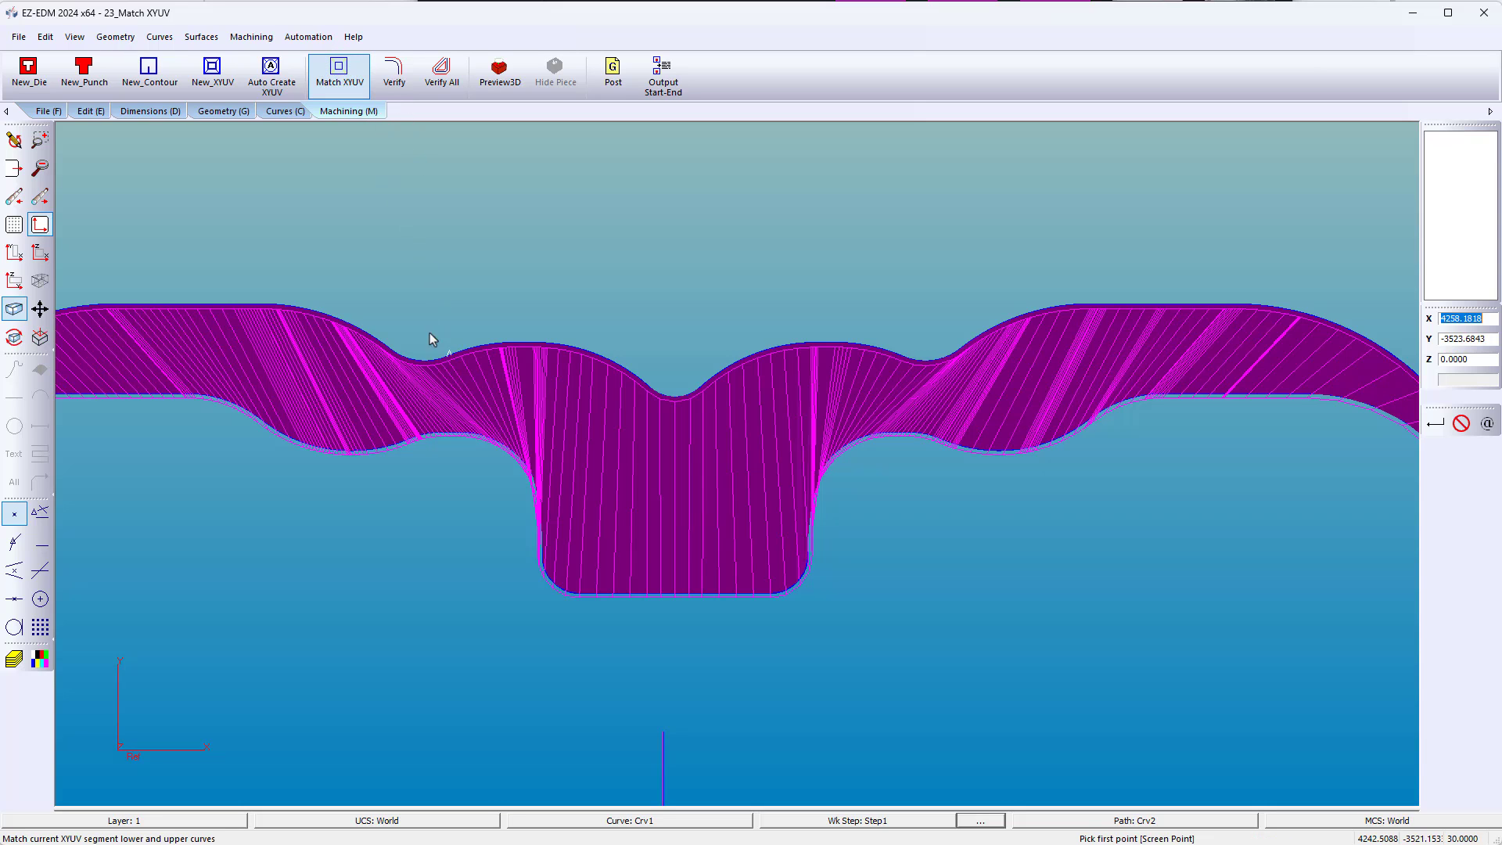
left_click(424, 427)
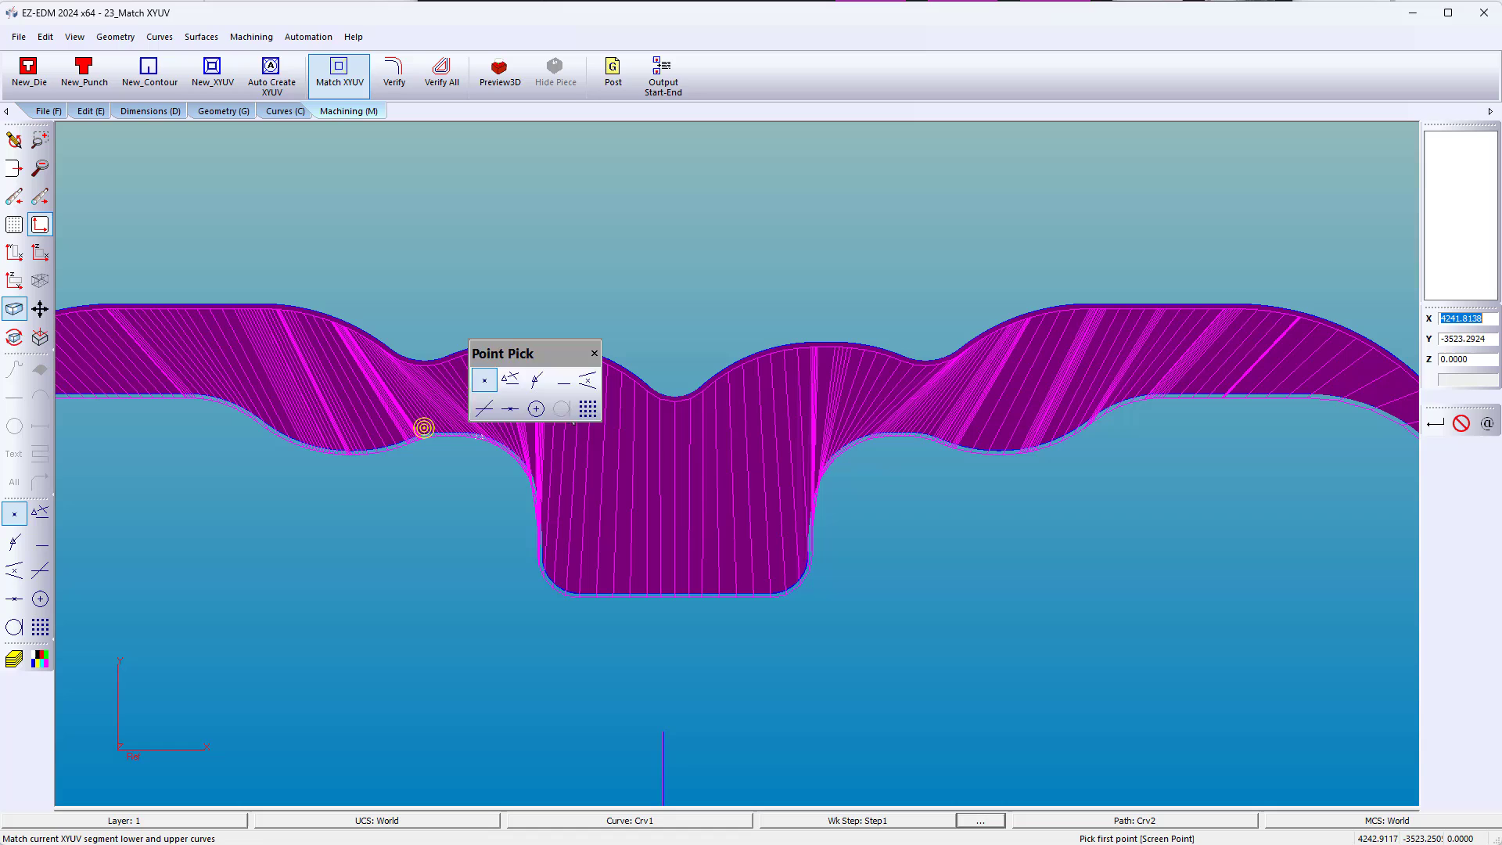
left_click(924, 364)
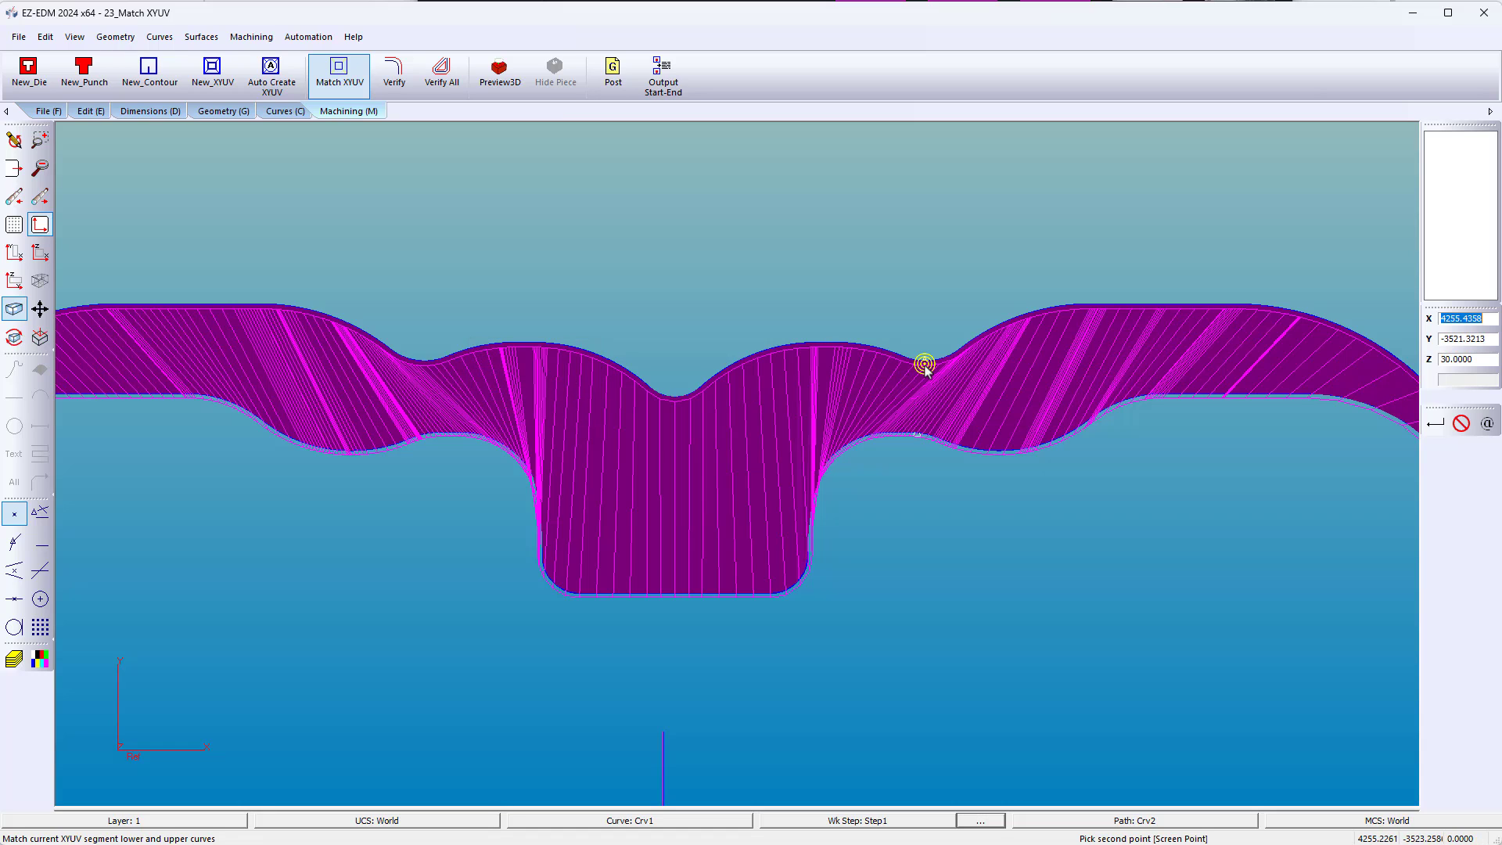
left_click(920, 438)
left_click(1055, 323)
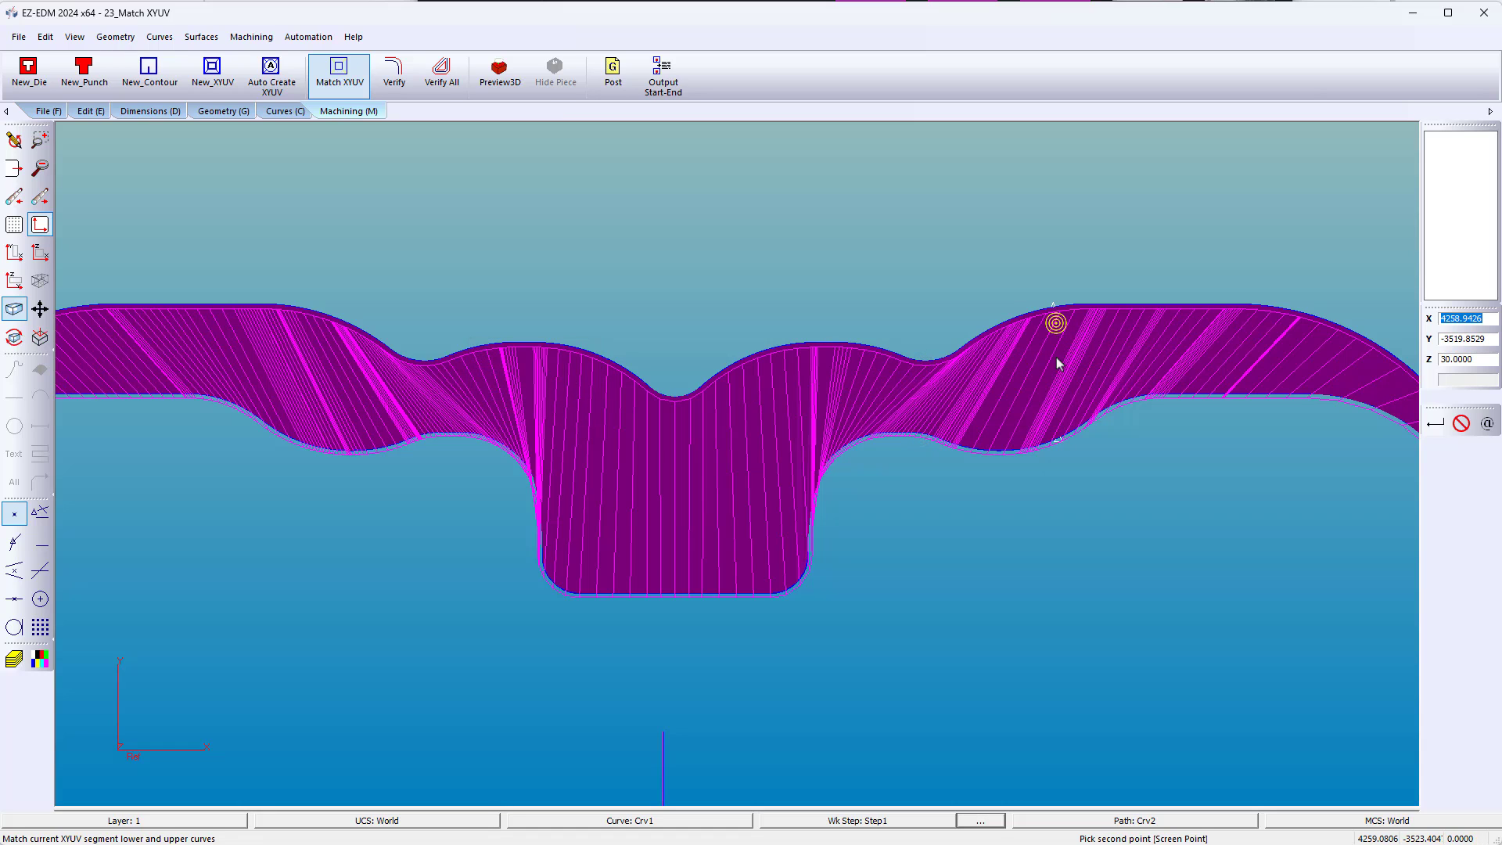
left_click(1055, 439)
left_click(331, 327)
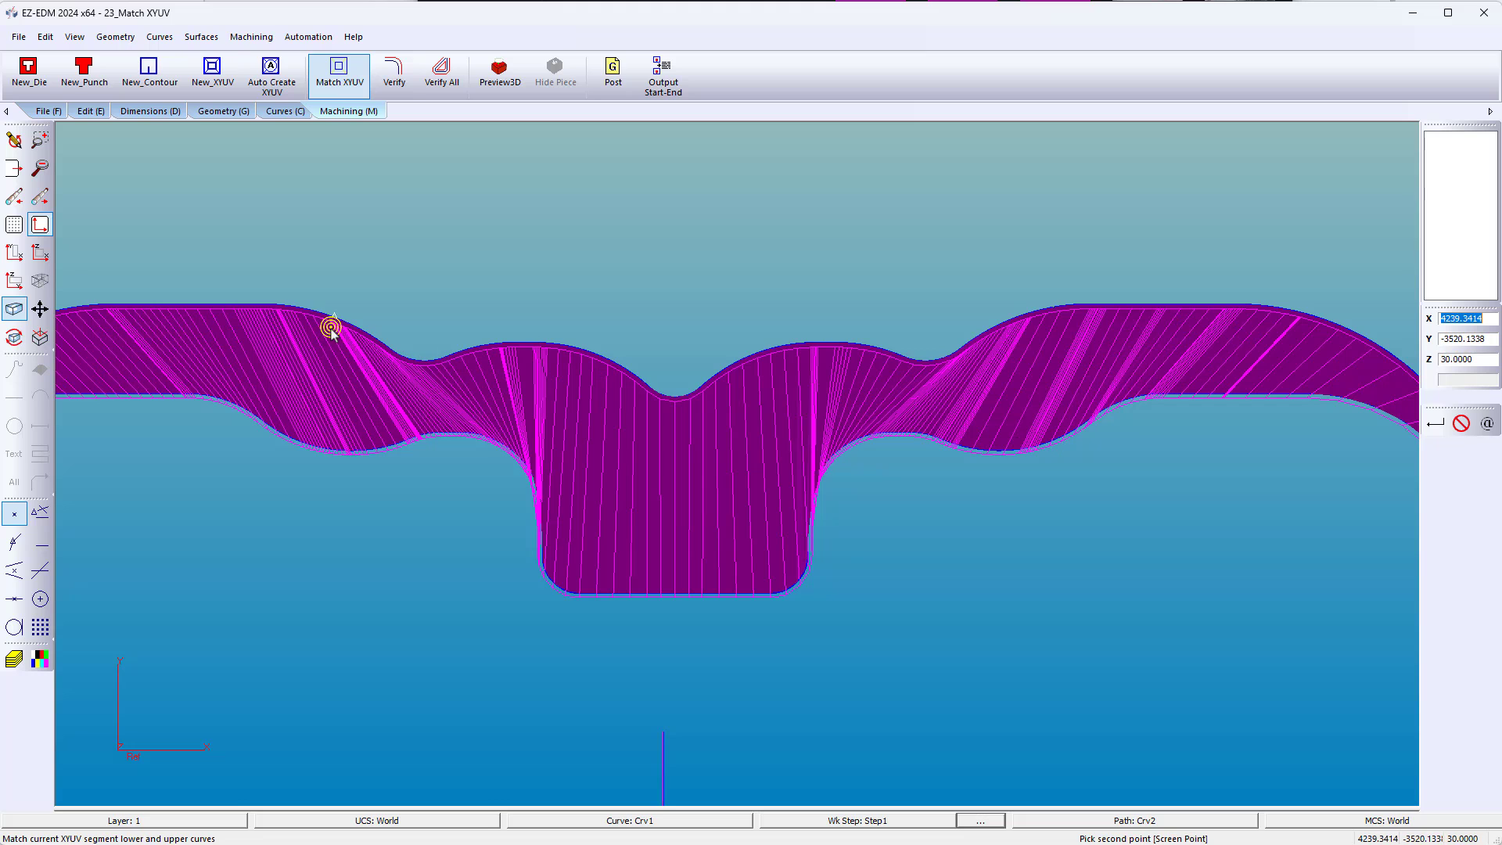
left_click(344, 451)
left_click(394, 74)
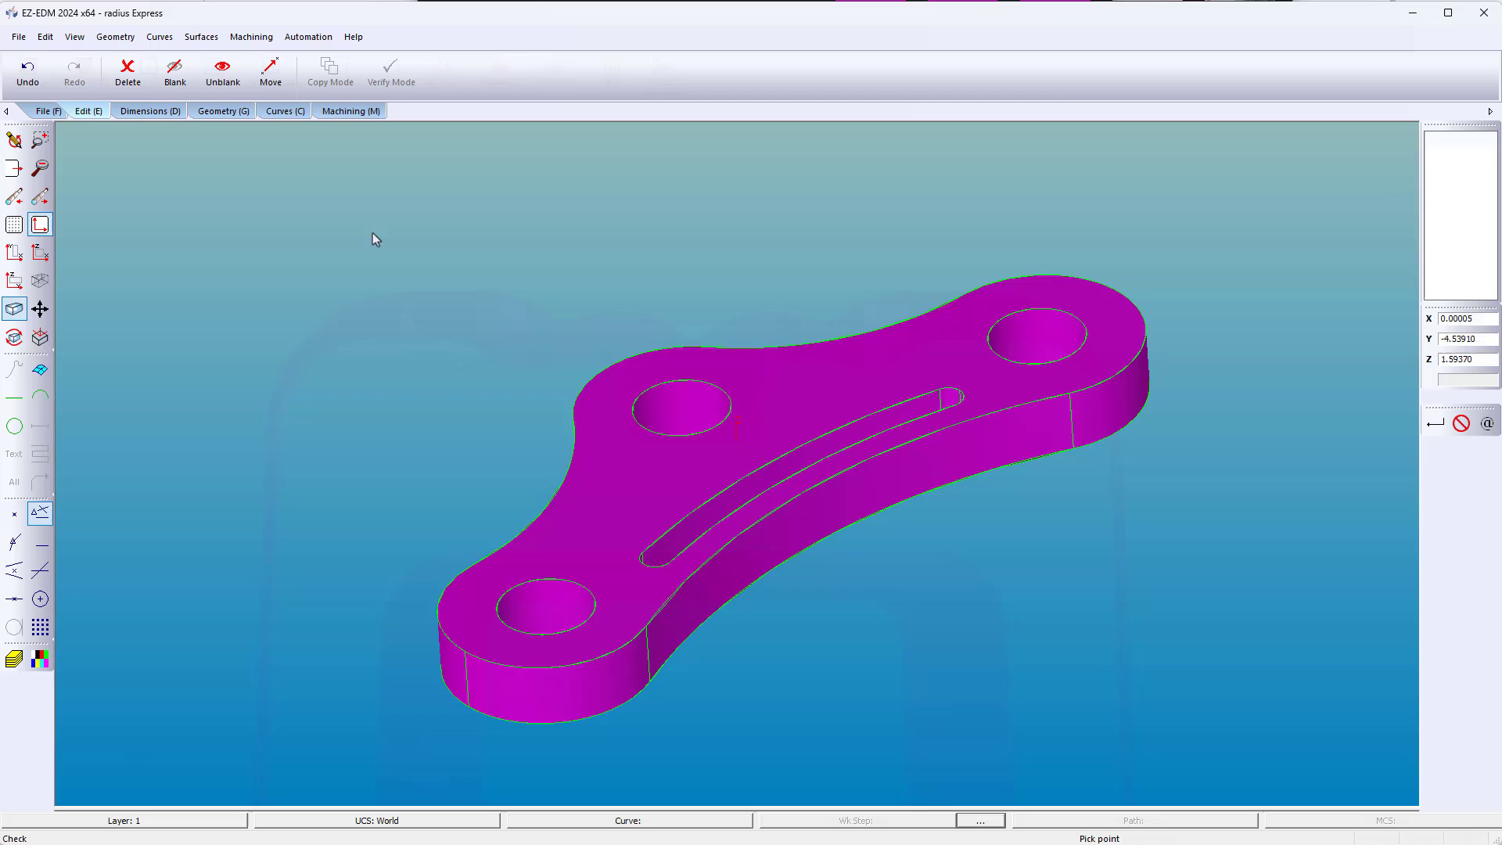
Run Die Profile Recognition, then apply clockwise Die autostart points to all curves.
left_click(291, 114)
left_click(341, 78)
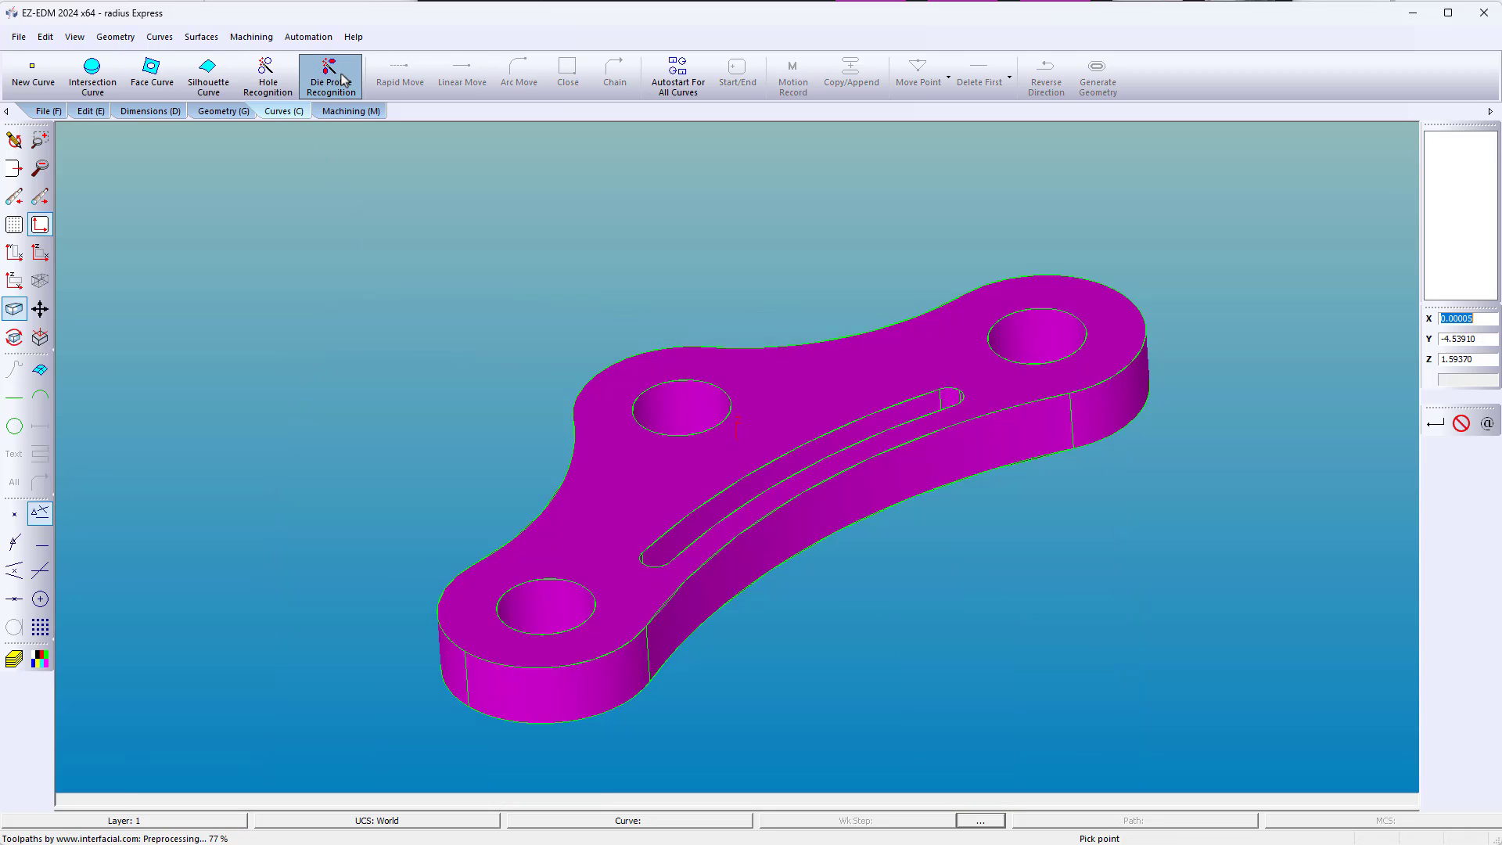
left_click(687, 86)
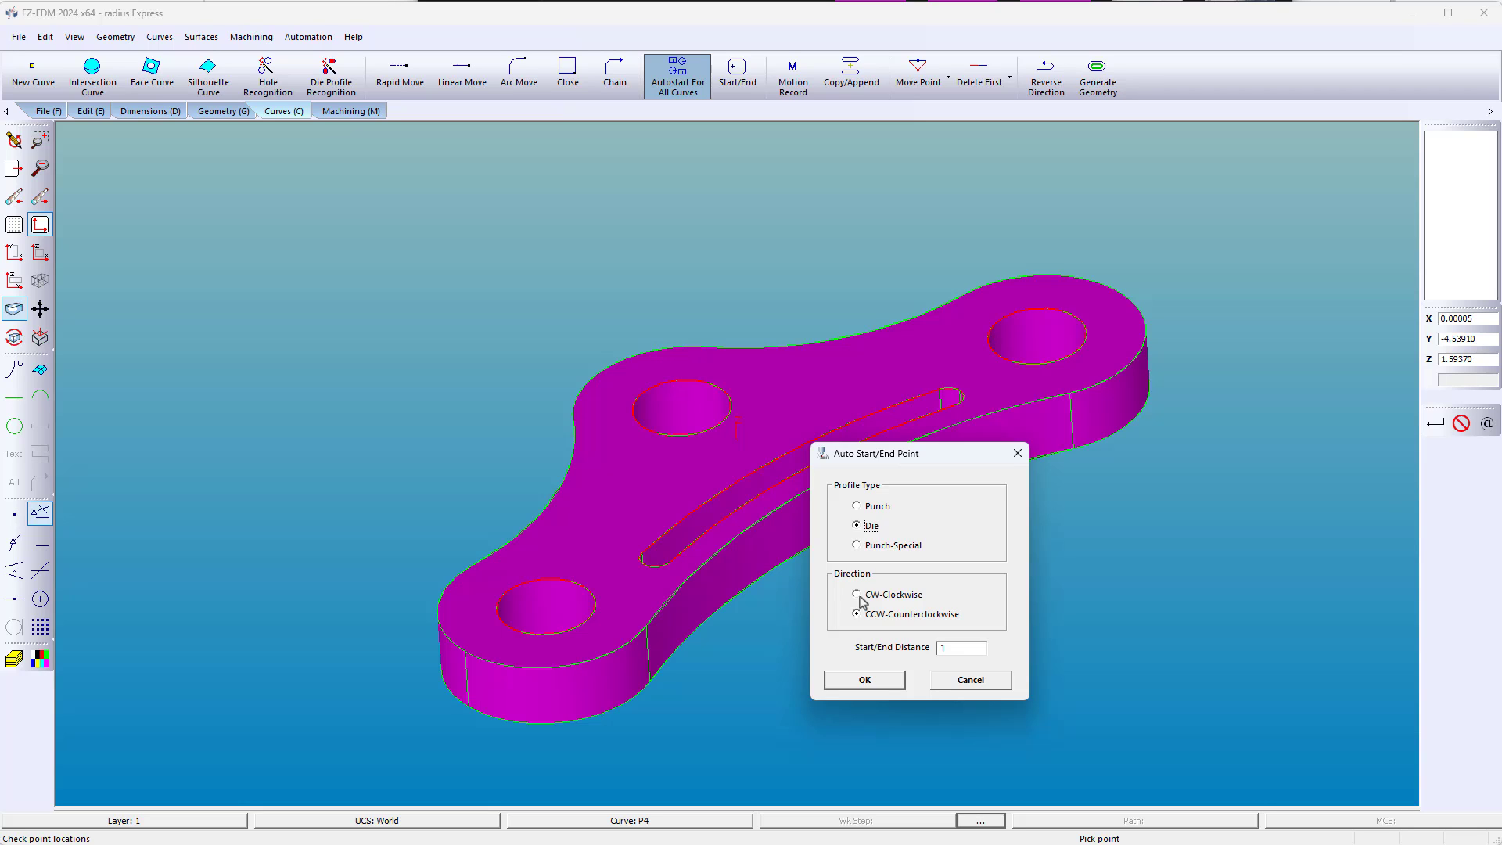
left_click(858, 595)
left_click(944, 648)
left_click(870, 681)
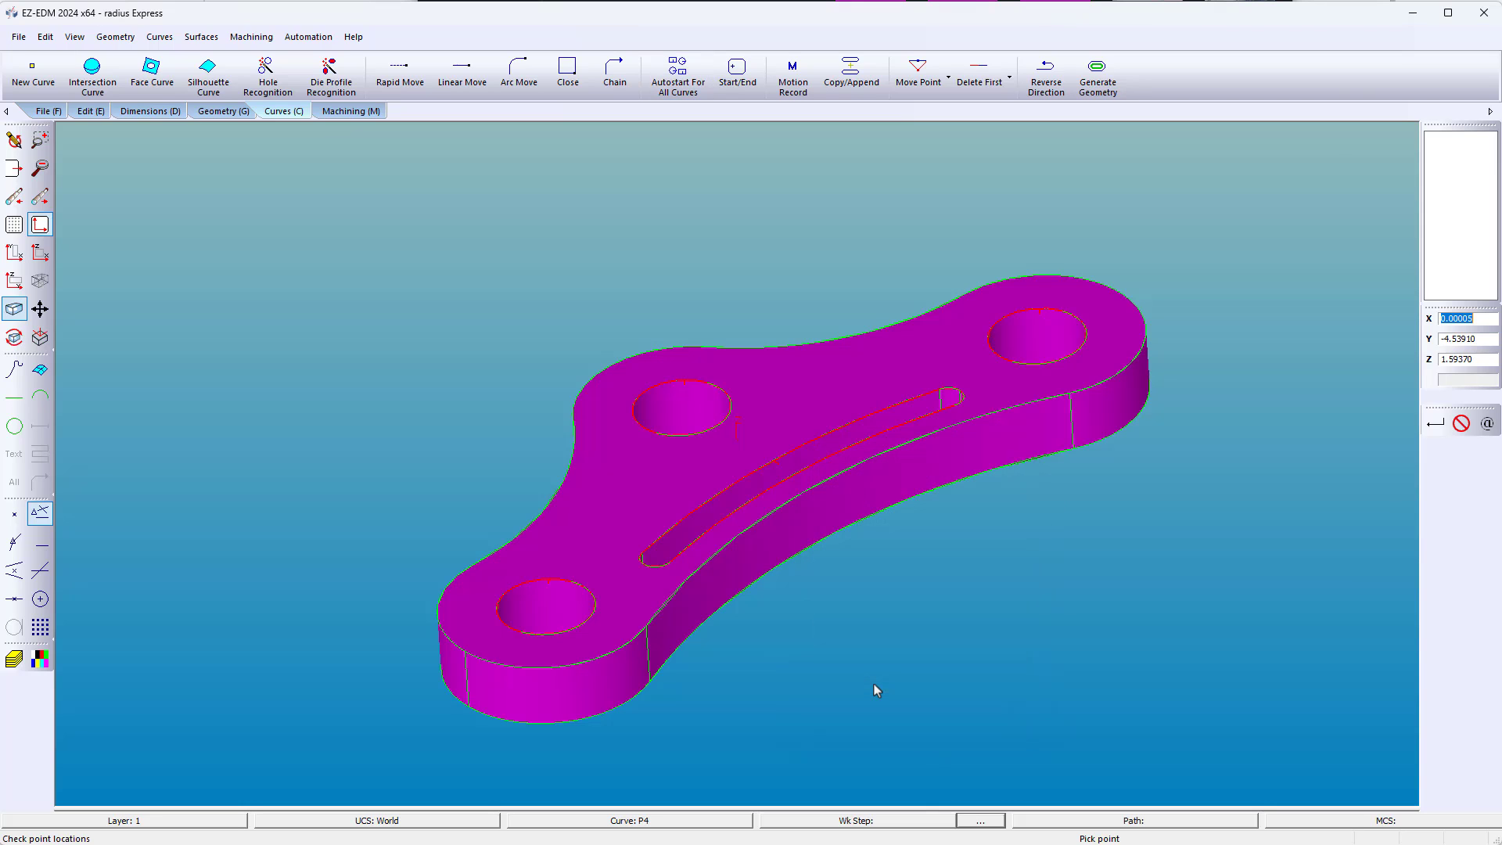
scroll(778, 460, "up", 4)
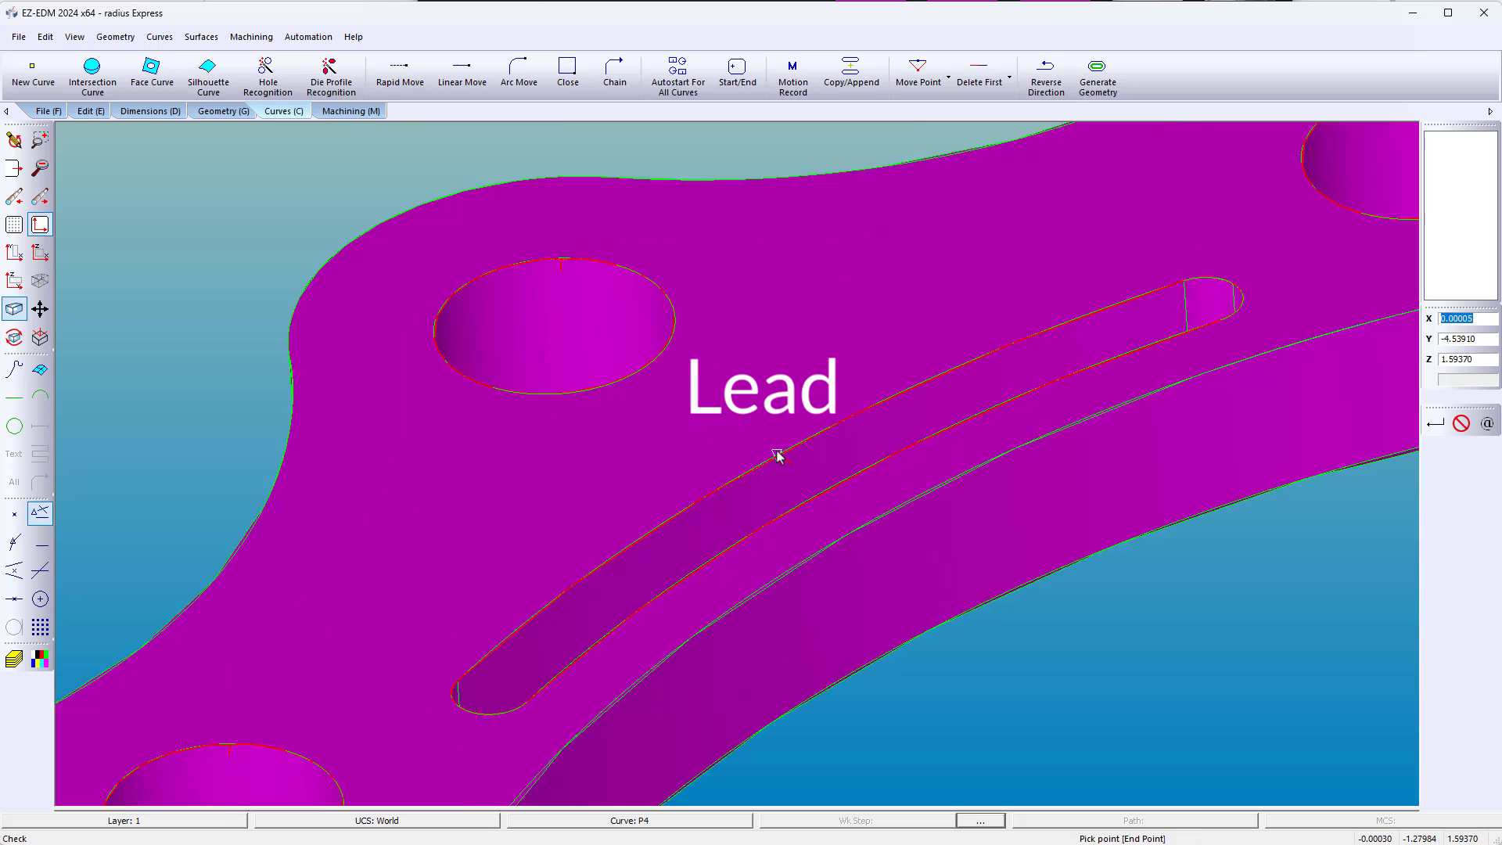
scroll(779, 456, "down", 2)
scroll(778, 456, "down", 2)
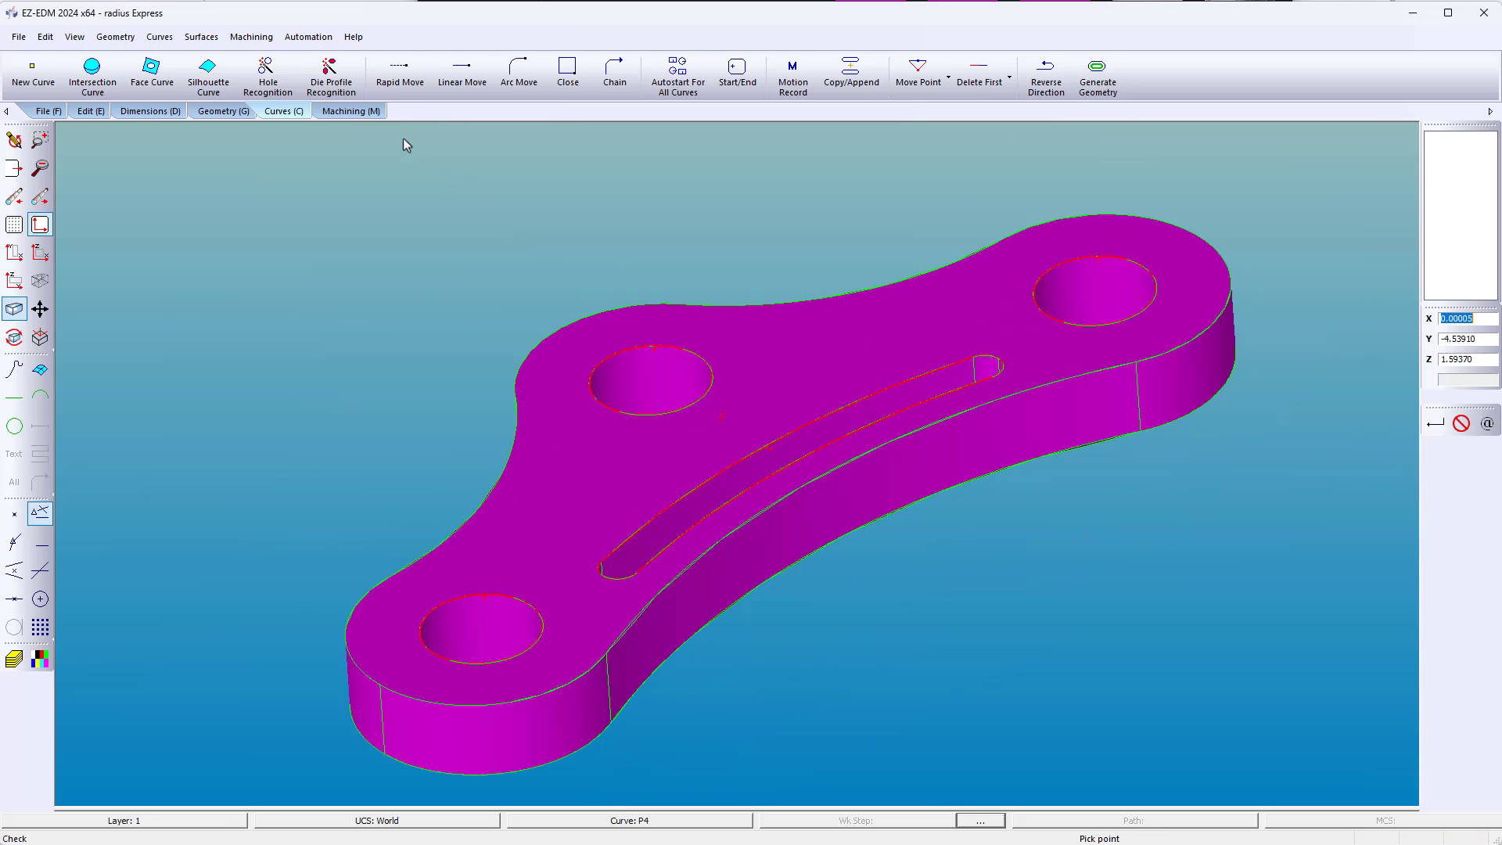
left_click(371, 114)
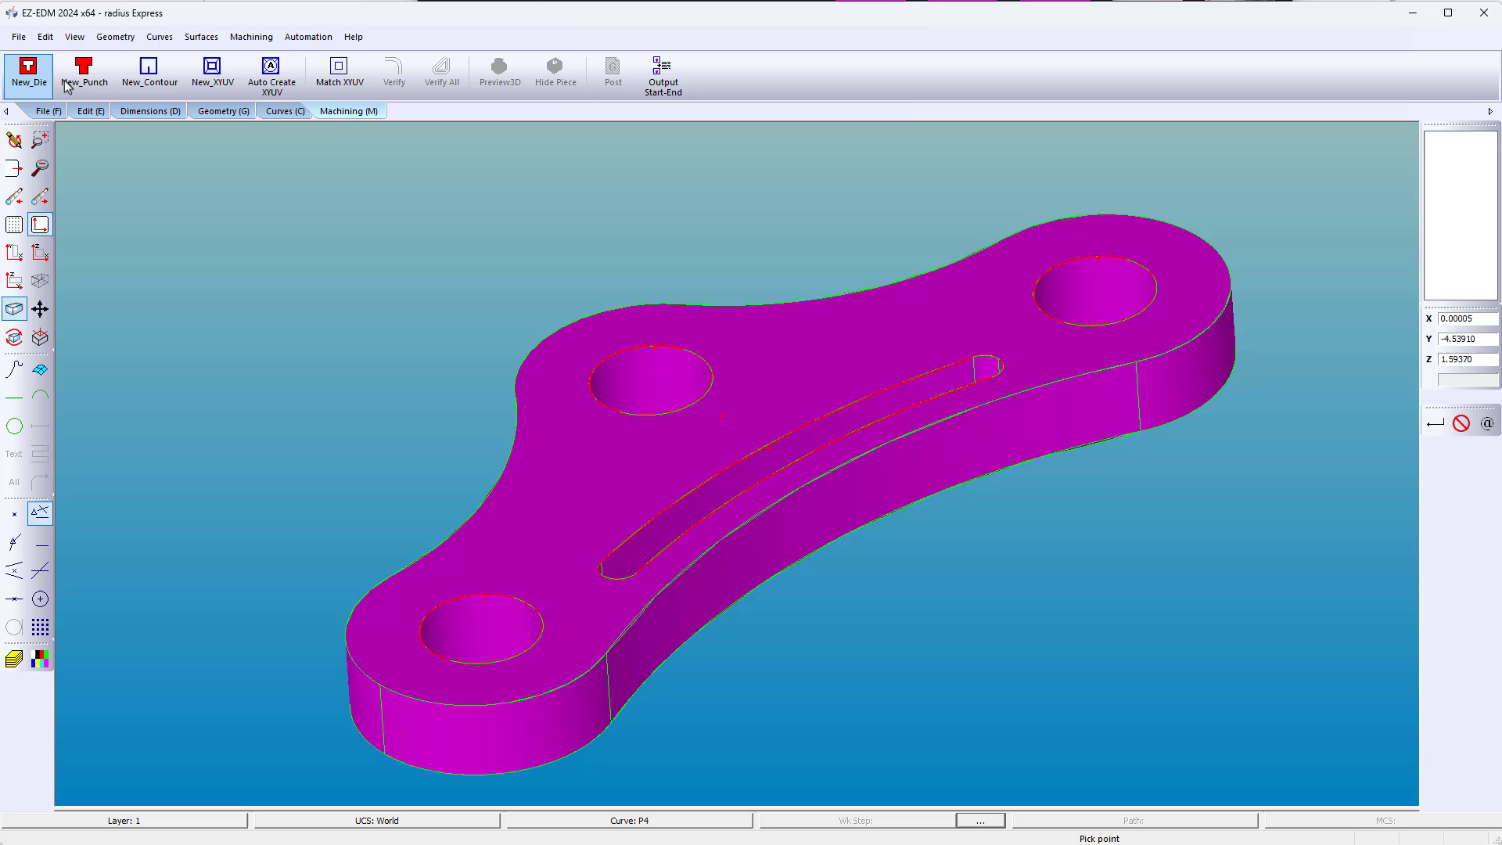
Create die step Step1 with Auto Z data (1.5937 / -1.5937) and verify its wire path.
left_click(29, 72)
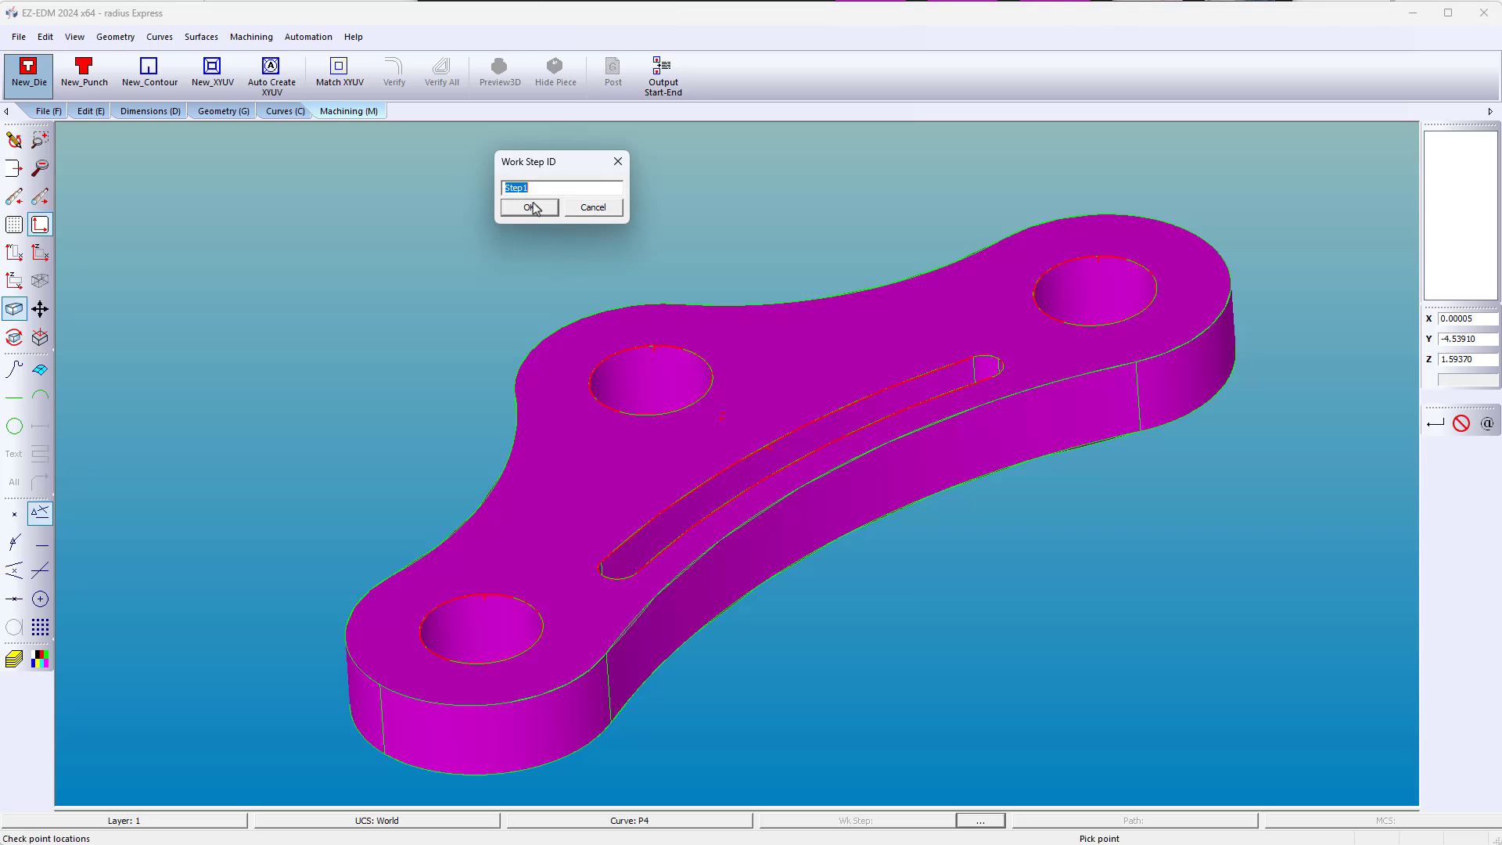
left_click(532, 207)
left_click_drag(907, 369, 780, 191)
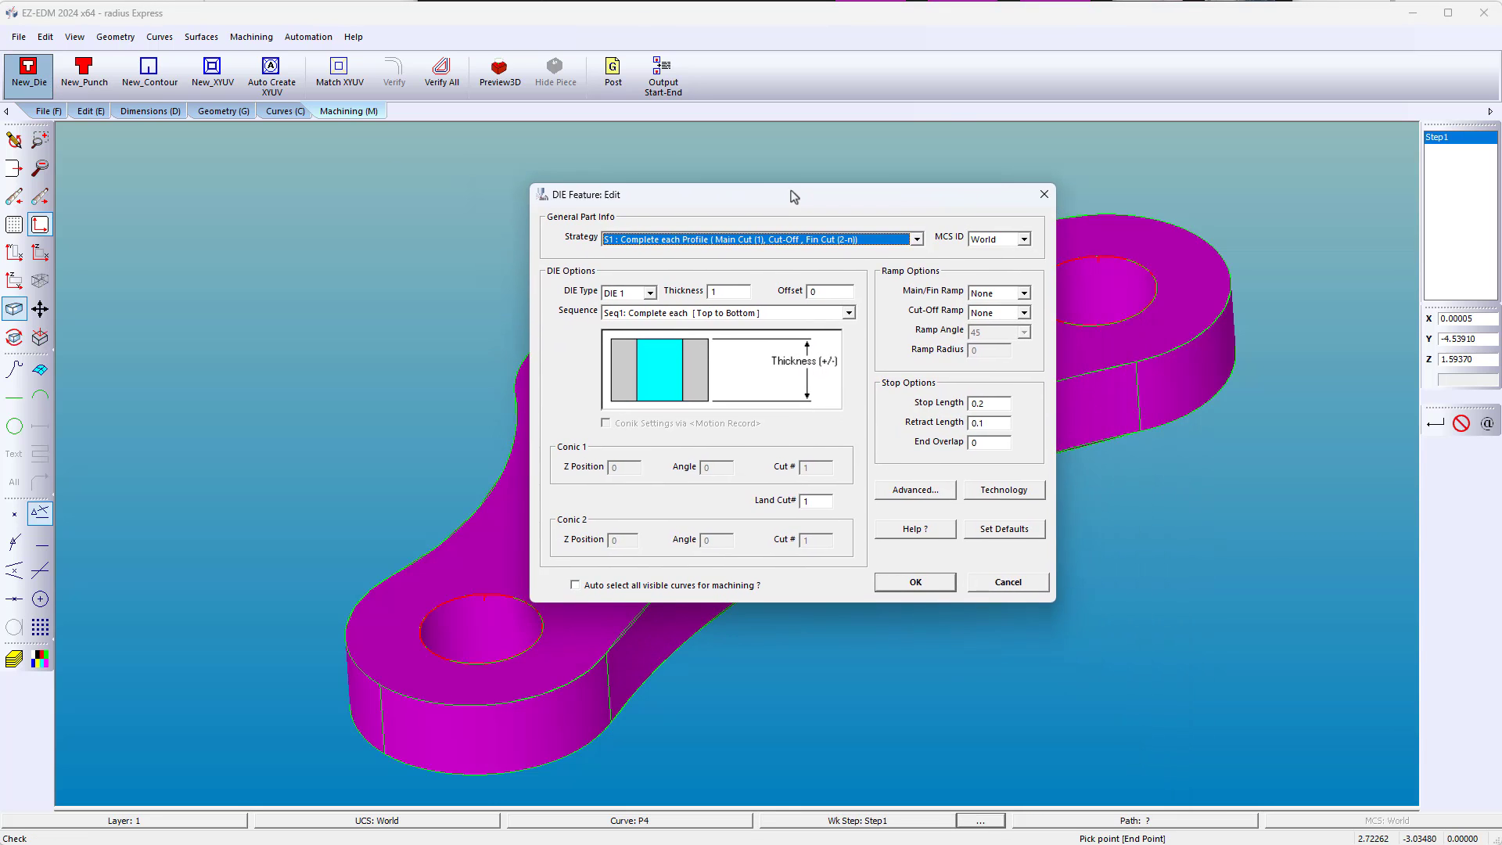
left_click(912, 491)
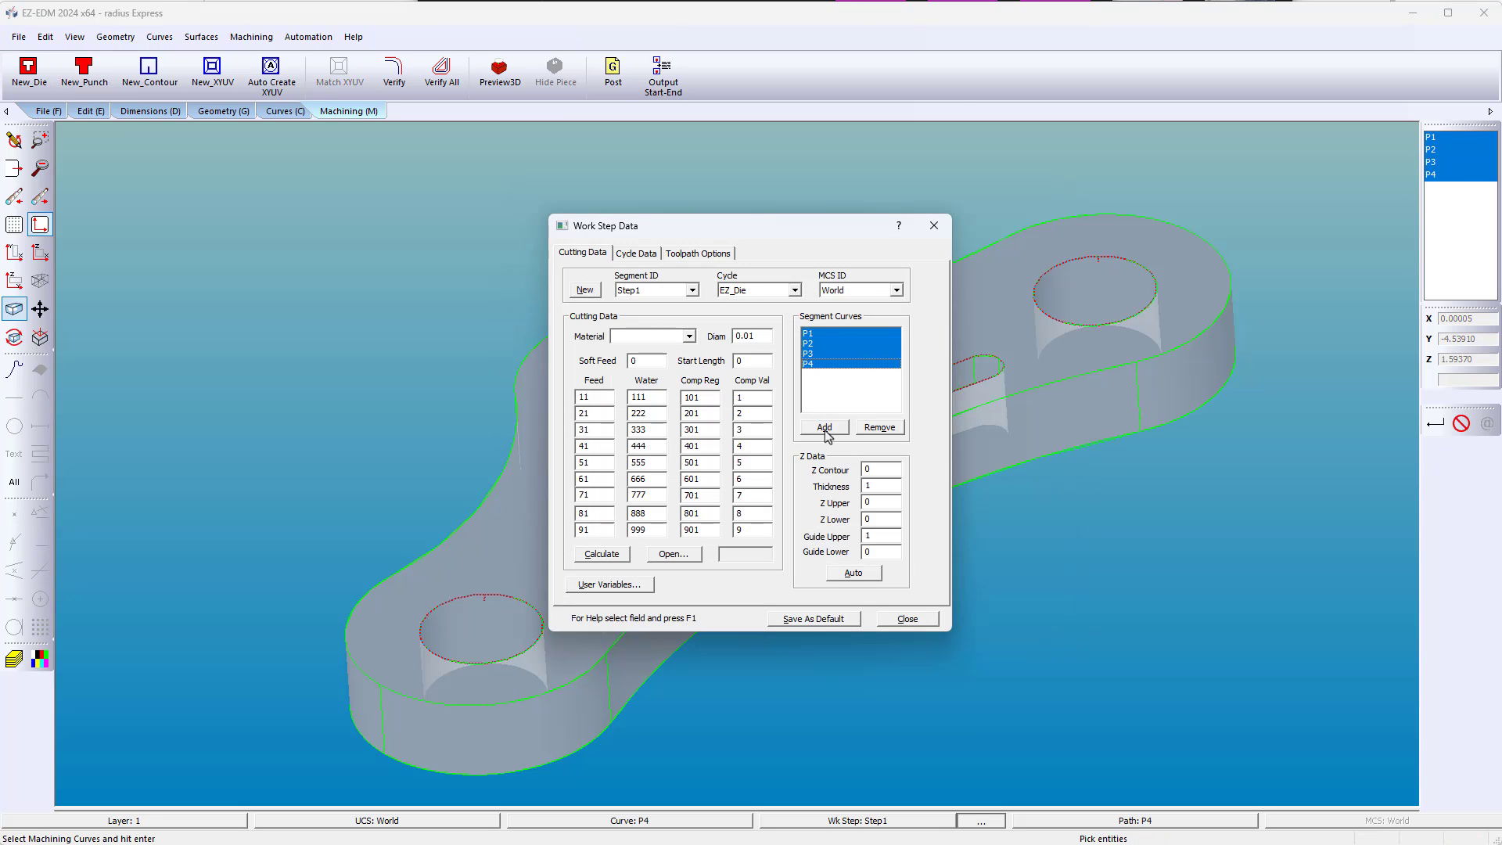
left_click(853, 572)
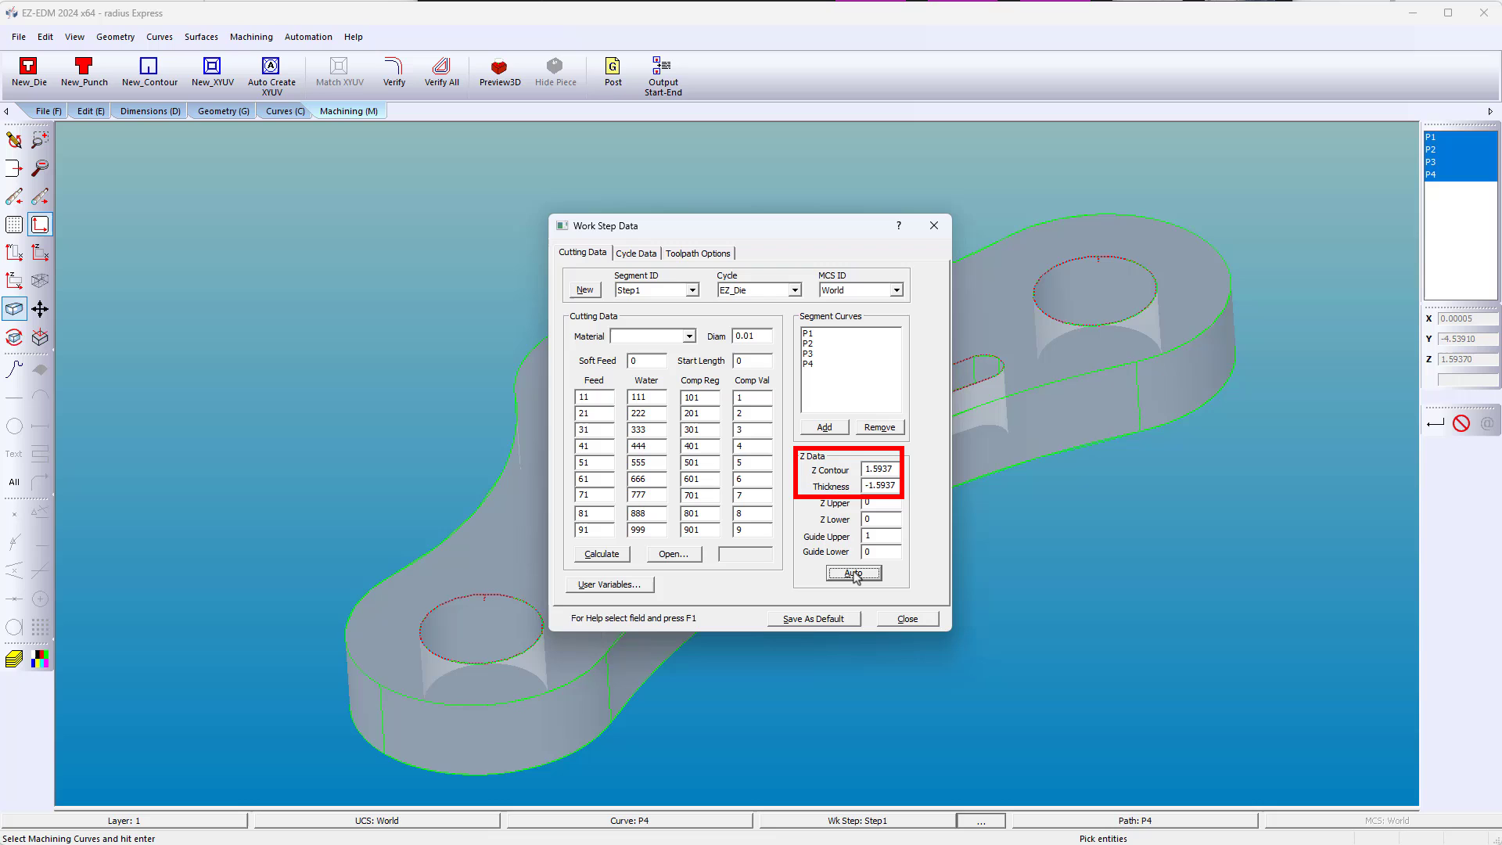
left_click(908, 619)
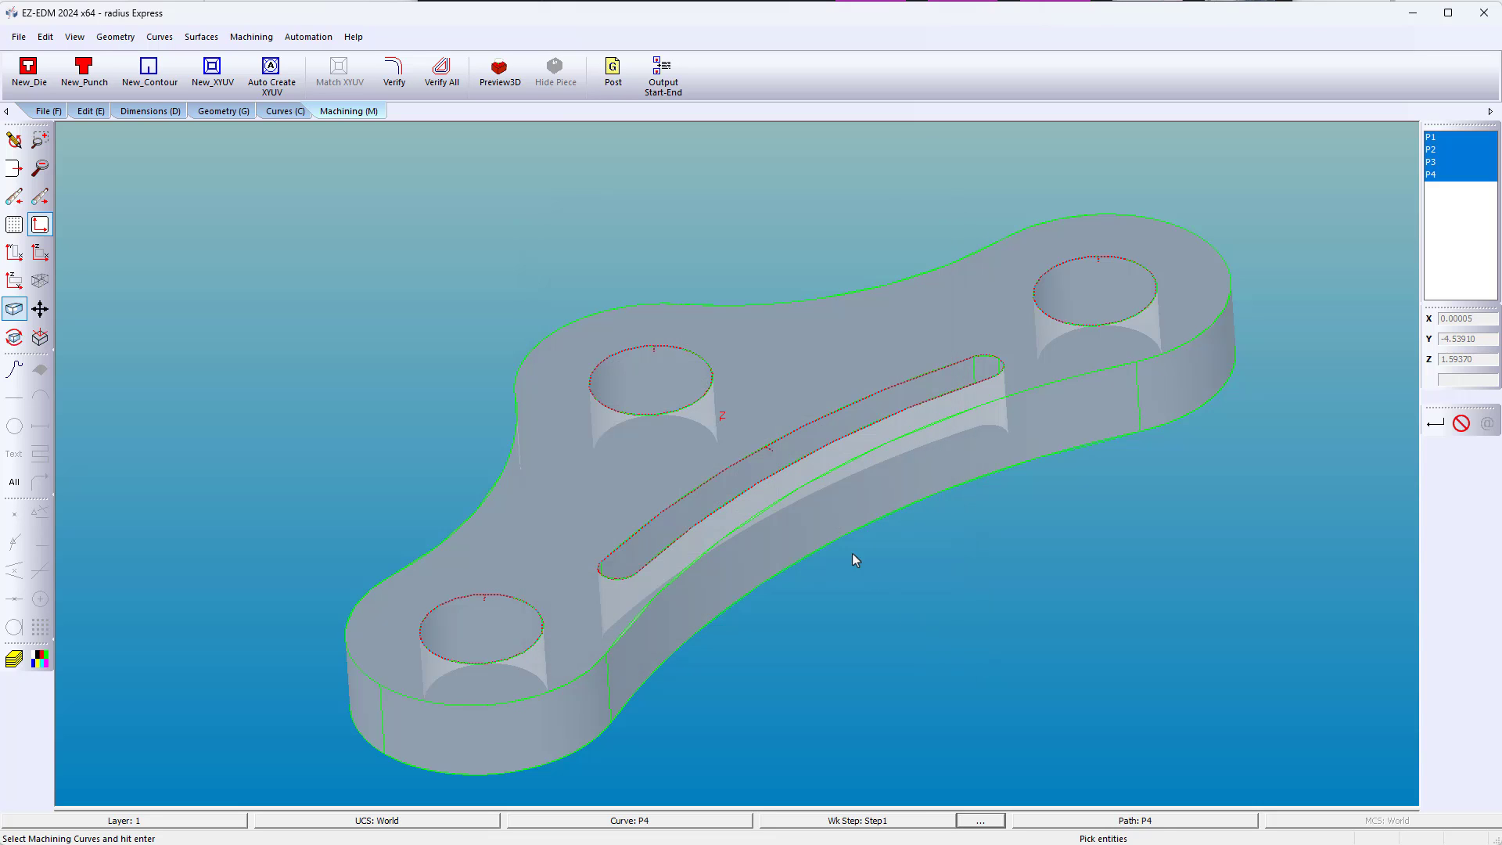
left_click(408, 77)
mouse_move(654, 594)
left_mouse_down()
mouse_move(620, 278)
mouse_move(658, 602)
left_mouse_up()
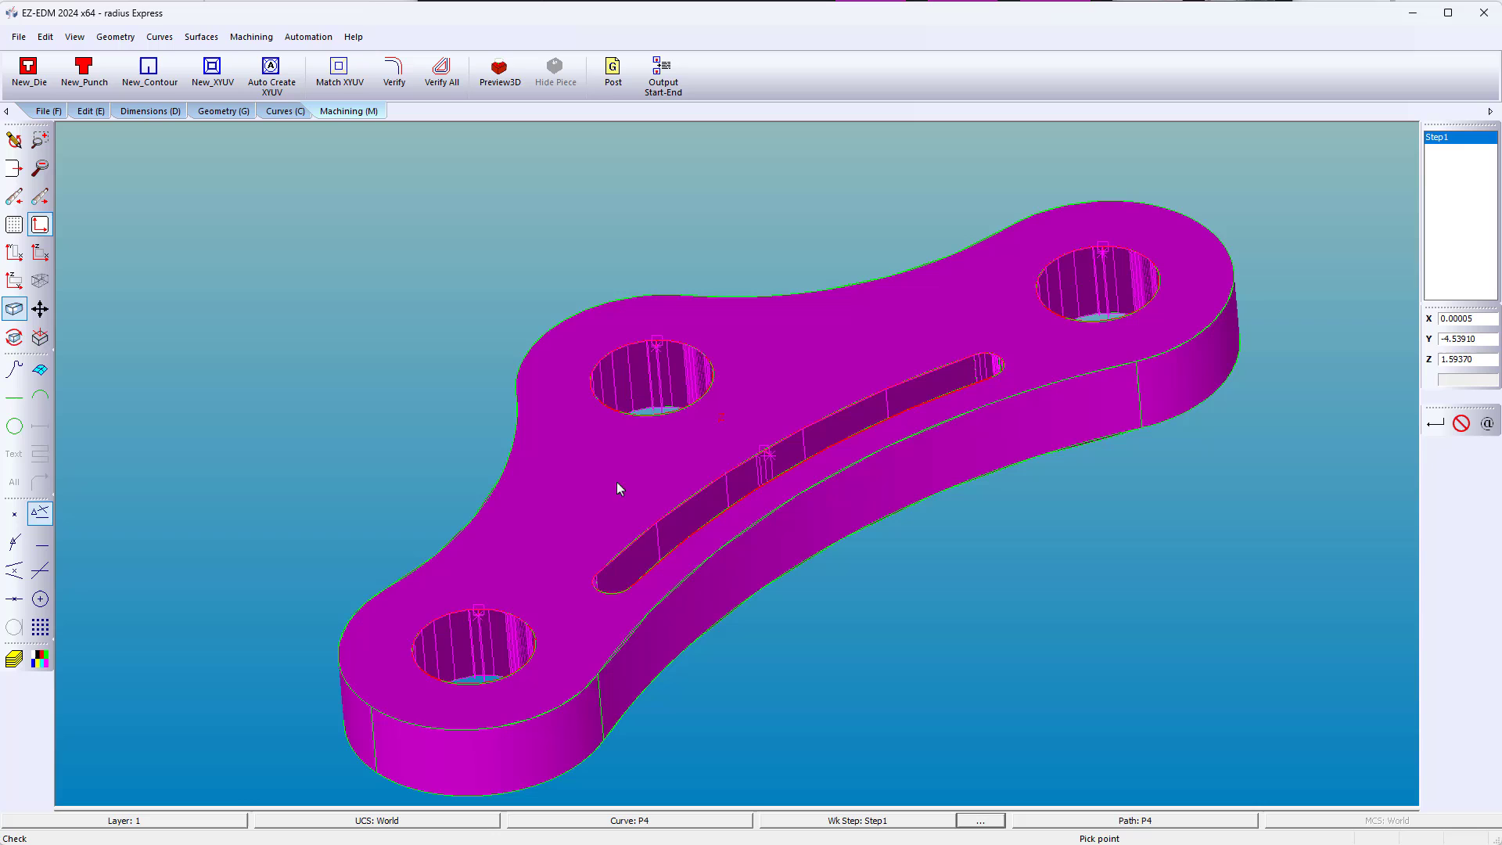
Preview the plate in 3D, post Step1 to radius Express.txt, and check the G42 code on line 23.
left_click(505, 80)
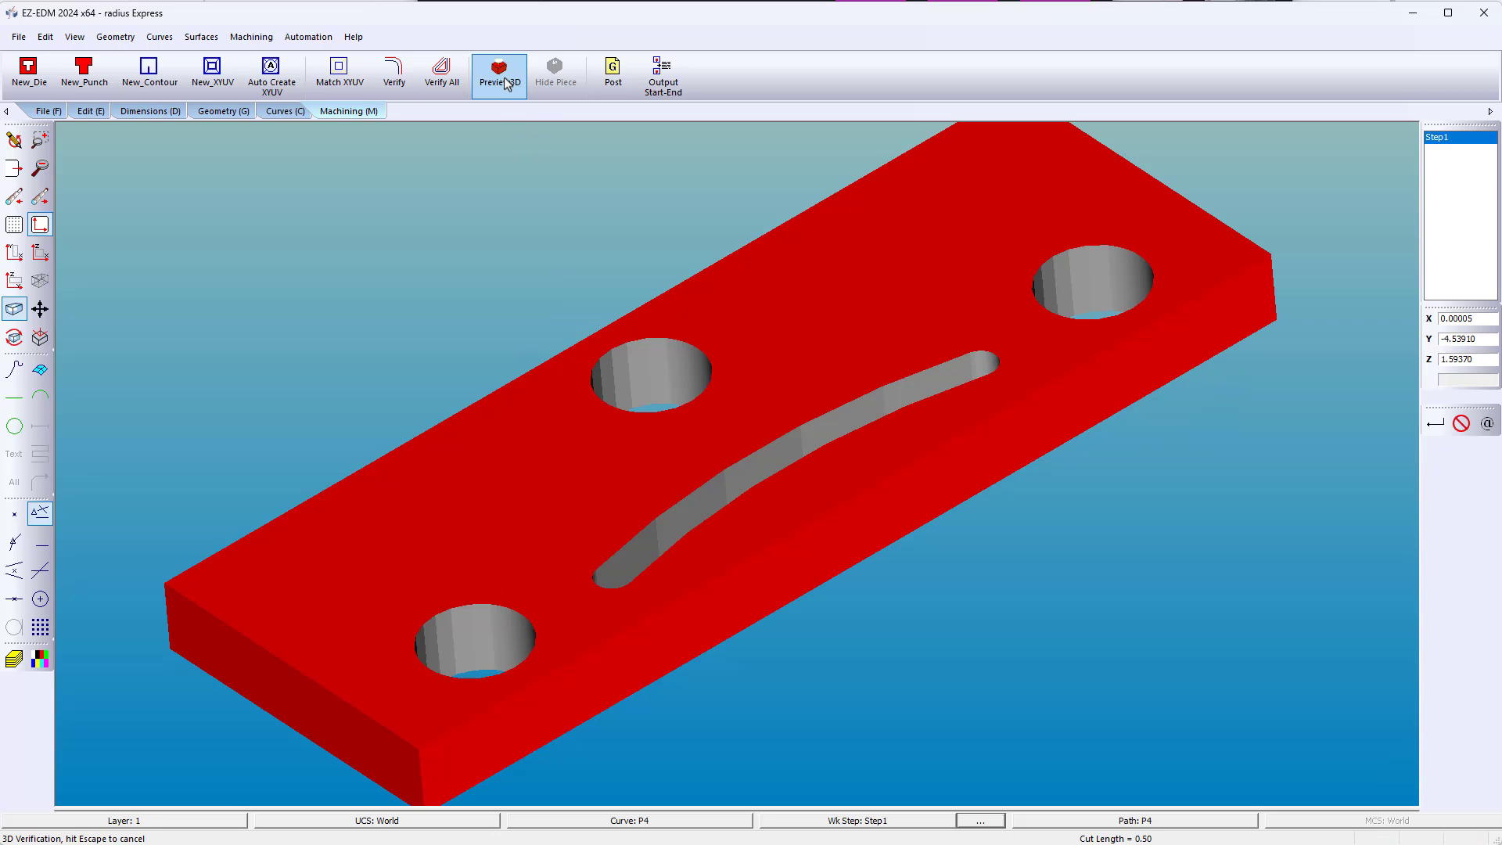
left_click(612, 75)
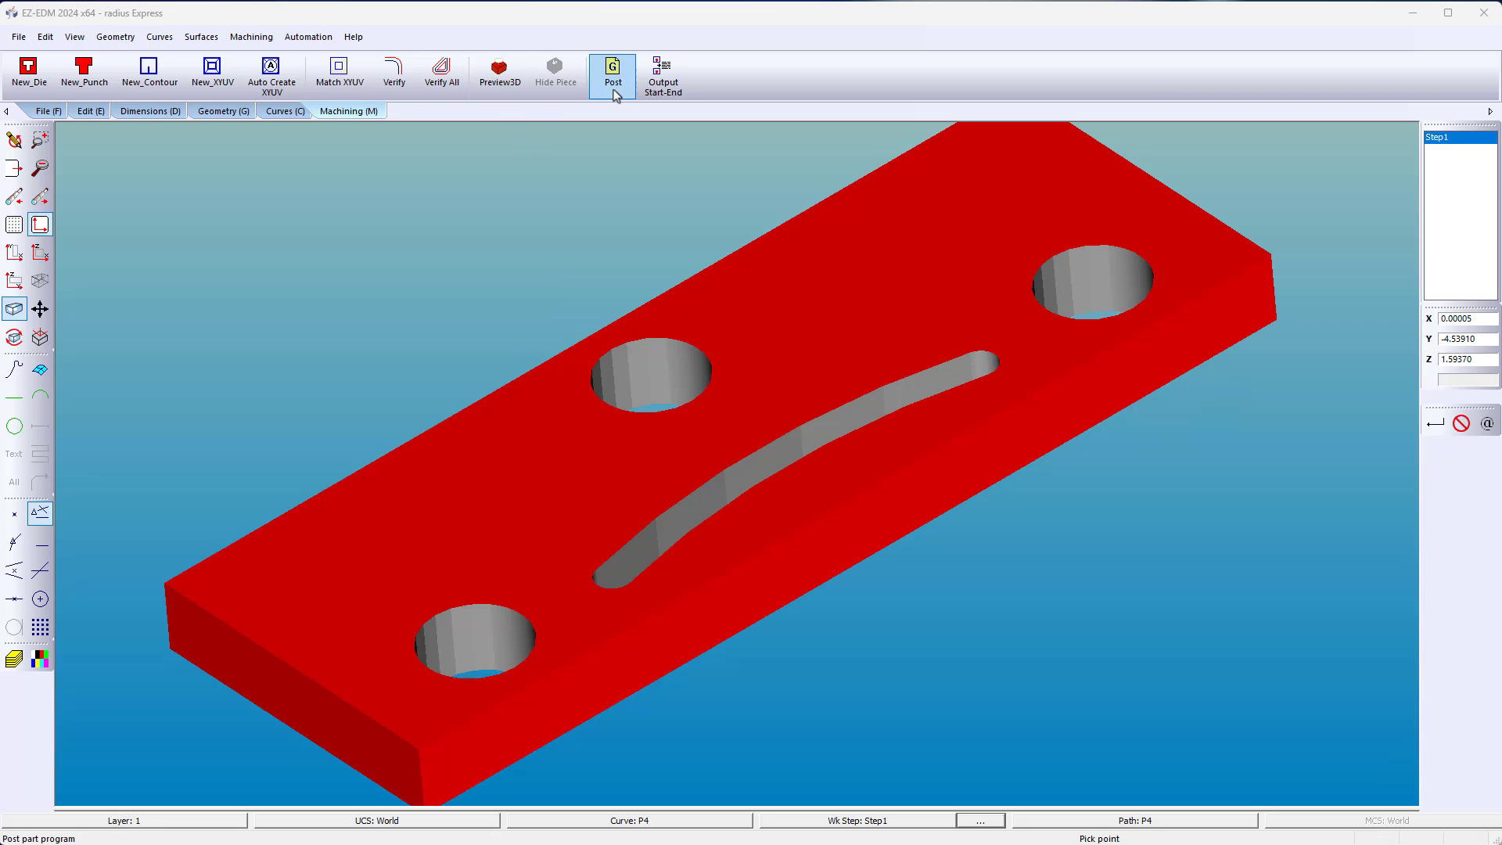
left_click(244, 420)
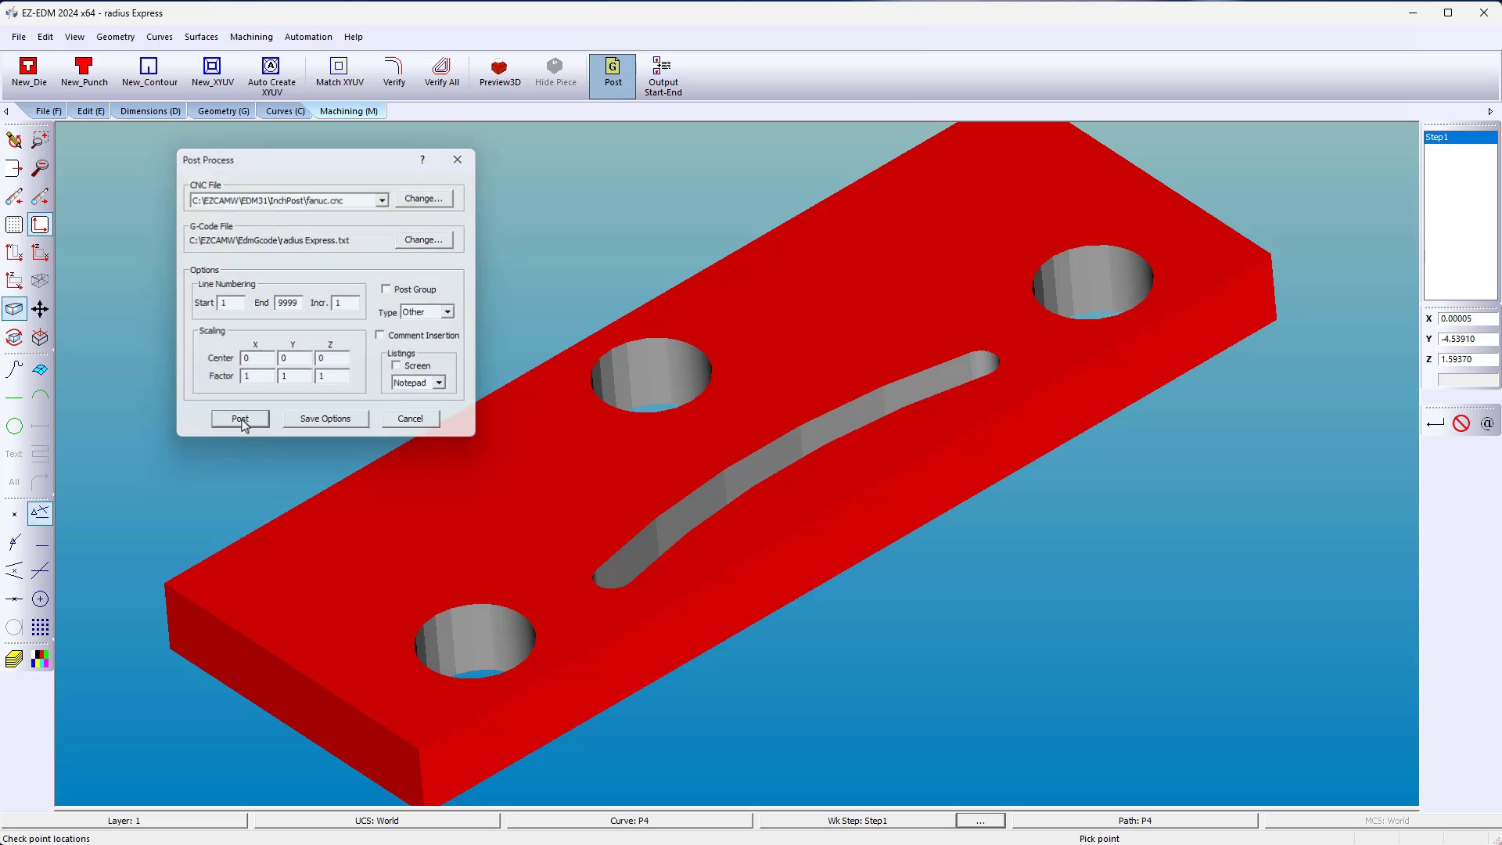
left_click(793, 466)
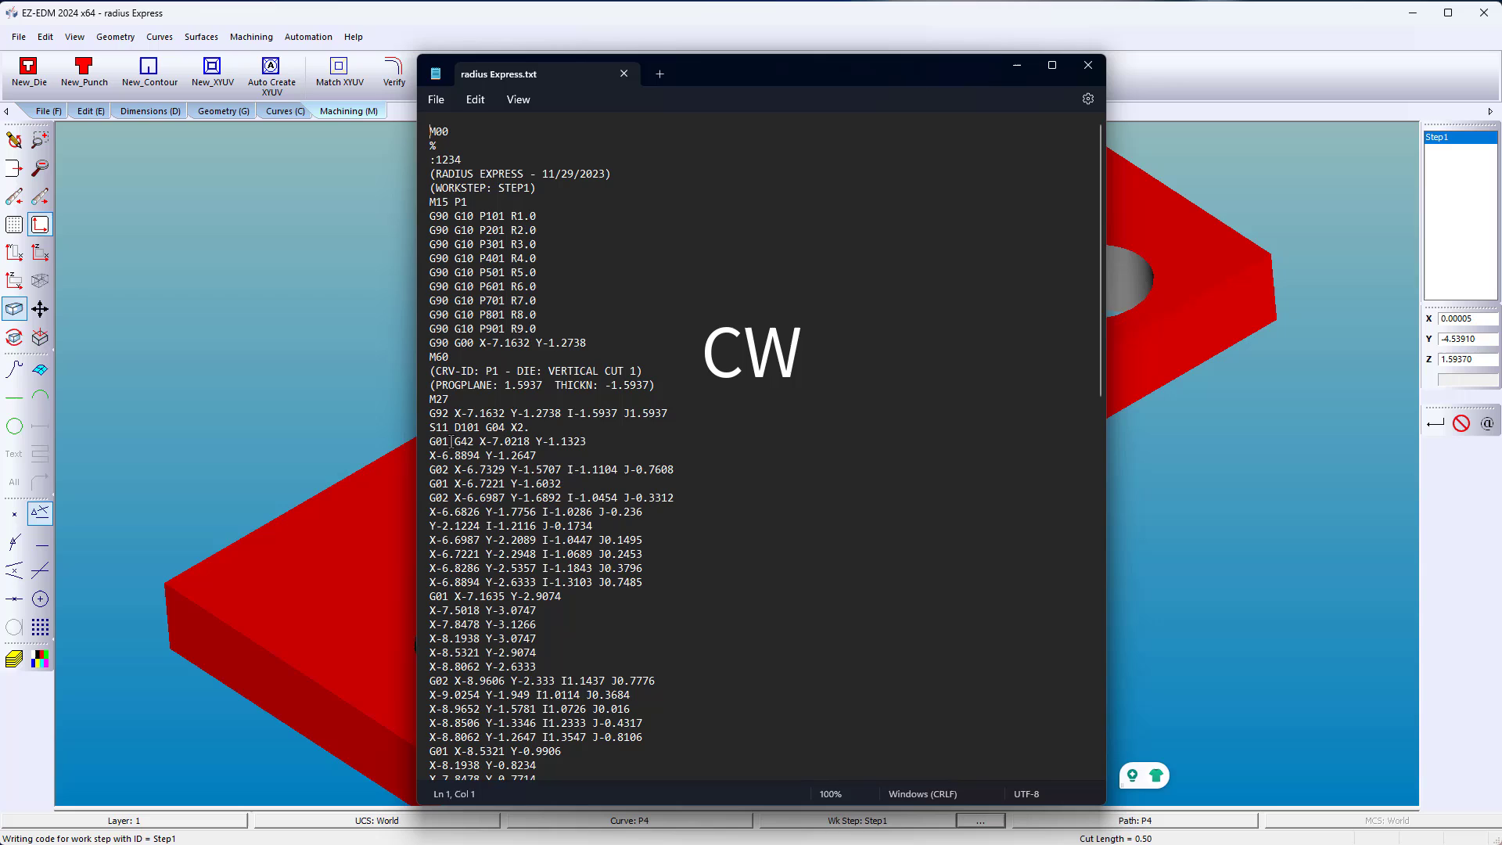
left_click_drag(450, 442, 486, 442)
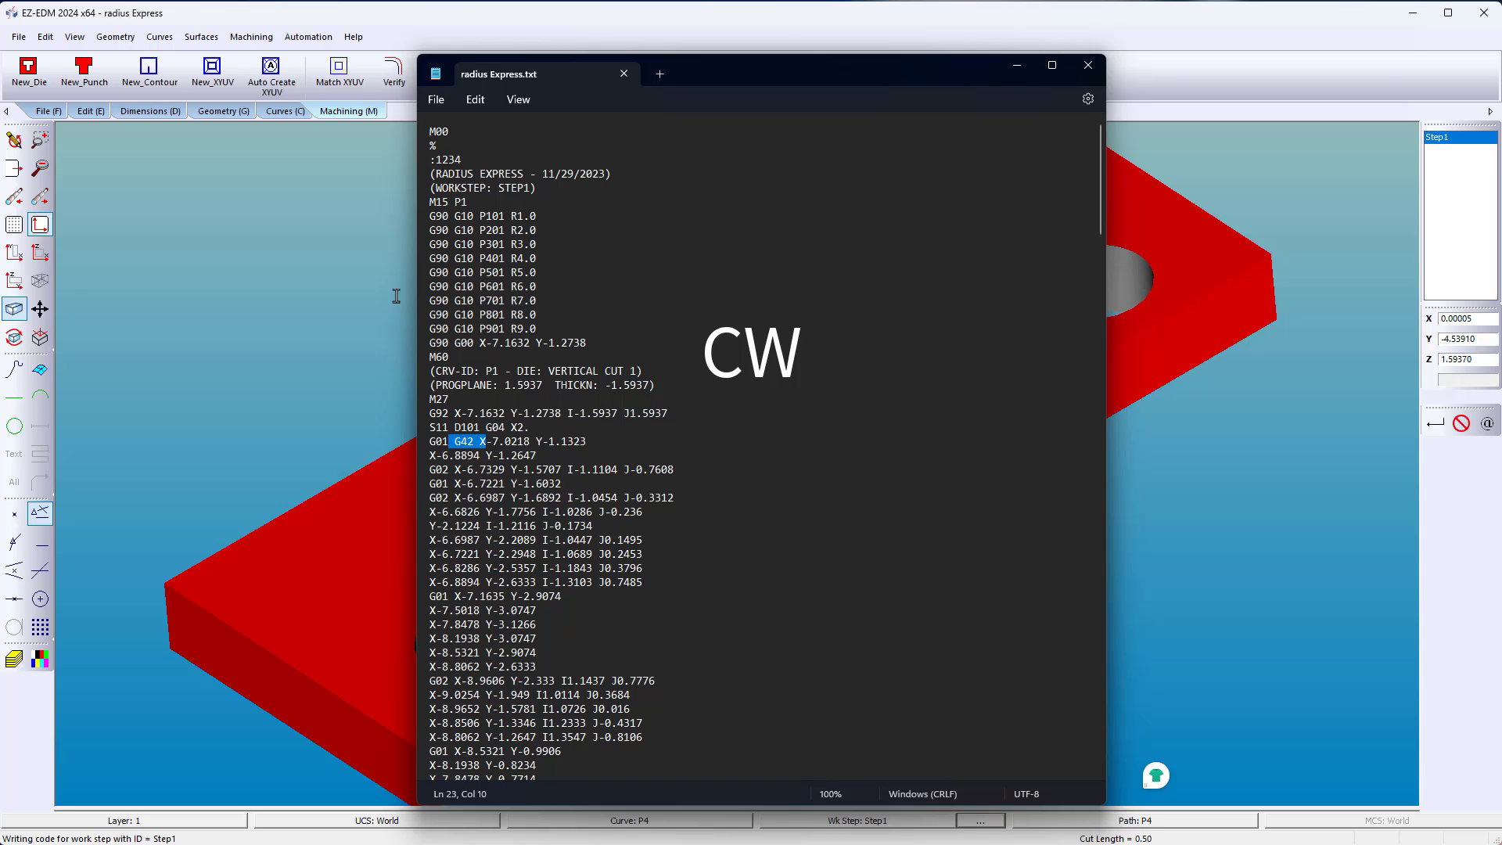
left_click(279, 114)
Reopen Auto Start/End Point for all curves: Die profile, clockwise, 0.2 start/end distance.
left_click(677, 76)
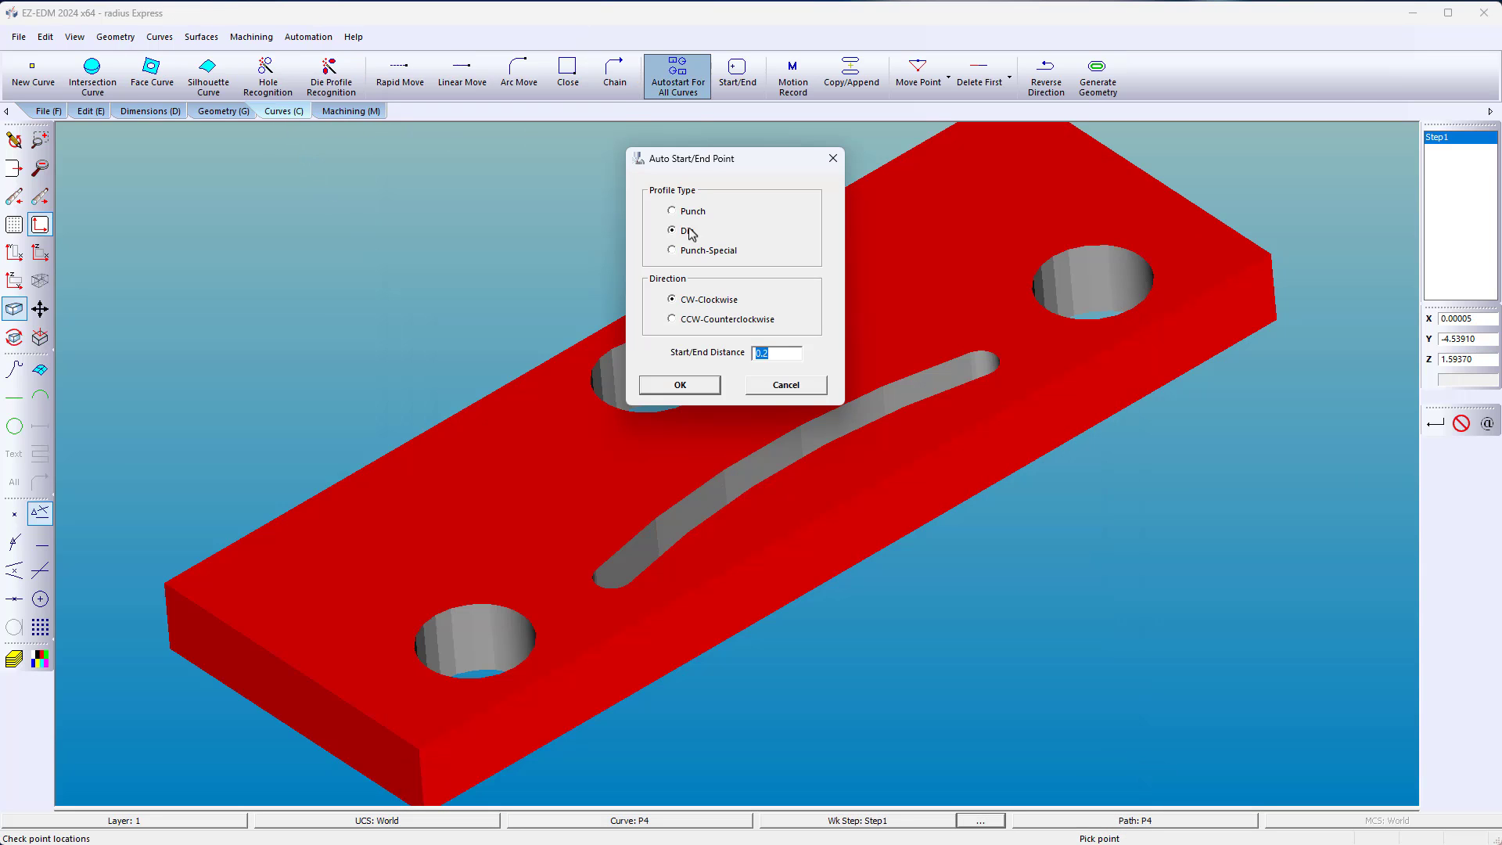
left_click(678, 306)
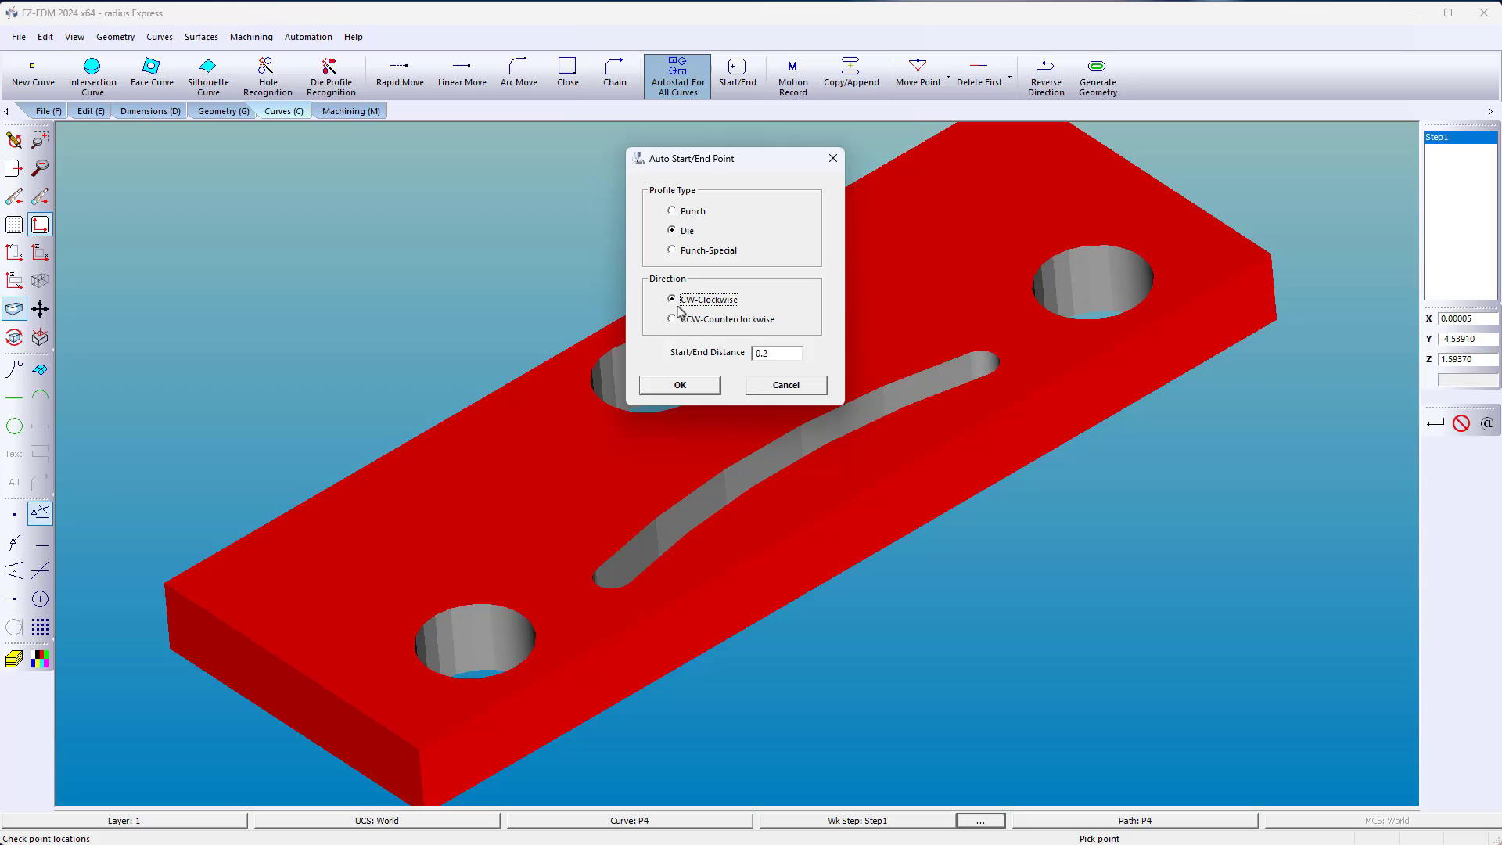